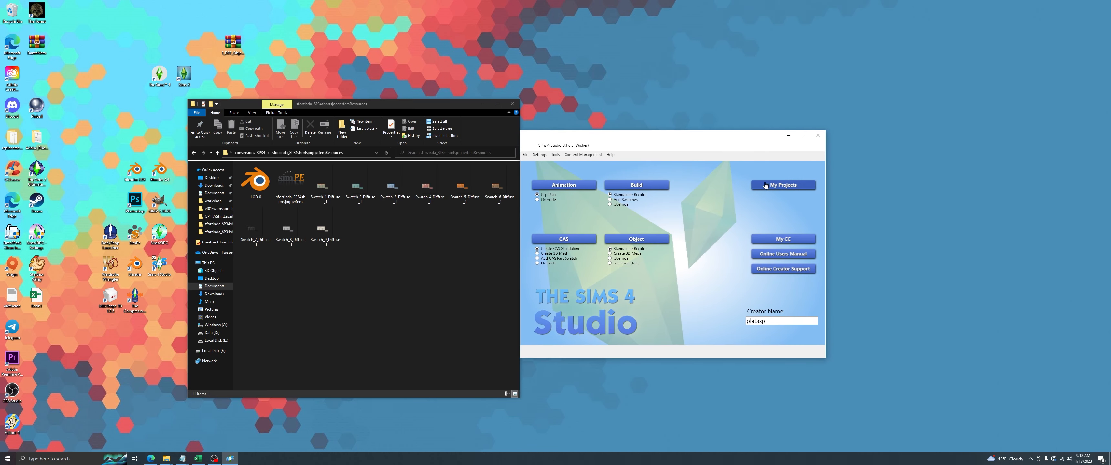
- Open the SP34 jogger shorts package from its Resources folder under workshop > requests > conversions-SP34 as a project
{"action": "left_click", "coordinate": [796, 186]}
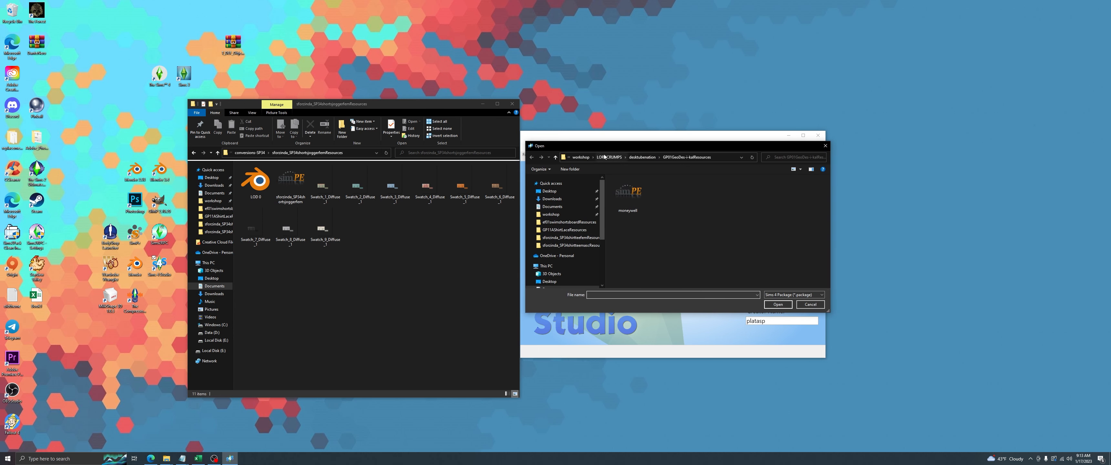
{"action": "left_click", "coordinate": [580, 157]}
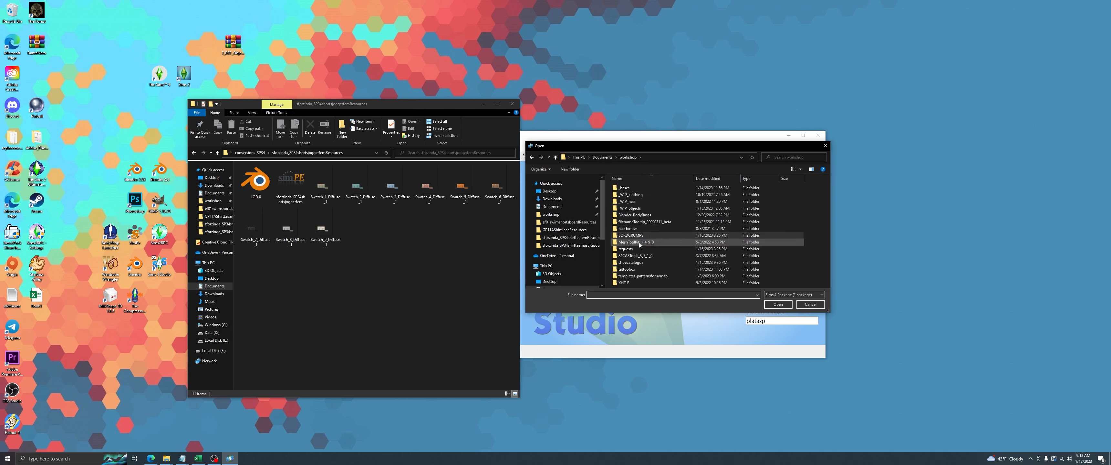
{"action": "double_click", "coordinate": [627, 249]}
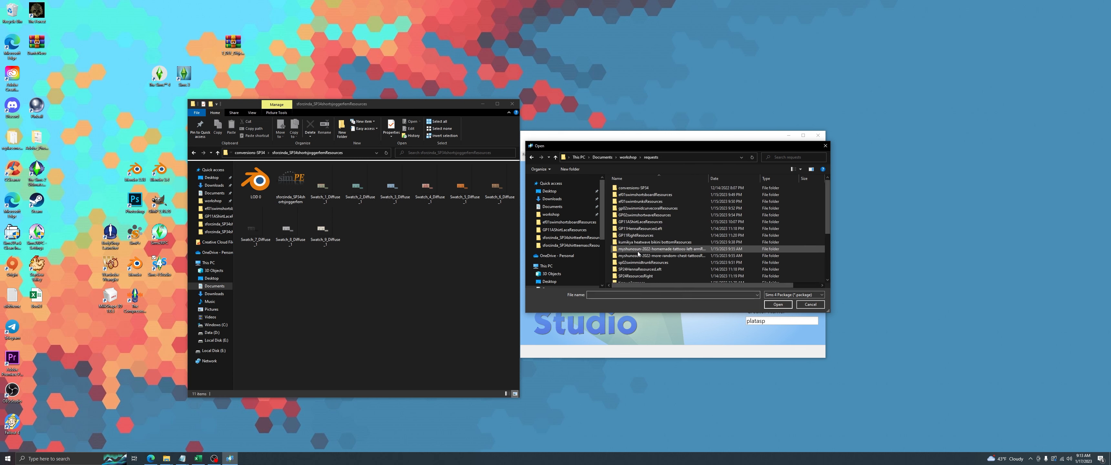
{"action": "double_click", "coordinate": [632, 189]}
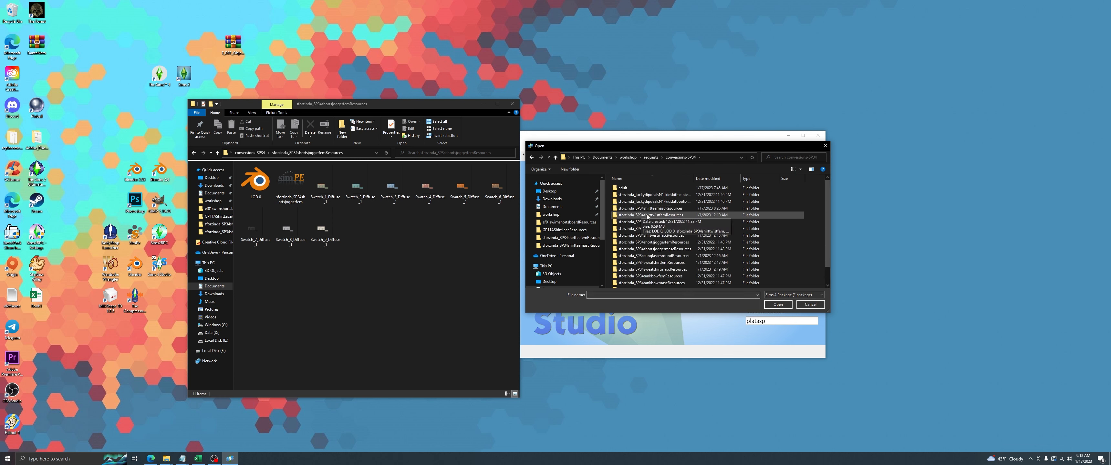
{"action": "double_click", "coordinate": [647, 243]}
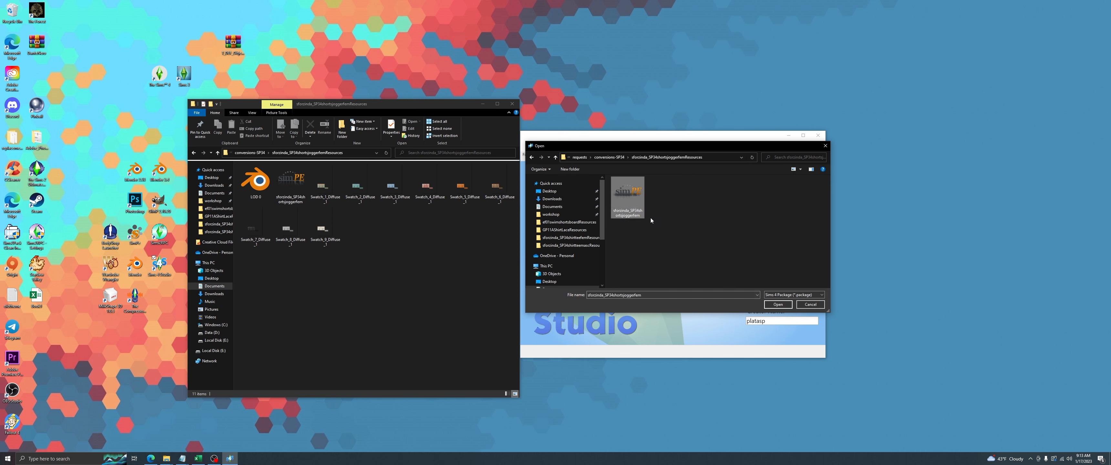
{"action": "left_click", "coordinate": [781, 306]}
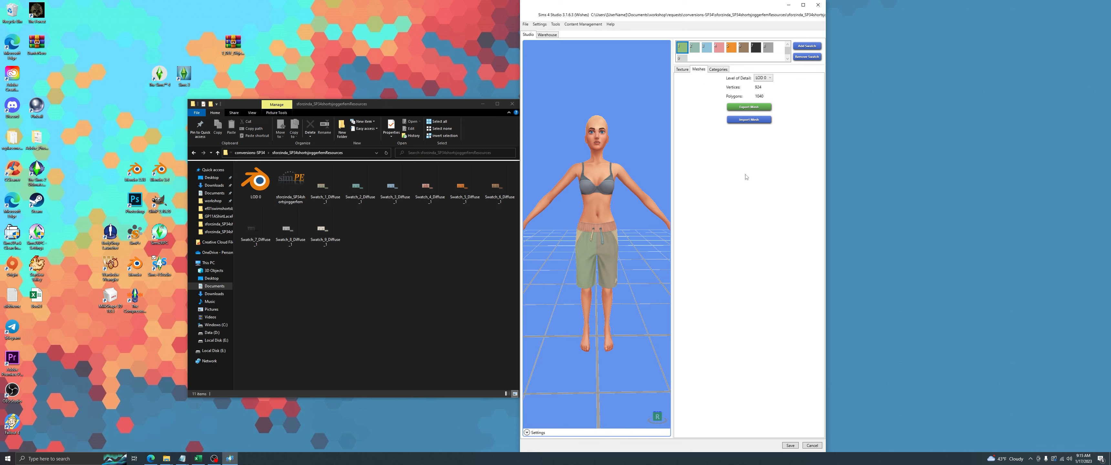
- Export all package resources with the studio.exportall cheat, and delete the exported LOD 1, LOD 2 and LOD 3 meshes
{"action": "key", "text": "ctrl+shift+c"}
{"action": "type", "text": "studio"}
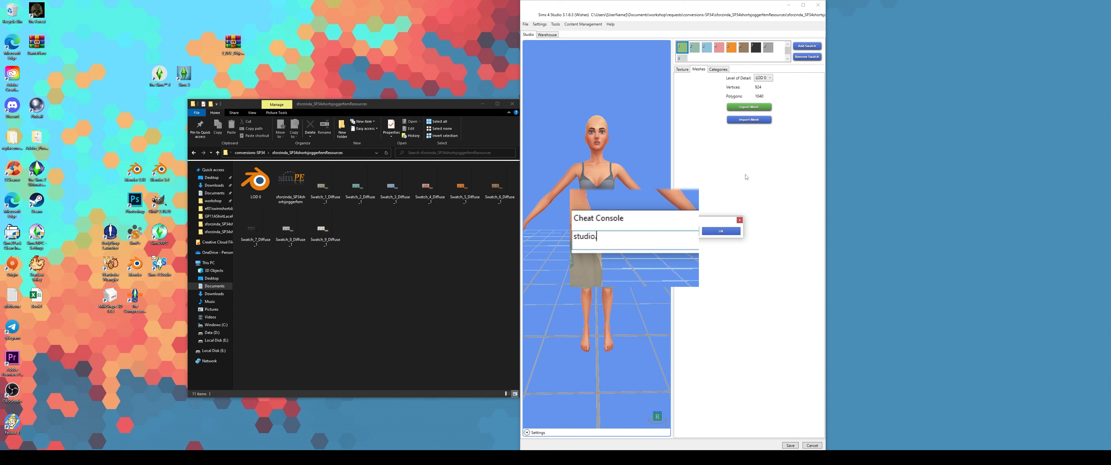
{"action": "type", "text": ".exportall"}
{"action": "left_click", "coordinate": [717, 233]}
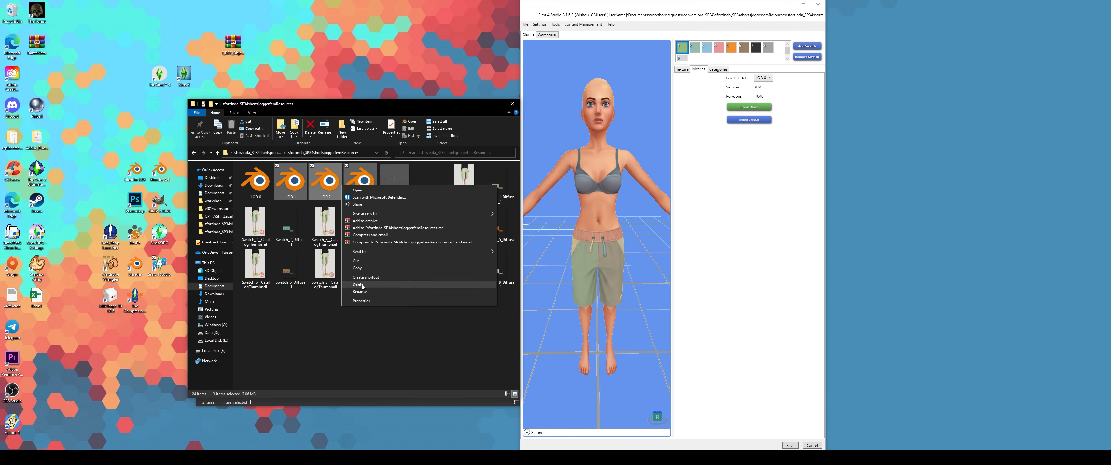
{"action": "left_click", "coordinate": [360, 286]}
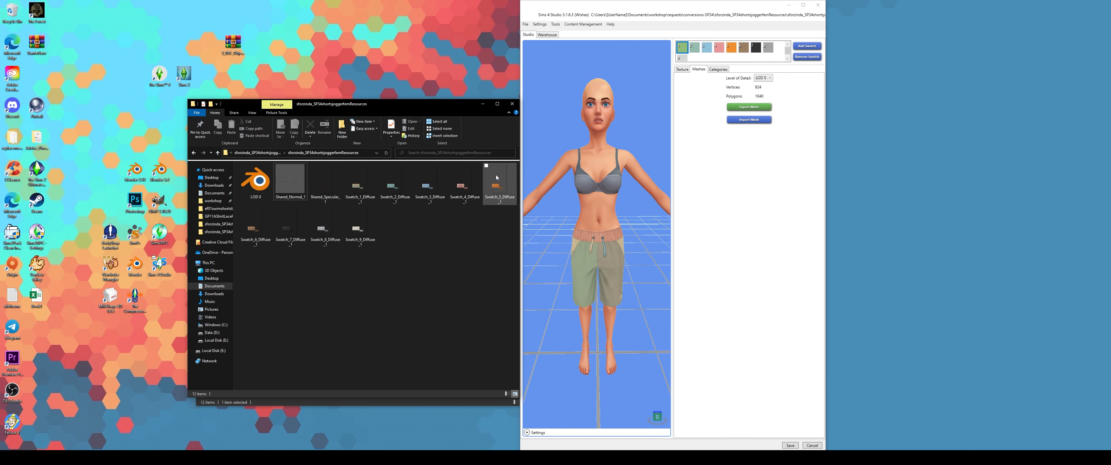
{"action": "left_click", "coordinate": [327, 193]}
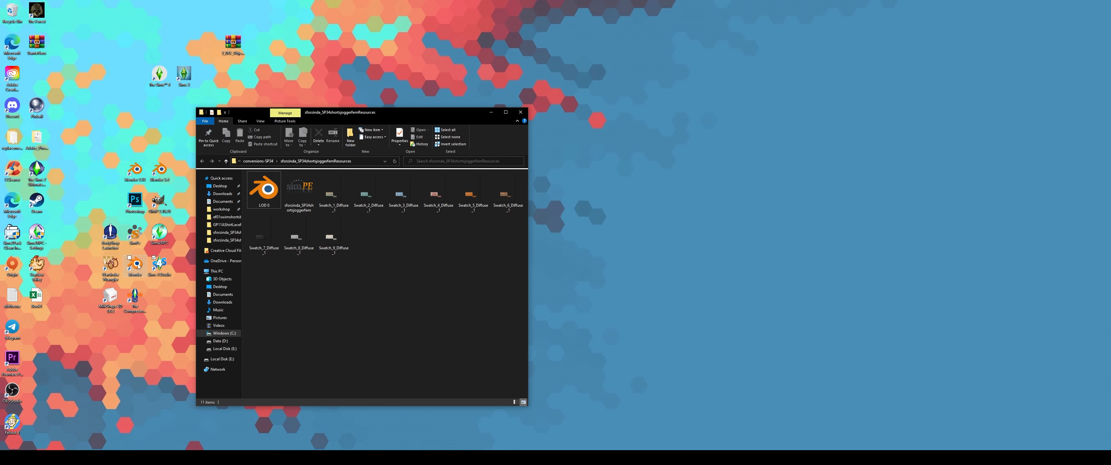
- Switch to Blender and open the LOD 0 blend file of the jogger shorts
{"action": "double_click", "coordinate": [137, 265]}
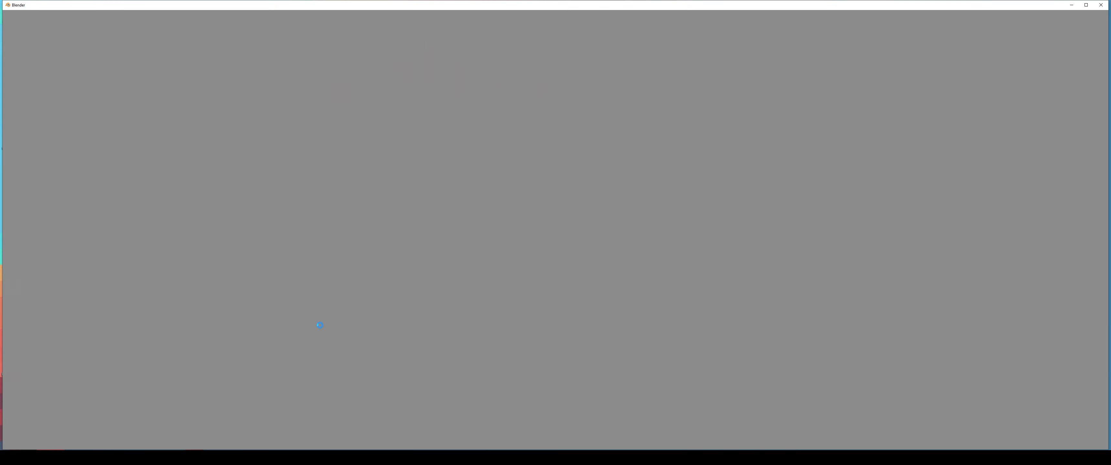
{"action": "left_click", "coordinate": [22, 15]}
{"action": "left_click", "coordinate": [39, 28]}
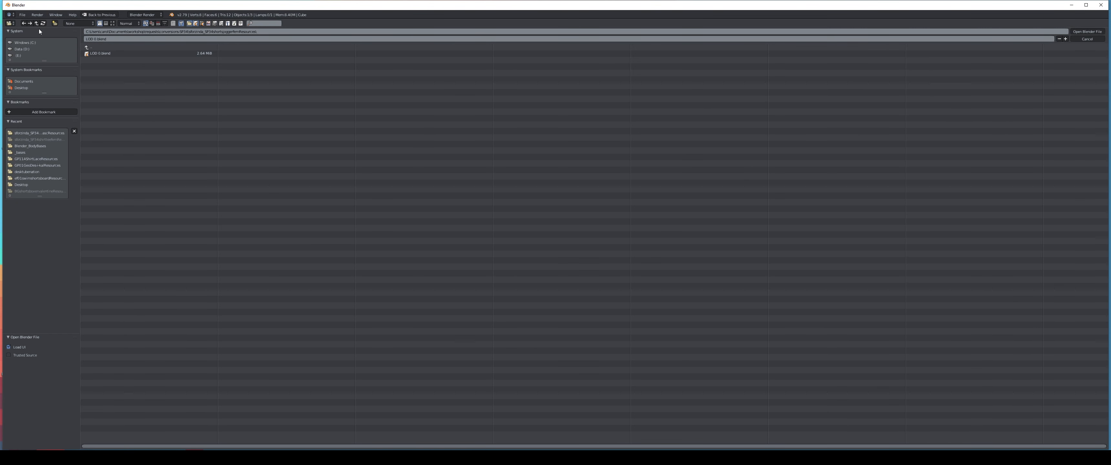
{"action": "left_click", "coordinate": [109, 53]}
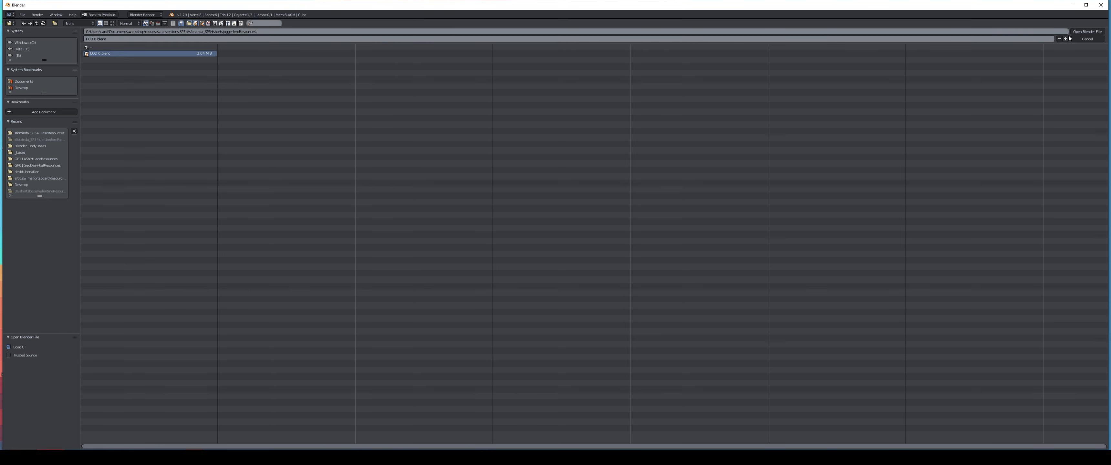
{"action": "left_click", "coordinate": [1088, 32]}
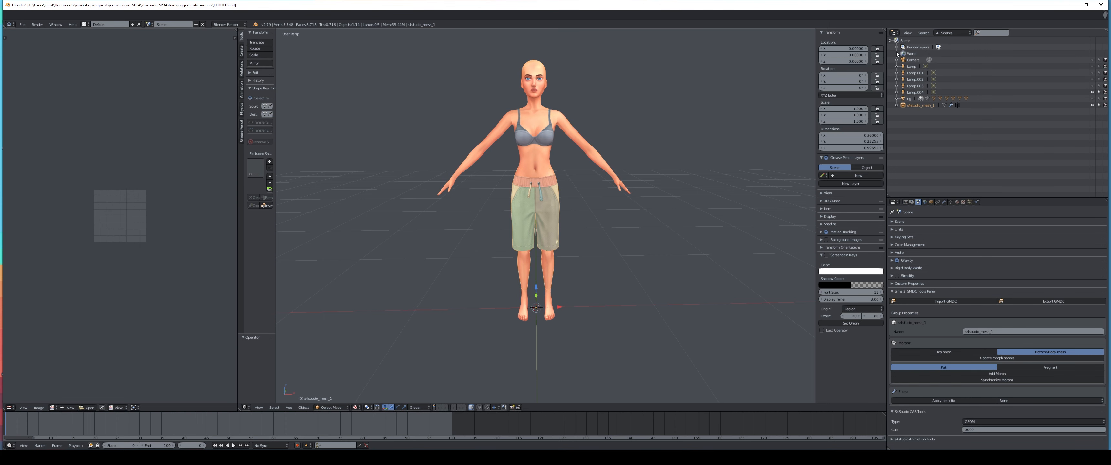
{"action": "left_click", "coordinate": [895, 33]}
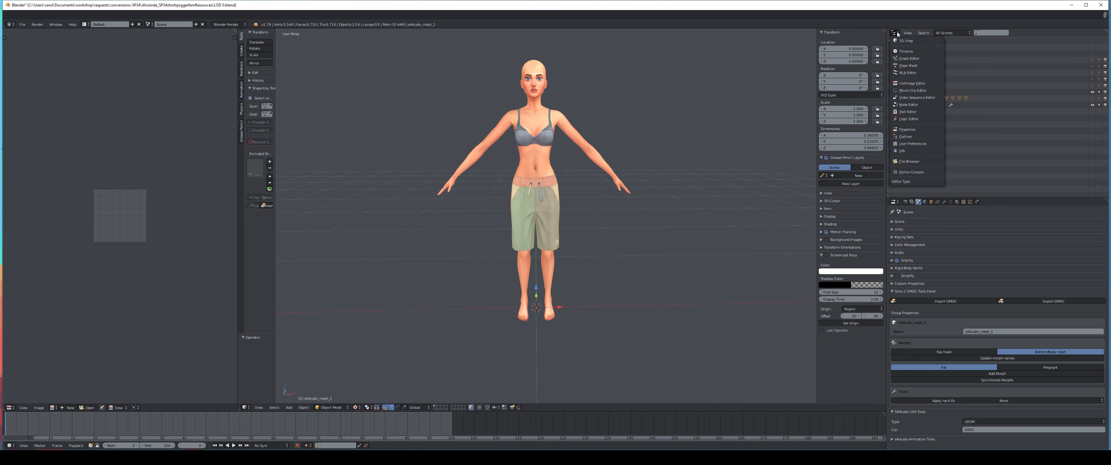
{"action": "left_click", "coordinate": [897, 33]}
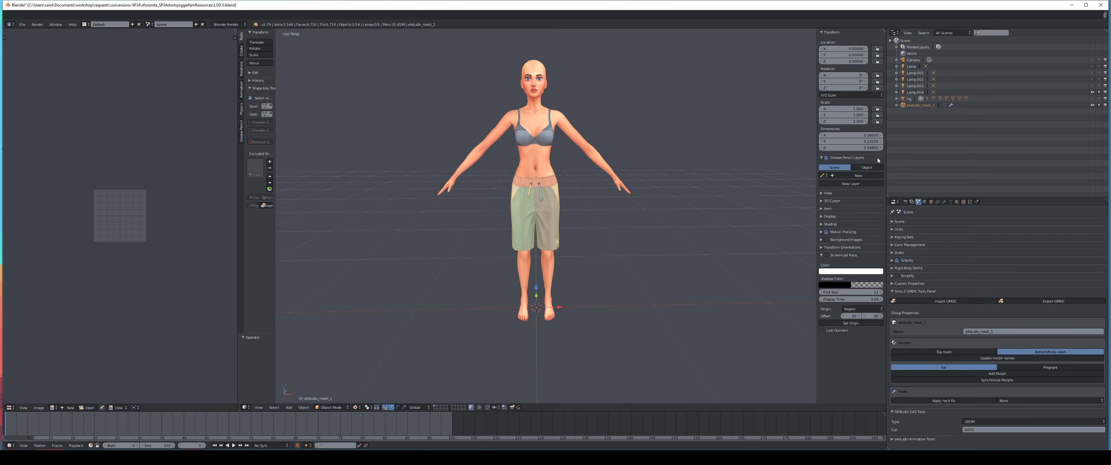
{"action": "middle_click_drag", "start_coordinate": [579, 252], "coordinate": [579, 245]}
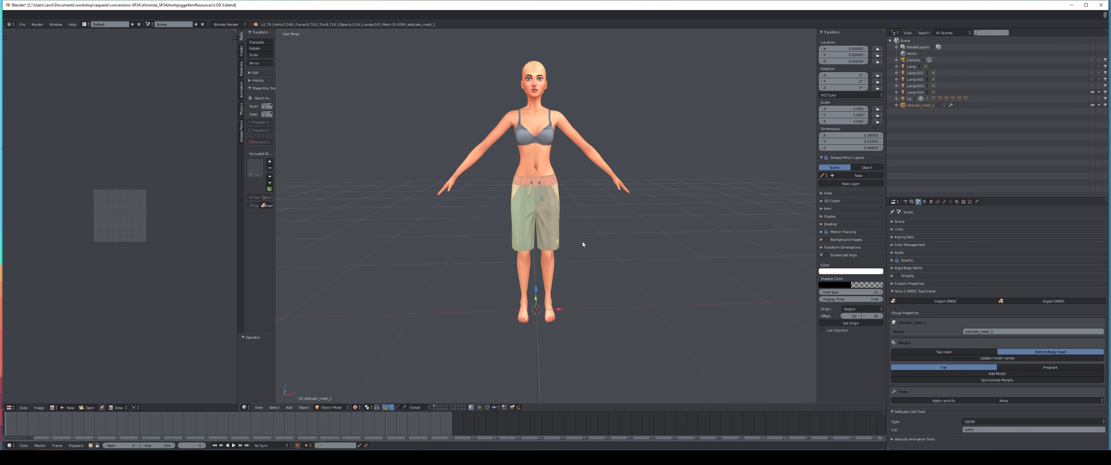
- In Edit Mode, remove doubles across the whole shorts mesh and clear its sharp vertices
{"action": "key", "text": "Tab"}
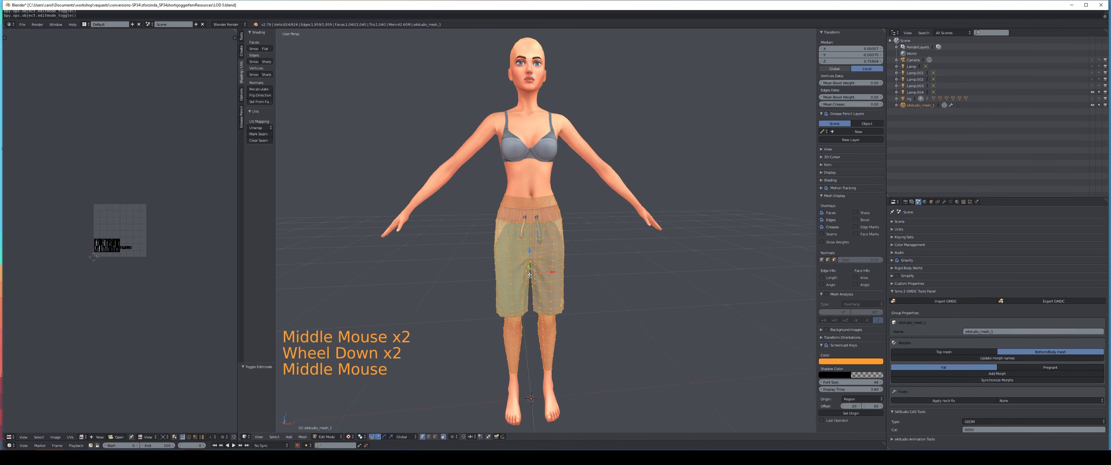
{"action": "middle_click_drag", "start_coordinate": [529, 269], "coordinate": [525, 272]}
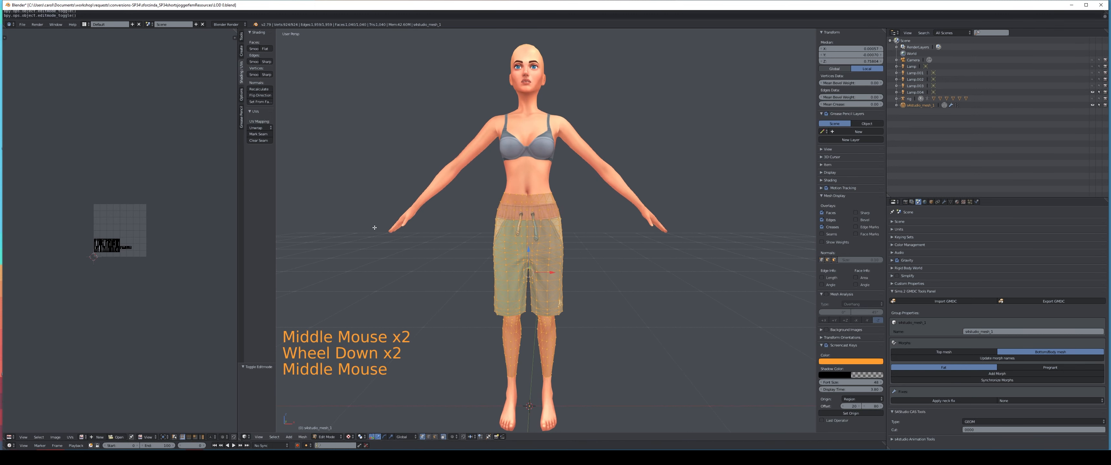
{"action": "left_click", "coordinate": [241, 36]}
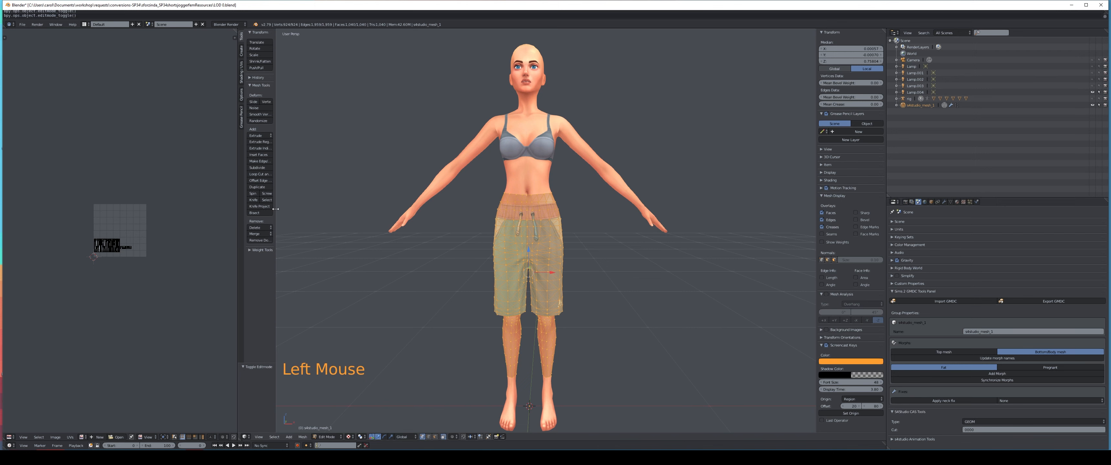
{"action": "left_click_drag", "start_coordinate": [276, 209], "coordinate": [341, 209]}
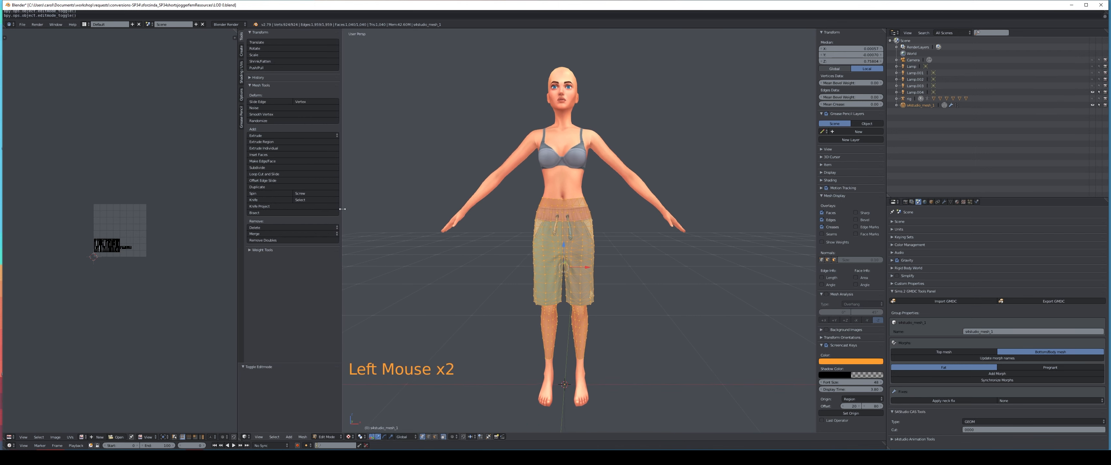
{"action": "left_click", "coordinate": [259, 240]}
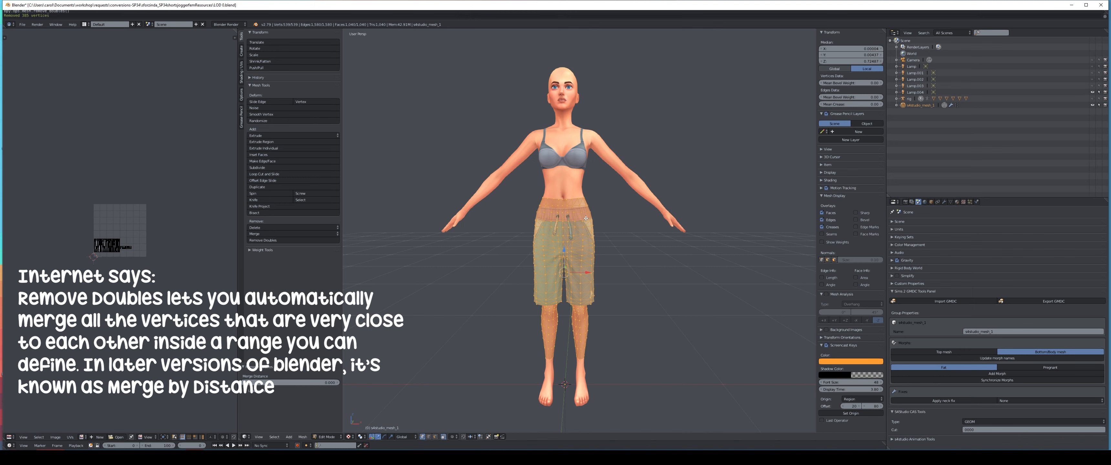
{"action": "mouse_move", "coordinate": [508, 239]}
{"action": "middle_mouse_down"}
{"action": "mouse_move", "coordinate": [534, 250]}
{"action": "mouse_move", "coordinate": [549, 345]}
{"action": "mouse_move", "coordinate": [595, 339]}
{"action": "mouse_move", "coordinate": [558, 340]}
{"action": "middle_mouse_up"}
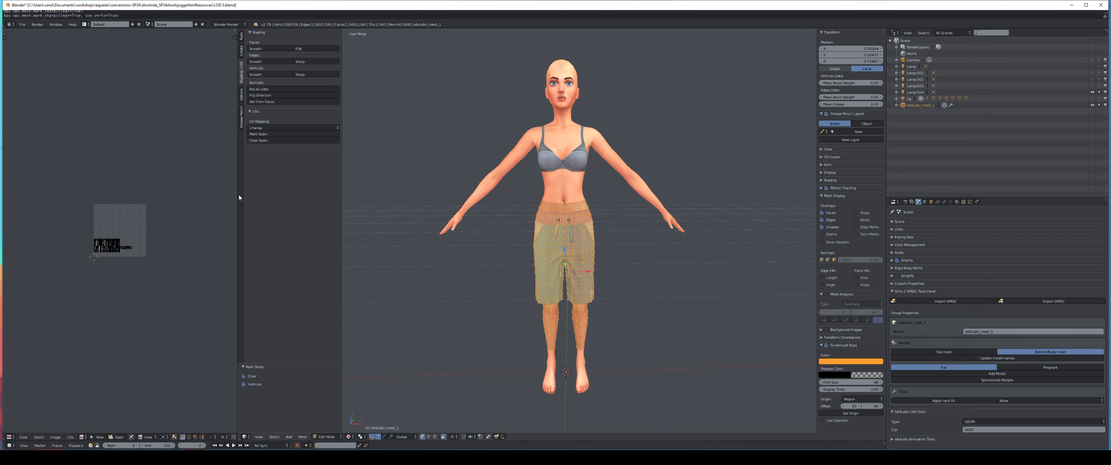
- Widen the UV editor, keep UV and mesh selection in sync, and set the selection mode to faces
{"action": "left_click_drag", "start_coordinate": [238, 198], "coordinate": [340, 198]}
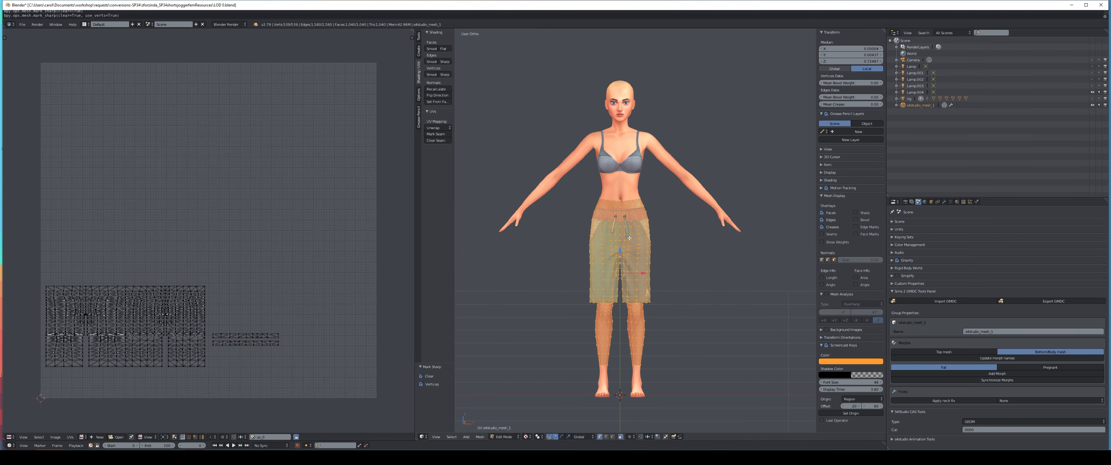
{"action": "key", "text": "a"}
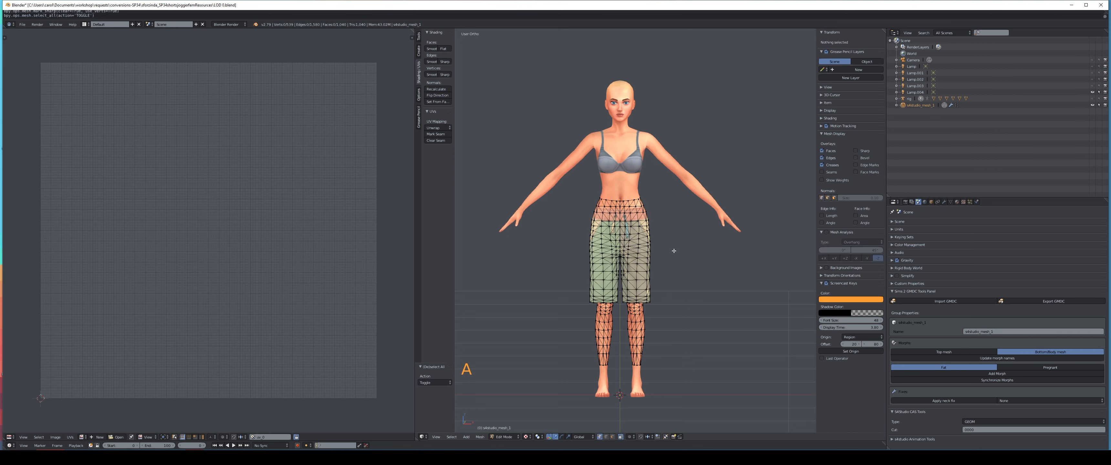
{"action": "key", "text": "a"}
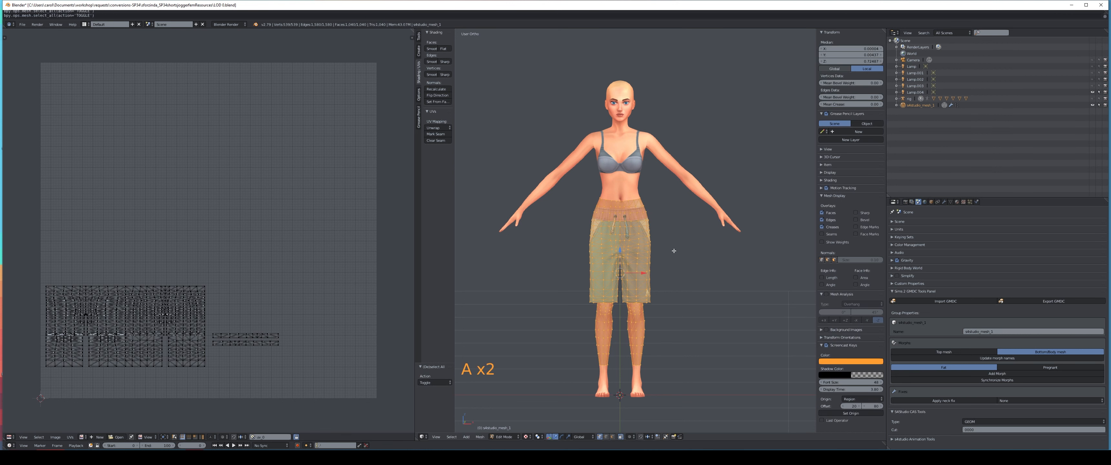
{"action": "middle_click_drag", "start_coordinate": [340, 286], "coordinate": [344, 265]}
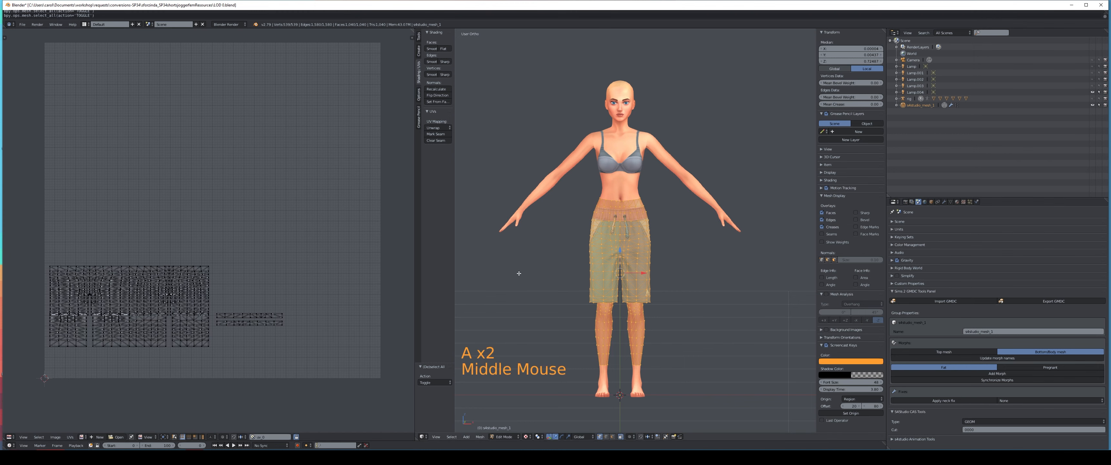
{"action": "key", "text": "a"}
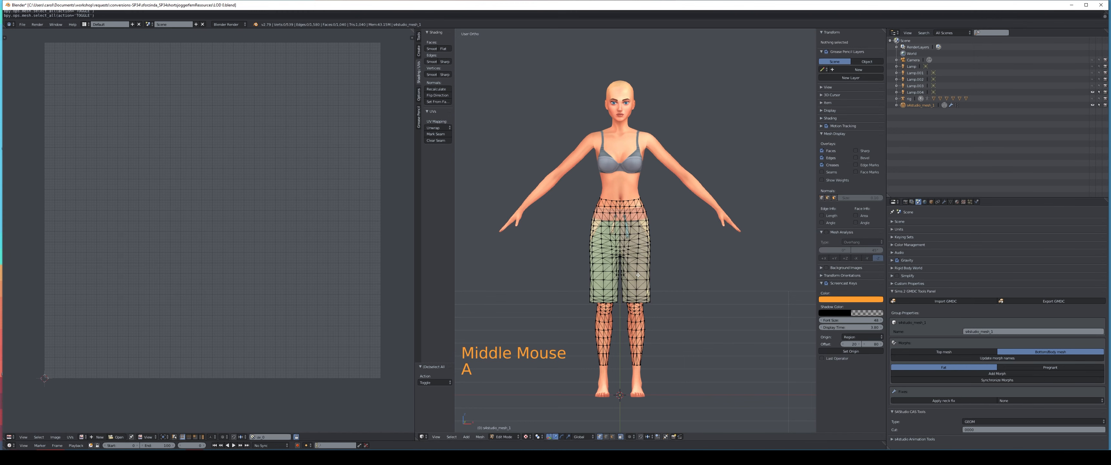
{"action": "key", "text": "a"}
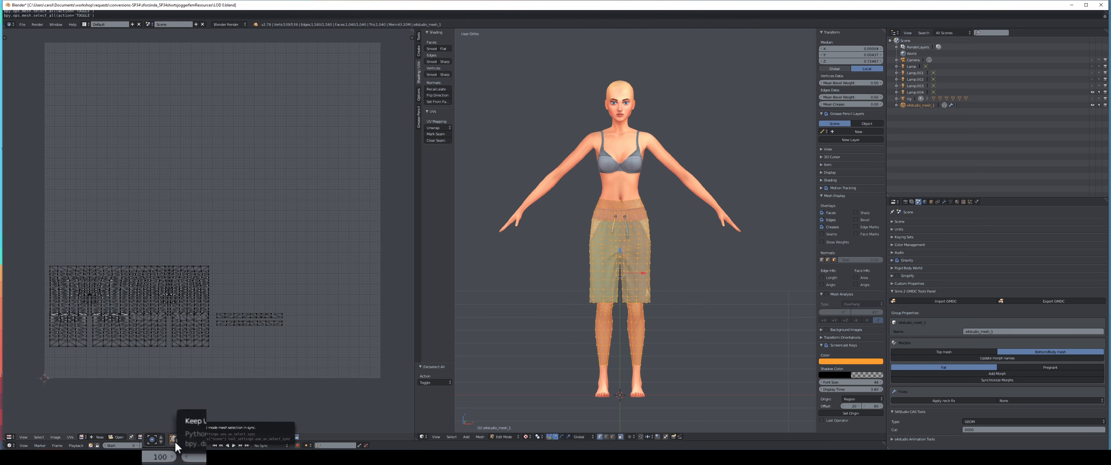
{"action": "left_click", "coordinate": [176, 442]}
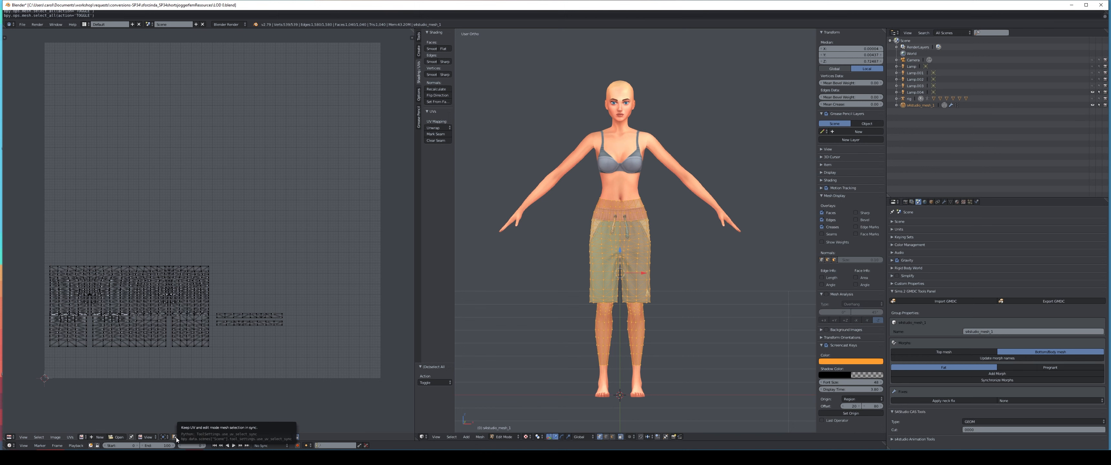
{"action": "left_click", "coordinate": [177, 439]}
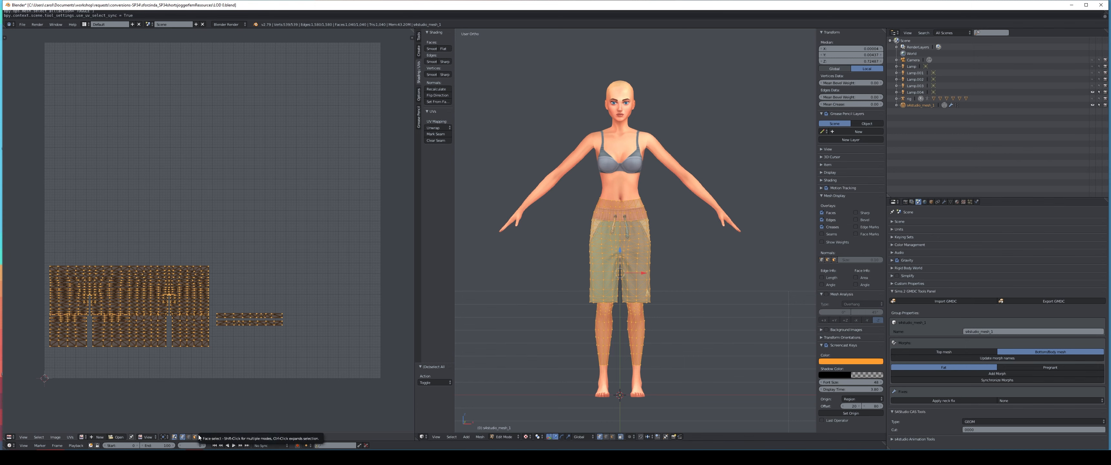
{"action": "left_click", "coordinate": [197, 437]}
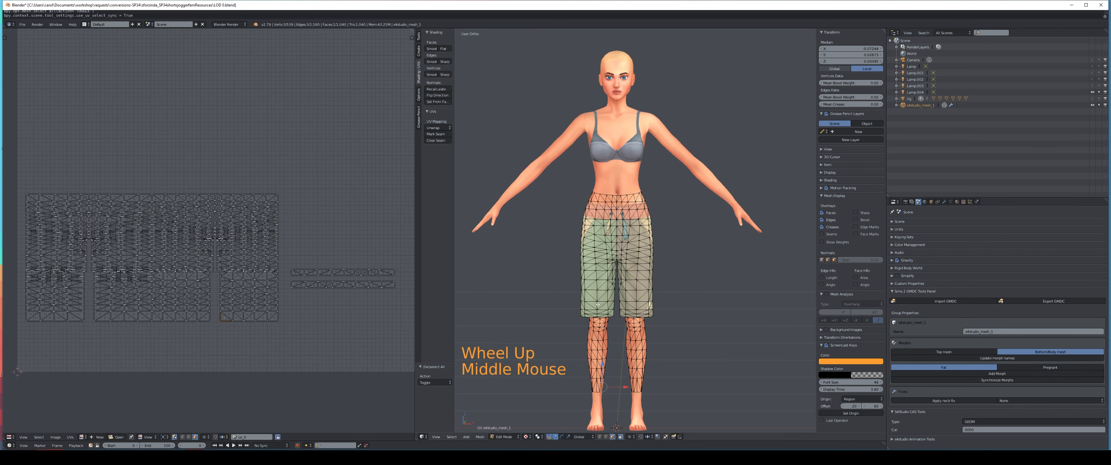
- Load the Swatch_1_Diffuse_1.png texture behind the shorts' UV layout
{"action": "middle_click_drag", "start_coordinate": [598, 305], "coordinate": [599, 301]}
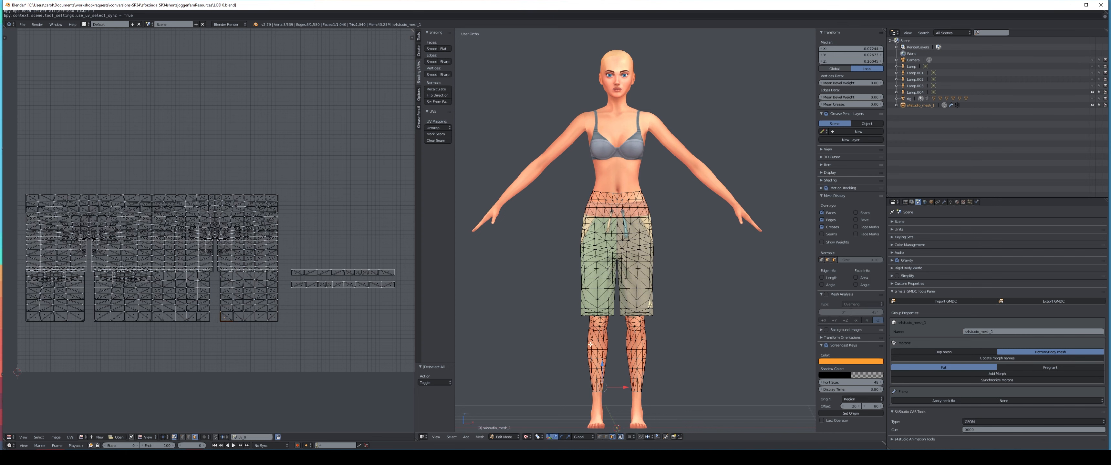
{"action": "scroll", "coordinate": [60, 319], "scroll_direction": "up", "scroll_amount": 1}
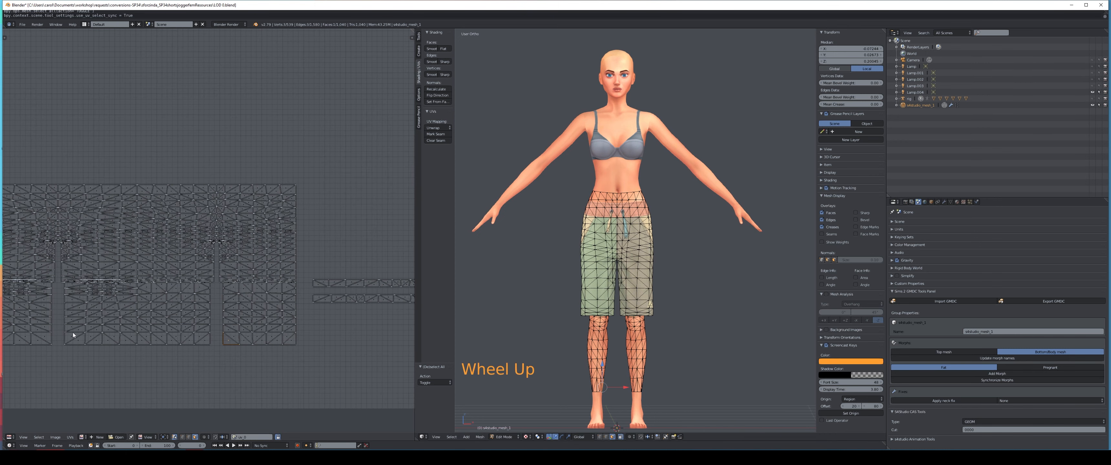
{"action": "scroll", "coordinate": [76, 334], "scroll_direction": "down", "scroll_amount": 1}
{"action": "left_click", "coordinate": [120, 437]}
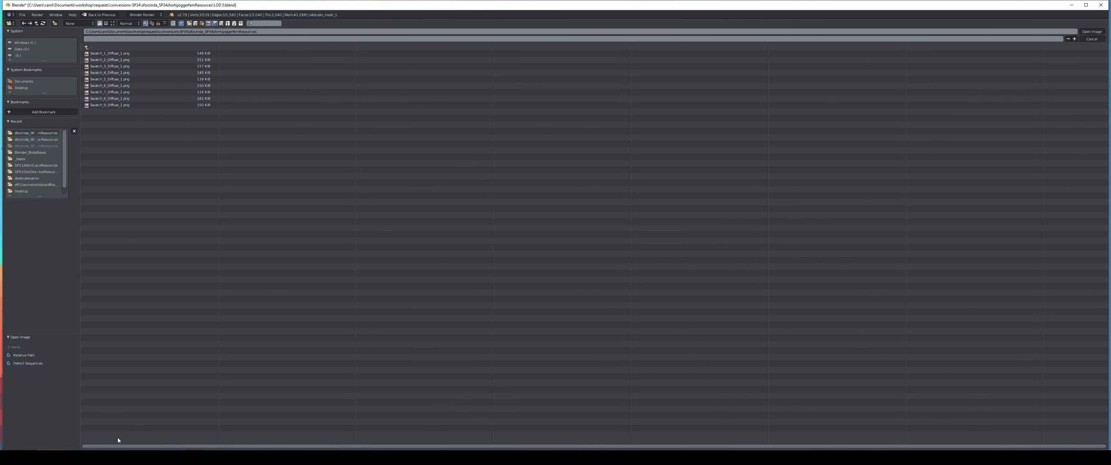
{"action": "left_click", "coordinate": [100, 53]}
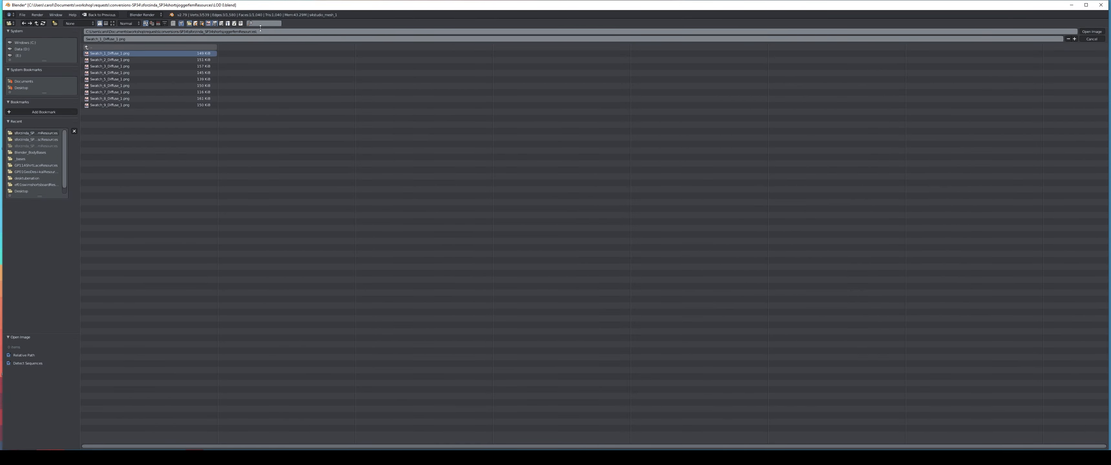
{"action": "left_click", "coordinate": [1091, 32]}
{"action": "scroll", "coordinate": [244, 292], "scroll_direction": "down", "scroll_amount": 9}
{"action": "middle_click_drag", "start_coordinate": [248, 359], "coordinate": [288, 252]}
{"action": "scroll", "coordinate": [288, 255], "scroll_direction": "up", "scroll_amount": 1}
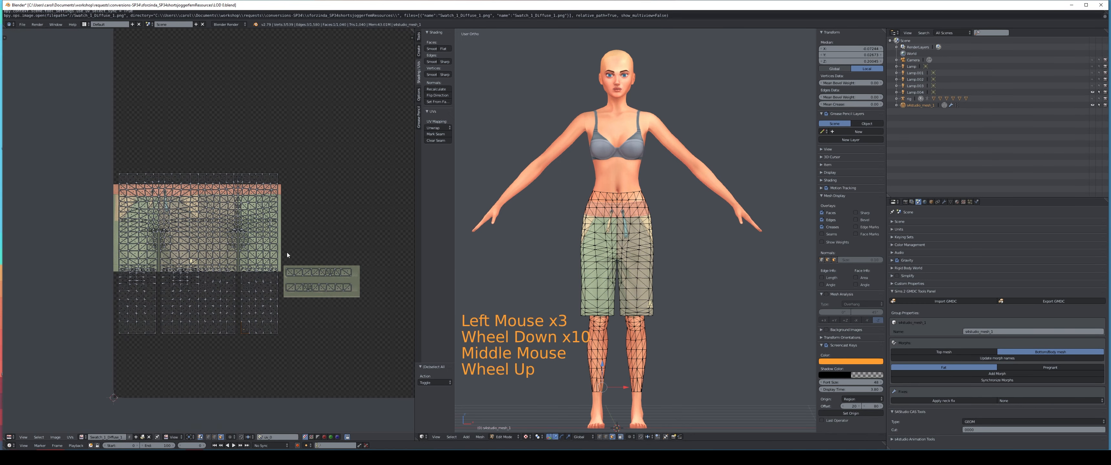
- Select the bare-leg faces in the UV layout, adding the missed faces along the shorts' hem to the selection
{"action": "scroll", "coordinate": [288, 255], "scroll_direction": "up", "scroll_amount": 2}
{"action": "middle_click_drag", "start_coordinate": [169, 328], "coordinate": [141, 292]}
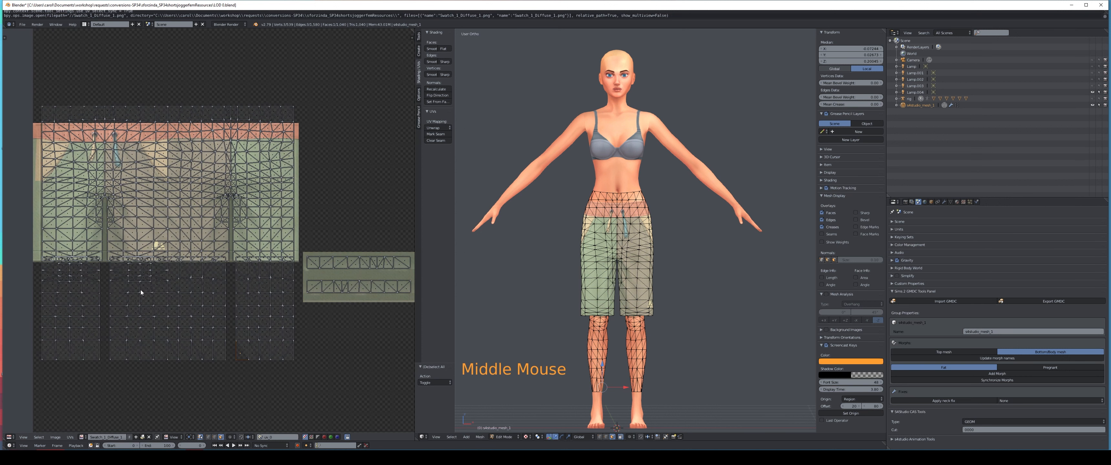
{"action": "key", "text": "b"}
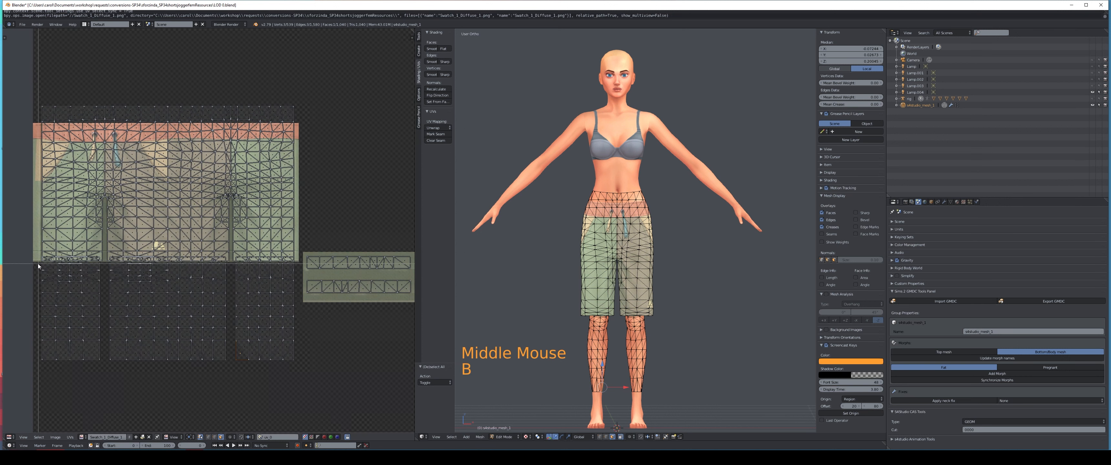
{"action": "left_click_drag", "start_coordinate": [39, 263], "coordinate": [295, 369]}
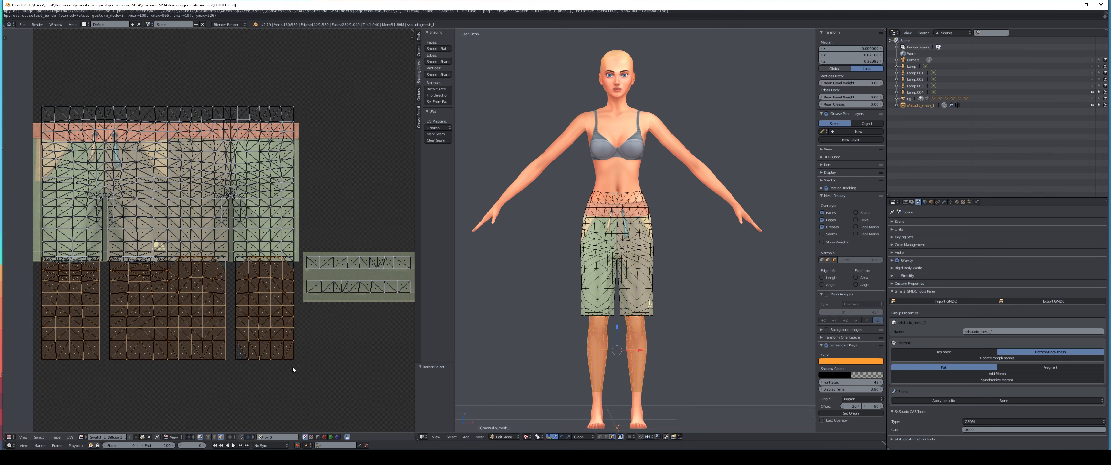
{"action": "scroll", "coordinate": [264, 303], "scroll_direction": "up", "scroll_amount": 4}
{"action": "right_click", "coordinate": [238, 250], "text": "shift"}
{"action": "right_click", "coordinate": [278, 245], "text": "shift"}
{"action": "middle_click_drag", "start_coordinate": [289, 256], "coordinate": [184, 256]}
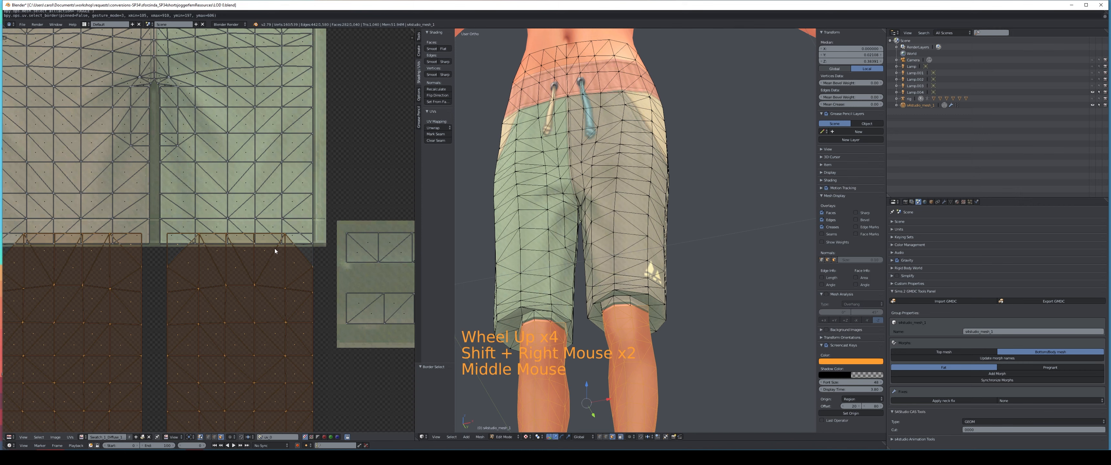
{"action": "right_click", "coordinate": [70, 308], "text": "shift"}
{"action": "middle_click_drag", "start_coordinate": [71, 308], "coordinate": [193, 243]}
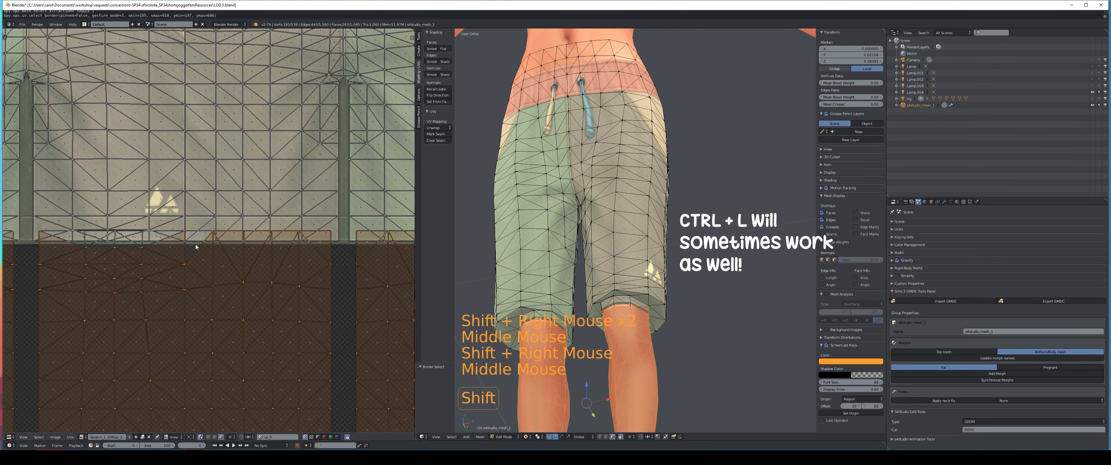
{"action": "right_click", "coordinate": [120, 241], "text": "shift"}
{"action": "middle_click_drag", "start_coordinate": [145, 265], "coordinate": [218, 265]}
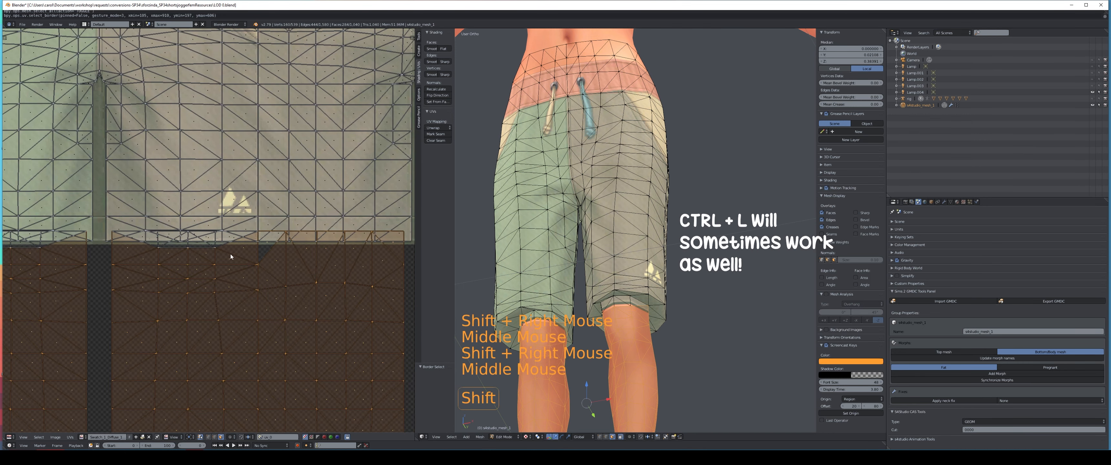
{"action": "right_click", "coordinate": [228, 243], "text": "shift"}
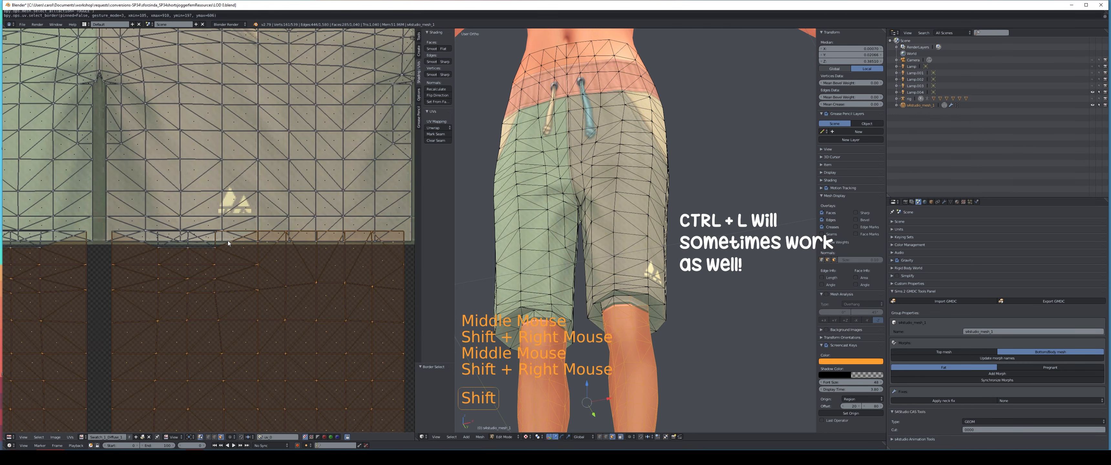
{"action": "right_click", "coordinate": [209, 244], "text": "shift"}
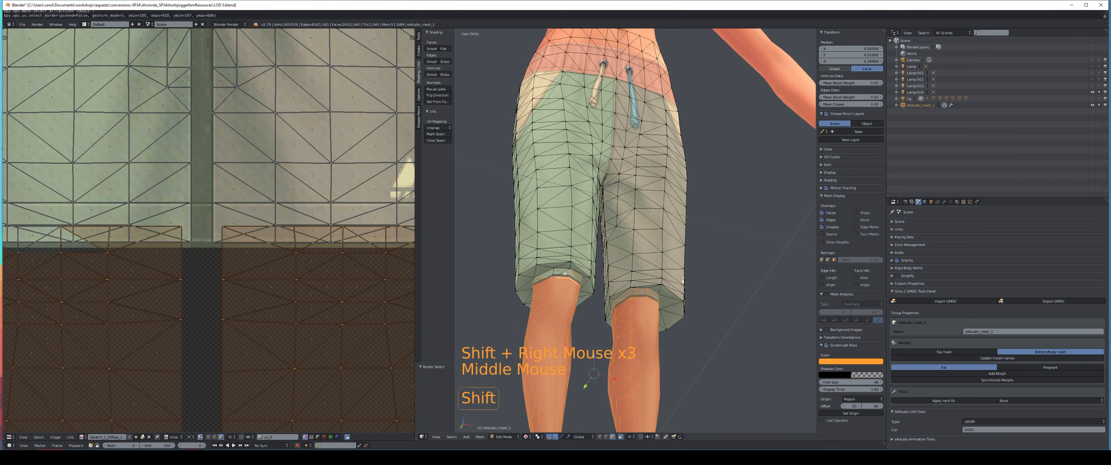
- Add the remaining missed leg faces inside the leg opening to the selection, check it all around, and delete the selected faces
{"action": "right_click", "coordinate": [565, 274], "text": "shift"}
{"action": "right_click", "coordinate": [561, 273], "text": "shift"}
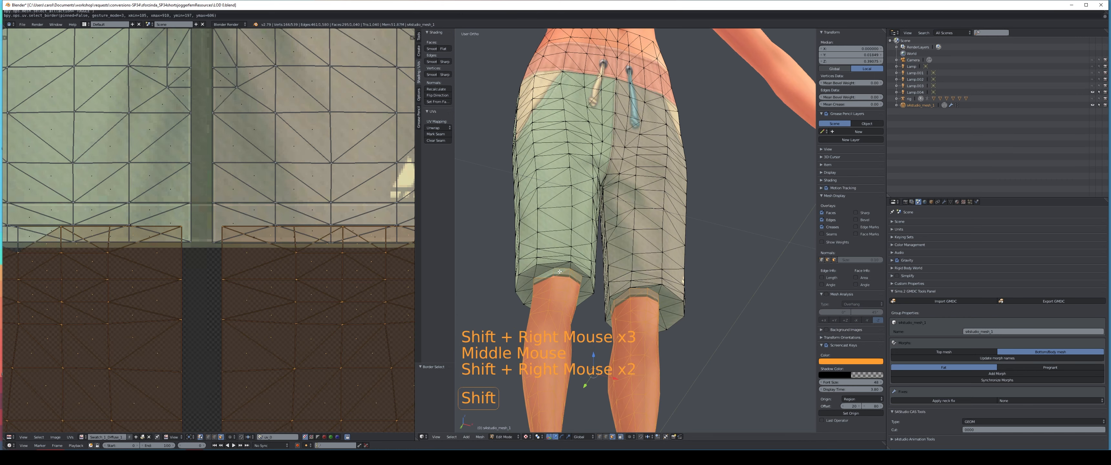
{"action": "right_click", "coordinate": [551, 275], "text": "shift"}
{"action": "middle_click_drag", "start_coordinate": [533, 287], "coordinate": [468, 310]}
{"action": "scroll", "coordinate": [201, 348], "scroll_direction": "down", "scroll_amount": 5}
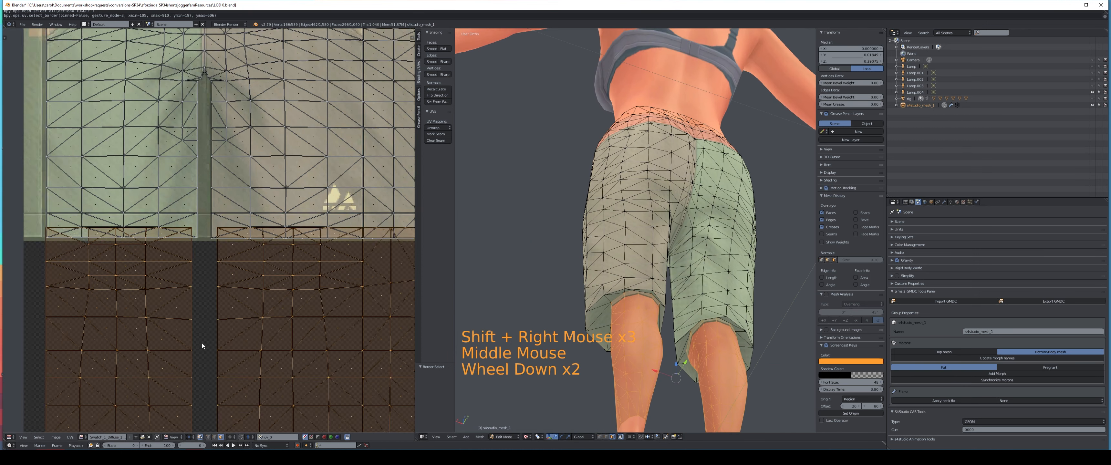
{"action": "middle_click_drag", "start_coordinate": [298, 345], "coordinate": [221, 346]}
{"action": "middle_click_drag", "start_coordinate": [686, 282], "coordinate": [673, 289]}
{"action": "middle_click_drag", "start_coordinate": [564, 275], "coordinate": [709, 264]}
{"action": "scroll", "coordinate": [669, 266], "scroll_direction": "down", "scroll_amount": 2}
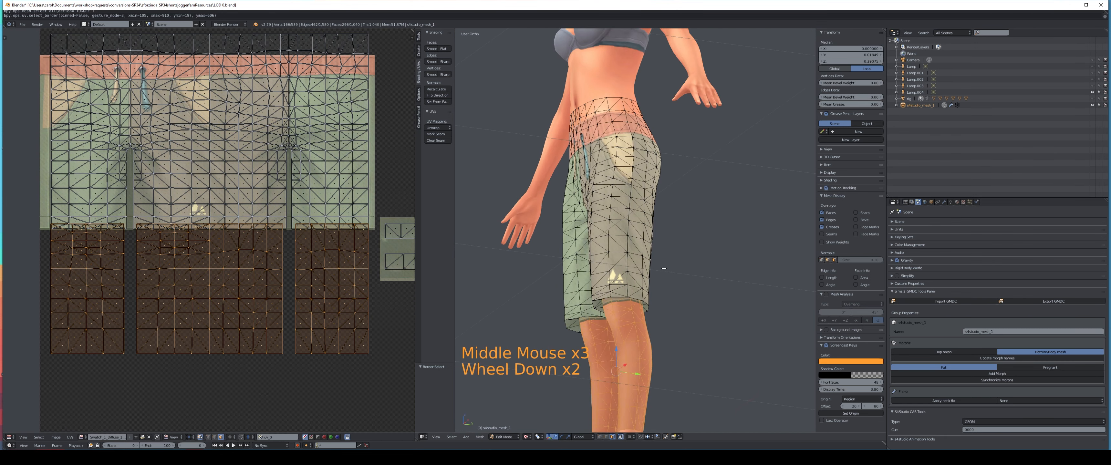
{"action": "middle_click_drag", "start_coordinate": [669, 266], "coordinate": [674, 275]}
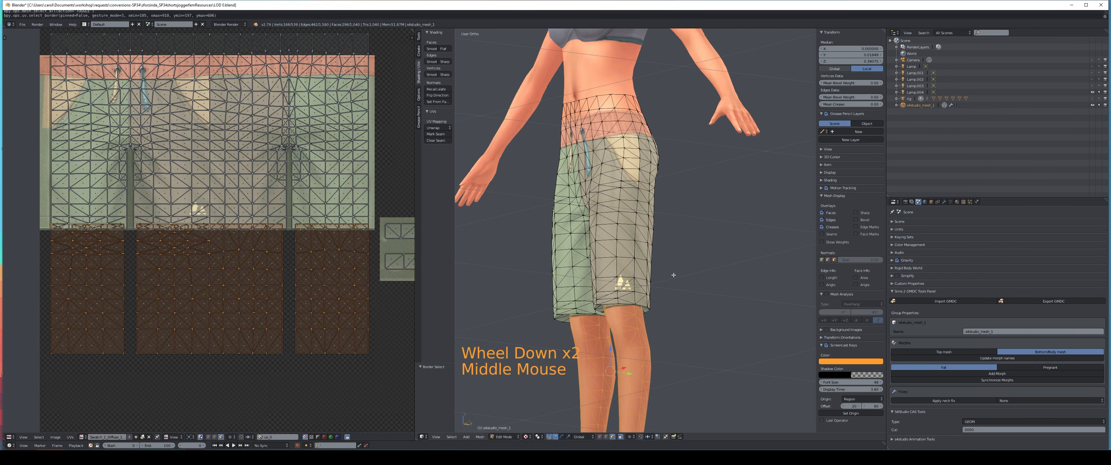
{"action": "key", "text": "Delete"}
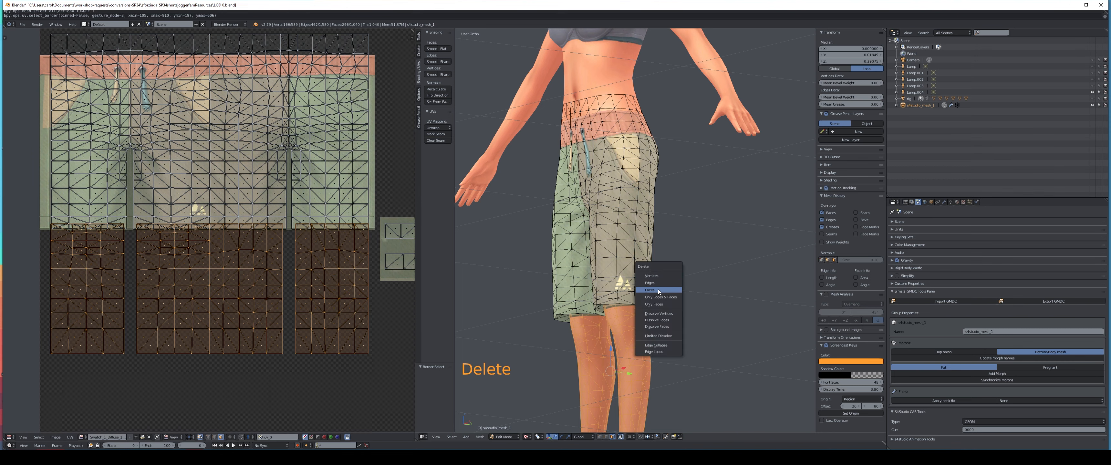
{"action": "left_click", "coordinate": [658, 290]}
{"action": "middle_click_drag", "start_coordinate": [657, 289], "coordinate": [697, 256]}
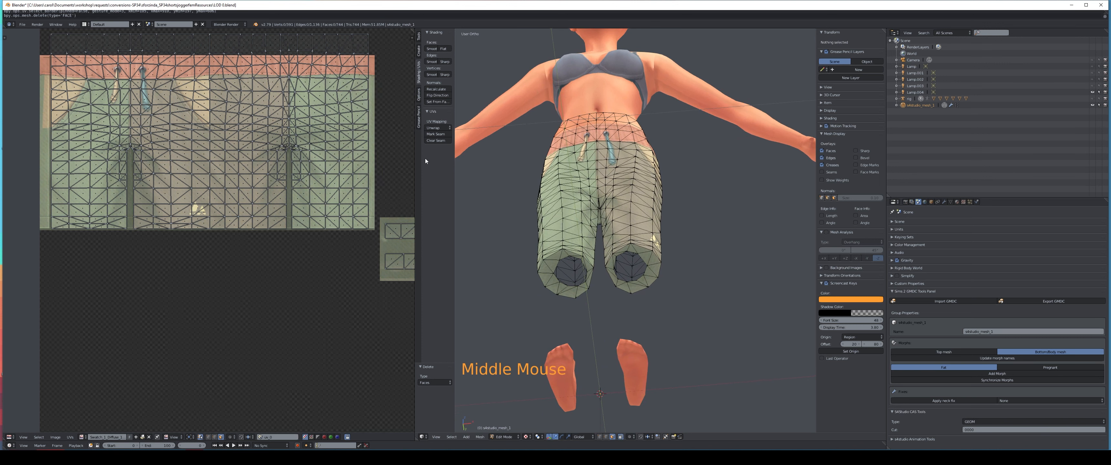
- Lower the selected centre-back waistband vertices in both the UV layout and the mesh, deselect everything and return to Object Mode
{"action": "middle_click_drag", "start_coordinate": [518, 130], "coordinate": [518, 194]}
{"action": "middle_click_drag", "start_coordinate": [258, 150], "coordinate": [250, 320]}
{"action": "scroll", "coordinate": [627, 217], "scroll_direction": "up", "scroll_amount": 2}
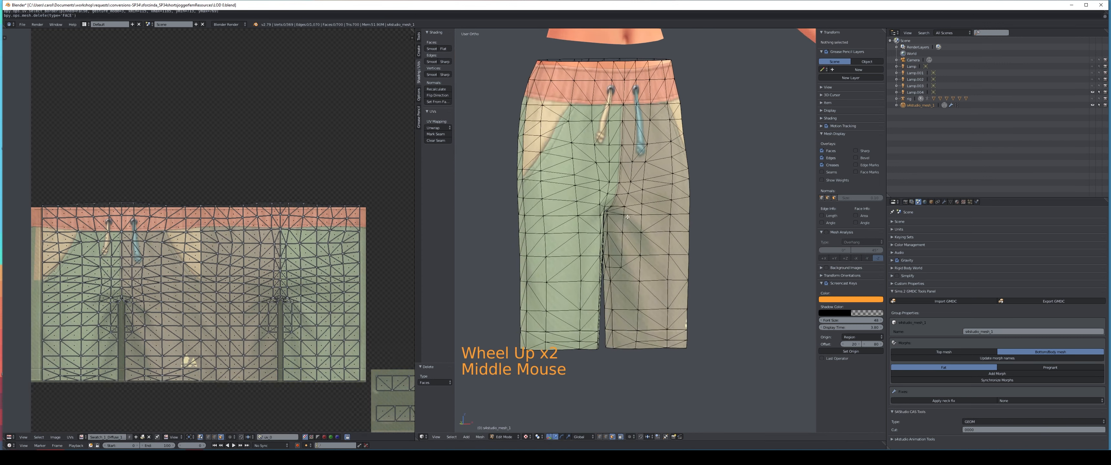
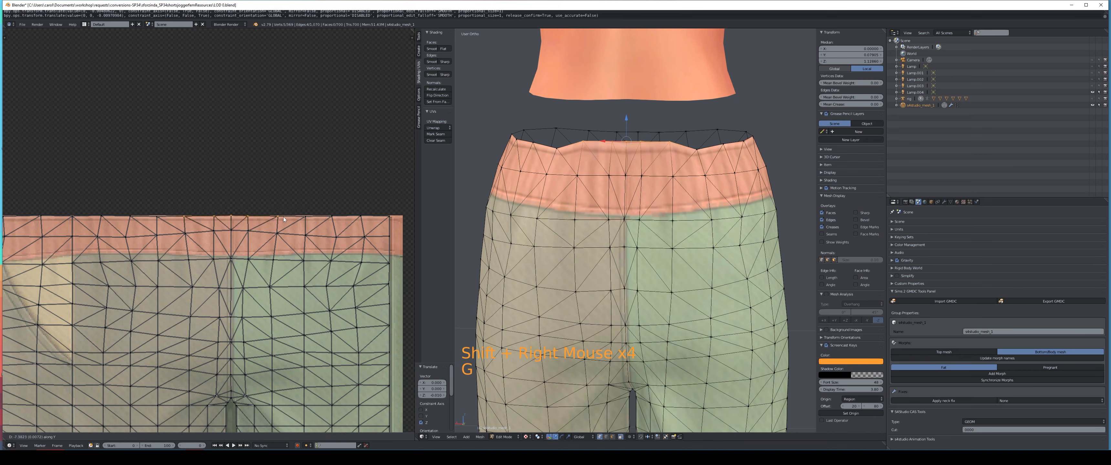
{"action": "left_click", "coordinate": [283, 220]}
{"action": "left_click_drag", "start_coordinate": [625, 120], "coordinate": [624, 131]}
{"action": "mouse_move", "coordinate": [624, 131]}
{"action": "middle_mouse_down"}
{"action": "mouse_move", "coordinate": [570, 133]}
{"action": "mouse_move", "coordinate": [620, 135]}
{"action": "middle_mouse_up"}
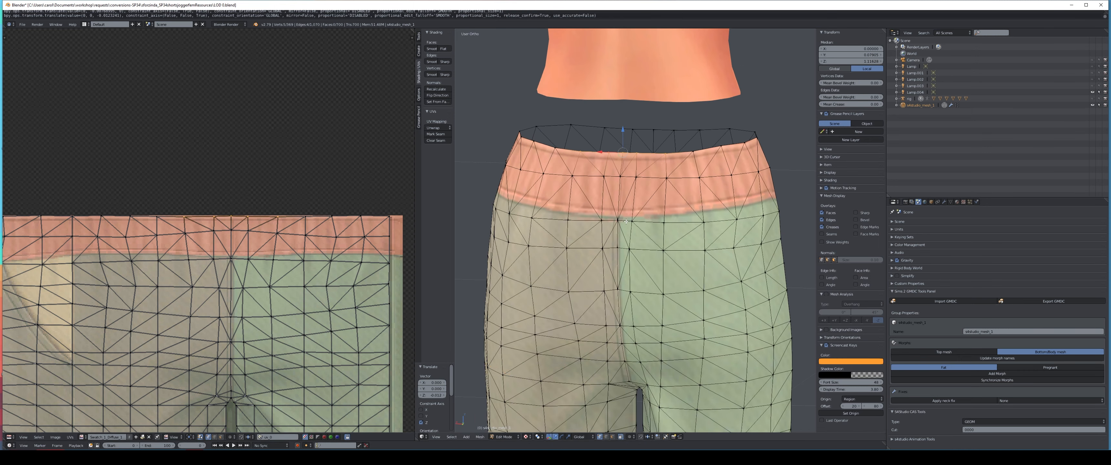
{"action": "key", "text": "a"}
{"action": "scroll", "coordinate": [670, 235], "scroll_direction": "down", "scroll_amount": 3}
{"action": "key", "text": "Tab"}
{"action": "middle_click_drag", "start_coordinate": [669, 236], "coordinate": [479, 236]}
- Expand the rig's hierarchy and delete all of the Sim's body-part meshes under it, keeping the shorts mesh
{"action": "left_click", "coordinate": [897, 99]}
{"action": "left_click", "coordinate": [917, 118]}
{"action": "right_click", "coordinate": [911, 118]}
{"action": "left_click", "coordinate": [906, 141]}
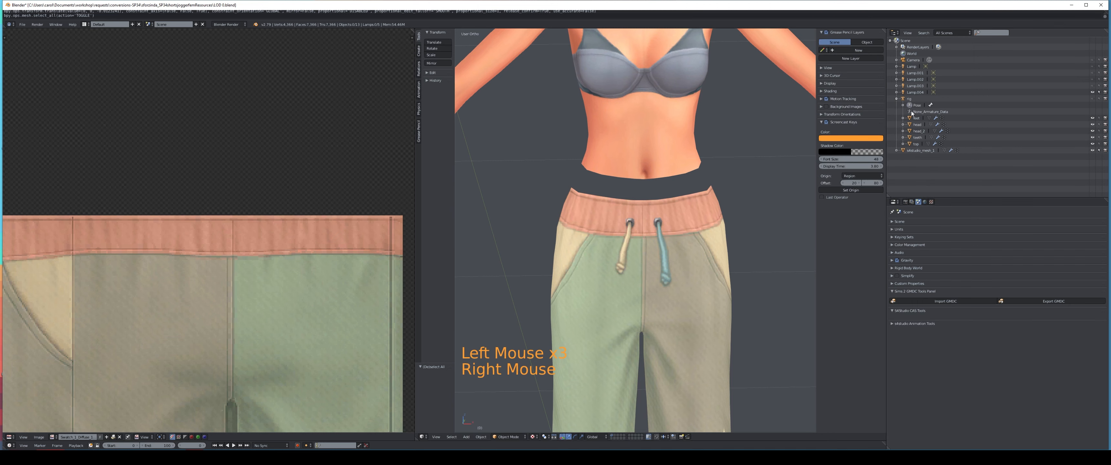
{"action": "left_click", "coordinate": [916, 118]}
{"action": "right_click", "coordinate": [916, 119]}
{"action": "left_click", "coordinate": [916, 118]}
{"action": "right_click", "coordinate": [916, 118]}
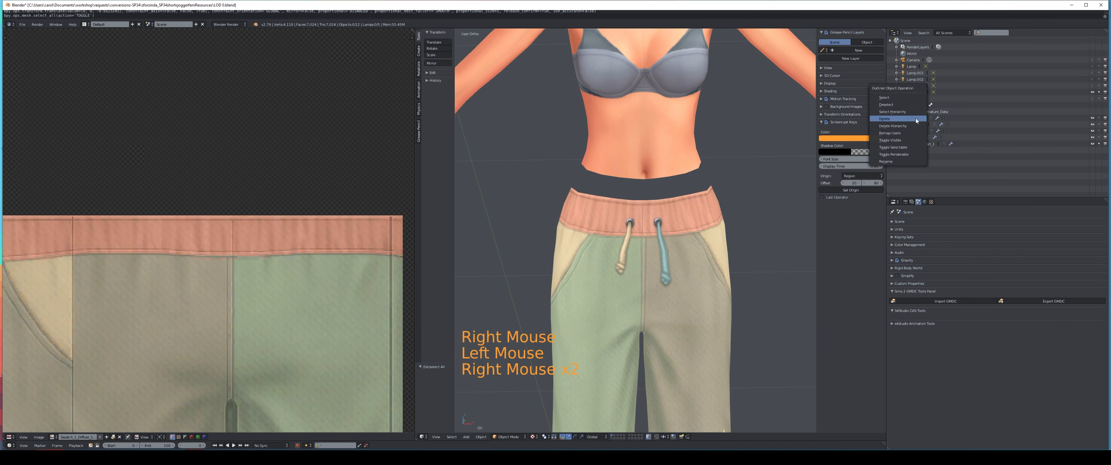
{"action": "left_click", "coordinate": [916, 119]}
{"action": "right_click", "coordinate": [916, 118]}
{"action": "left_click", "coordinate": [916, 119]}
{"action": "right_click", "coordinate": [916, 119]}
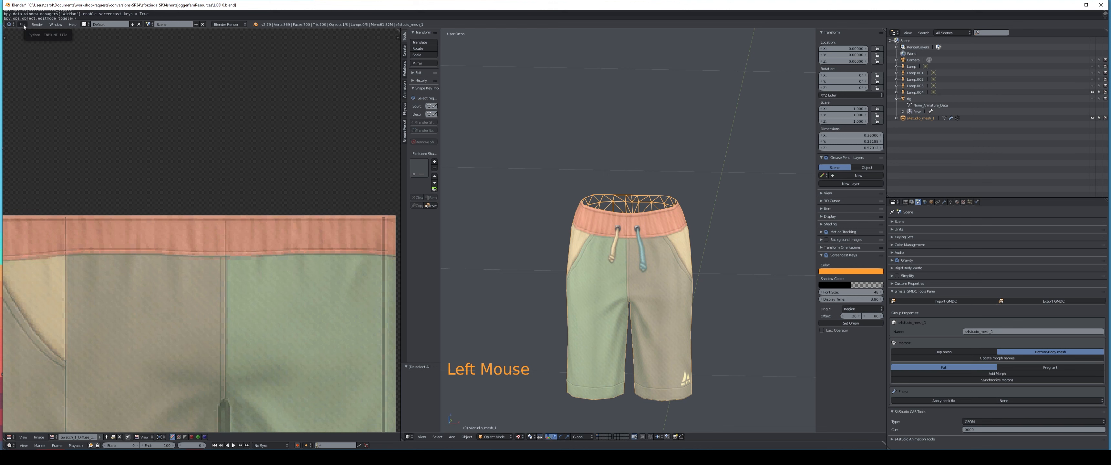
- Import the first listed body file from the bases folder as a Sims 2 GMDC
{"action": "left_click", "coordinate": [22, 25]}
{"action": "mouse_move", "coordinate": [38, 150]}
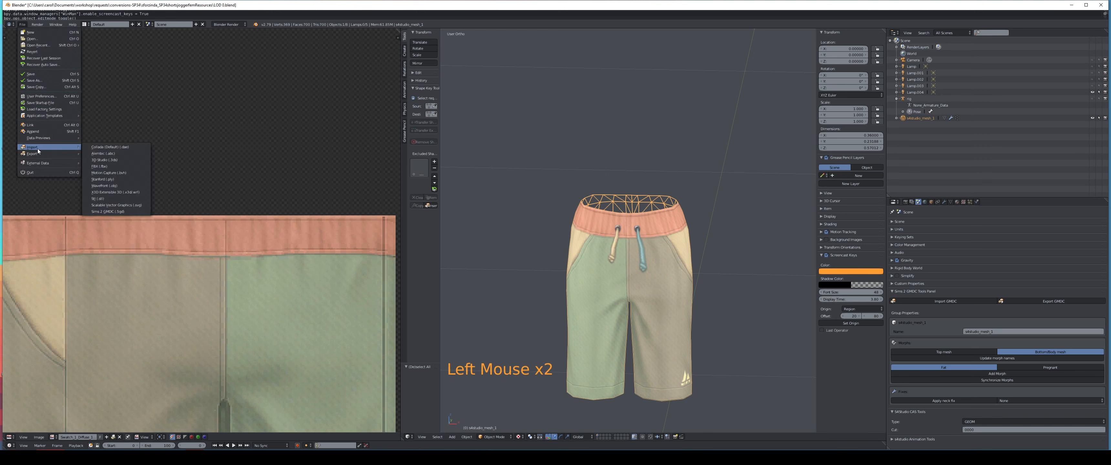
{"action": "left_click", "coordinate": [107, 212]}
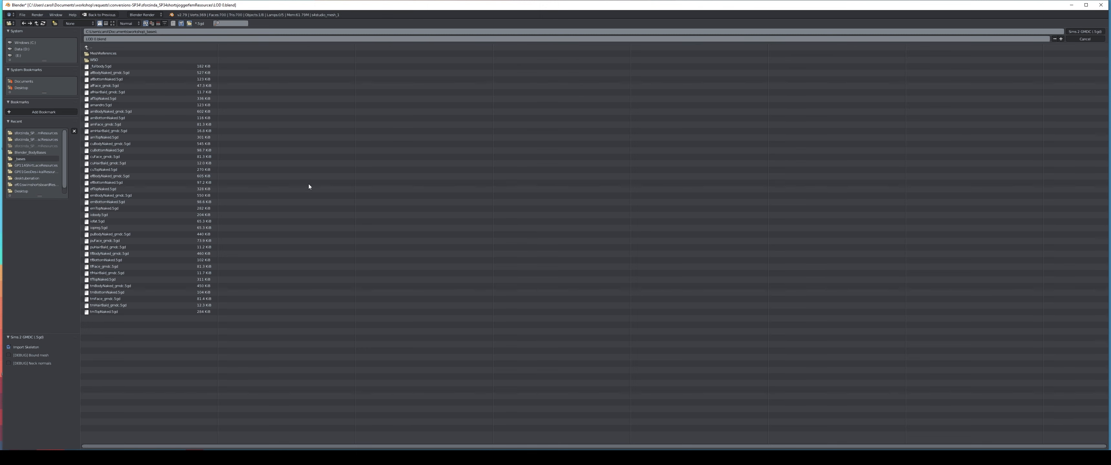
{"action": "double_click", "coordinate": [113, 66]}
- Collapse the old rig's hierarchy, select the imported body_face mesh, and briefly toggle the imported armature's visibility on and off
{"action": "left_click", "coordinate": [897, 99]}
{"action": "left_click", "coordinate": [897, 99]}
{"action": "left_click", "coordinate": [897, 99]}
{"action": "left_click", "coordinate": [920, 112]}
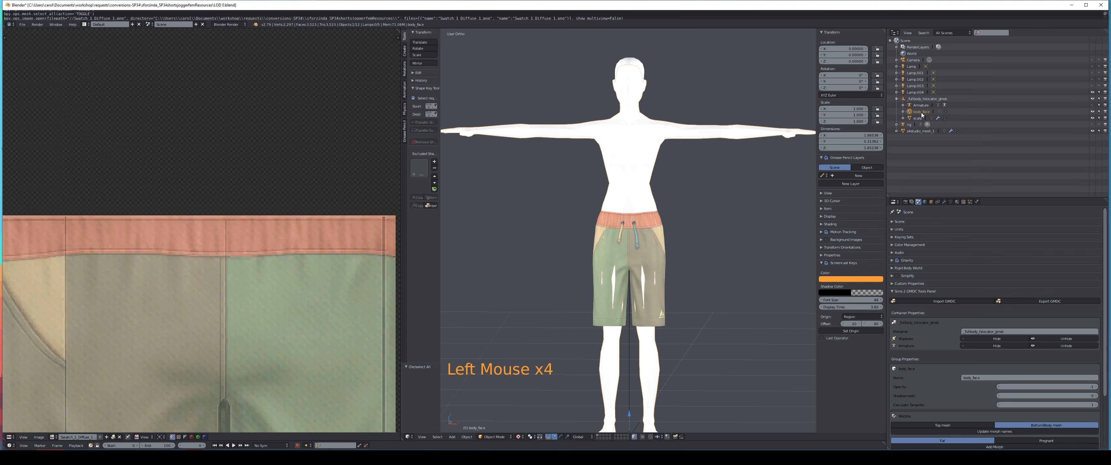
{"action": "left_click", "coordinate": [1093, 105]}
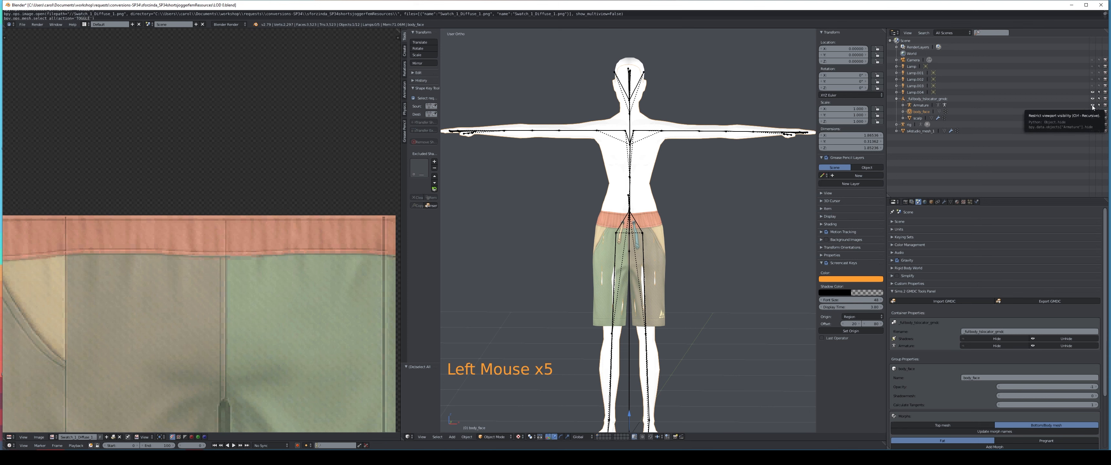
{"action": "left_click", "coordinate": [1093, 105]}
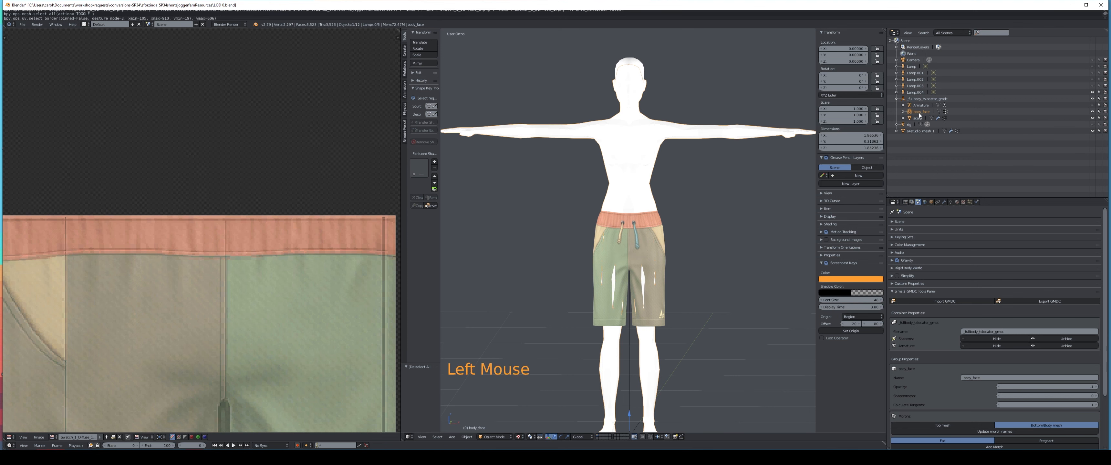
- Give the body_face mesh a new material with a diffuse intensity of about 0.28 and a specular intensity of 0
{"action": "left_click", "coordinate": [957, 202]}
{"action": "left_click", "coordinate": [956, 202]}
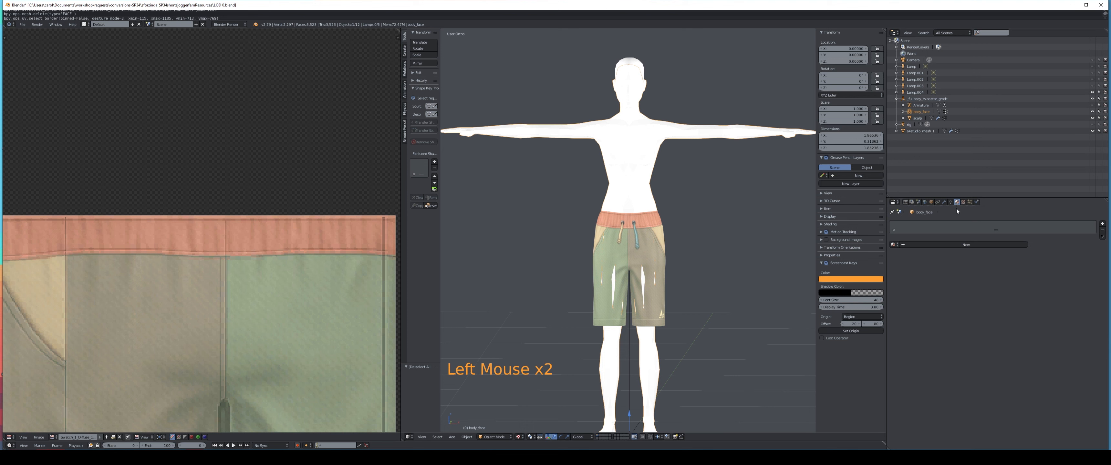
{"action": "left_click", "coordinate": [960, 246]}
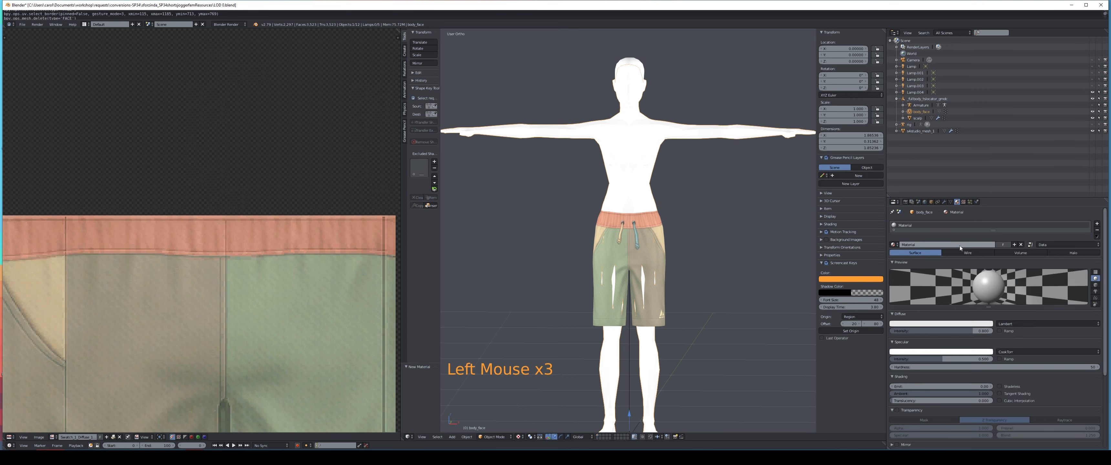
{"action": "scroll", "coordinate": [966, 324], "scroll_direction": "down", "scroll_amount": 2}
{"action": "left_click_drag", "start_coordinate": [975, 305], "coordinate": [918, 305]}
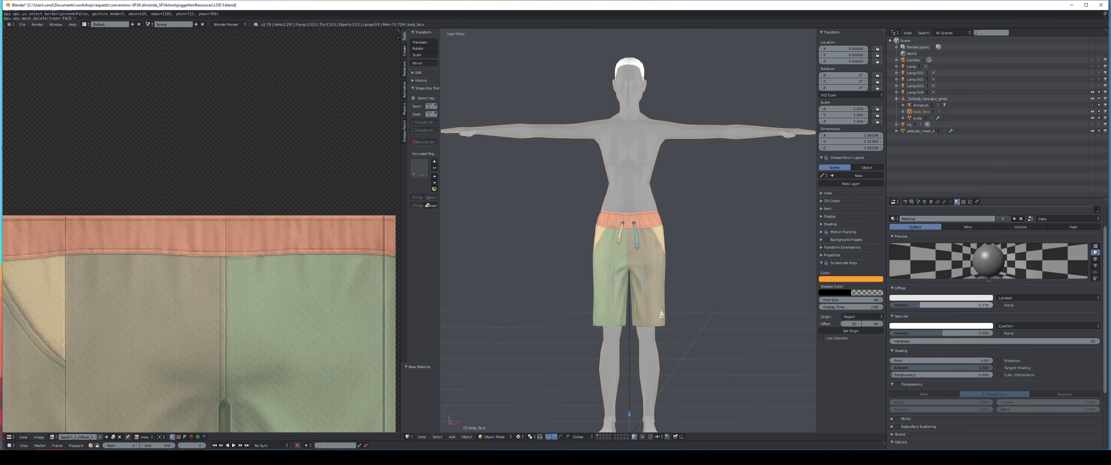
{"action": "left_click_drag", "start_coordinate": [920, 305], "coordinate": [922, 305]}
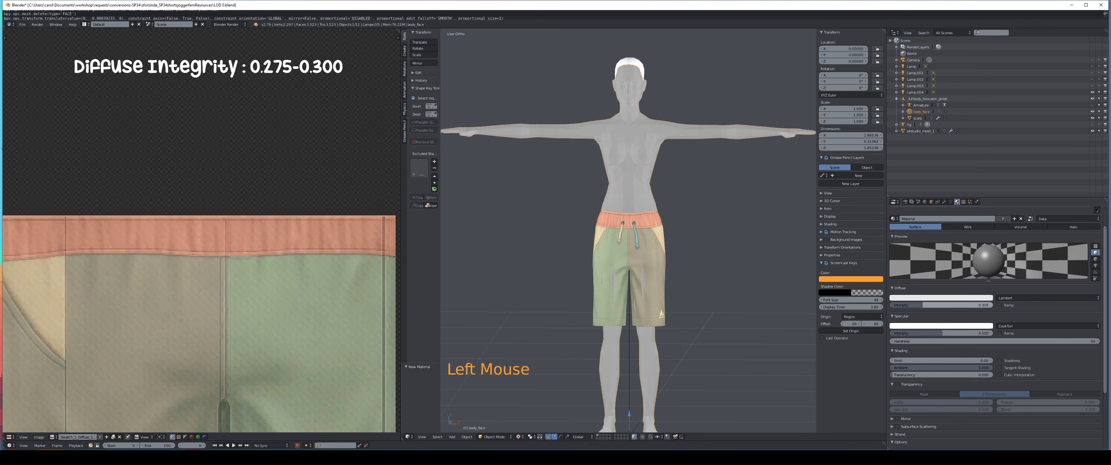
{"action": "left_click_drag", "start_coordinate": [920, 305], "coordinate": [918, 305]}
{"action": "left_click_drag", "start_coordinate": [940, 338], "coordinate": [935, 337]}
- Set the body_face material's diffuse colour to a bright yellow-green
{"action": "left_click", "coordinate": [926, 298]}
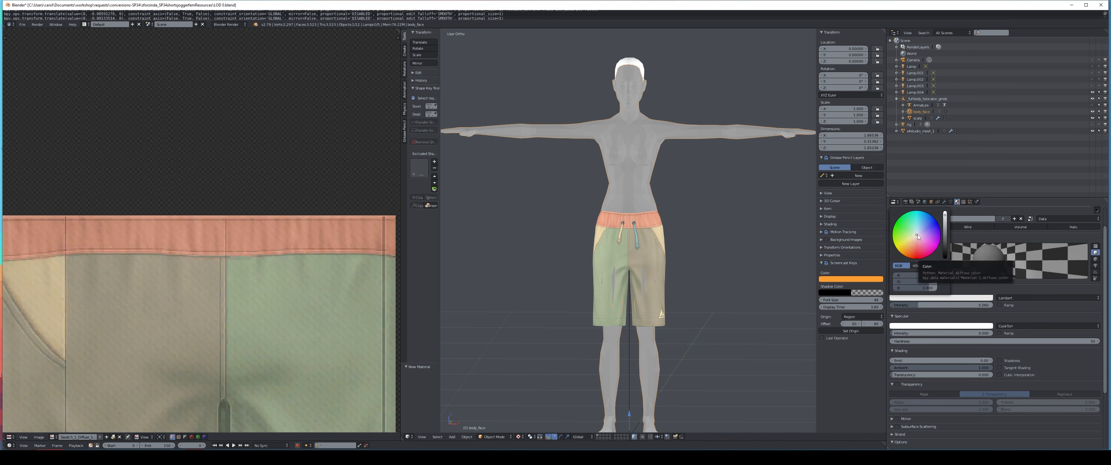
{"action": "mouse_move", "coordinate": [918, 236]}
{"action": "left_mouse_down"}
{"action": "mouse_move", "coordinate": [911, 250]}
{"action": "mouse_move", "coordinate": [902, 233]}
{"action": "mouse_move", "coordinate": [899, 242]}
{"action": "left_mouse_up"}
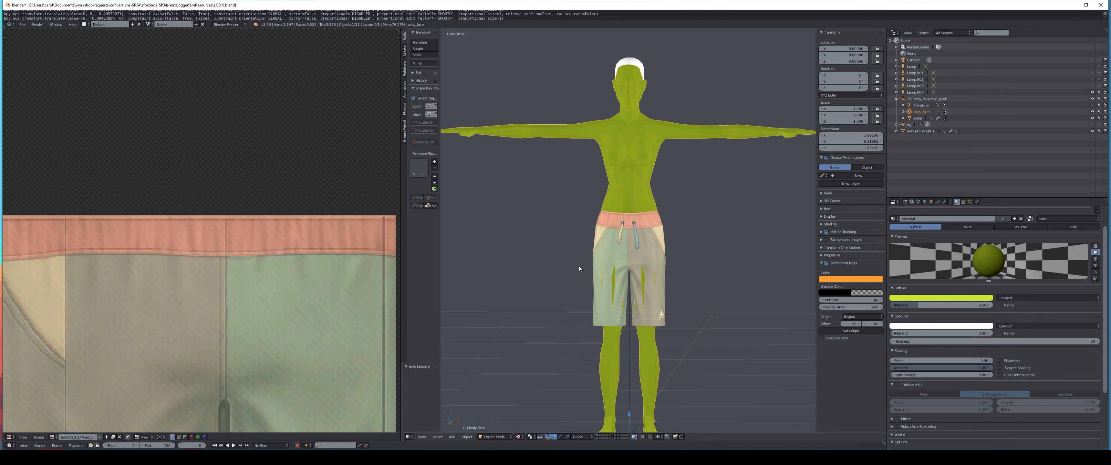
{"action": "middle_click_drag", "start_coordinate": [579, 266], "coordinate": [616, 277]}
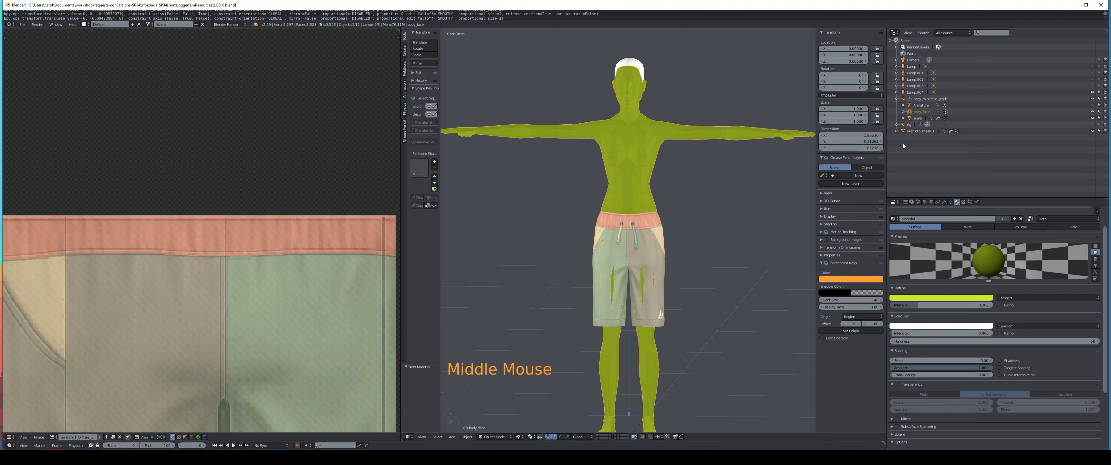
- Copy the hex code of the body_face material's diffuse colour
{"action": "left_click", "coordinate": [932, 298]}
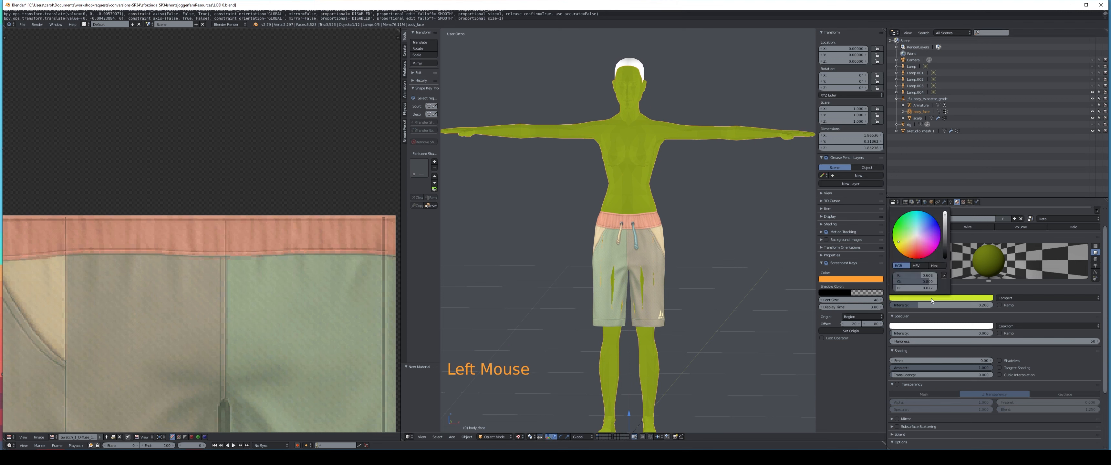
{"action": "left_click", "coordinate": [933, 300]}
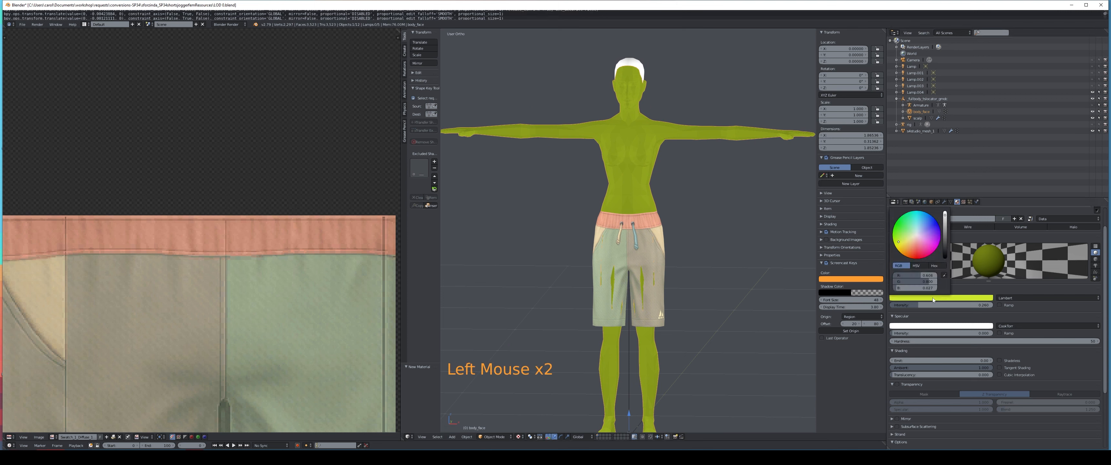
{"action": "left_click", "coordinate": [939, 267]}
{"action": "left_click", "coordinate": [924, 275]}
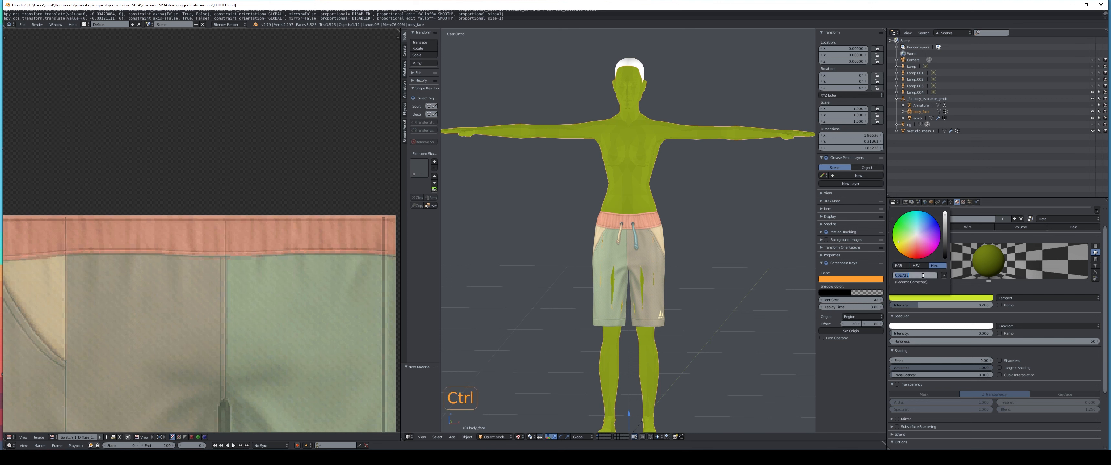
{"action": "left_click", "coordinate": [965, 313]}
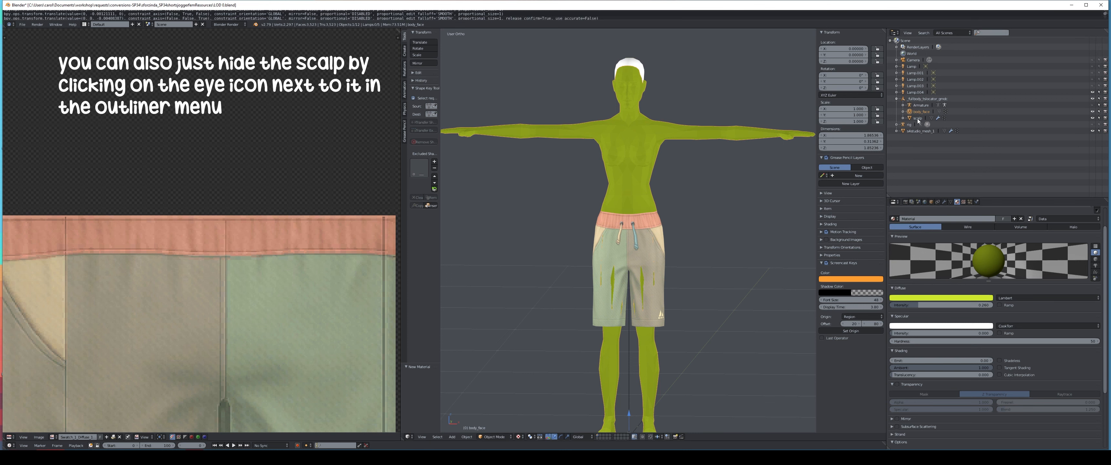
- Give the scalp mesh a new material with a diffuse intensity of about 0.28 and paste in the copied yellow-green diffuse colour
{"action": "left_click", "coordinate": [919, 120]}
{"action": "left_click", "coordinate": [958, 216]}
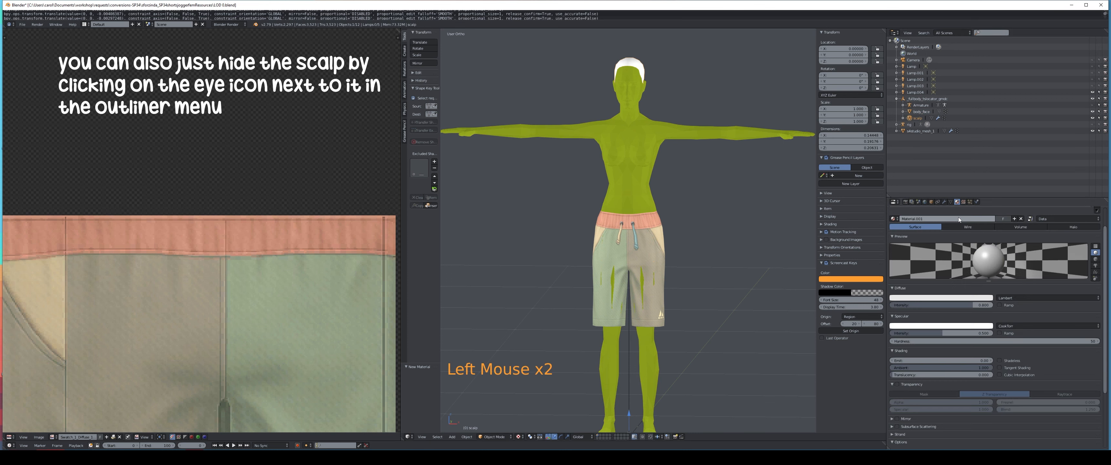
{"action": "left_click", "coordinate": [941, 306]}
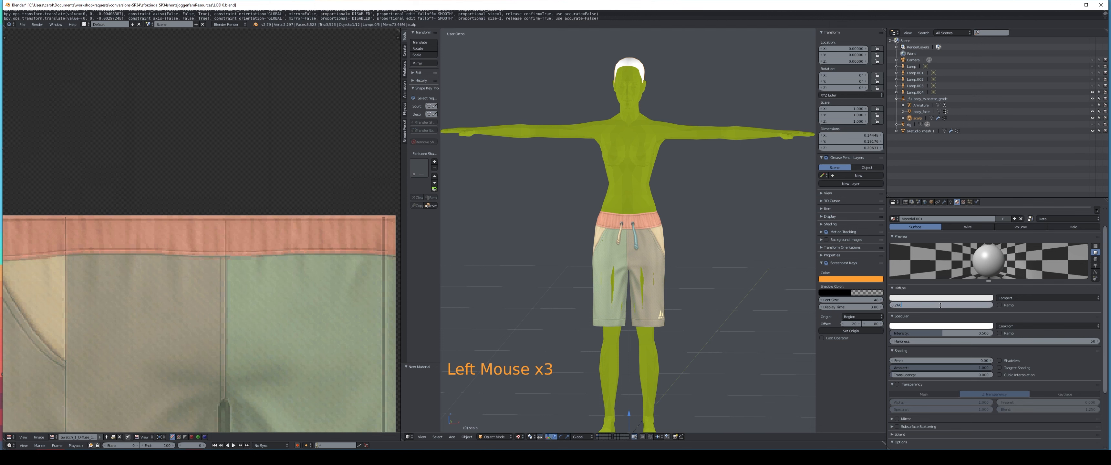
{"action": "key", "text": "Return"}
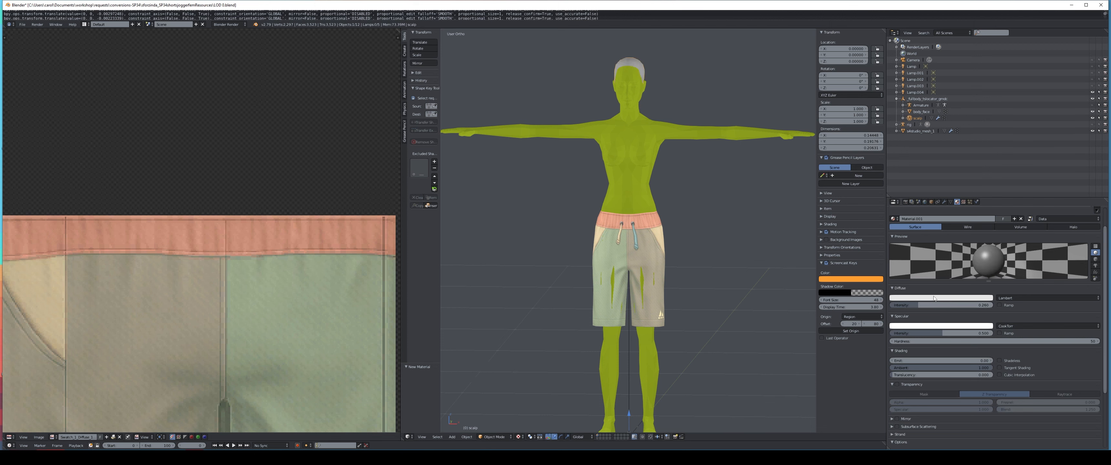
{"action": "left_click", "coordinate": [934, 298]}
{"action": "left_click", "coordinate": [925, 275]}
{"action": "key", "text": "Return"}
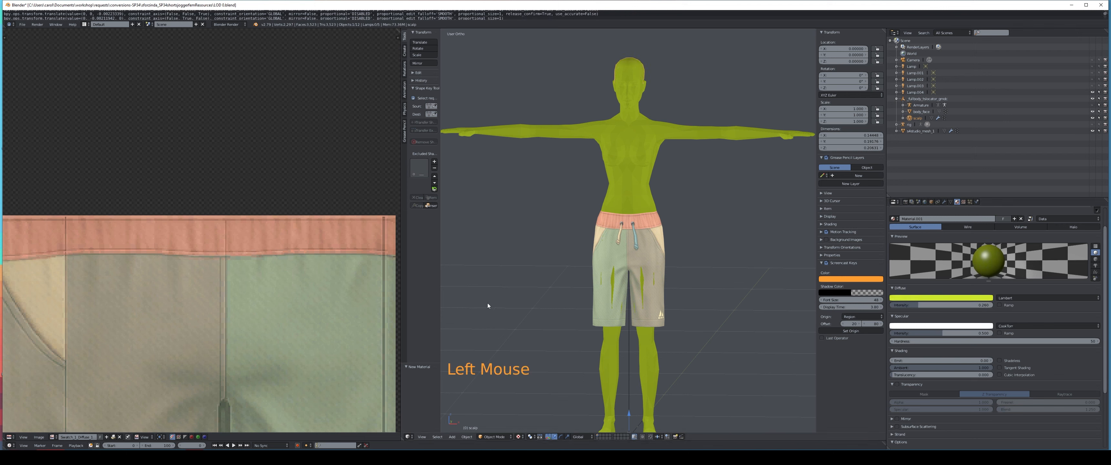
- Examine where the body pokes through the shorts, hiding the shorts mesh to view the body underneath
{"action": "middle_click_drag", "start_coordinate": [523, 309], "coordinate": [562, 311]}
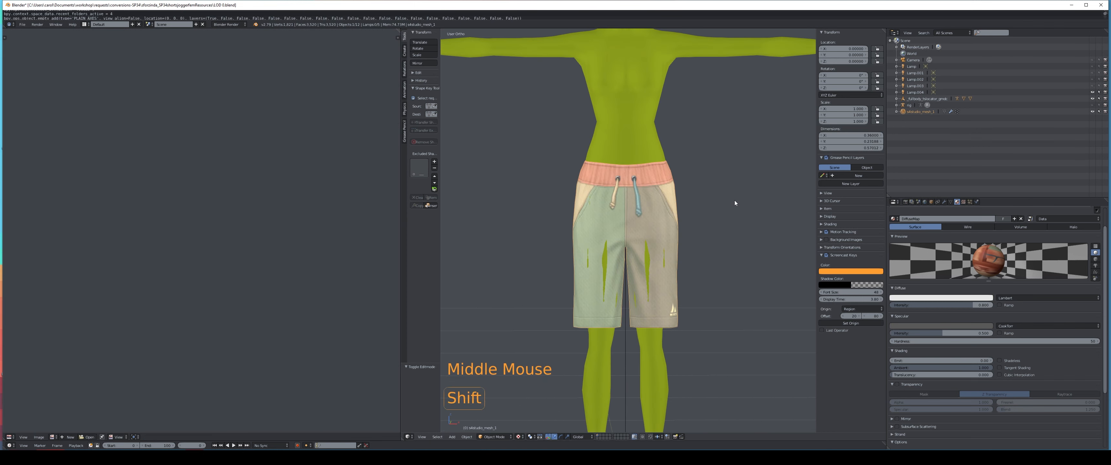
{"action": "middle_click_drag", "start_coordinate": [735, 200], "coordinate": [691, 192], "text": "shift"}
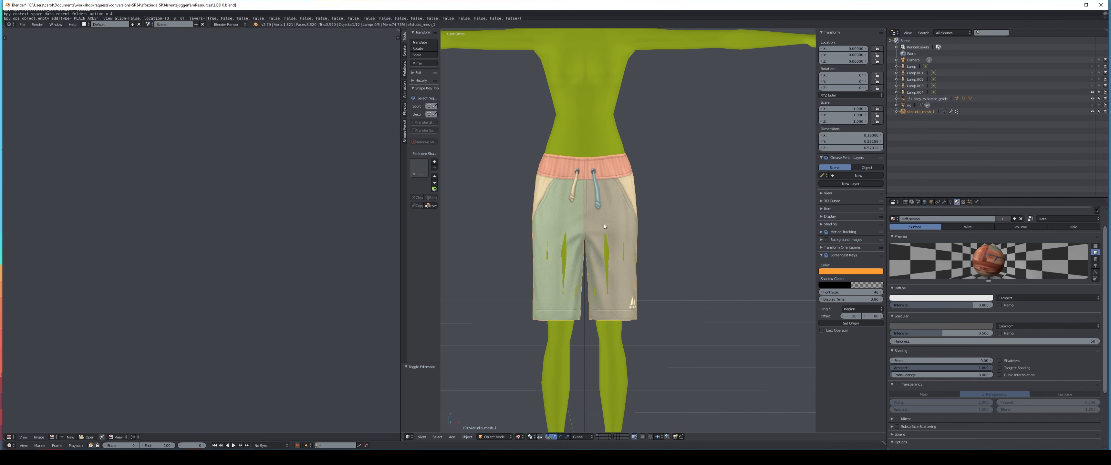
{"action": "mouse_move", "coordinate": [603, 223]}
{"action": "middle_mouse_down"}
{"action": "mouse_move", "coordinate": [664, 221]}
{"action": "mouse_move", "coordinate": [592, 223]}
{"action": "middle_mouse_up"}
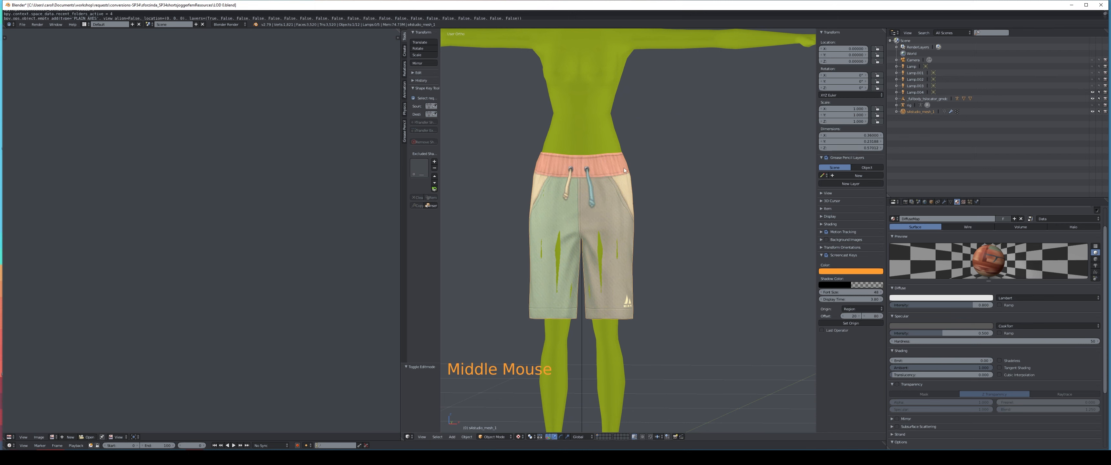
{"action": "left_click", "coordinate": [1094, 112]}
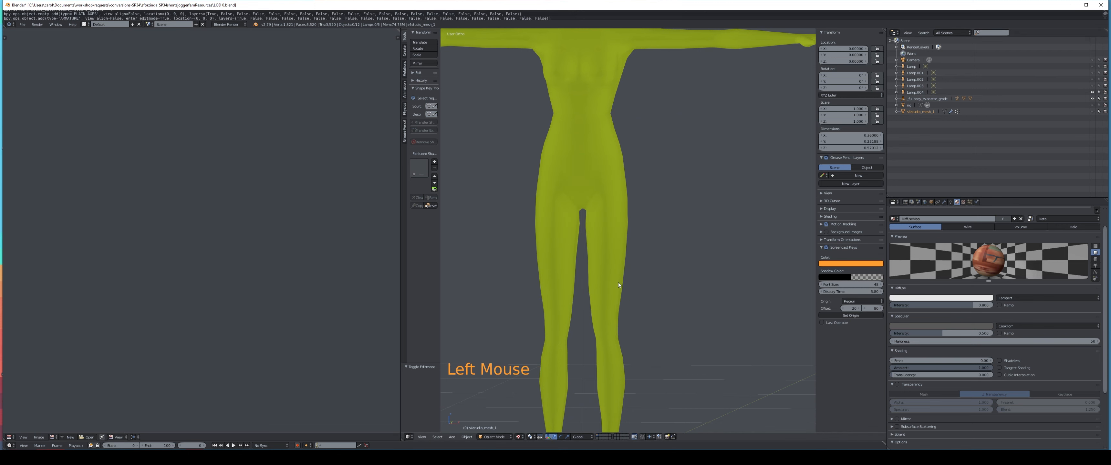
{"action": "middle_click_drag", "start_coordinate": [619, 283], "coordinate": [623, 282]}
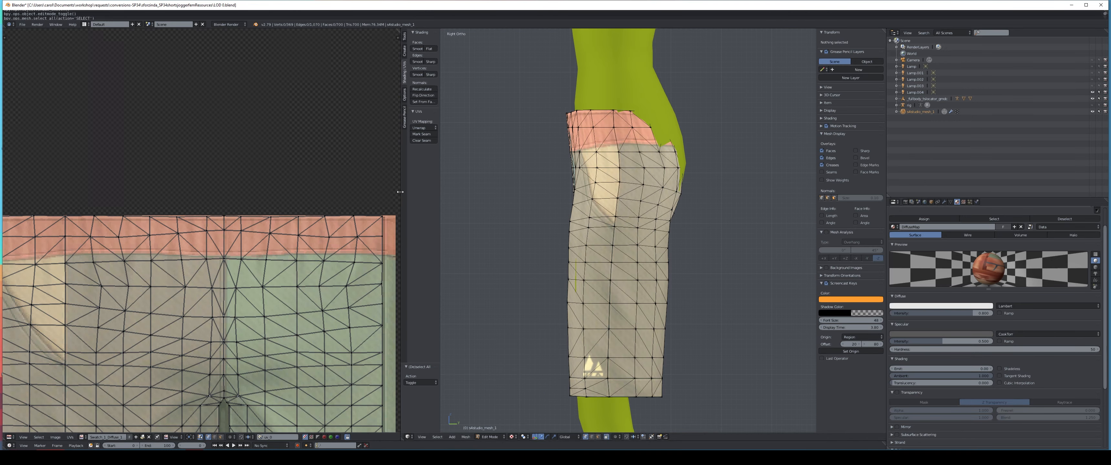
- Widen the 3D view and turn off limiting the selection to visible geometry
{"action": "left_click_drag", "start_coordinate": [401, 193], "coordinate": [71, 198]}
{"action": "middle_click_drag", "start_coordinate": [473, 249], "coordinate": [468, 366], "text": "shift"}
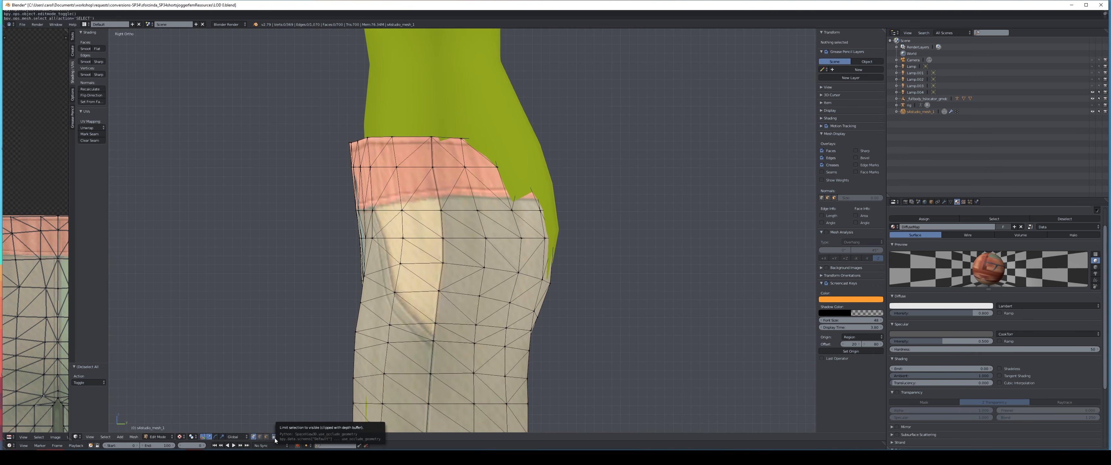
{"action": "left_click", "coordinate": [274, 437]}
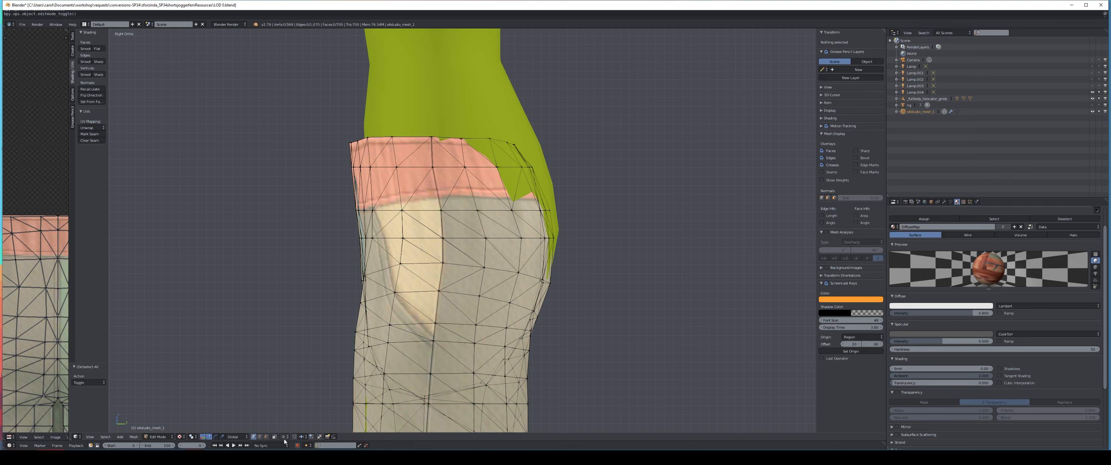
{"action": "left_click", "coordinate": [274, 437]}
{"action": "left_click", "coordinate": [275, 437]}
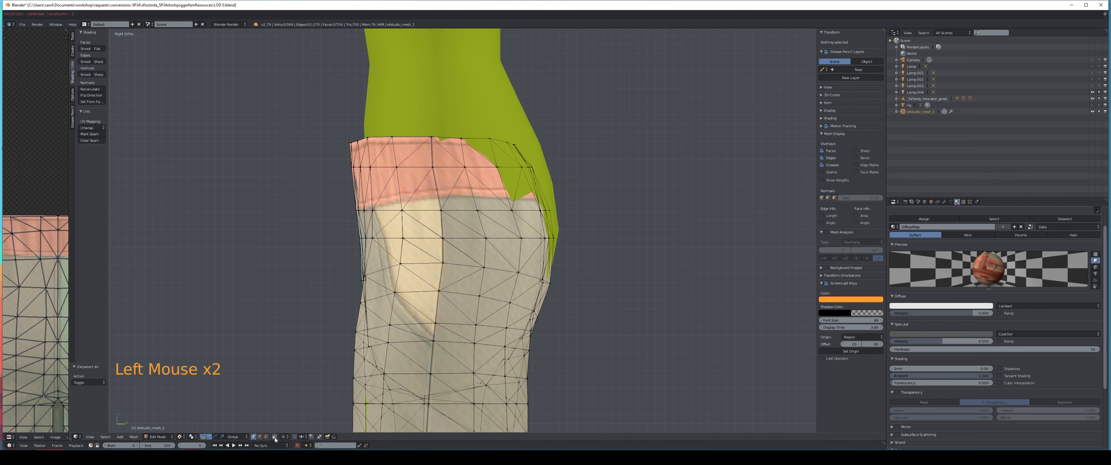
- Box-select the shorts' vertices at the back of the waistband and upper seat
{"action": "key", "text": "b"}
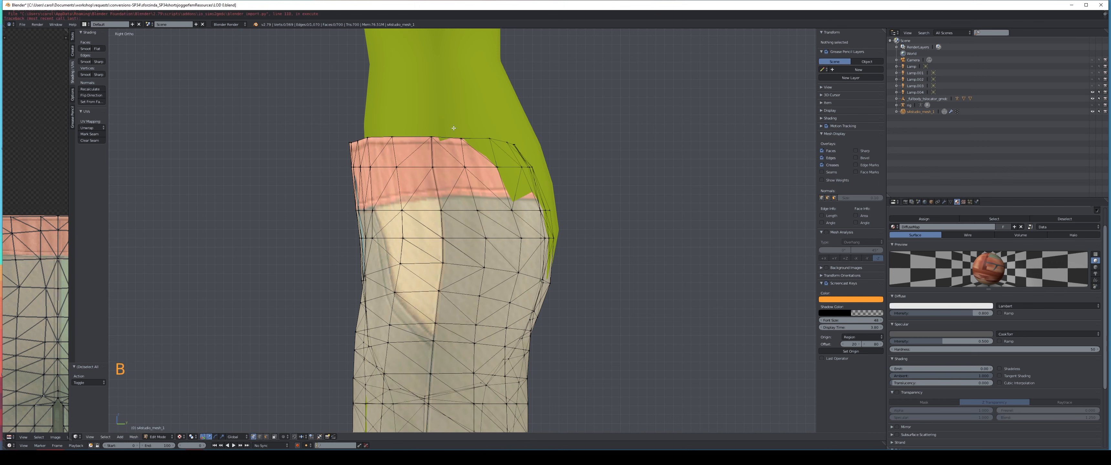
{"action": "left_click_drag", "start_coordinate": [509, 270], "coordinate": [579, 291]}
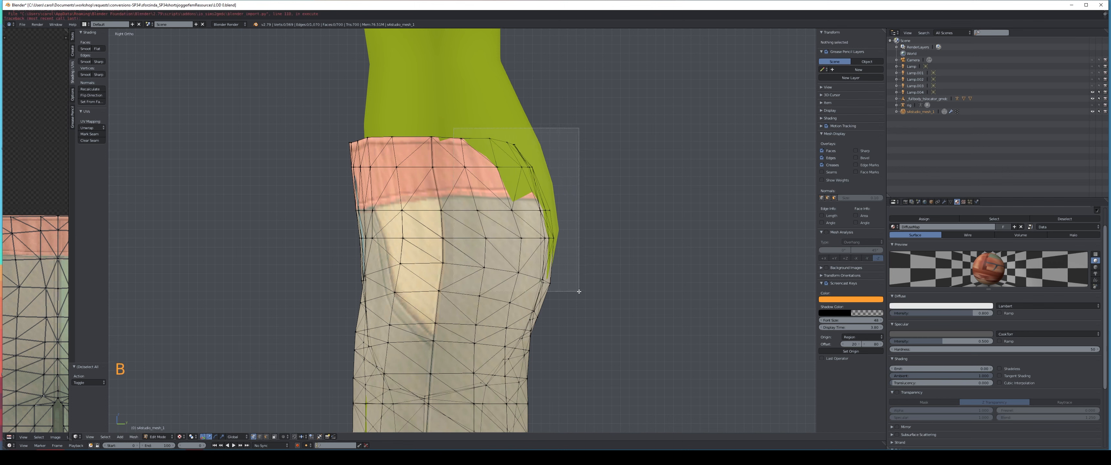
{"action": "left_click_drag", "start_coordinate": [579, 292], "coordinate": [579, 253]}
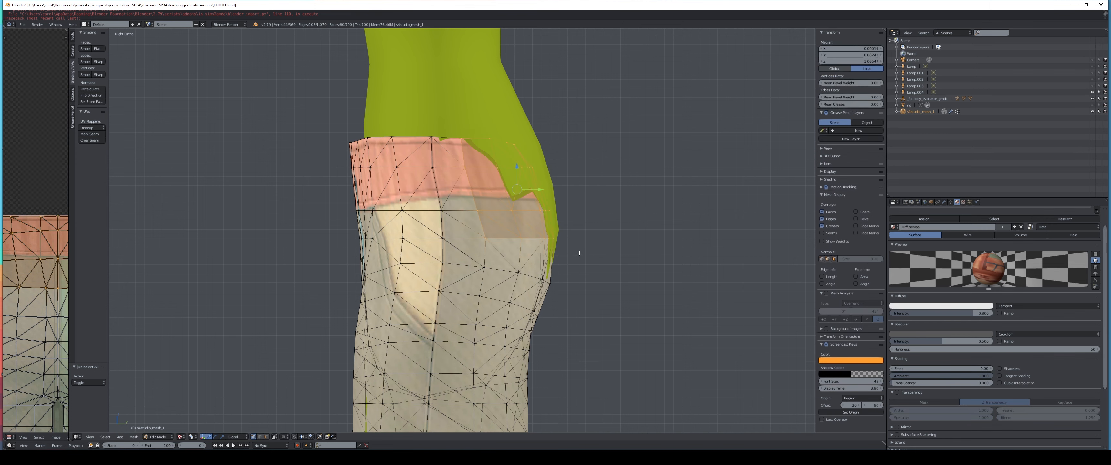
- Try to pull the selected back vertices away from the body along the Y axis without proportional editing
{"action": "scroll", "coordinate": [557, 181], "scroll_direction": "up", "scroll_amount": 1}
{"action": "left_click_drag", "start_coordinate": [553, 178], "coordinate": [642, 175]}
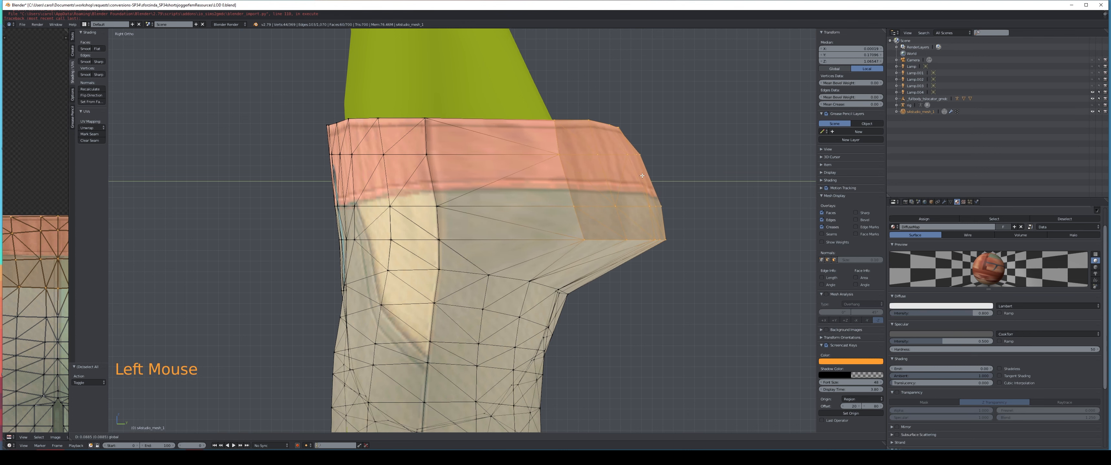
{"action": "key", "text": "Escape"}
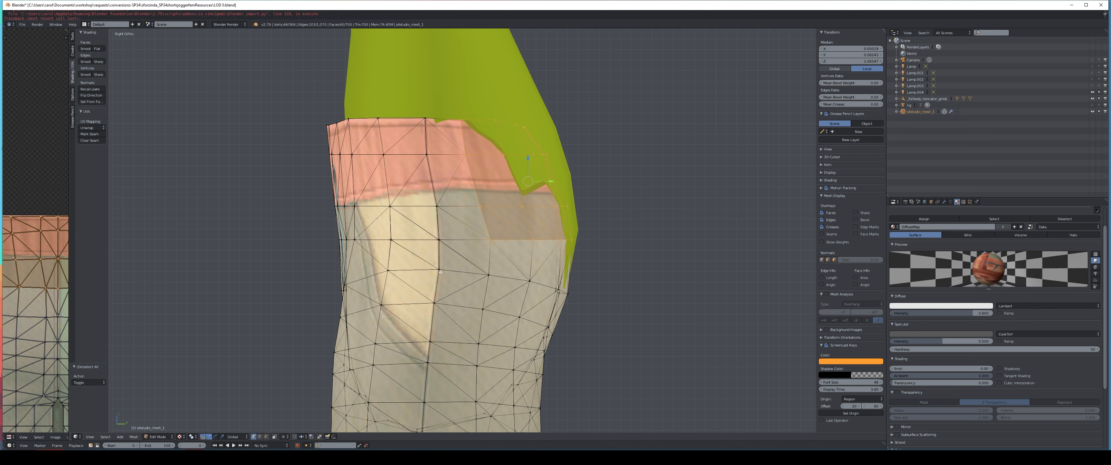
- Enable proportional editing and test a move of the selected back vertices
{"action": "left_click", "coordinate": [284, 437]}
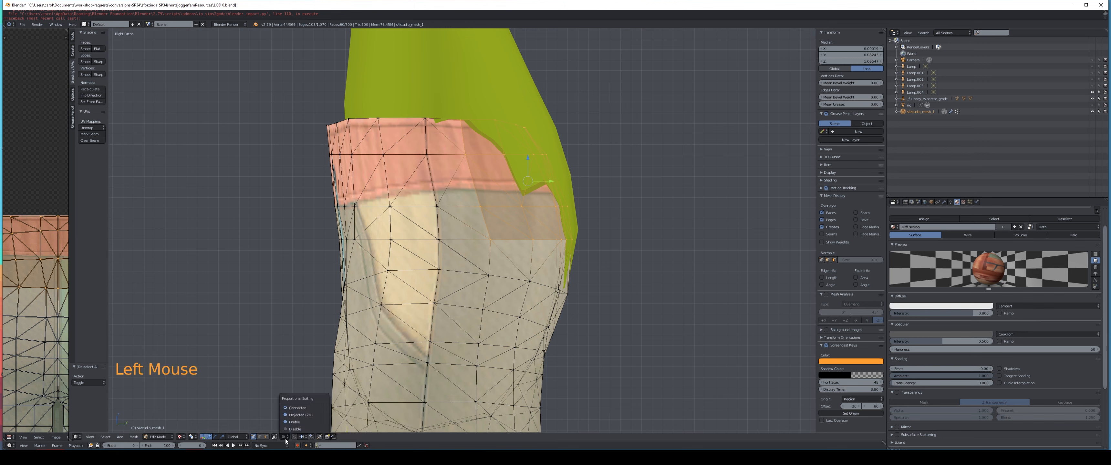
{"action": "left_click", "coordinate": [289, 422]}
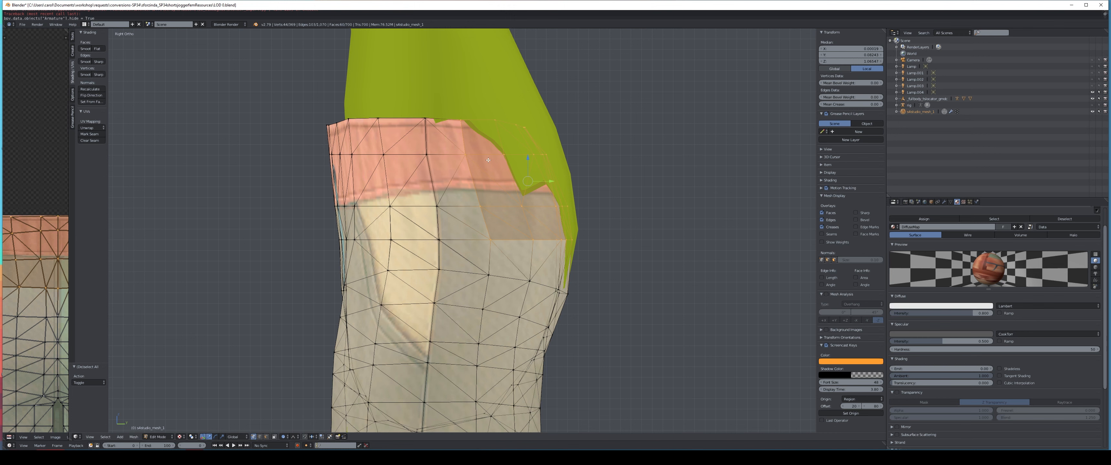
{"action": "key", "text": "g"}
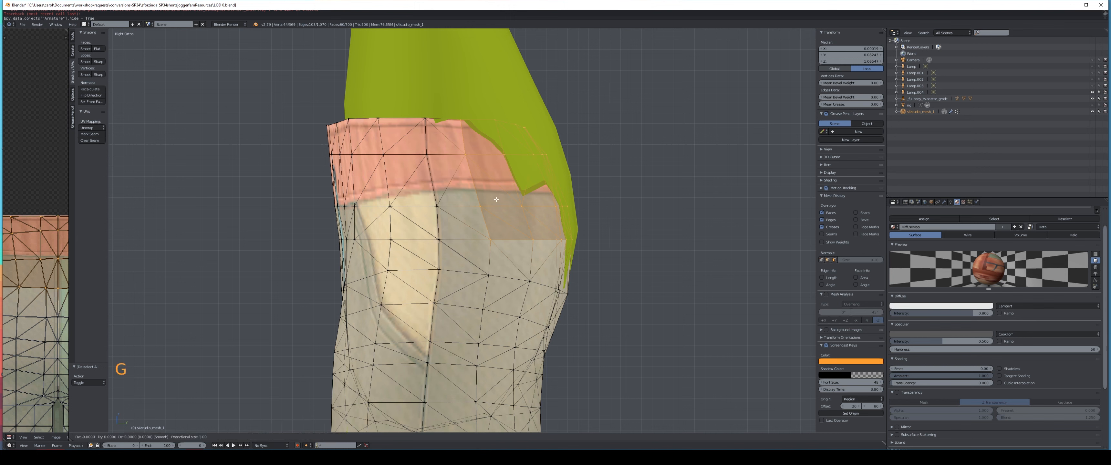
{"action": "right_click", "coordinate": [732, 195]}
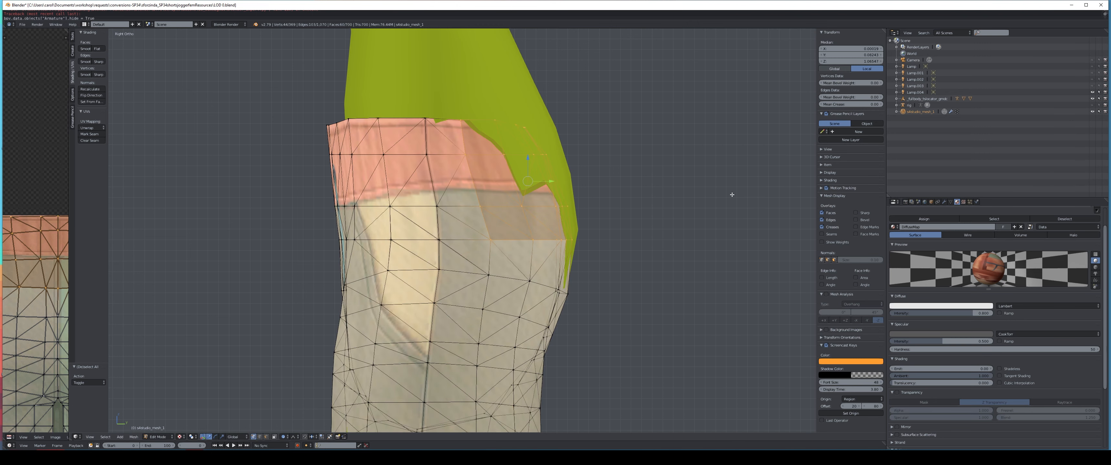
{"action": "scroll", "coordinate": [649, 215], "scroll_direction": "down", "scroll_amount": 15}
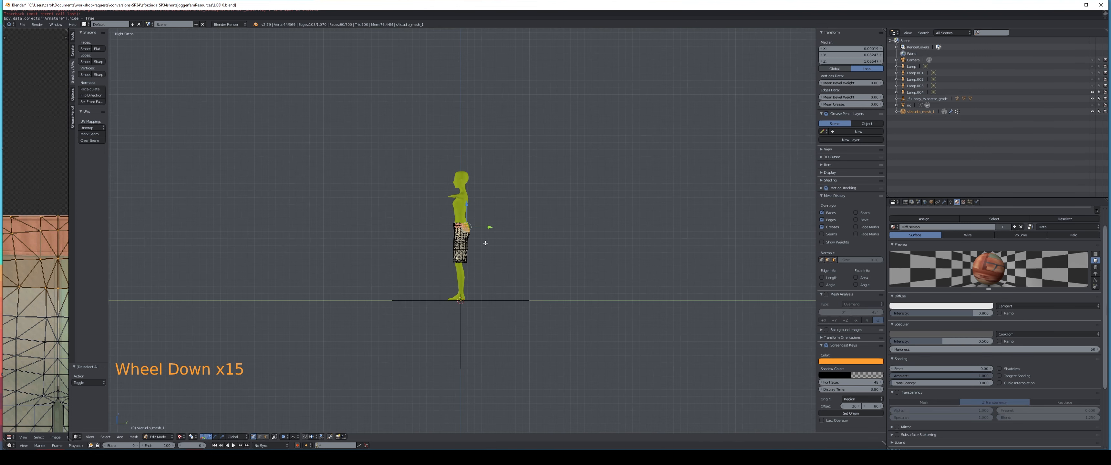
- Shrink the proportional editing radius from whole-body size to the area around the shorts' seat
{"action": "key", "text": "g"}
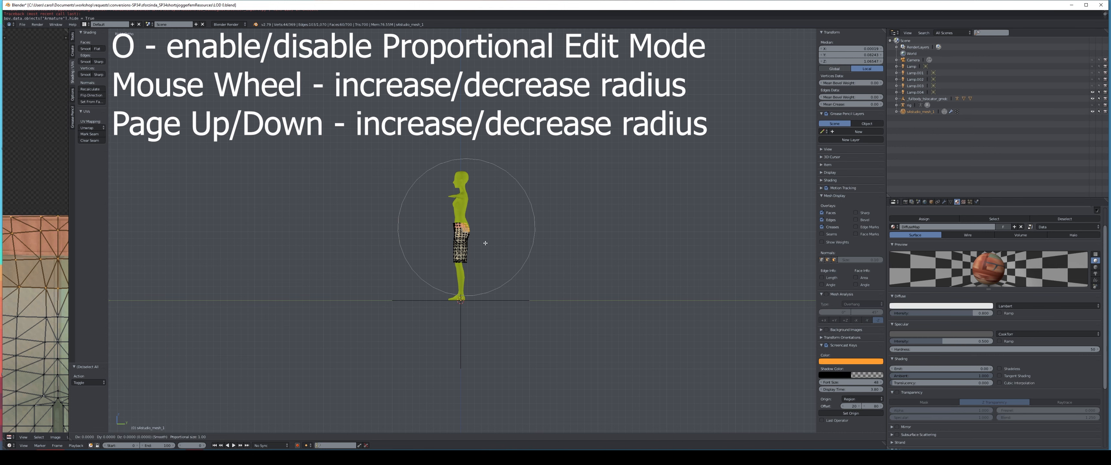
{"action": "scroll", "coordinate": [485, 243], "scroll_direction": "up", "scroll_amount": 10}
{"action": "scroll", "coordinate": [485, 243], "scroll_direction": "up", "scroll_amount": 4}
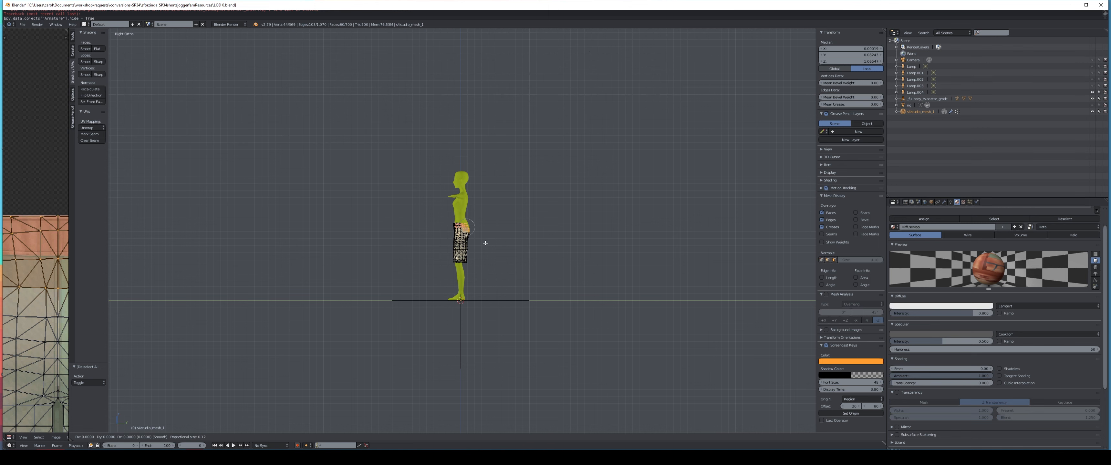
{"action": "scroll", "coordinate": [486, 243], "scroll_direction": "up", "scroll_amount": 4}
{"action": "scroll", "coordinate": [486, 242], "scroll_direction": "down", "scroll_amount": 2}
{"action": "scroll", "coordinate": [485, 243], "scroll_direction": "down", "scroll_amount": 12}
{"action": "scroll", "coordinate": [486, 243], "scroll_direction": "up", "scroll_amount": 8}
{"action": "scroll", "coordinate": [485, 243], "scroll_direction": "up", "scroll_amount": 9}
{"action": "right_click", "coordinate": [485, 243]}
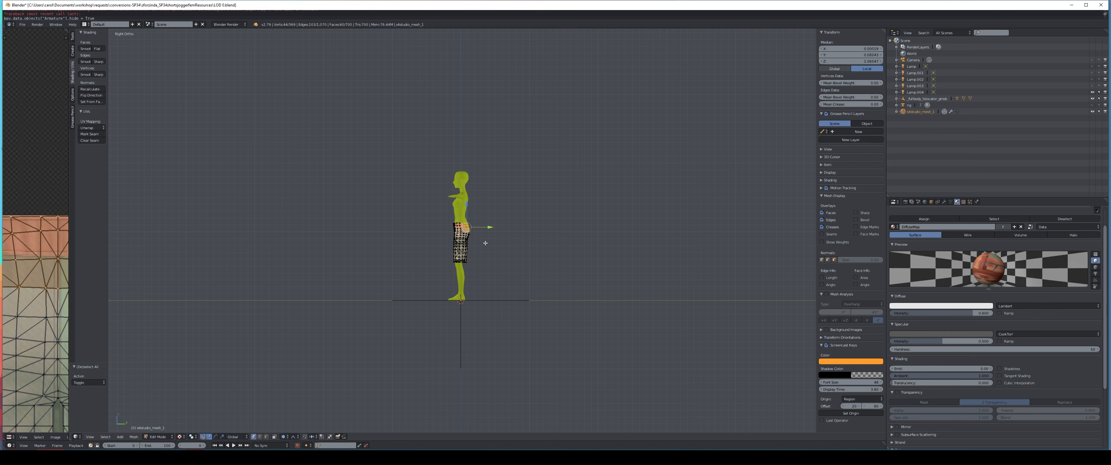
- Readjust the proportional editing radius around the selected seat vertices without moving them
{"action": "key", "text": "g"}
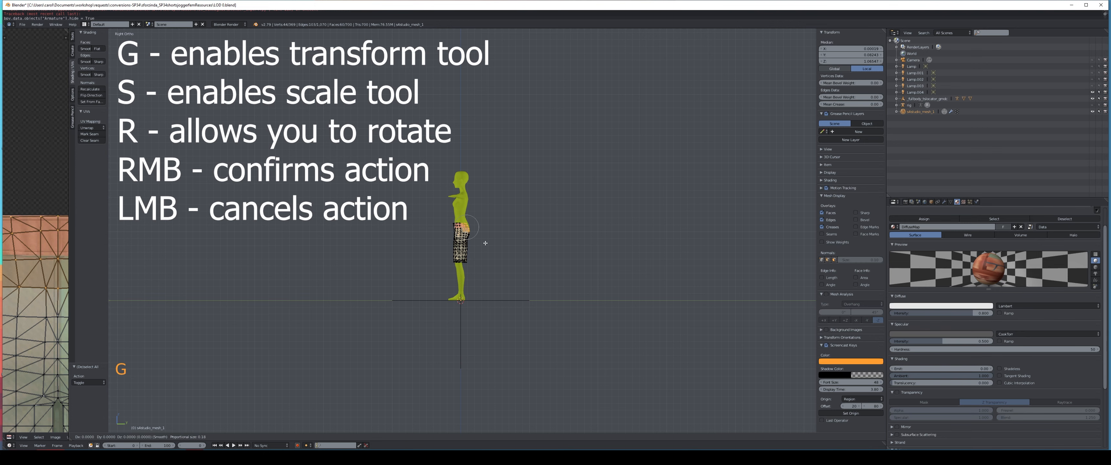
{"action": "scroll", "coordinate": [485, 243], "scroll_direction": "down", "scroll_amount": 1}
{"action": "scroll", "coordinate": [485, 243], "scroll_direction": "down", "scroll_amount": 7}
{"action": "scroll", "coordinate": [485, 243], "scroll_direction": "up", "scroll_amount": 16}
{"action": "right_click", "coordinate": [485, 243]}
{"action": "scroll", "coordinate": [485, 243], "scroll_direction": "up", "scroll_amount": 1}
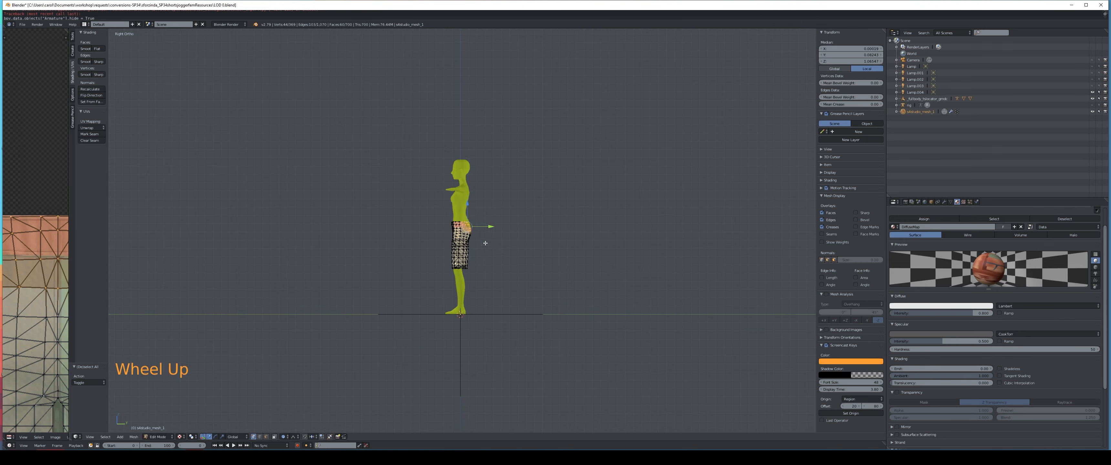
- Move the selected waistband and upper seat vertices slightly backward along the Y axis with proportional editing
{"action": "key", "text": "g"}
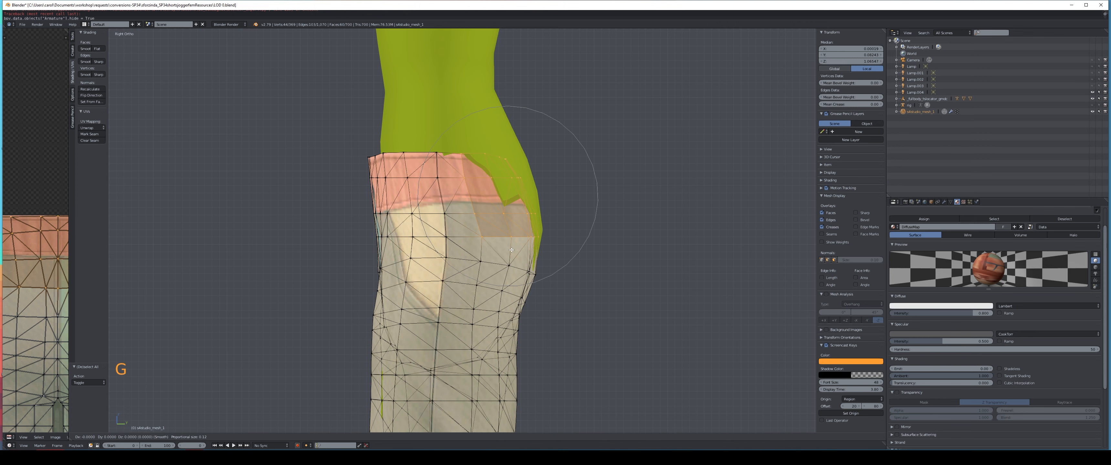
{"action": "right_click", "coordinate": [511, 250]}
{"action": "left_click_drag", "start_coordinate": [530, 198], "coordinate": [535, 195]}
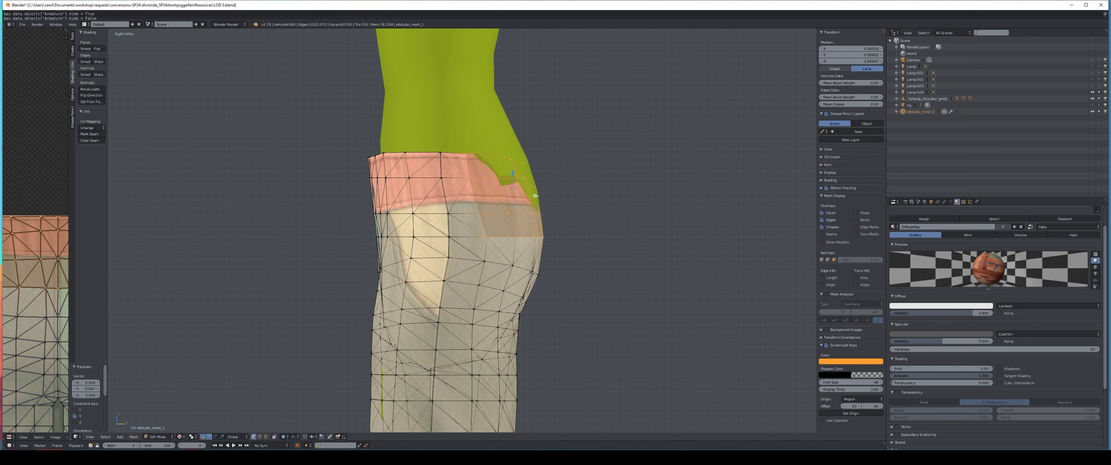
- Select only the rear waistband vertices, reduce the proportional editing radius and pull them outward along the Y axis
{"action": "key", "text": "a"}
{"action": "left_click", "coordinate": [436, 204], "text": "ctrl"}
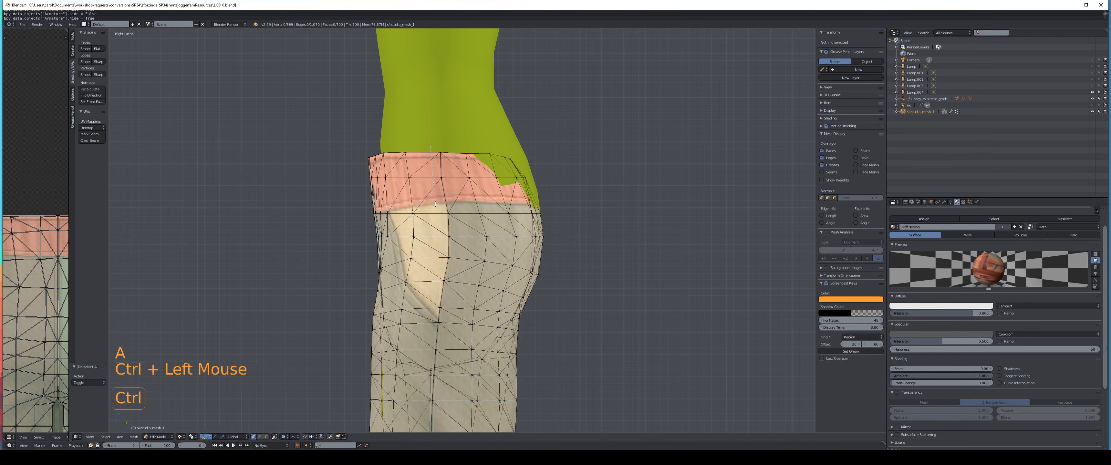
{"action": "mouse_move", "coordinate": [464, 225]}
{"action": "left_mouse_down", "text": "ctrl"}
{"action": "mouse_move", "coordinate": [563, 214]}
{"action": "mouse_move", "coordinate": [559, 146]}
{"action": "mouse_move", "coordinate": [543, 147]}
{"action": "left_mouse_up", "text": "ctrl"}
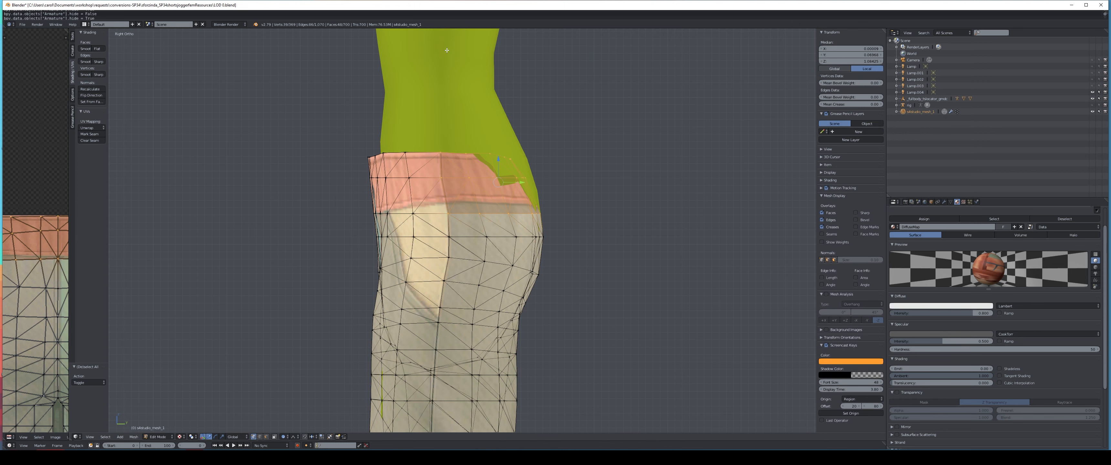
{"action": "key", "text": "g"}
{"action": "key", "text": "g"}
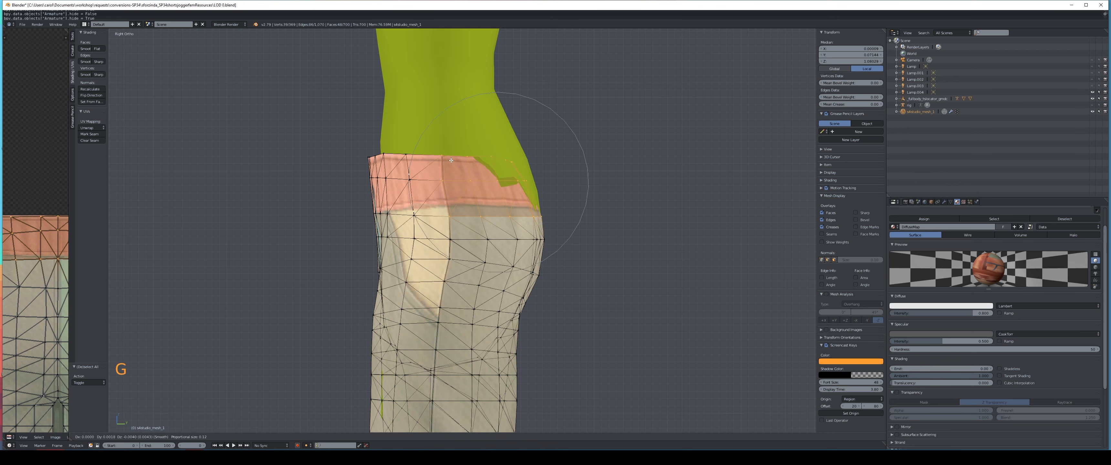
{"action": "scroll", "coordinate": [491, 215], "scroll_direction": "up", "scroll_amount": 5}
{"action": "right_click", "coordinate": [491, 215]}
{"action": "left_click_drag", "start_coordinate": [512, 183], "coordinate": [515, 181]}
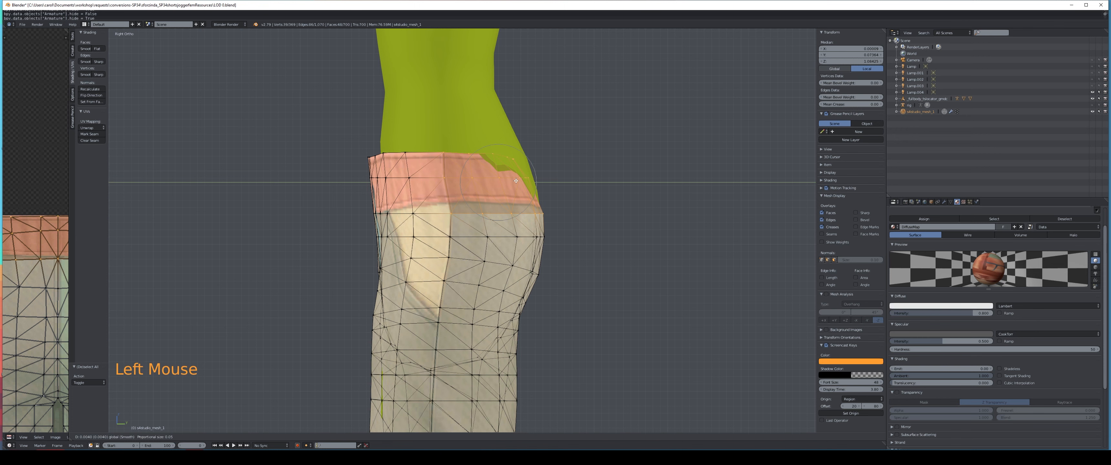
- Select the upper rear waistband vertices and pull them outward to cover the lower back
{"action": "key", "text": "a"}
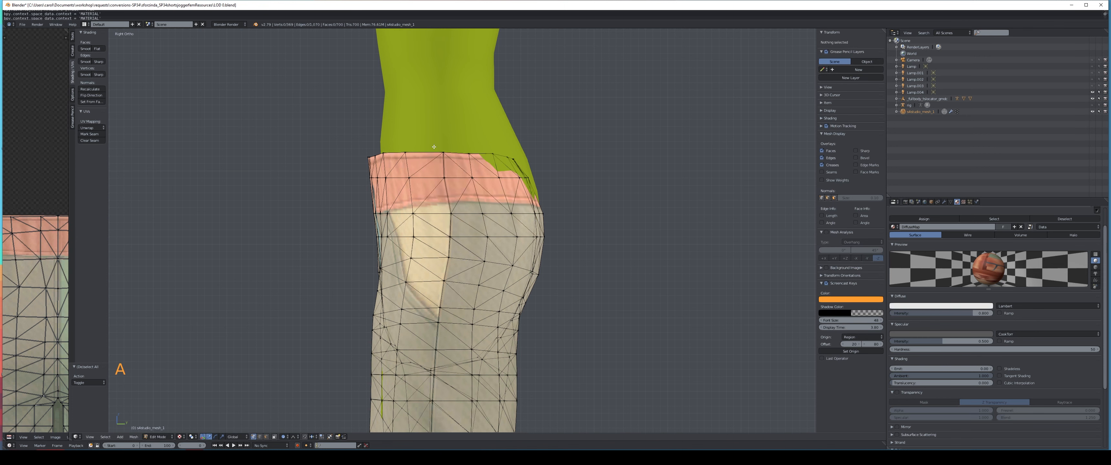
{"action": "mouse_move", "coordinate": [433, 145]}
{"action": "left_mouse_down", "text": "ctrl"}
{"action": "mouse_move", "coordinate": [483, 188]}
{"action": "mouse_move", "coordinate": [559, 180]}
{"action": "mouse_move", "coordinate": [541, 156]}
{"action": "mouse_move", "coordinate": [526, 166]}
{"action": "left_mouse_up", "text": "ctrl"}
{"action": "middle_click_drag", "start_coordinate": [526, 165], "coordinate": [459, 161]}
{"action": "key", "text": "a"}
{"action": "key", "text": "KP_3"}
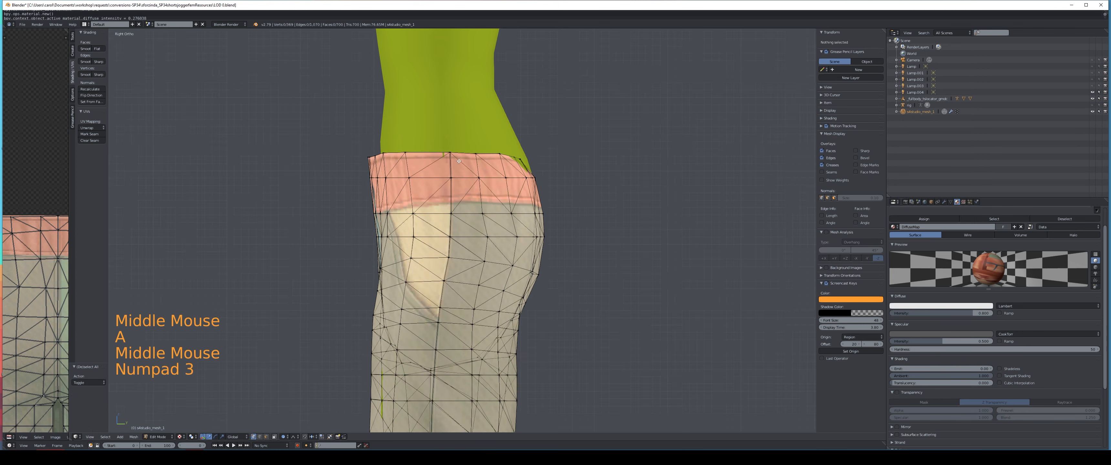
- Select the rearmost vertices on the waistband's top edge and pull them outward along the Y axis
{"action": "mouse_move", "coordinate": [453, 156]}
{"action": "left_mouse_down", "text": "ctrl"}
{"action": "mouse_move", "coordinate": [496, 166]}
{"action": "mouse_move", "coordinate": [564, 157]}
{"action": "mouse_move", "coordinate": [449, 144]}
{"action": "left_mouse_up", "text": "ctrl"}
{"action": "left_click_drag", "start_coordinate": [522, 156], "coordinate": [528, 155]}
{"action": "middle_click_drag", "start_coordinate": [528, 155], "coordinate": [546, 179]}
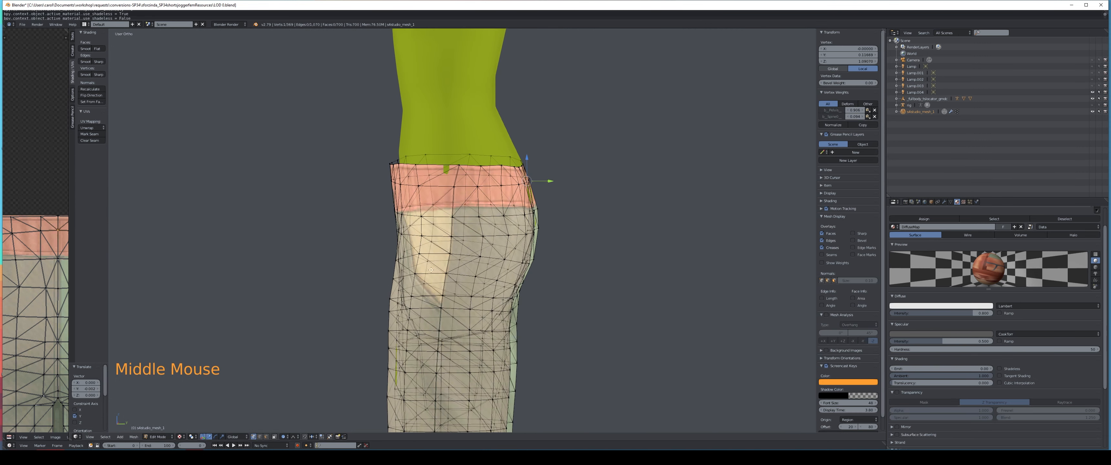
{"action": "key", "text": "a"}
{"action": "key", "text": "KP_3"}
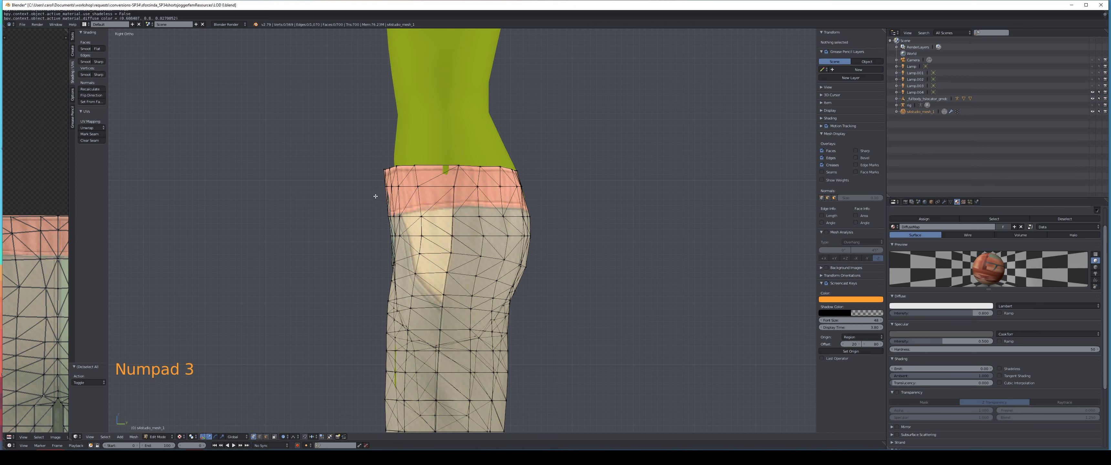
- Select the vertices on the front of the waistband and upper shorts, dropping stray ones from the selection
{"action": "mouse_move", "coordinate": [372, 162]}
{"action": "left_mouse_down", "text": "ctrl"}
{"action": "mouse_move", "coordinate": [430, 240]}
{"action": "mouse_move", "coordinate": [372, 263]}
{"action": "left_mouse_up", "text": "ctrl"}
{"action": "middle_click_drag", "start_coordinate": [372, 262], "coordinate": [415, 261]}
{"action": "mouse_move", "coordinate": [395, 254]}
{"action": "left_mouse_down", "text": "ctrl"}
{"action": "mouse_move", "coordinate": [371, 270]}
{"action": "mouse_move", "coordinate": [334, 263]}
{"action": "mouse_move", "coordinate": [381, 284]}
{"action": "mouse_move", "coordinate": [362, 288]}
{"action": "left_mouse_up", "text": "ctrl"}
{"action": "middle_click_drag", "start_coordinate": [371, 286], "coordinate": [480, 286]}
{"action": "scroll", "coordinate": [439, 286], "scroll_direction": "down", "scroll_amount": 1}
{"action": "left_click_drag", "start_coordinate": [480, 276], "coordinate": [492, 289], "text": "ctrl+shift"}
{"action": "middle_click_drag", "start_coordinate": [491, 289], "coordinate": [358, 290]}
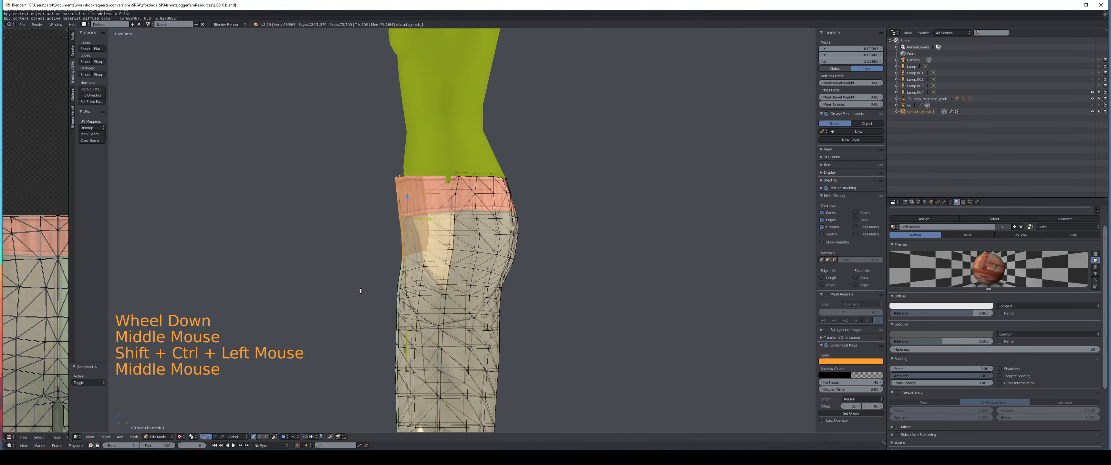
- Narrow the selection to the foremost waistband and upper front vertices and move them back toward the body along Y
{"action": "scroll", "coordinate": [358, 290], "scroll_direction": "up", "scroll_amount": 1}
{"action": "middle_click", "coordinate": [358, 291]}
{"action": "key", "text": "KP_3"}
{"action": "key", "text": "g"}
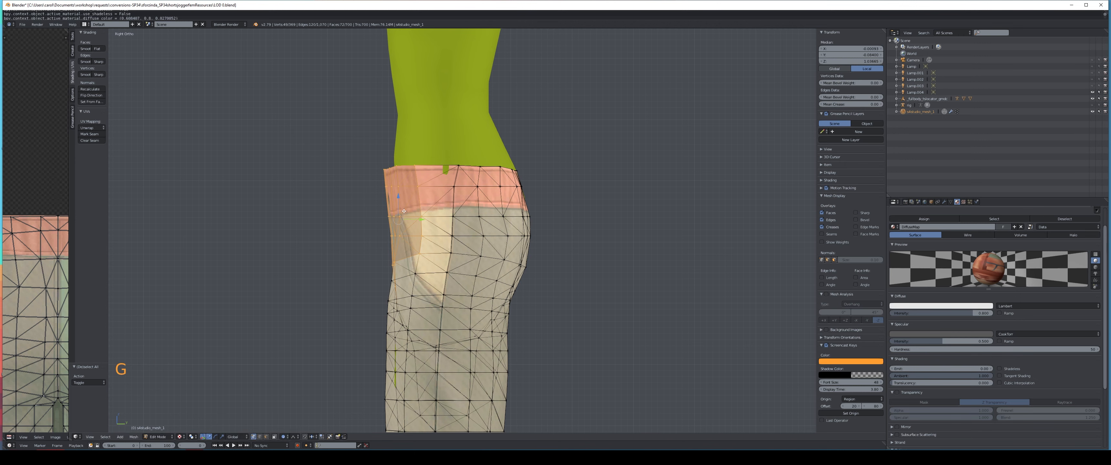
{"action": "left_click", "coordinate": [404, 211]}
{"action": "left_click_drag", "start_coordinate": [427, 263], "coordinate": [421, 178], "text": "ctrl+shift"}
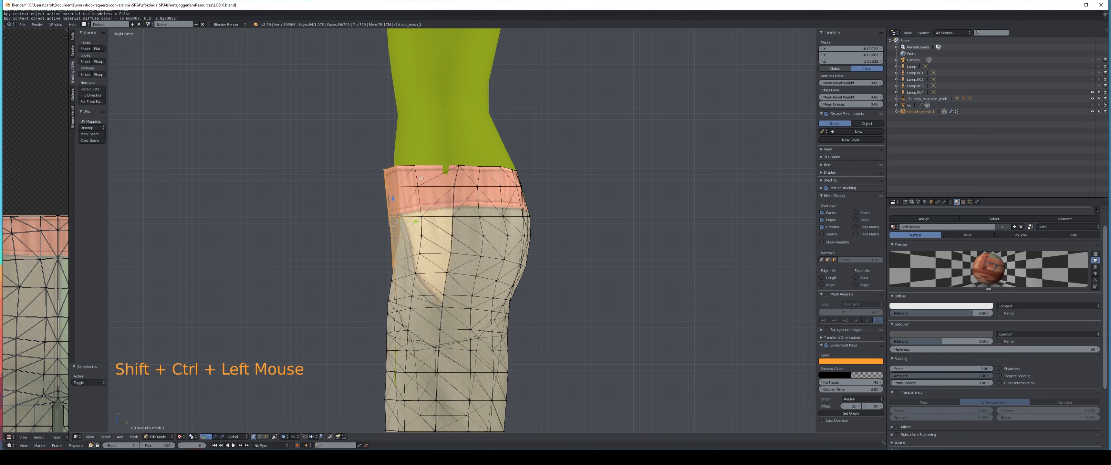
{"action": "middle_click_drag", "start_coordinate": [421, 178], "coordinate": [445, 178]}
{"action": "key", "text": "KP_3"}
{"action": "mouse_move", "coordinate": [410, 166]}
{"action": "left_mouse_down", "text": "ctrl+shift"}
{"action": "mouse_move", "coordinate": [405, 244]}
{"action": "mouse_move", "coordinate": [392, 199]}
{"action": "mouse_move", "coordinate": [382, 212]}
{"action": "mouse_move", "coordinate": [399, 233]}
{"action": "mouse_move", "coordinate": [421, 227]}
{"action": "left_mouse_up", "text": "ctrl+shift"}
{"action": "key", "text": "ctrl+z"}
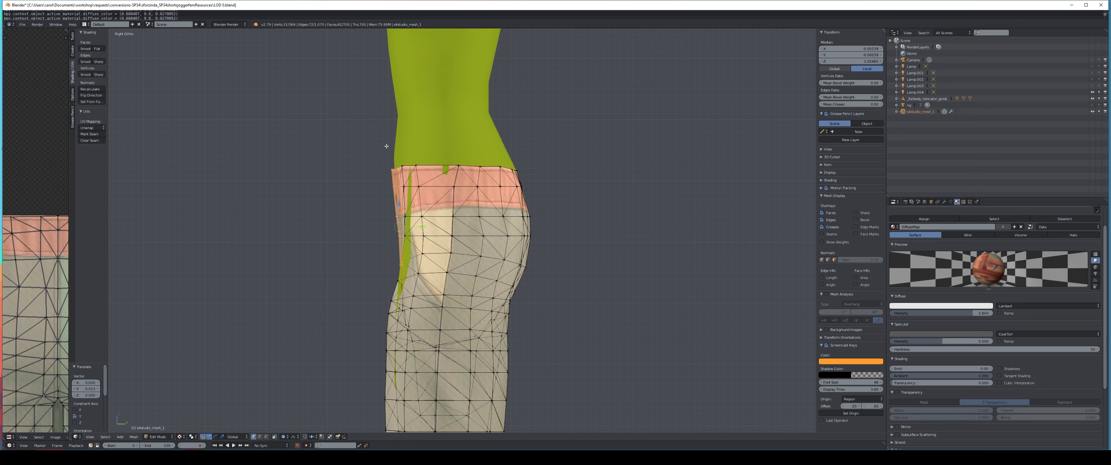
- Select the top front vertices of the waistband and nudge them toward the body along the Y axis
{"action": "key", "text": "a"}
{"action": "mouse_move", "coordinate": [386, 146]}
{"action": "left_mouse_down", "text": "ctrl"}
{"action": "mouse_move", "coordinate": [391, 192]}
{"action": "mouse_move", "coordinate": [401, 181]}
{"action": "left_mouse_up", "text": "ctrl"}
{"action": "left_click_drag", "start_coordinate": [409, 177], "coordinate": [410, 177]}
{"action": "middle_click_drag", "start_coordinate": [410, 177], "coordinate": [403, 191]}
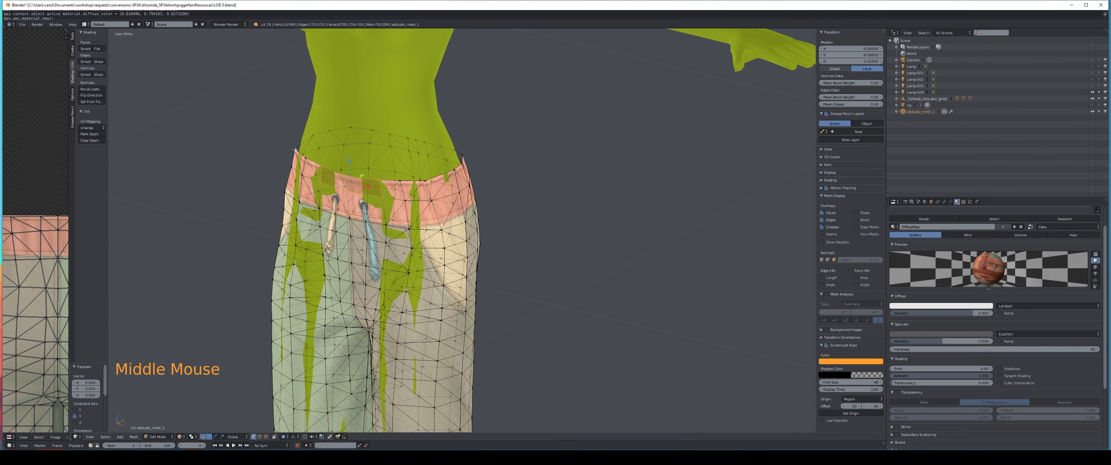
- Select the protruding top-edge vertices at both side corners of the waistband
{"action": "middle_click_drag", "start_coordinate": [453, 184], "coordinate": [490, 191]}
{"action": "right_click", "coordinate": [467, 158]}
{"action": "right_click", "coordinate": [471, 156], "text": "shift"}
{"action": "scroll", "coordinate": [490, 190], "scroll_direction": "down", "scroll_amount": 1}
{"action": "right_click", "coordinate": [367, 162], "text": "shift"}
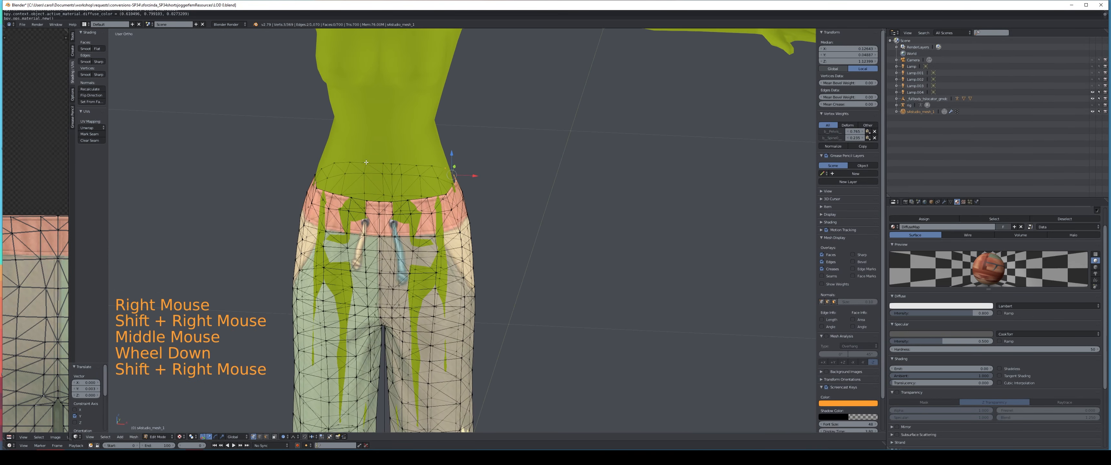
{"action": "middle_click_drag", "start_coordinate": [326, 166], "coordinate": [404, 211]}
{"action": "right_click", "coordinate": [327, 189], "text": "shift"}
{"action": "right_click", "coordinate": [326, 199], "text": "shift"}
{"action": "right_click", "coordinate": [326, 194], "text": "shift"}
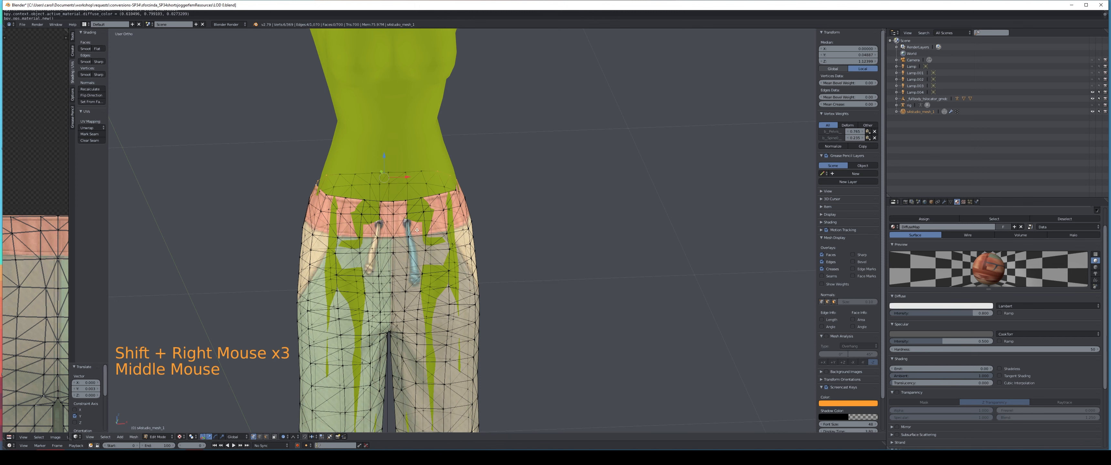
- Scale the selected waistband corner vertices inward along the X axis
{"action": "key", "text": "s"}
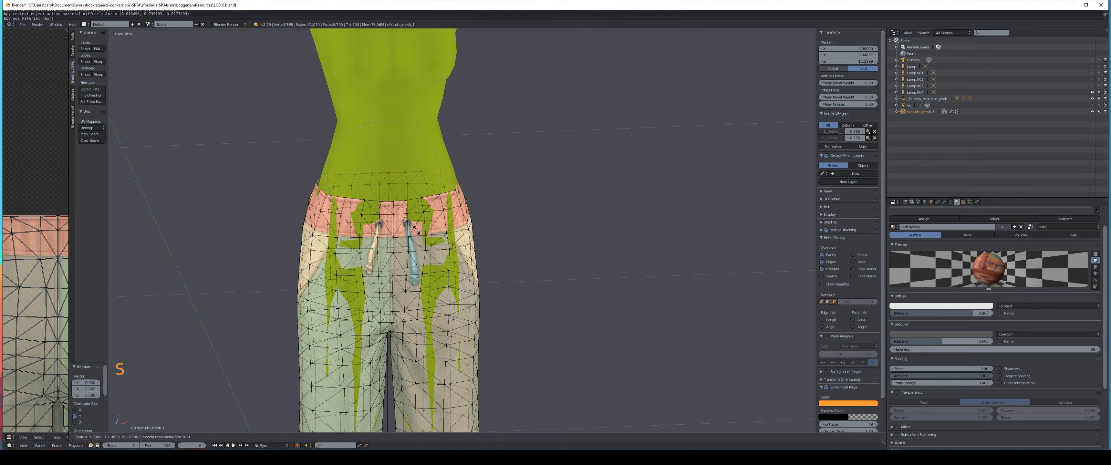
{"action": "right_click", "coordinate": [418, 229]}
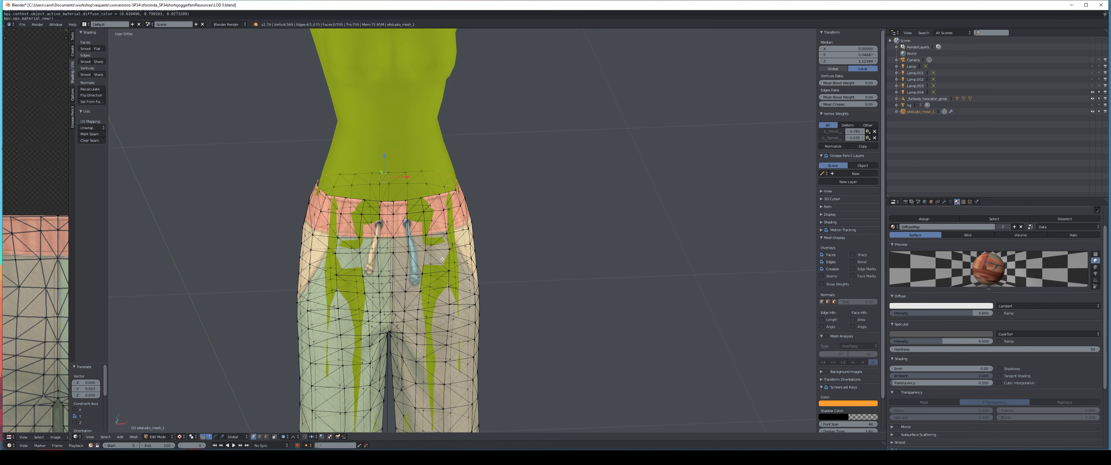
{"action": "key", "text": "s"}
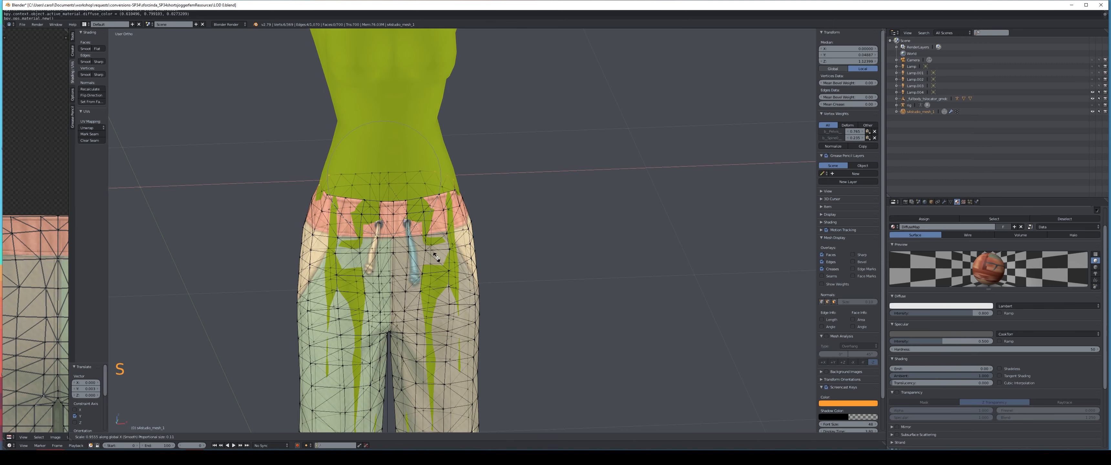
- Switch the shorts to Sculpt Mode and set the SculptDraw brush radius to about 75 px and strength to 0.235
{"action": "left_click", "coordinate": [173, 436]}
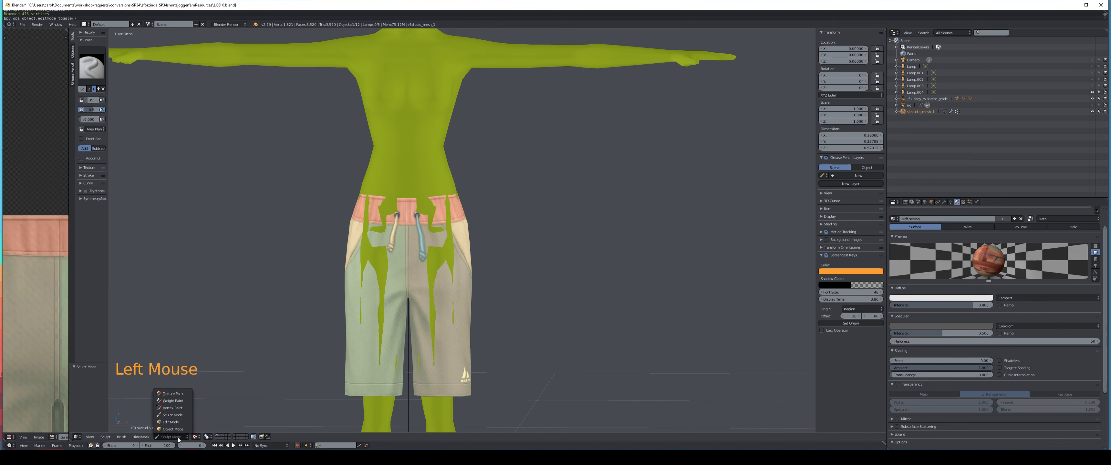
{"action": "left_click", "coordinate": [170, 422]}
{"action": "left_click", "coordinate": [165, 437]}
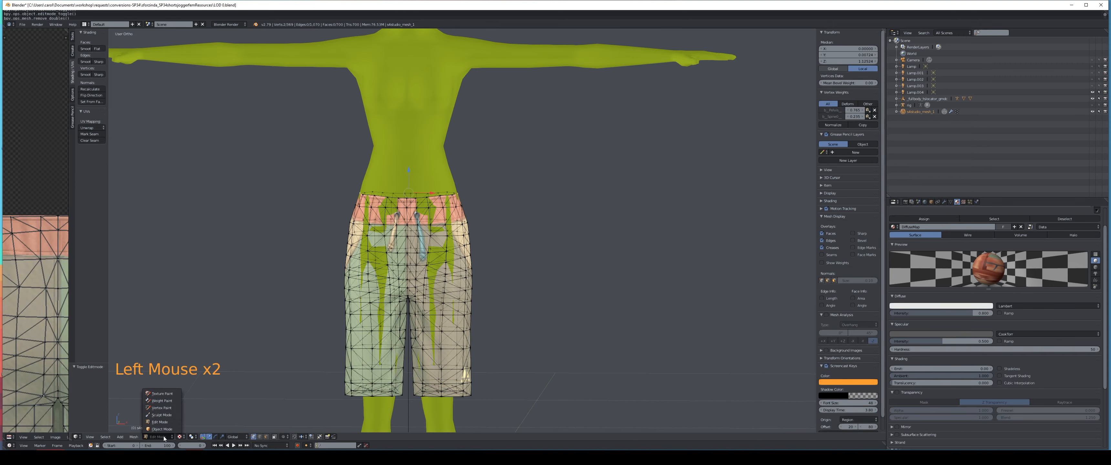
{"action": "left_click", "coordinate": [165, 416]}
{"action": "mouse_move", "coordinate": [107, 91]}
{"action": "left_mouse_down"}
{"action": "mouse_move", "coordinate": [156, 95]}
{"action": "mouse_move", "coordinate": [103, 99]}
{"action": "left_mouse_up"}
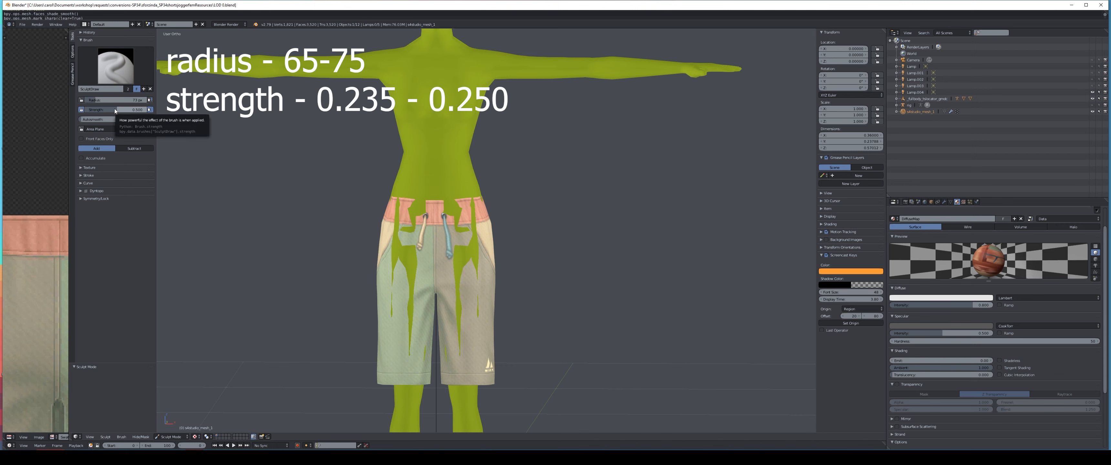
{"action": "left_click_drag", "start_coordinate": [116, 109], "coordinate": [100, 109]}
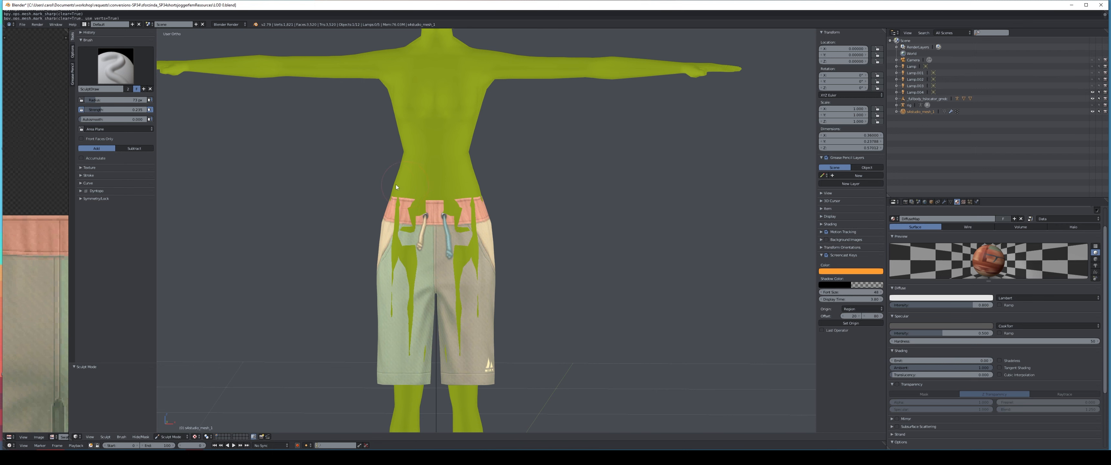
- Enable X-axis mirroring in the sculpt symmetry settings
{"action": "middle_click_drag", "start_coordinate": [463, 240], "coordinate": [409, 259]}
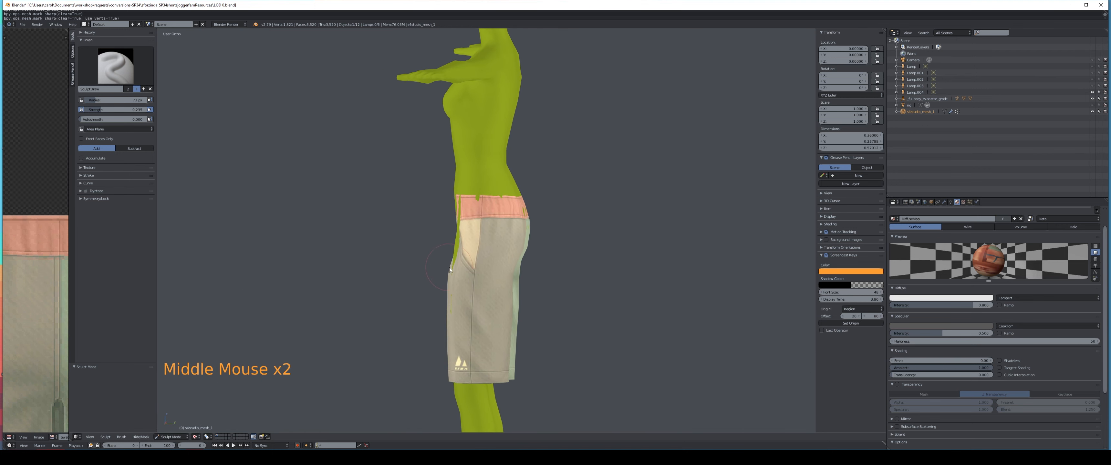
{"action": "middle_click_drag", "start_coordinate": [451, 263], "coordinate": [526, 264]}
{"action": "scroll", "coordinate": [525, 263], "scroll_direction": "down", "scroll_amount": 3}
{"action": "left_click", "coordinate": [81, 199]}
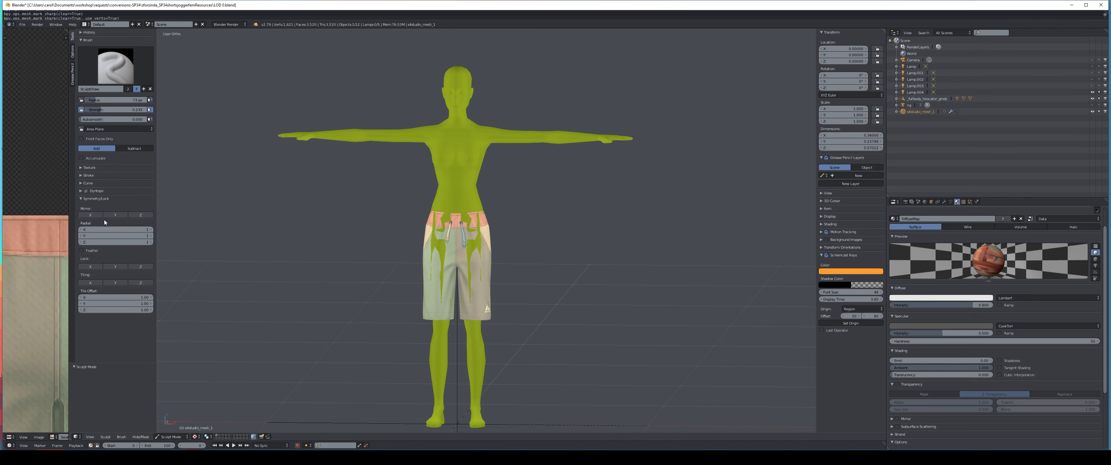
{"action": "left_click", "coordinate": [90, 215]}
- Try to push the outer side of the shorts inward with brush strokes from the waistband down the leg
{"action": "middle_click_drag", "start_coordinate": [270, 146], "coordinate": [430, 238]}
{"action": "key", "text": "KP_3"}
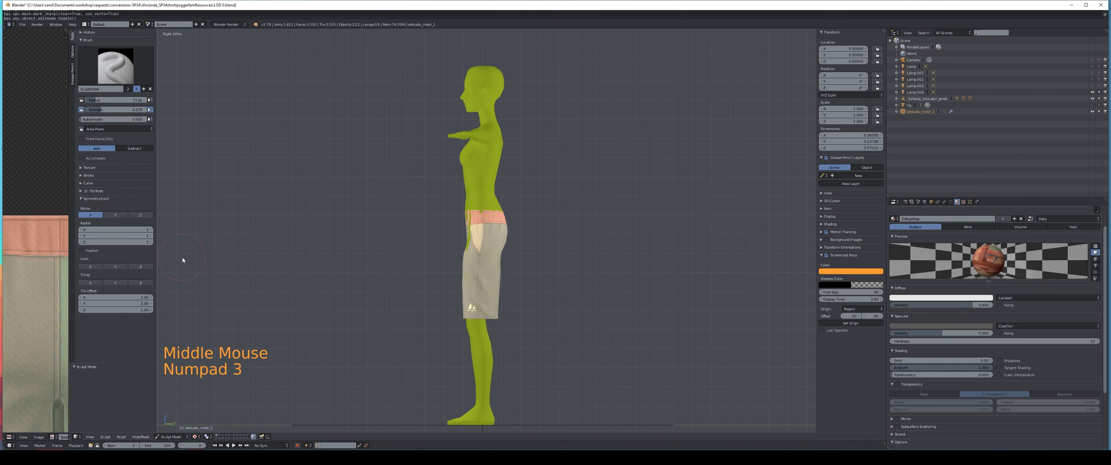
{"action": "middle_click_drag", "start_coordinate": [486, 229], "coordinate": [482, 222]}
{"action": "left_click", "coordinate": [481, 222], "text": "ctrl"}
{"action": "left_click", "coordinate": [482, 222], "text": "ctrl"}
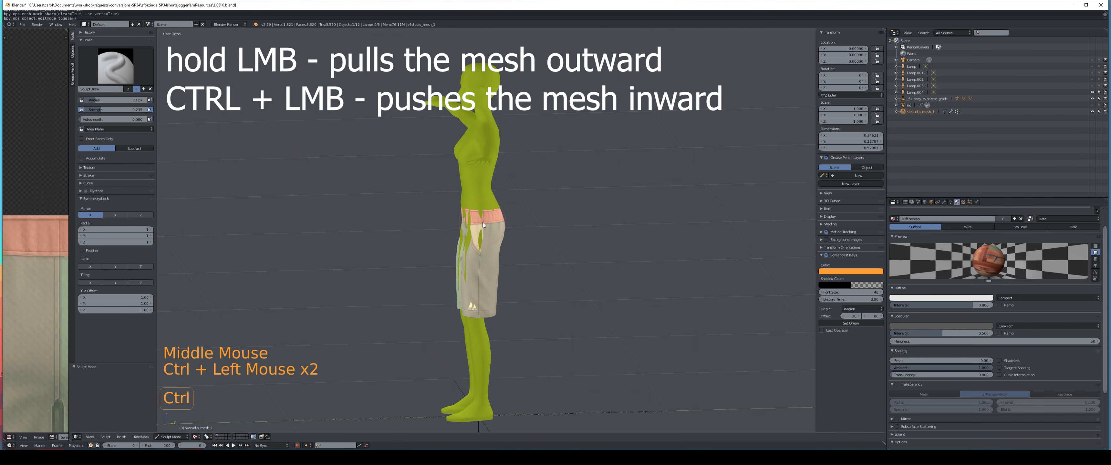
{"action": "left_click", "coordinate": [485, 253], "text": "ctrl"}
{"action": "left_click", "coordinate": [480, 268], "text": "ctrl"}
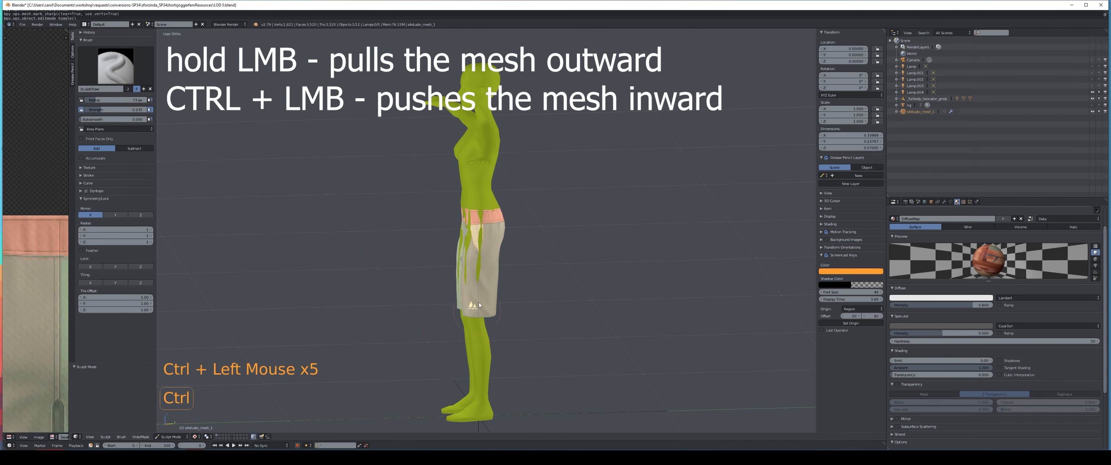
- Undo the last two inward sculpt strokes
{"action": "mouse_move", "coordinate": [479, 304]}
{"action": "middle_mouse_down"}
{"action": "mouse_move", "coordinate": [516, 274]}
{"action": "mouse_move", "coordinate": [554, 276]}
{"action": "mouse_move", "coordinate": [531, 326]}
{"action": "mouse_move", "coordinate": [498, 326]}
{"action": "mouse_move", "coordinate": [537, 328]}
{"action": "mouse_move", "coordinate": [491, 329]}
{"action": "mouse_move", "coordinate": [575, 301]}
{"action": "mouse_move", "coordinate": [485, 288]}
{"action": "middle_mouse_up"}
{"action": "scroll", "coordinate": [557, 274], "scroll_direction": "up", "scroll_amount": 2}
{"action": "key", "text": "ctrl+z"}
{"action": "key", "text": "ctrl+z"}
{"action": "scroll", "coordinate": [479, 284], "scroll_direction": "down", "scroll_amount": 1}
- Pull the outer side of the shorts' leg outward with strokes at the mid-thigh and near the hem
{"action": "left_click", "coordinate": [479, 286]}
{"action": "left_click", "coordinate": [479, 321]}
{"action": "middle_click_drag", "start_coordinate": [480, 321], "coordinate": [560, 304]}
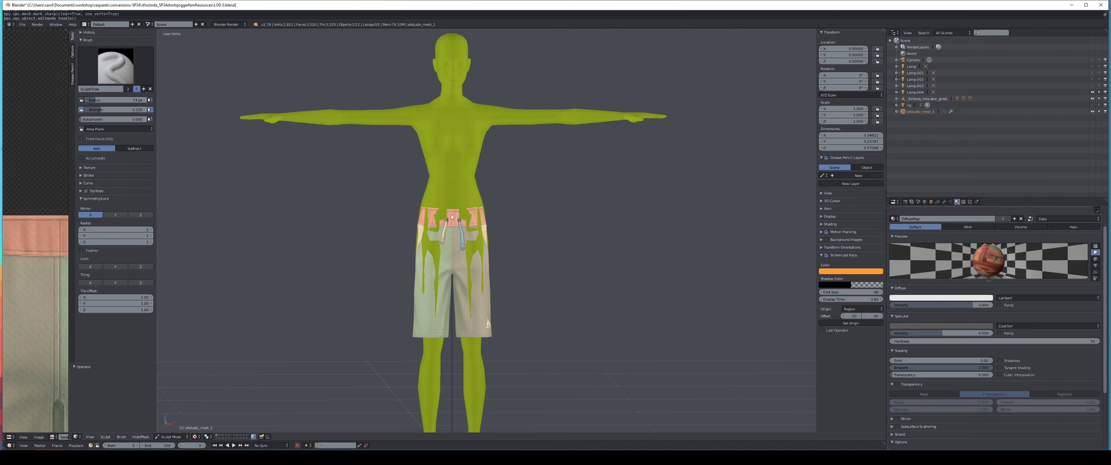
- Pull the side of the waistband outward at the hip with repeated brush strokes
{"action": "scroll", "coordinate": [487, 220], "scroll_direction": "up", "scroll_amount": 2}
{"action": "middle_click_drag", "start_coordinate": [488, 220], "coordinate": [441, 232]}
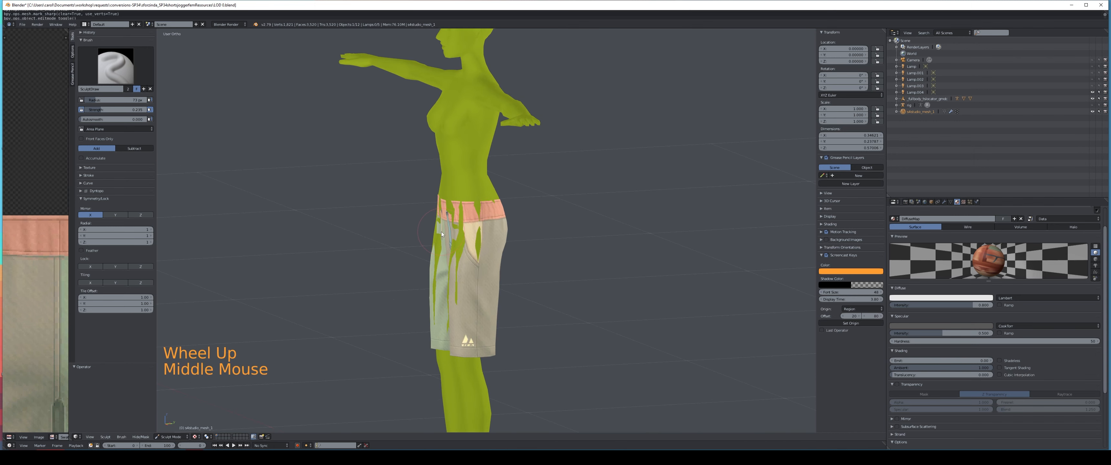
{"action": "left_click", "coordinate": [478, 205]}
{"action": "left_click", "coordinate": [479, 205]}
{"action": "left_click", "coordinate": [478, 205]}
{"action": "left_click", "coordinate": [478, 205]}
{"action": "left_click", "coordinate": [479, 206]}
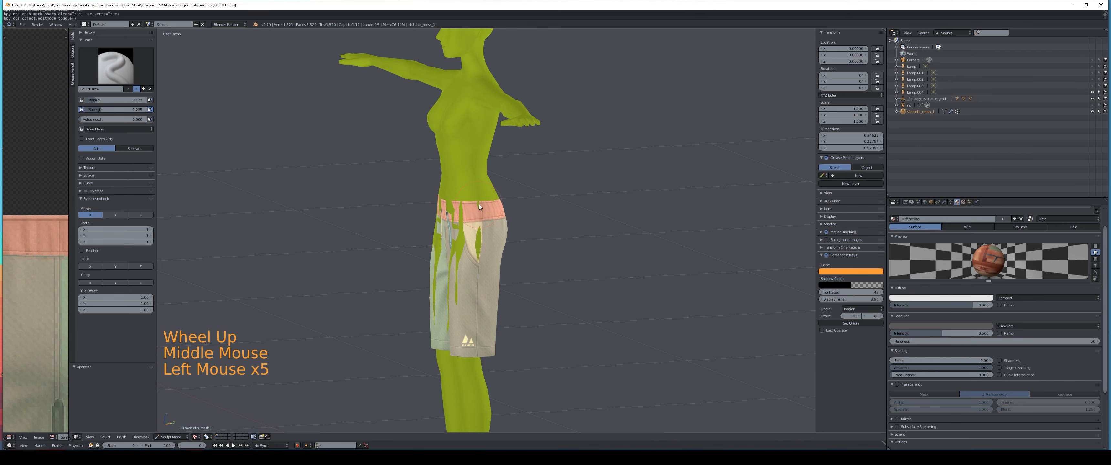
- Sculpt the side pocket area outward over the thigh, and push the outer hip slightly inward
{"action": "left_click", "coordinate": [477, 258]}
{"action": "left_click", "coordinate": [477, 247]}
{"action": "left_click", "coordinate": [480, 264]}
{"action": "middle_click_drag", "start_coordinate": [480, 264], "coordinate": [562, 227]}
{"action": "key", "text": "ctrl"}
{"action": "left_click", "coordinate": [486, 239], "text": "ctrl"}
{"action": "scroll", "coordinate": [557, 251], "scroll_direction": "up", "scroll_amount": 2}
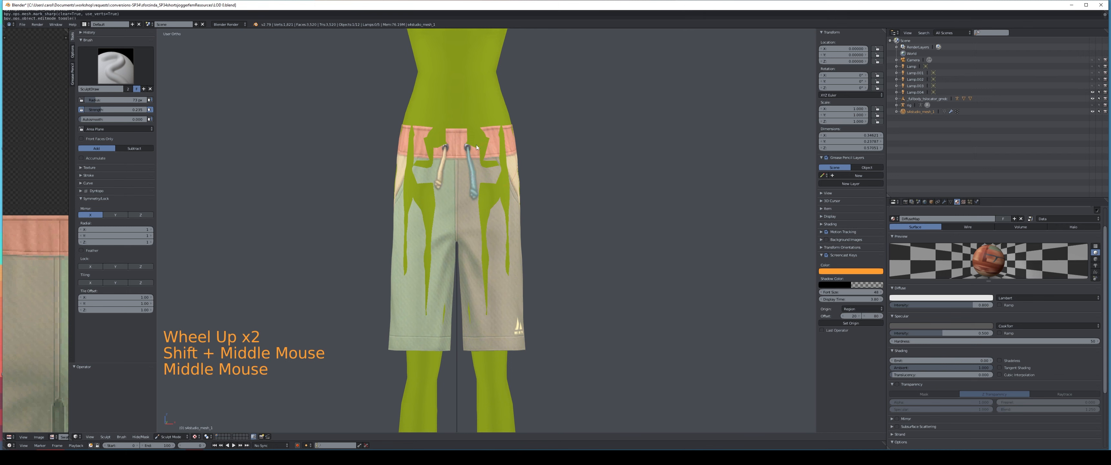
- Sculpt the front of the shorts' waistband and upper thighs outward over the hips with mirrored brush strokes
{"action": "scroll", "coordinate": [430, 190], "scroll_direction": "down", "scroll_amount": 1}
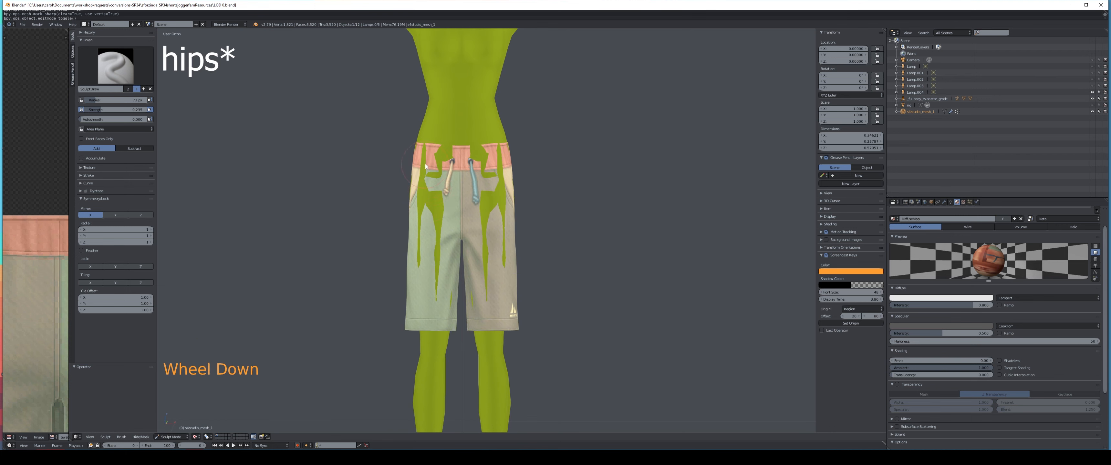
{"action": "triple_click", "coordinate": [450, 154]}
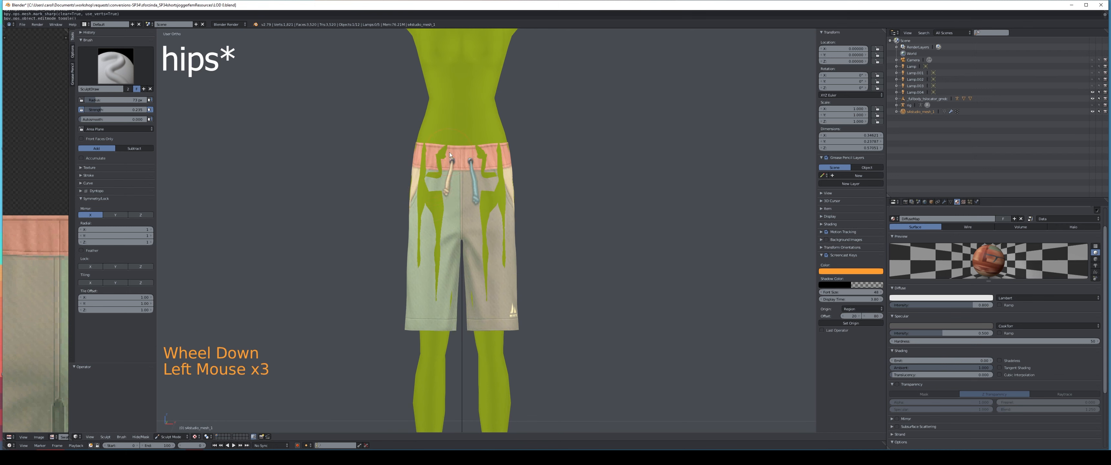
{"action": "left_click", "coordinate": [435, 161]}
{"action": "left_click", "coordinate": [436, 177]}
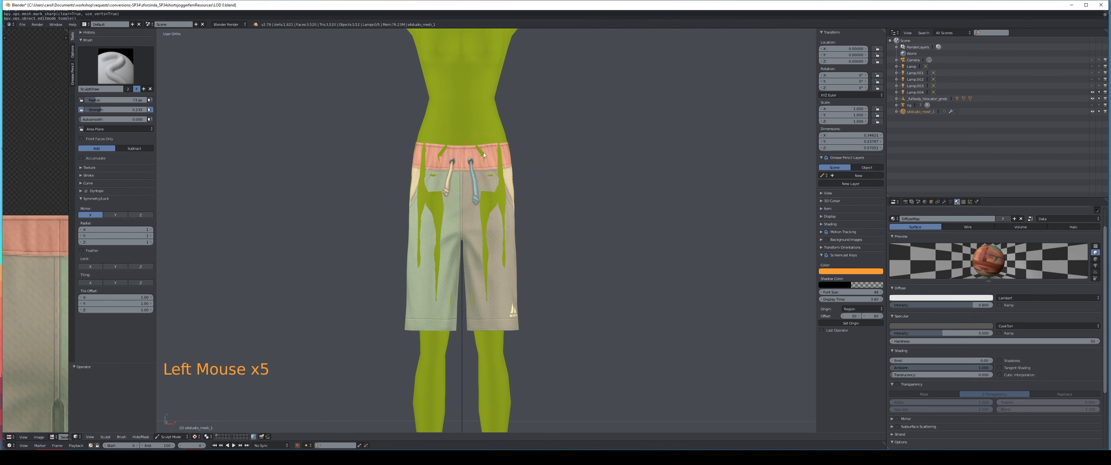
- Examine the waistband's fit against the body mesh from the side and the back
{"action": "scroll", "coordinate": [485, 155], "scroll_direction": "up", "scroll_amount": 3}
{"action": "middle_click_drag", "start_coordinate": [484, 155], "coordinate": [485, 133], "text": "shift"}
{"action": "key", "text": "KP_3"}
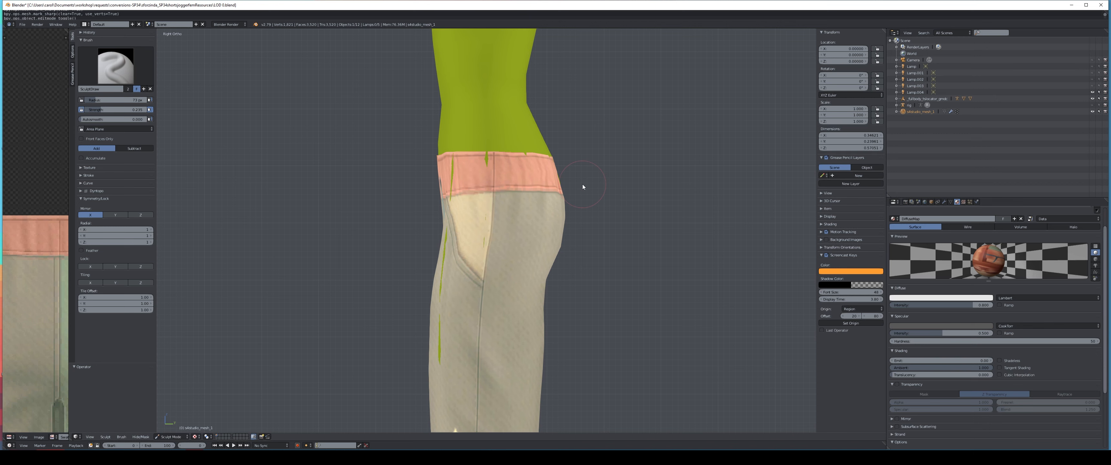
{"action": "middle_click_drag", "start_coordinate": [582, 184], "coordinate": [558, 215]}
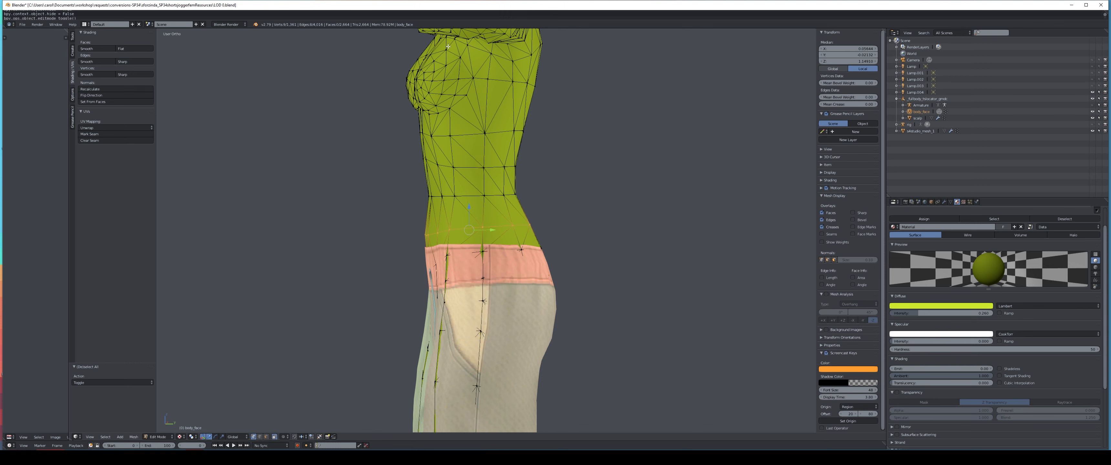
{"action": "middle_click_drag", "start_coordinate": [481, 321], "coordinate": [456, 309]}
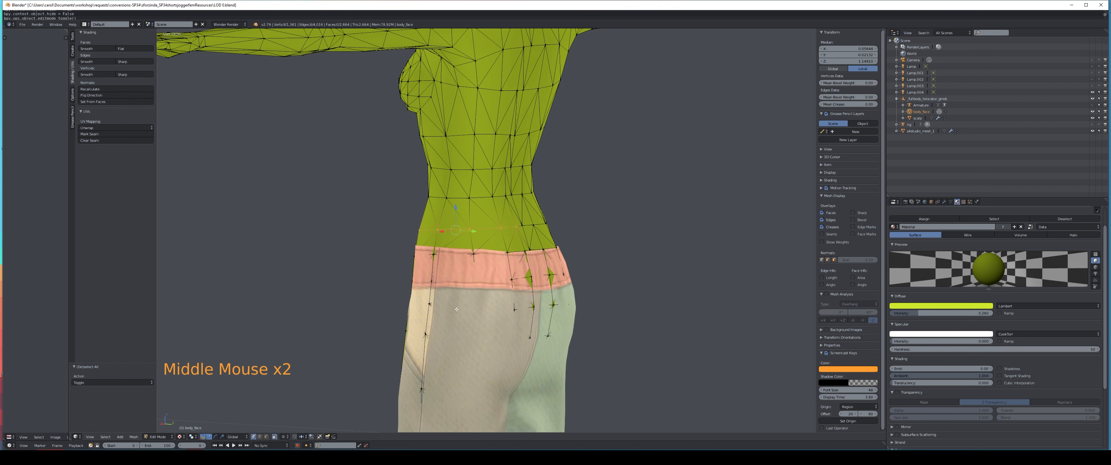
{"action": "middle_click_drag", "start_coordinate": [457, 309], "coordinate": [523, 261]}
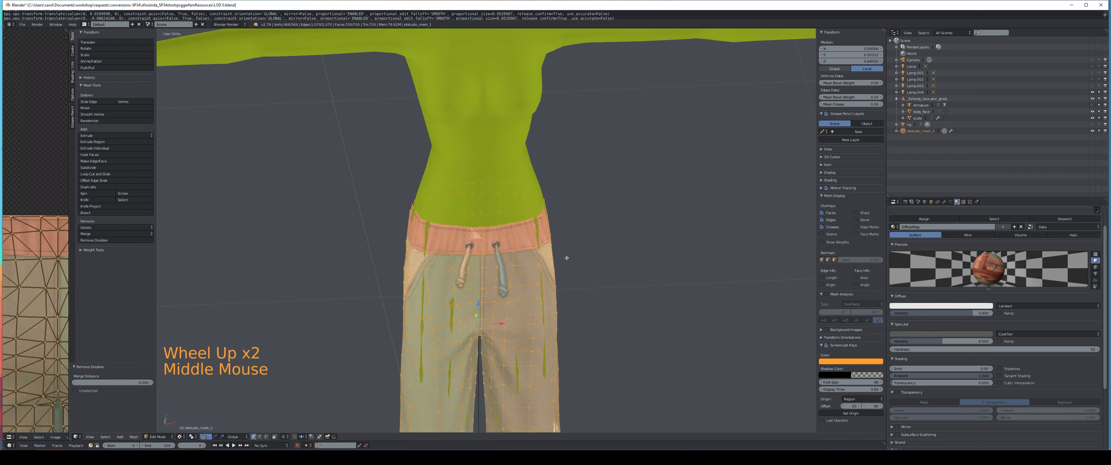
- Widen the UV editor area beside the 3D view
{"action": "left_click", "coordinate": [64, 200]}
{"action": "left_click_drag", "start_coordinate": [69, 199], "coordinate": [210, 199]}
{"action": "scroll", "coordinate": [557, 233], "scroll_direction": "up", "scroll_amount": 2}
{"action": "middle_click_drag", "start_coordinate": [557, 233], "coordinate": [532, 180]}
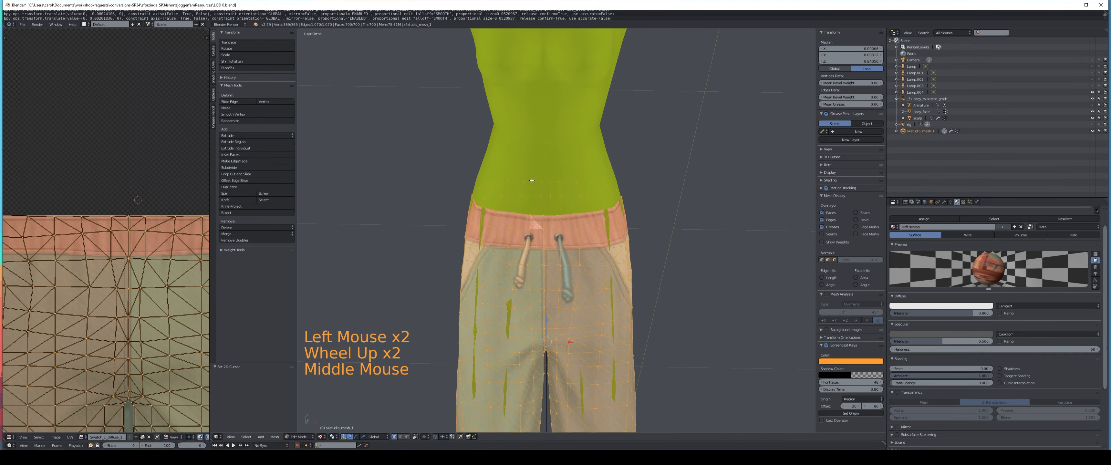
- Display the body in Edit Mode with nothing selected and temporarily hide the shorts to examine the body's hip vertices
{"action": "left_click", "coordinate": [921, 111]}
{"action": "key", "text": "Tab"}
{"action": "middle_click_drag", "start_coordinate": [539, 223], "coordinate": [475, 216]}
{"action": "key", "text": "a"}
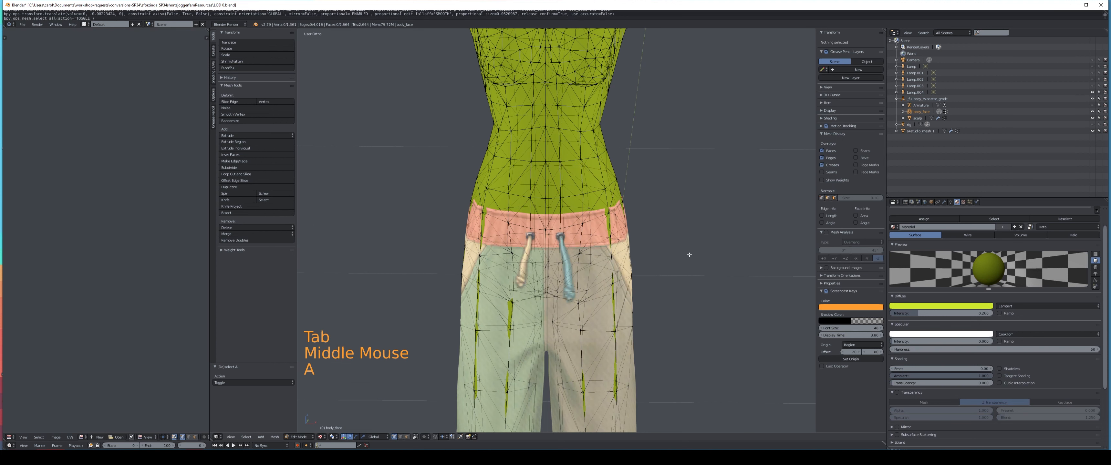
{"action": "left_click", "coordinate": [609, 208]}
{"action": "scroll", "coordinate": [609, 208], "scroll_direction": "up", "scroll_amount": 3}
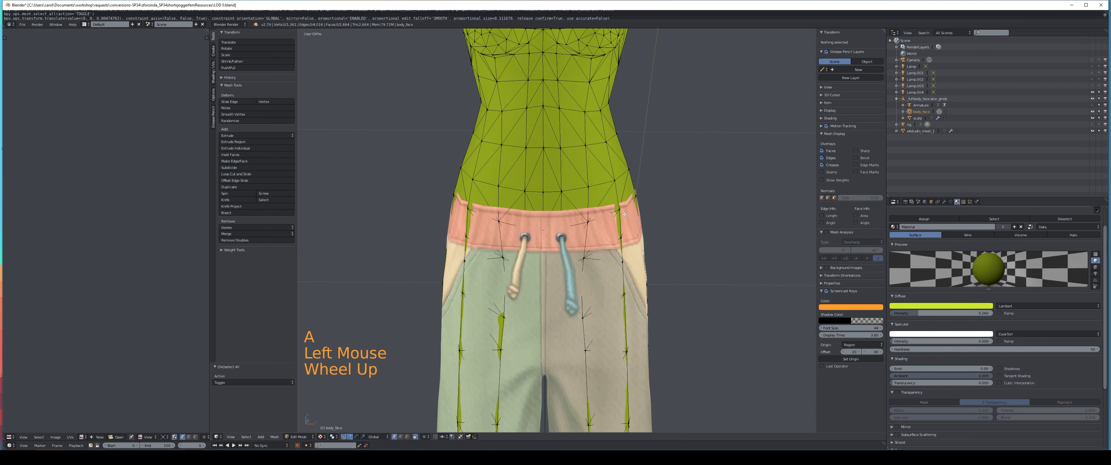
{"action": "middle_click_drag", "start_coordinate": [609, 208], "coordinate": [506, 252], "text": "shift"}
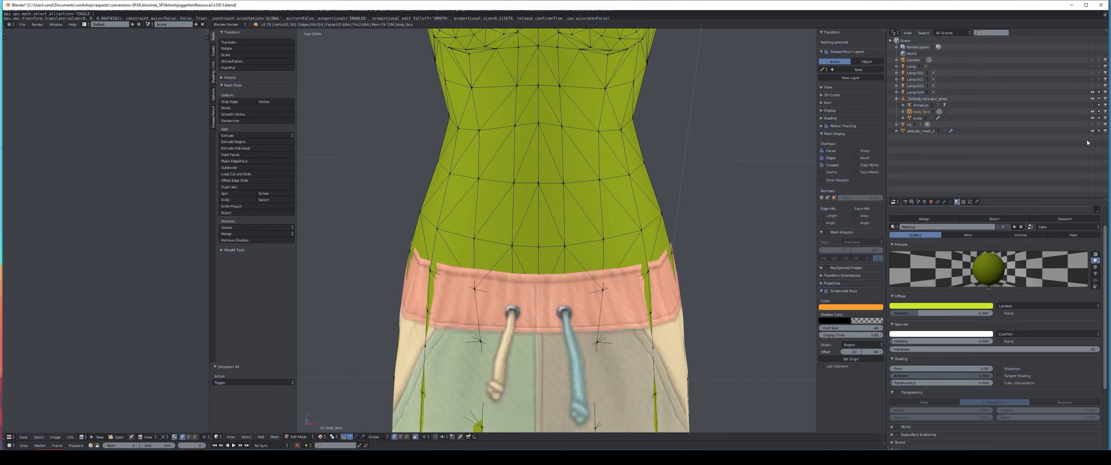
{"action": "left_click", "coordinate": [1093, 131]}
{"action": "left_click", "coordinate": [540, 293]}
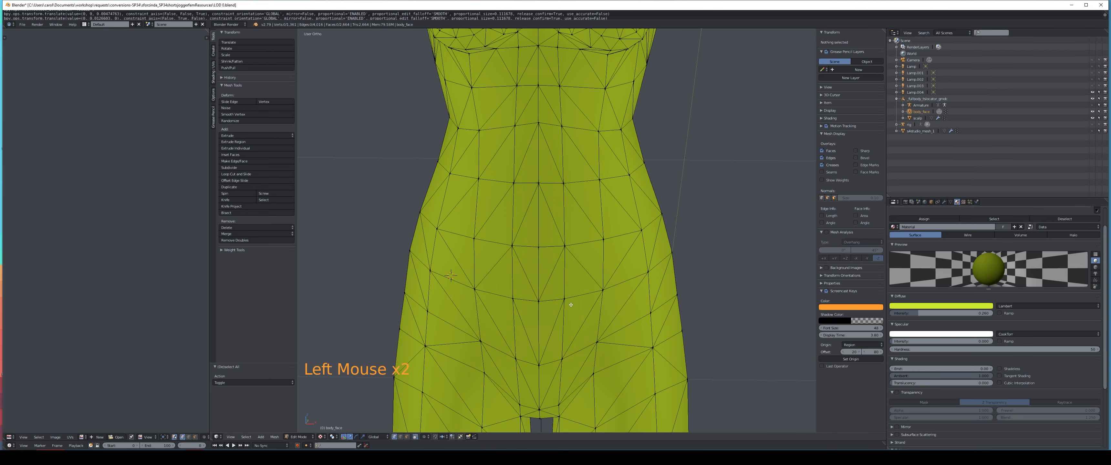
{"action": "key", "text": "ctrl+z"}
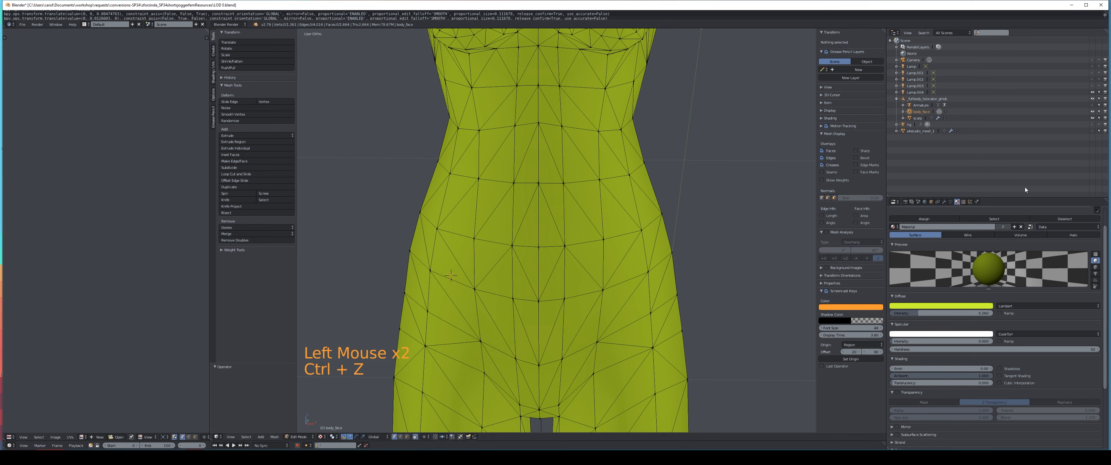
{"action": "left_click", "coordinate": [1093, 131]}
- Return to the shorts mesh in Edit Mode with nothing selected
{"action": "left_click", "coordinate": [921, 131]}
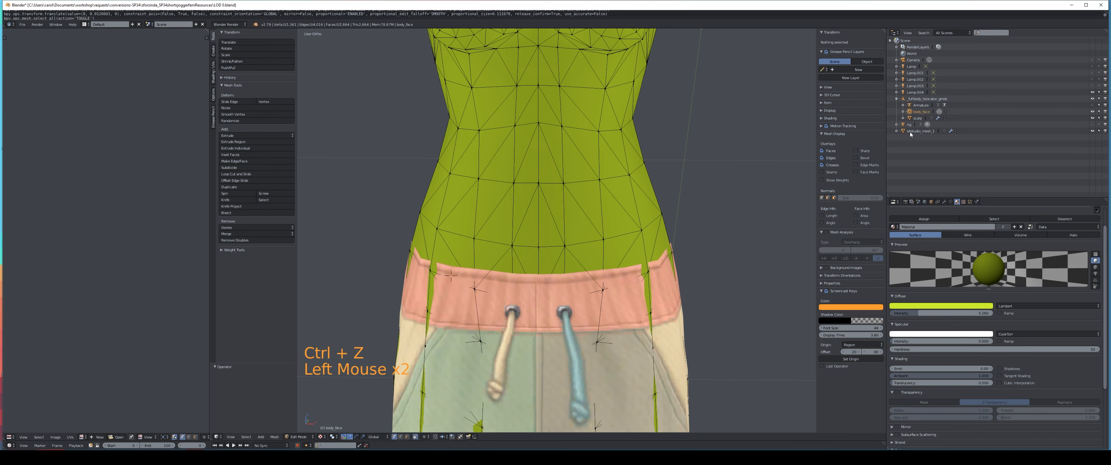
{"action": "key", "text": "Tab"}
{"action": "key", "text": "a"}
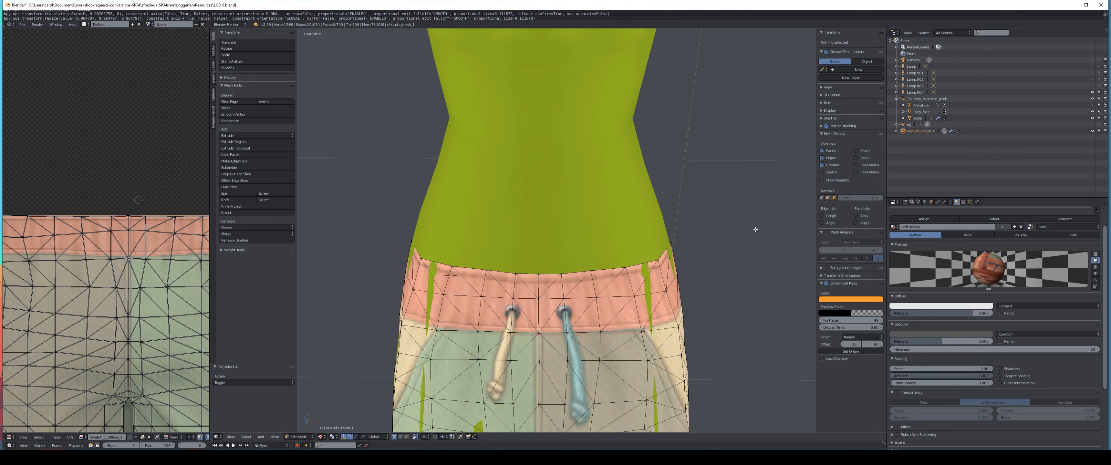
{"action": "left_click", "coordinate": [922, 111]}
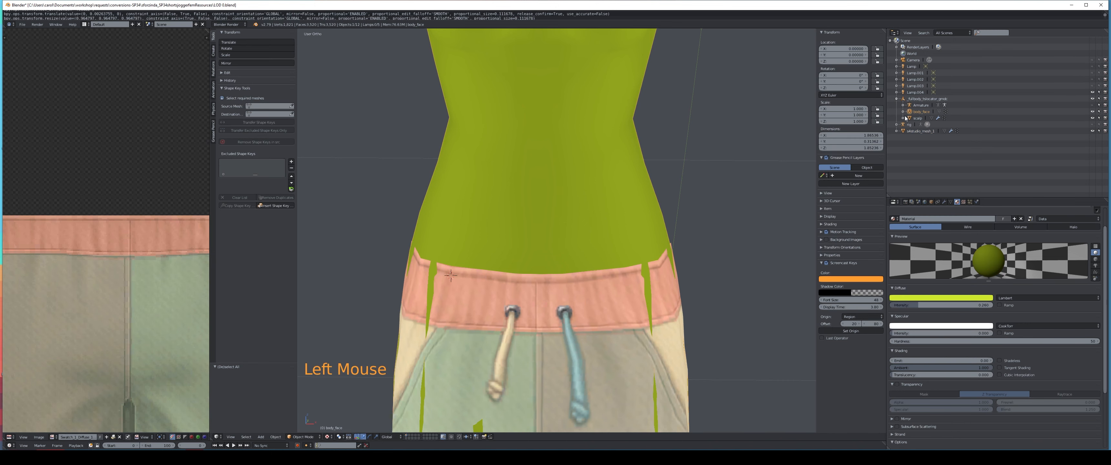
{"action": "key", "text": "Tab"}
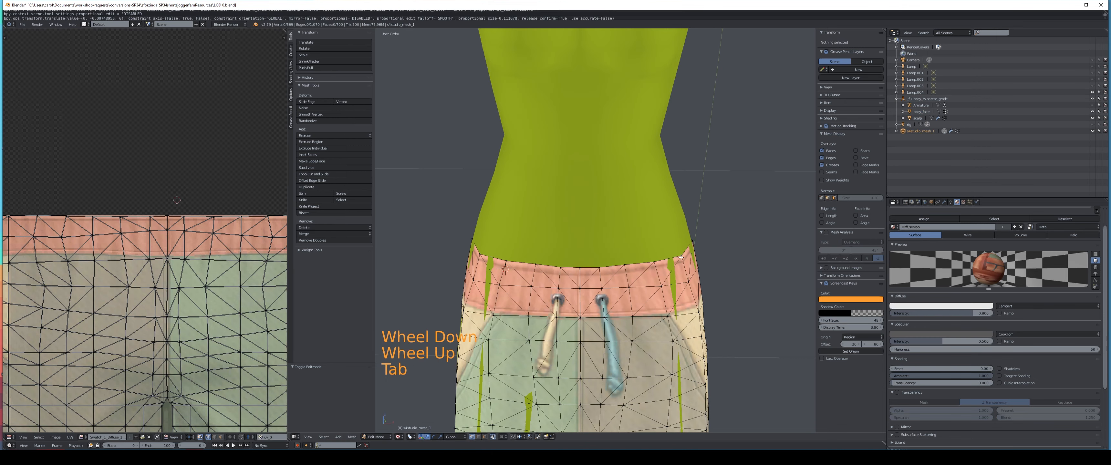
- Merge the two neighbouring vertices on the waistband's top edge, beside the gap near the hip, at their center
{"action": "right_click", "coordinate": [673, 261]}
{"action": "right_click", "coordinate": [719, 293], "text": "shift"}
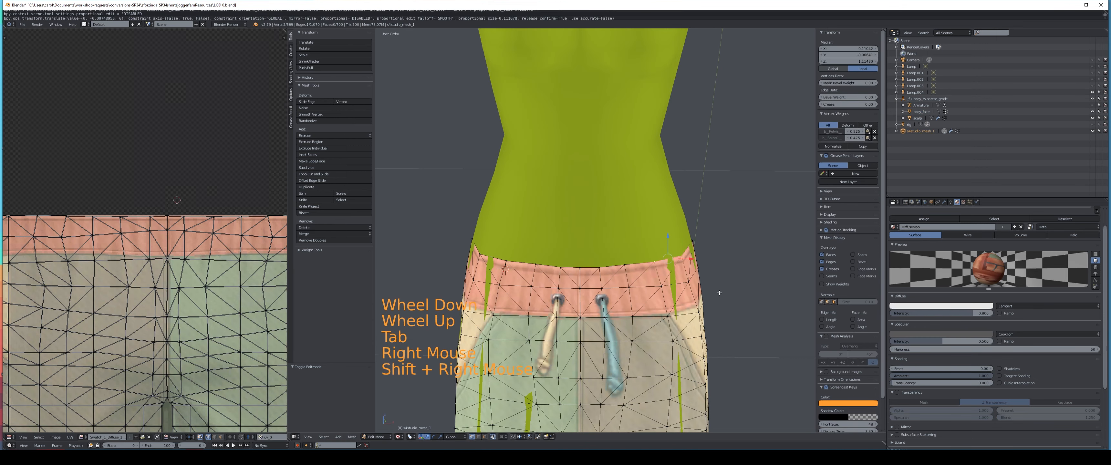
{"action": "scroll", "coordinate": [720, 293], "scroll_direction": "up", "scroll_amount": 1}
{"action": "middle_click_drag", "start_coordinate": [733, 296], "coordinate": [723, 294]}
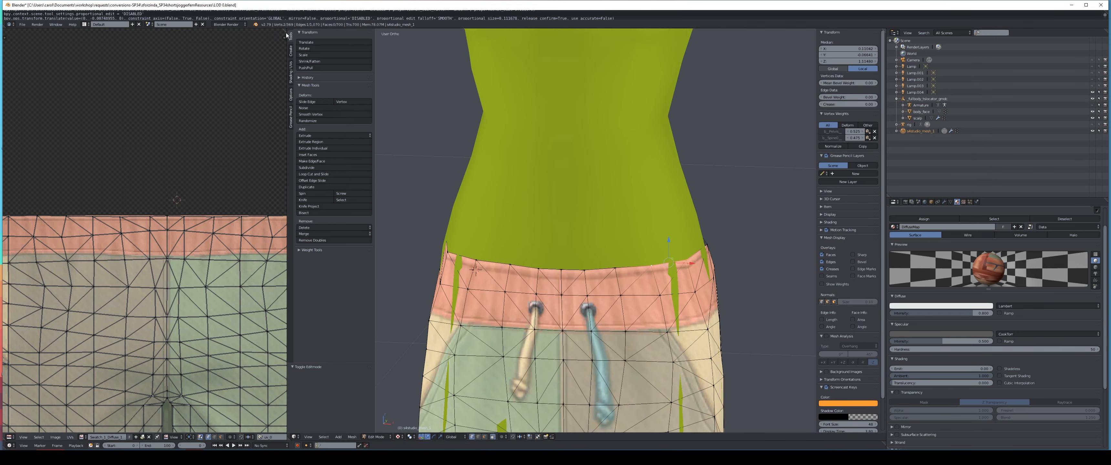
{"action": "left_click", "coordinate": [322, 234]}
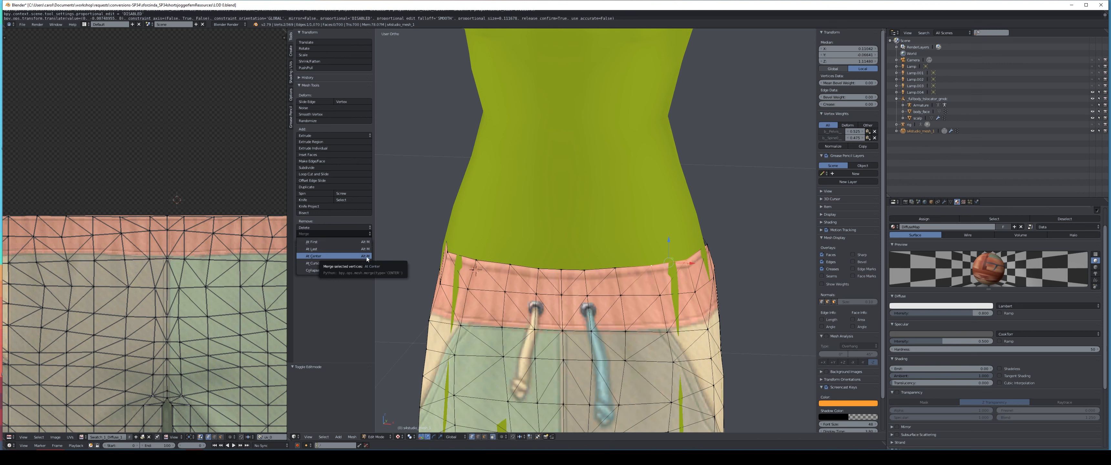
{"action": "left_click", "coordinate": [325, 312]}
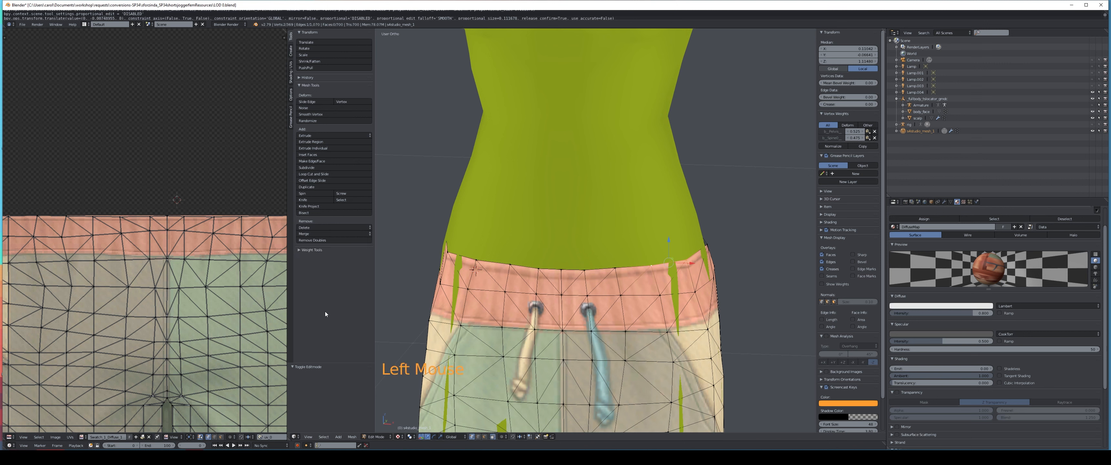
{"action": "key", "text": "alt"}
{"action": "key", "text": "alt+m"}
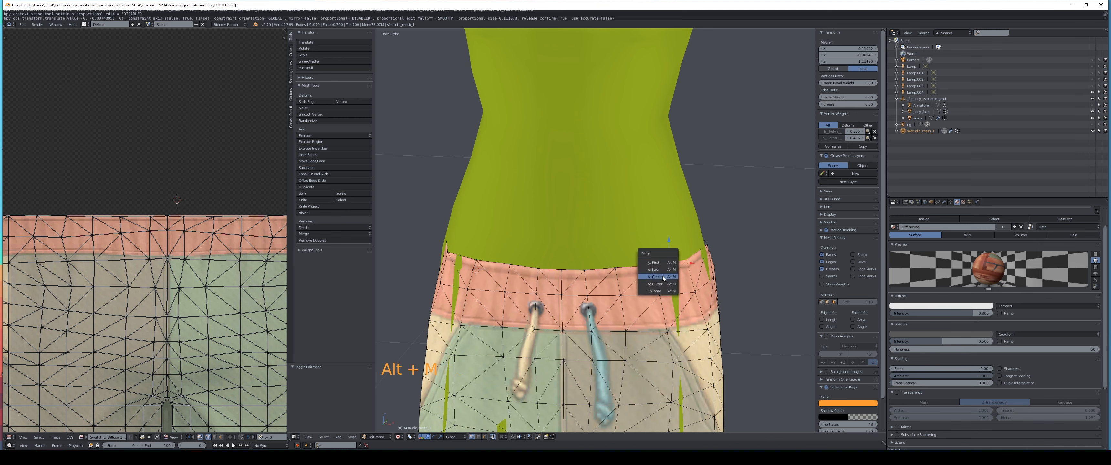
{"action": "left_click", "coordinate": [660, 276]}
- Move the merged waistband vertex slightly outward along the Y axis
{"action": "middle_click_drag", "start_coordinate": [667, 276], "coordinate": [626, 287]}
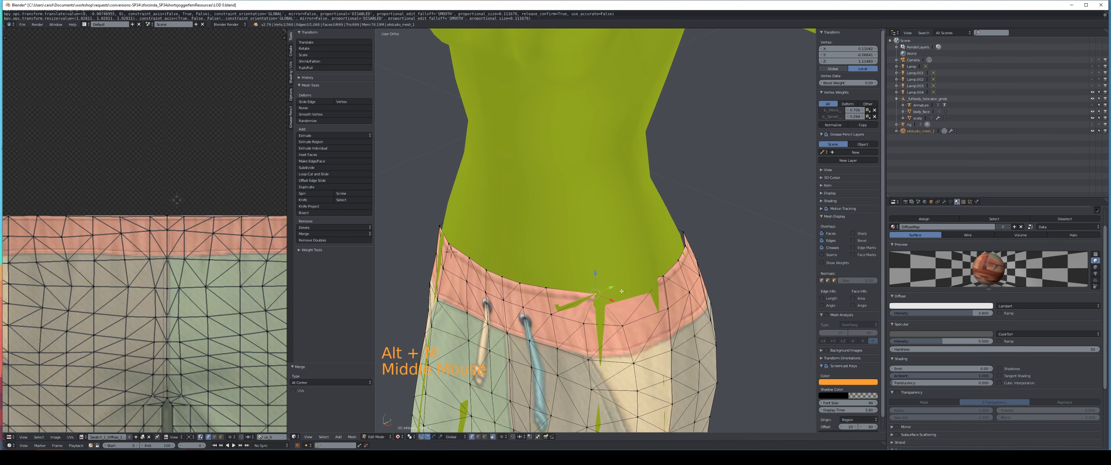
{"action": "left_click_drag", "start_coordinate": [612, 285], "coordinate": [608, 286]}
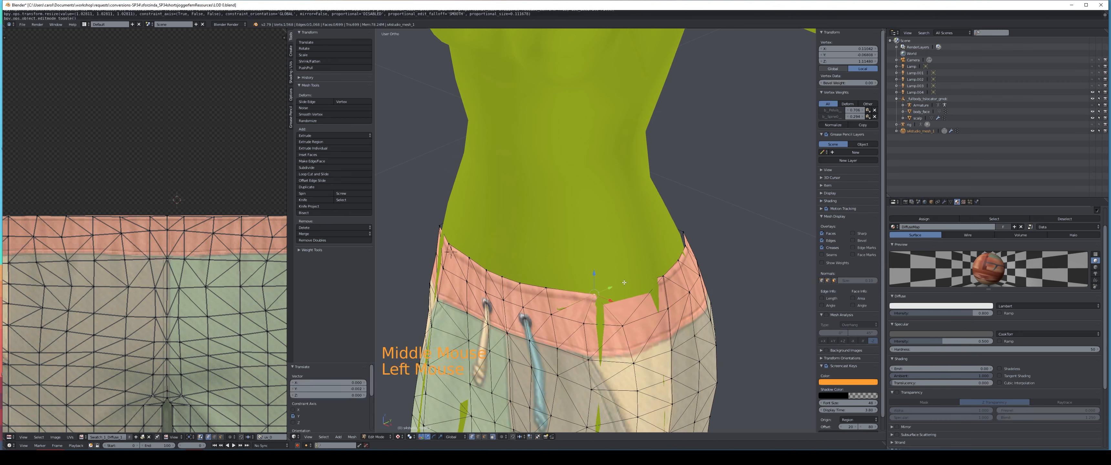
{"action": "middle_click_drag", "start_coordinate": [579, 324], "coordinate": [605, 321]}
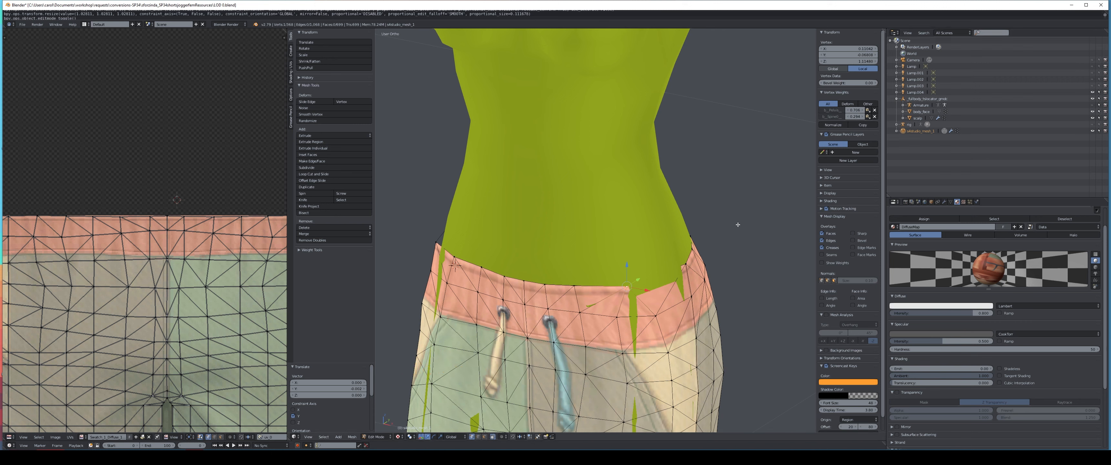
{"action": "middle_click_drag", "start_coordinate": [729, 225], "coordinate": [763, 231]}
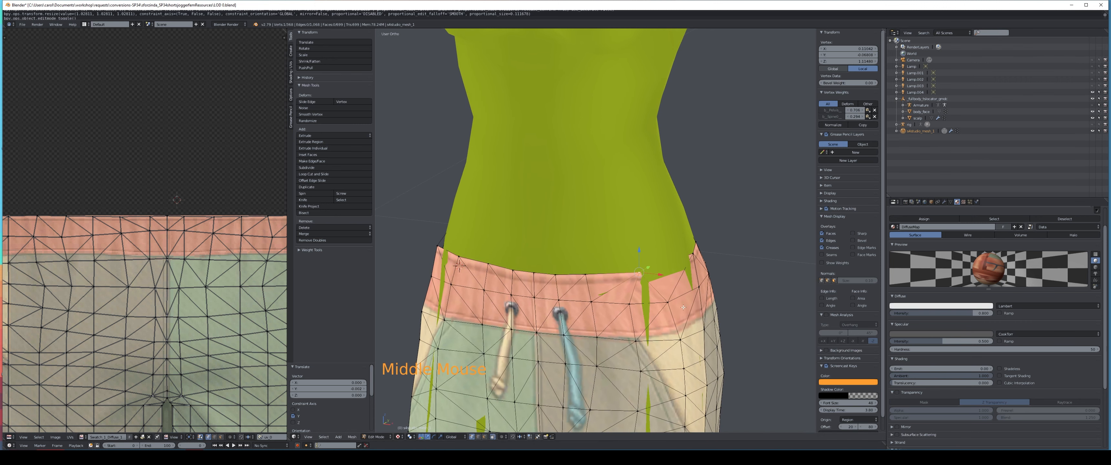
- Hide the body mesh to expose the merged vertex and surrounding faces of the shorts' waistband
{"action": "middle_click_drag", "start_coordinate": [680, 301], "coordinate": [638, 246], "text": "shift"}
{"action": "scroll", "coordinate": [638, 246], "scroll_direction": "up", "scroll_amount": 1}
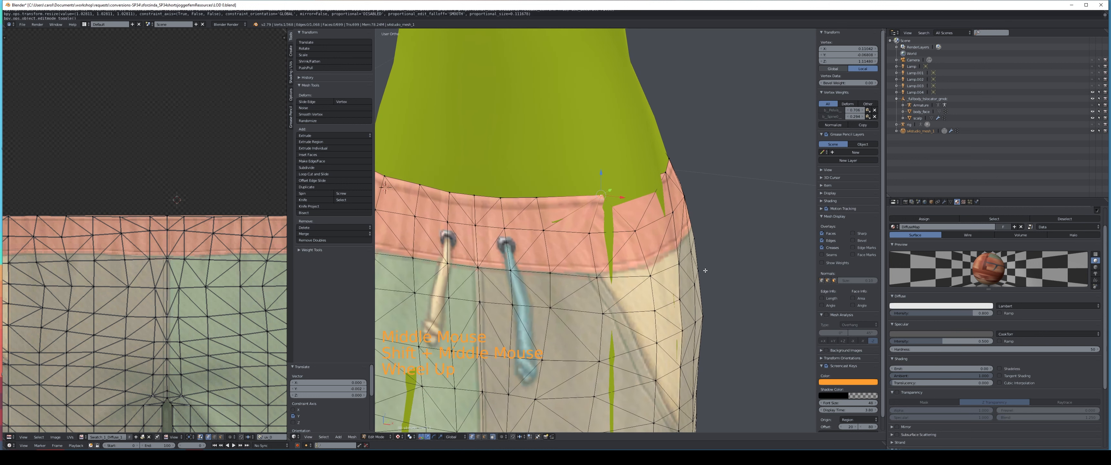
{"action": "left_click", "coordinate": [1094, 120]}
{"action": "middle_click_drag", "start_coordinate": [727, 191], "coordinate": [660, 198]}
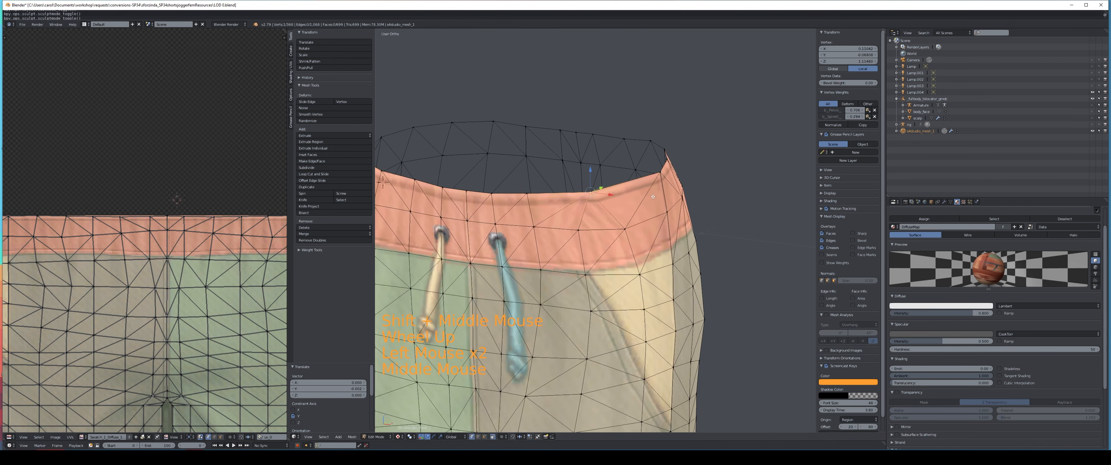
{"action": "scroll", "coordinate": [654, 199], "scroll_direction": "up", "scroll_amount": 1}
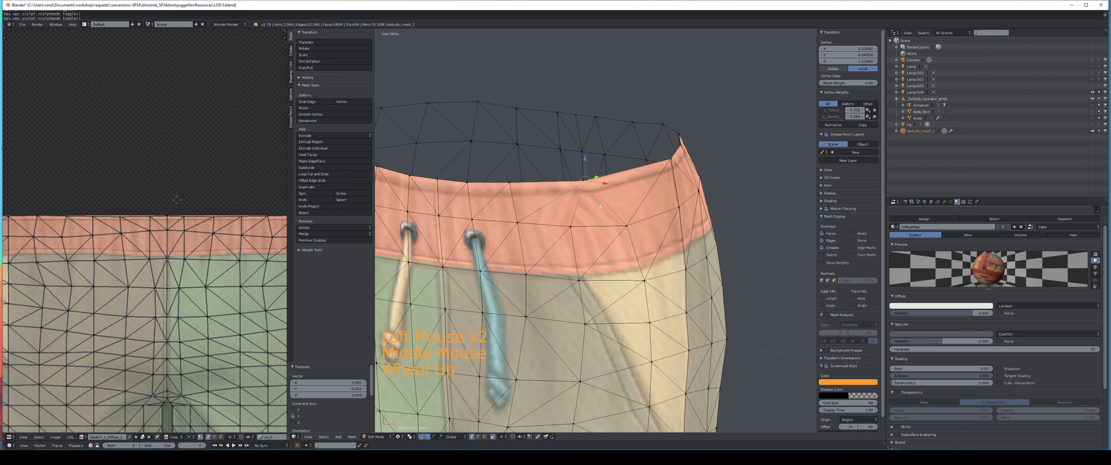
{"action": "scroll", "coordinate": [601, 206], "scroll_direction": "up", "scroll_amount": 2}
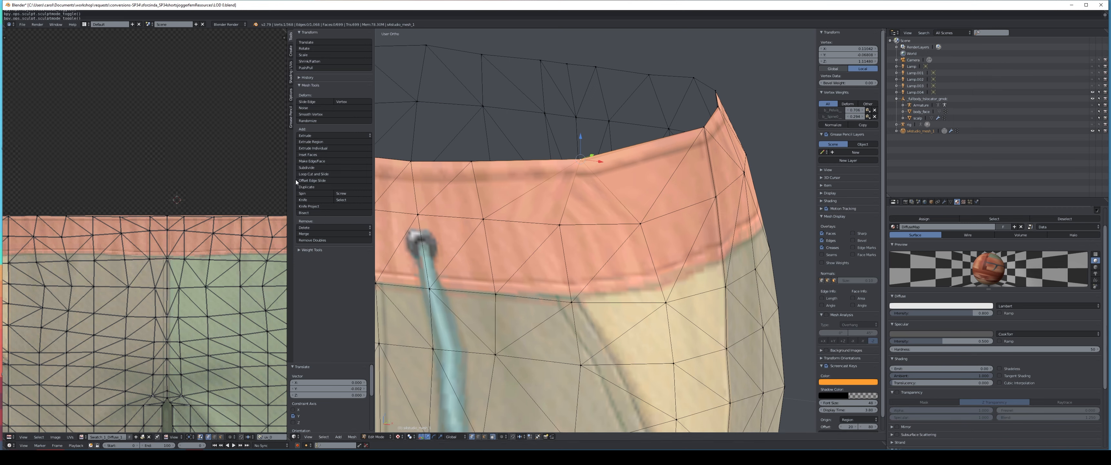
- Widen the UV editor further and frame the UVs of the waistband between the drawstring and the pocket
{"action": "left_click_drag", "start_coordinate": [288, 180], "coordinate": [395, 198]}
{"action": "middle_click_drag", "start_coordinate": [315, 219], "coordinate": [408, 200]}
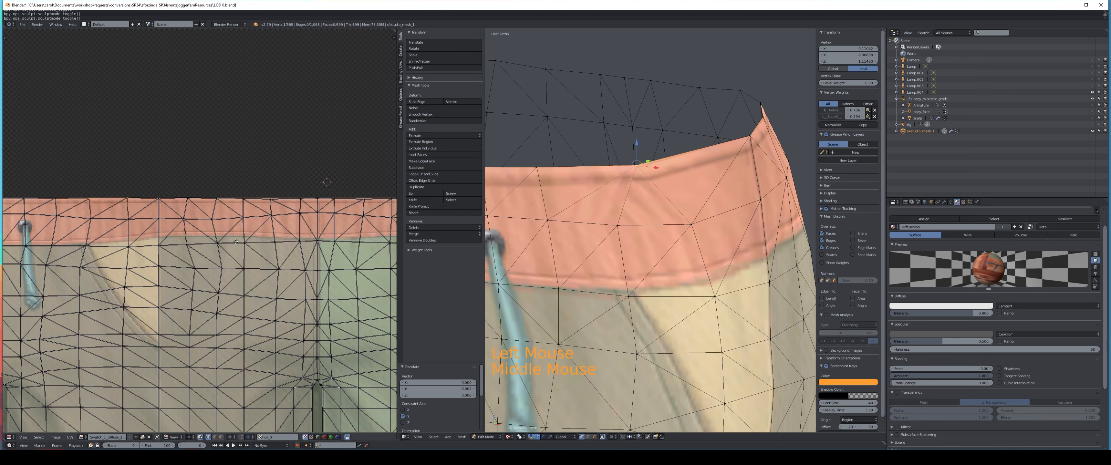
{"action": "middle_click_drag", "start_coordinate": [67, 250], "coordinate": [183, 270]}
{"action": "scroll", "coordinate": [183, 270], "scroll_direction": "up", "scroll_amount": 4}
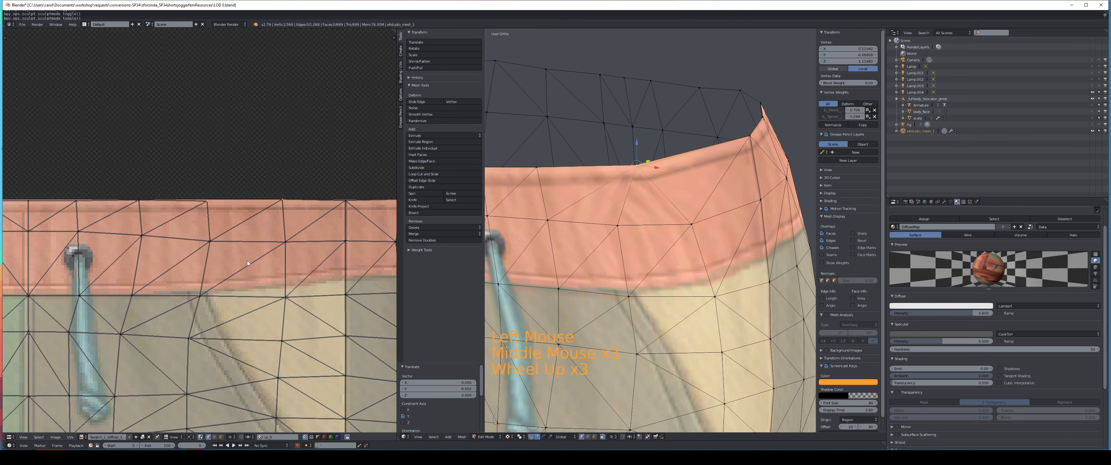
- Run Remove Doubles UV on the waistband's UVs and weld the selected UV vertices
{"action": "left_click", "coordinate": [4, 38]}
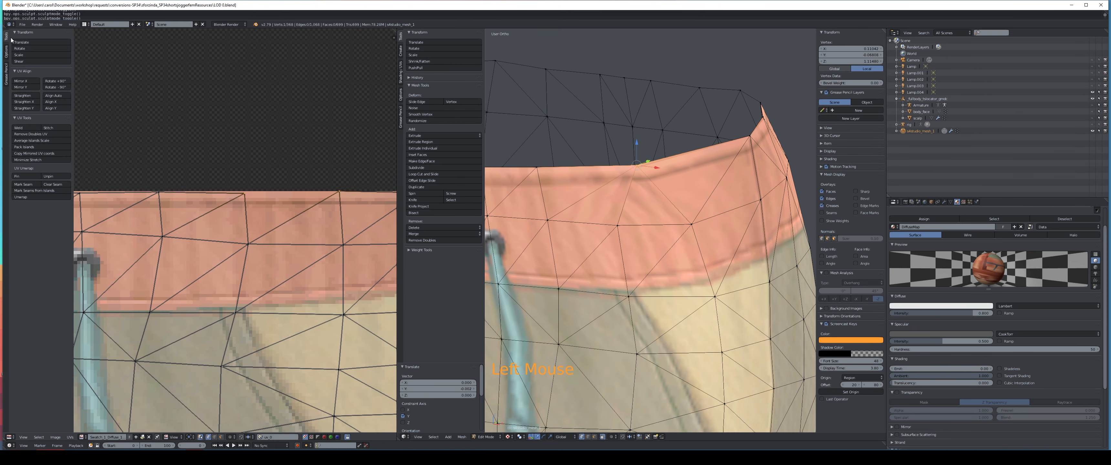
{"action": "left_click", "coordinate": [28, 135]}
{"action": "left_click", "coordinate": [27, 134]}
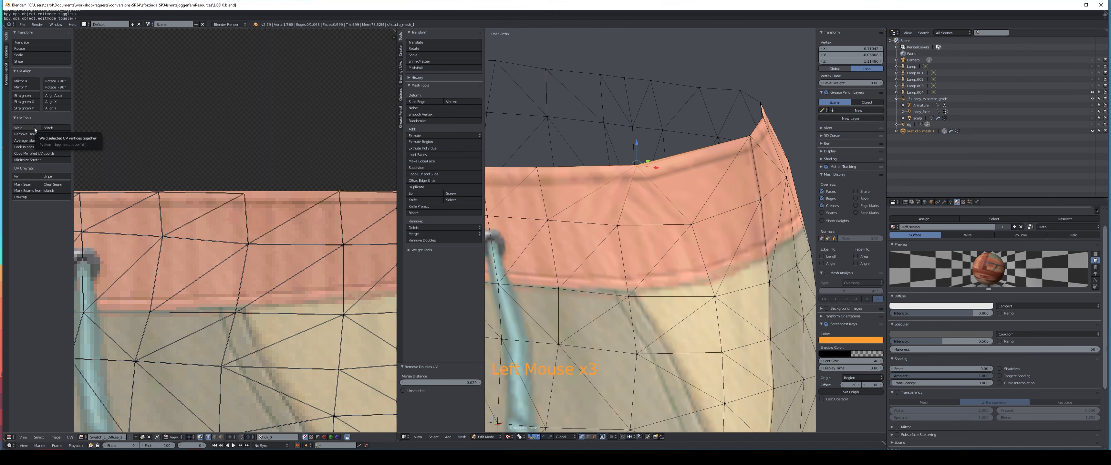
{"action": "left_click", "coordinate": [34, 127]}
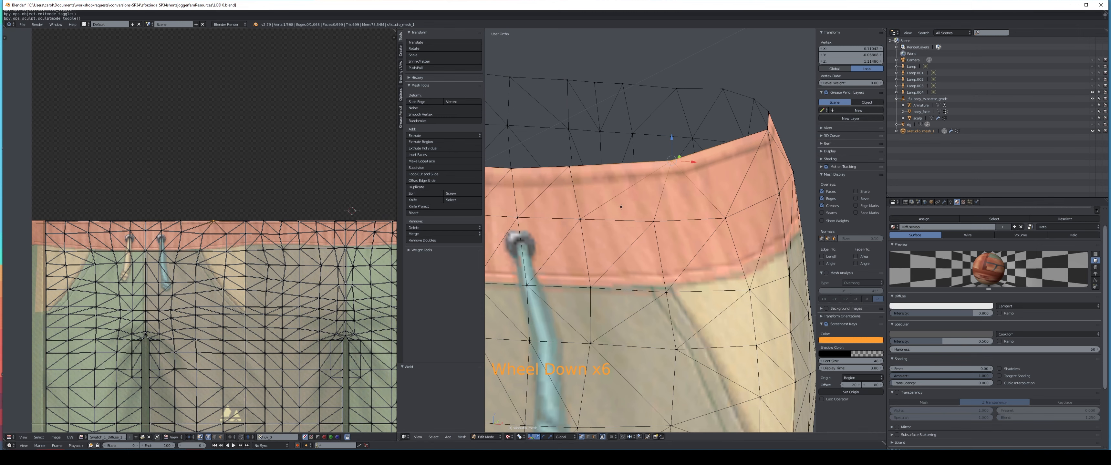
- Show the body mesh again and merge two neighbouring vertices at the opposite end of the front waistband's top edge at their center
{"action": "middle_click_drag", "start_coordinate": [594, 193], "coordinate": [654, 202]}
{"action": "scroll", "coordinate": [654, 202], "scroll_direction": "down", "scroll_amount": 3}
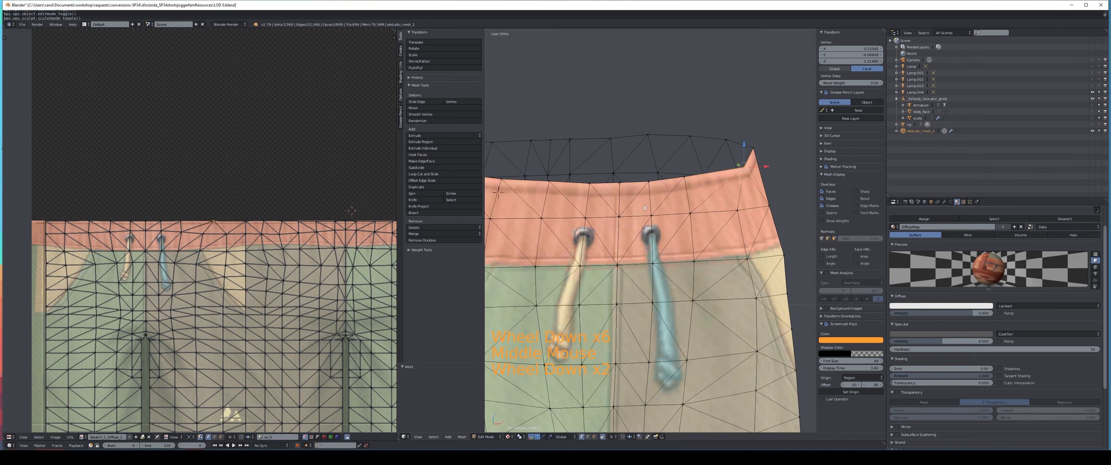
{"action": "left_click", "coordinate": [1093, 111]}
{"action": "middle_click_drag", "start_coordinate": [520, 194], "coordinate": [591, 194], "text": "shift"}
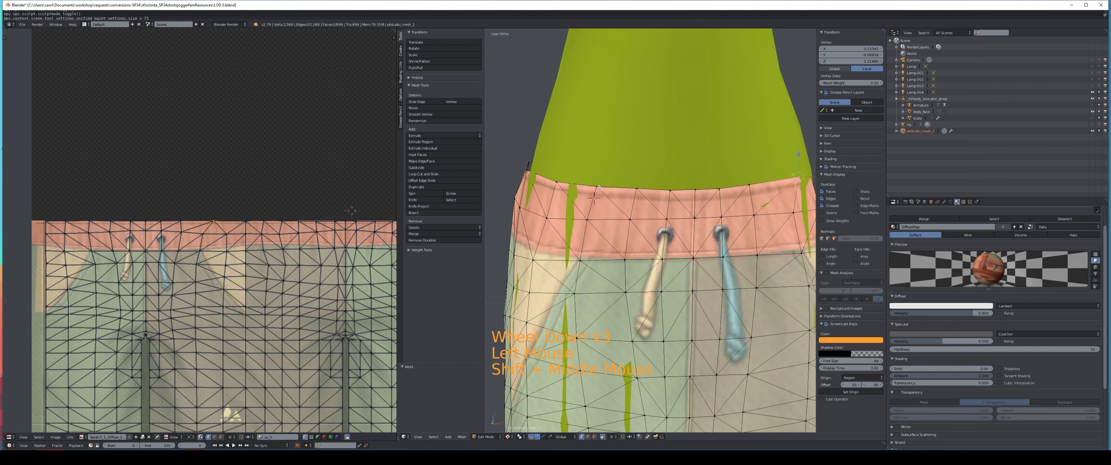
{"action": "right_click", "coordinate": [599, 187]}
{"action": "right_click", "coordinate": [557, 181], "text": "shift"}
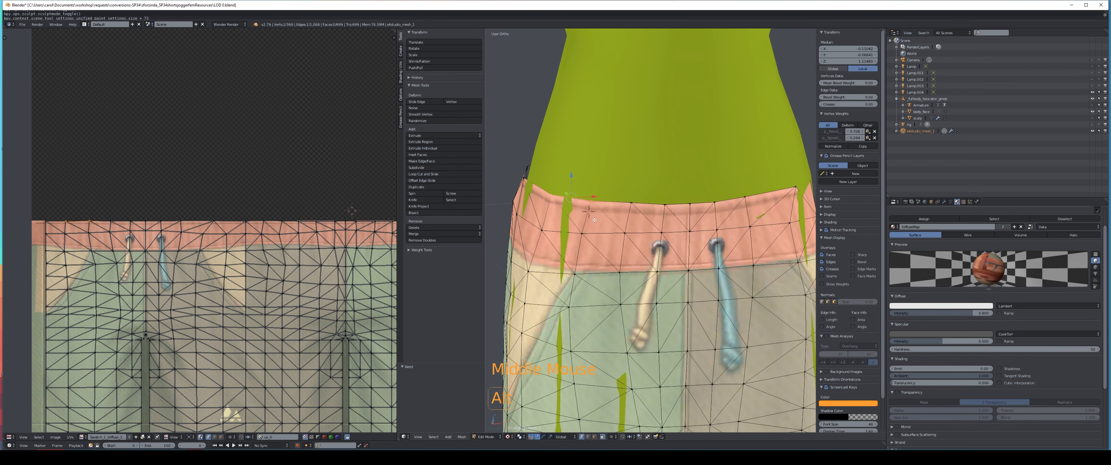
{"action": "key", "text": "alt+m"}
{"action": "left_click", "coordinate": [622, 233]}
- Move the merged front waistband vertex slightly outward along the X axis
{"action": "middle_click_drag", "start_coordinate": [687, 220], "coordinate": [753, 203]}
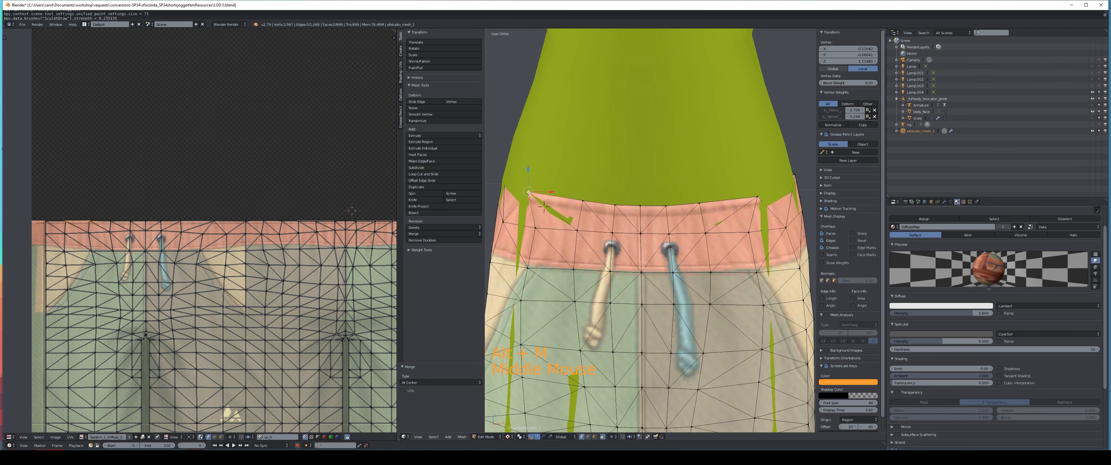
{"action": "middle_click_drag", "start_coordinate": [538, 192], "coordinate": [530, 207]}
{"action": "left_click_drag", "start_coordinate": [520, 194], "coordinate": [519, 197]}
{"action": "middle_click_drag", "start_coordinate": [519, 197], "coordinate": [578, 229]}
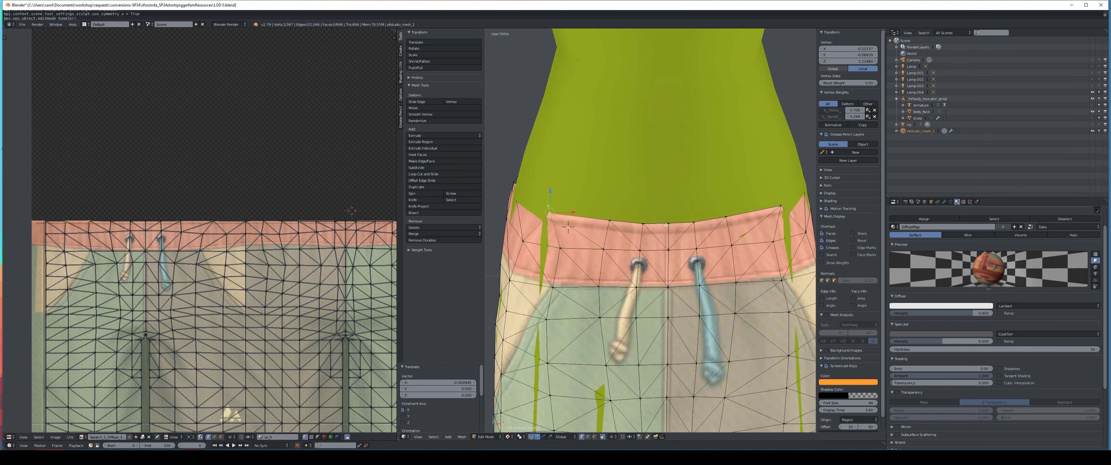
- Examine the body mesh's vertices in Edit Mode around the side and back of the waistband
{"action": "middle_click_drag", "start_coordinate": [797, 207], "coordinate": [721, 187]}
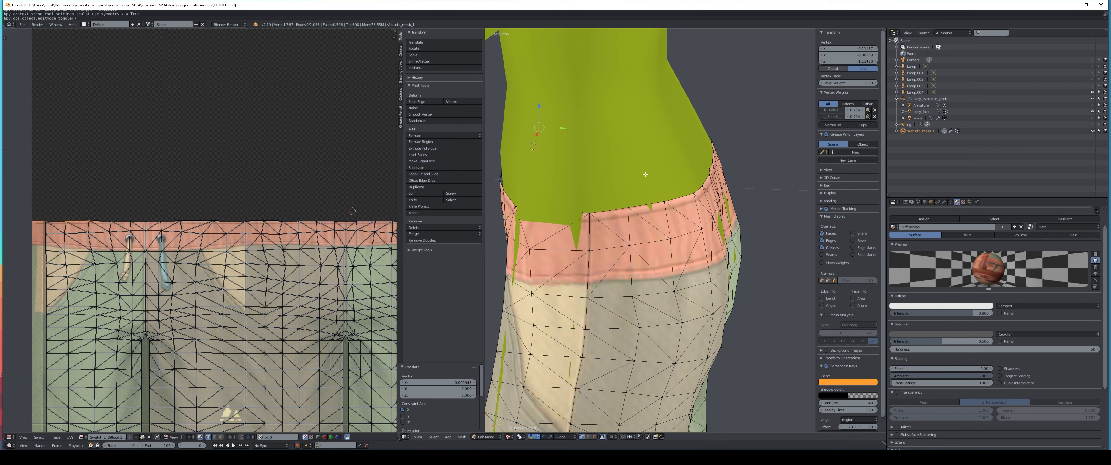
{"action": "middle_click_drag", "start_coordinate": [696, 193], "coordinate": [687, 193]}
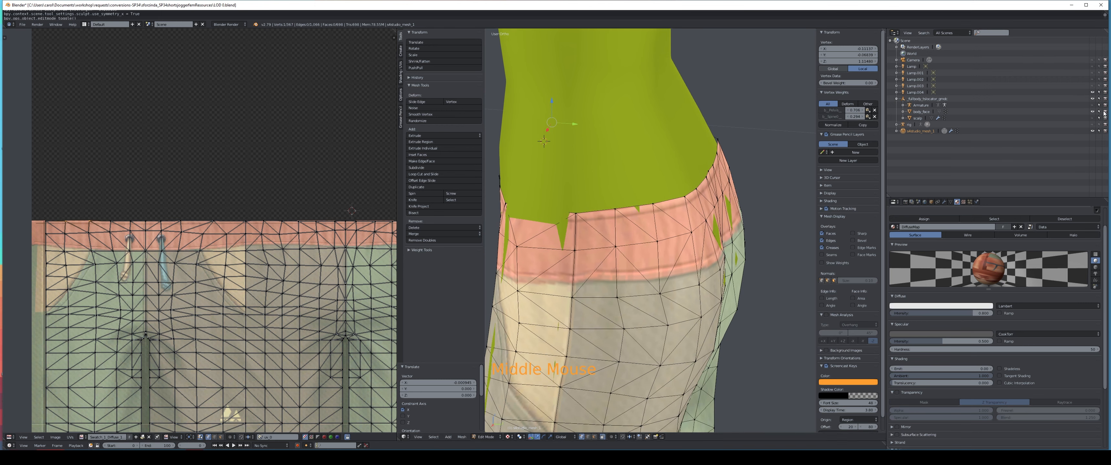
{"action": "left_click", "coordinate": [922, 112]}
{"action": "key", "text": "Tab"}
{"action": "key", "text": "Tab"}
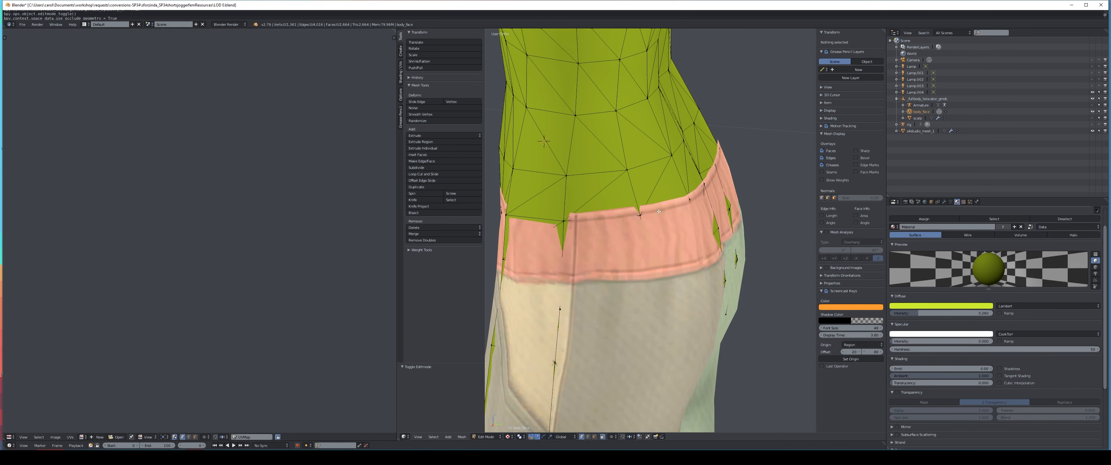
{"action": "middle_click_drag", "start_coordinate": [691, 227], "coordinate": [671, 245]}
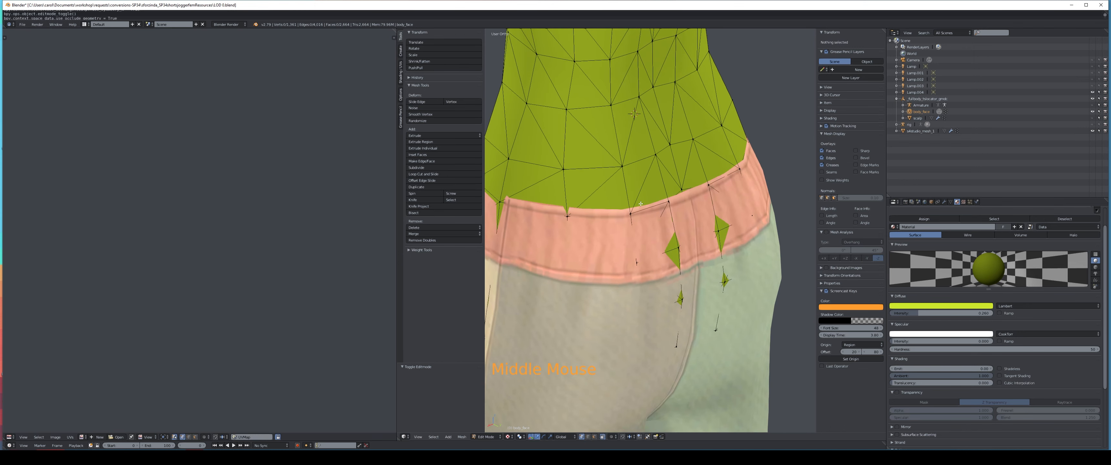
{"action": "middle_click_drag", "start_coordinate": [638, 233], "coordinate": [717, 252], "text": "shift"}
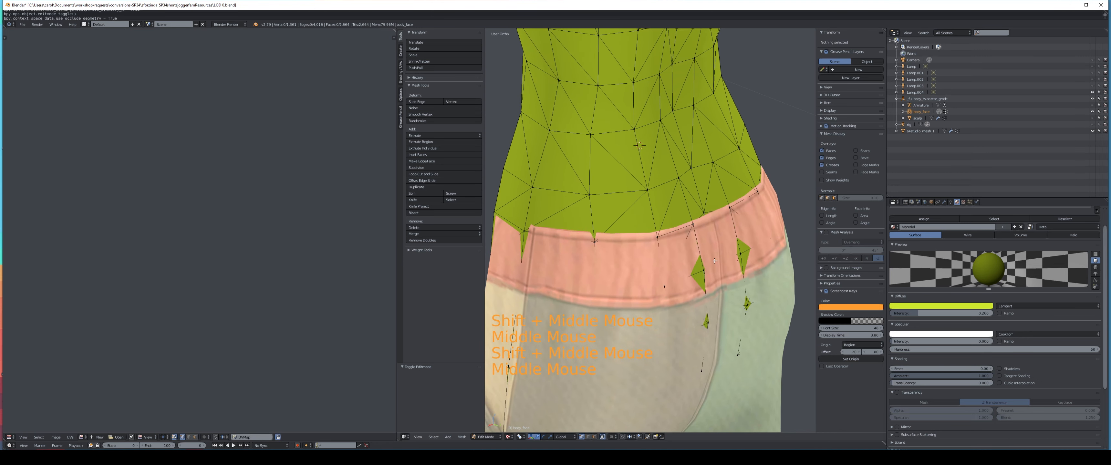
- Return to editing the shorts mesh and merge two neighbouring vertices on the waistband's top edge at the hip at their center
{"action": "left_click", "coordinate": [920, 131]}
{"action": "key", "text": "Tab"}
{"action": "right_click", "coordinate": [568, 232]}
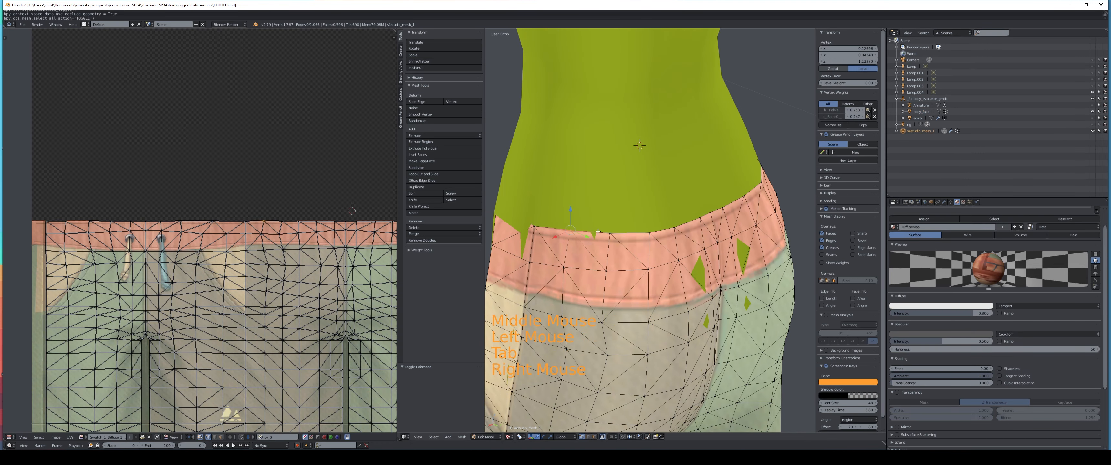
{"action": "right_click", "coordinate": [605, 233], "text": "shift"}
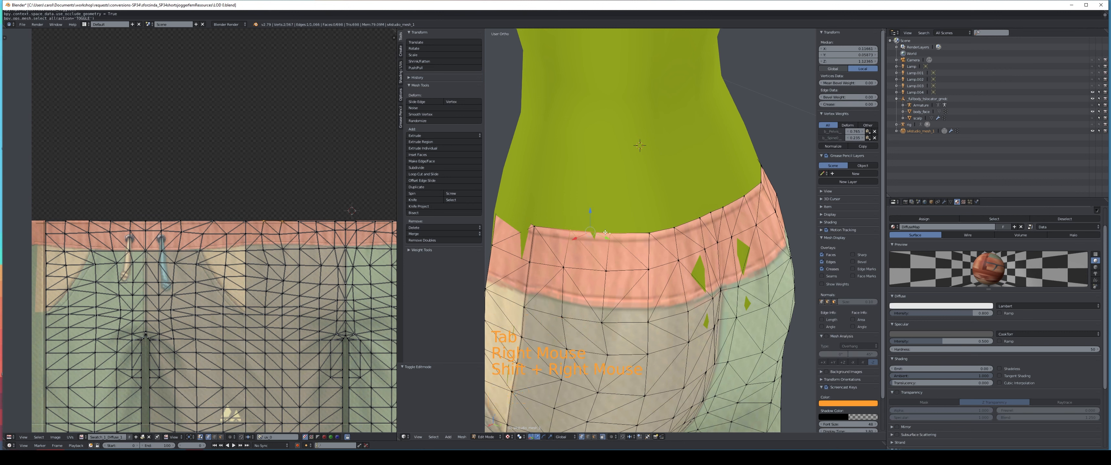
{"action": "key", "text": "alt+m"}
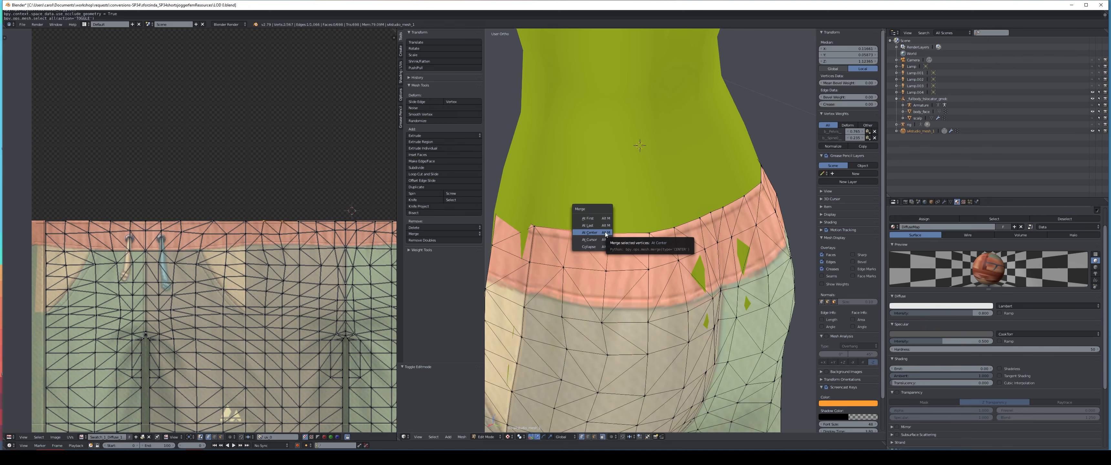
{"action": "middle_click_drag", "start_coordinate": [606, 235], "coordinate": [588, 237]}
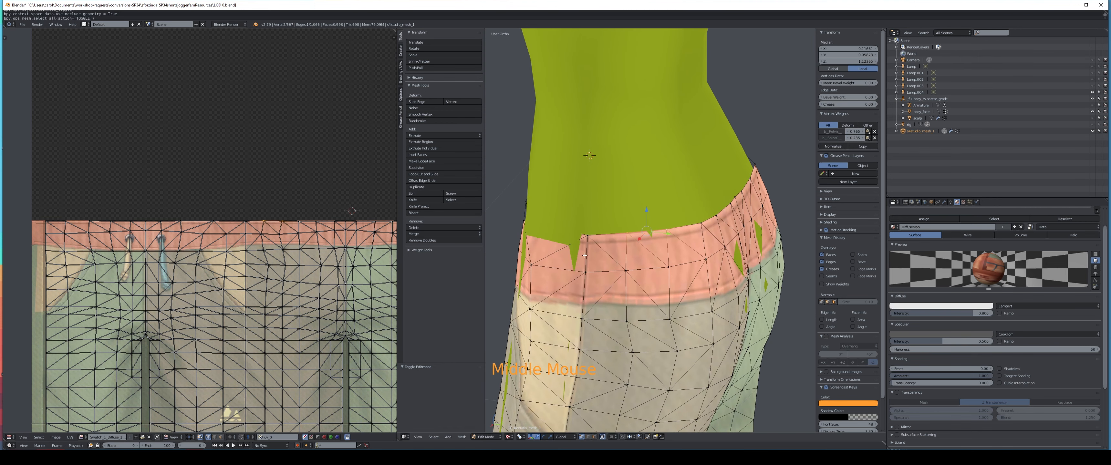
{"action": "key", "text": "alt+m"}
{"action": "left_click", "coordinate": [650, 234]}
{"action": "middle_click_drag", "start_coordinate": [650, 234], "coordinate": [597, 238]}
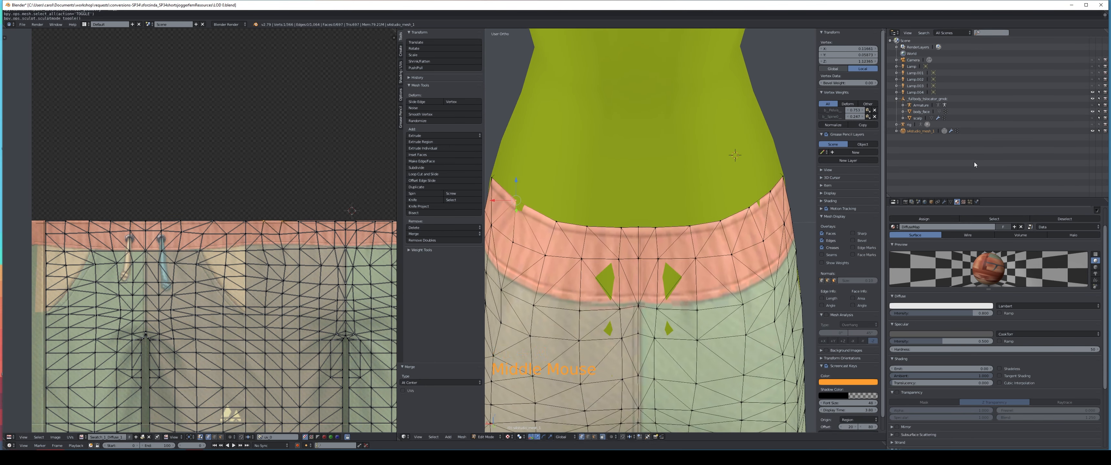
- Merge the matching pair of top-edge waistband vertices on the opposite hip at their center
{"action": "middle_click_drag", "start_coordinate": [673, 207], "coordinate": [714, 231]}
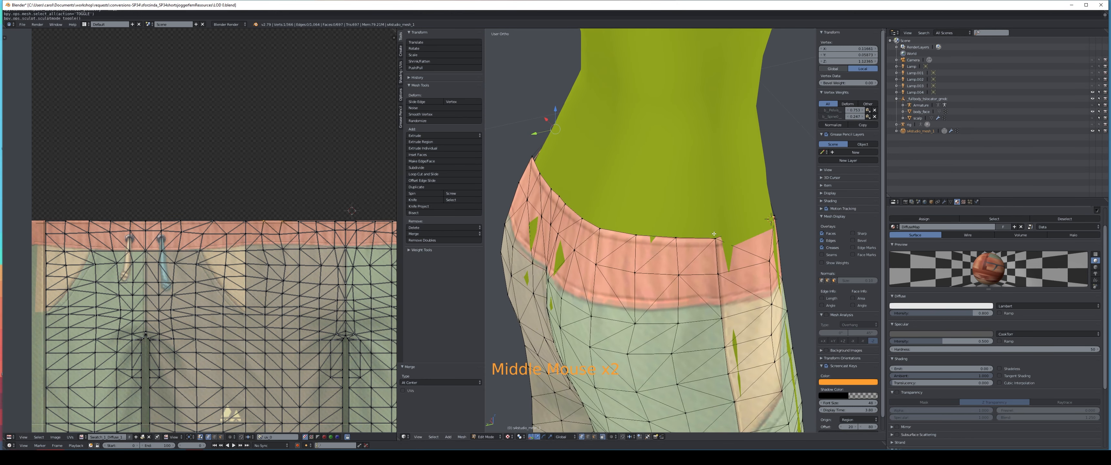
{"action": "right_click", "coordinate": [676, 237]}
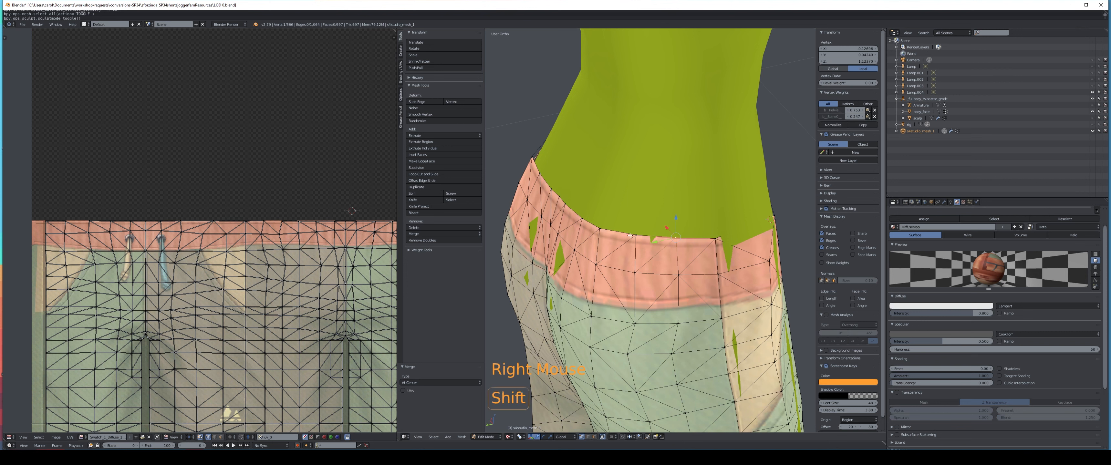
{"action": "right_click", "coordinate": [634, 235], "text": "shift"}
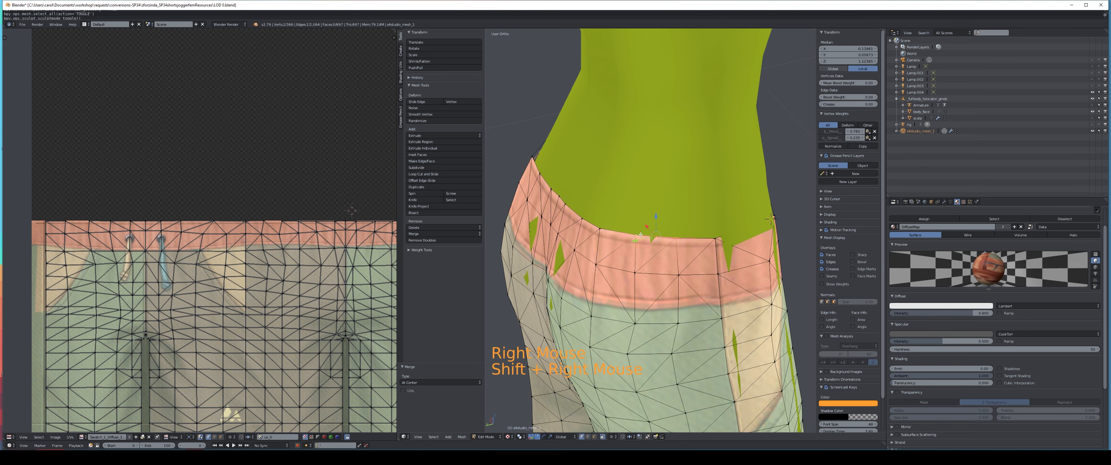
{"action": "key", "text": "alt+m"}
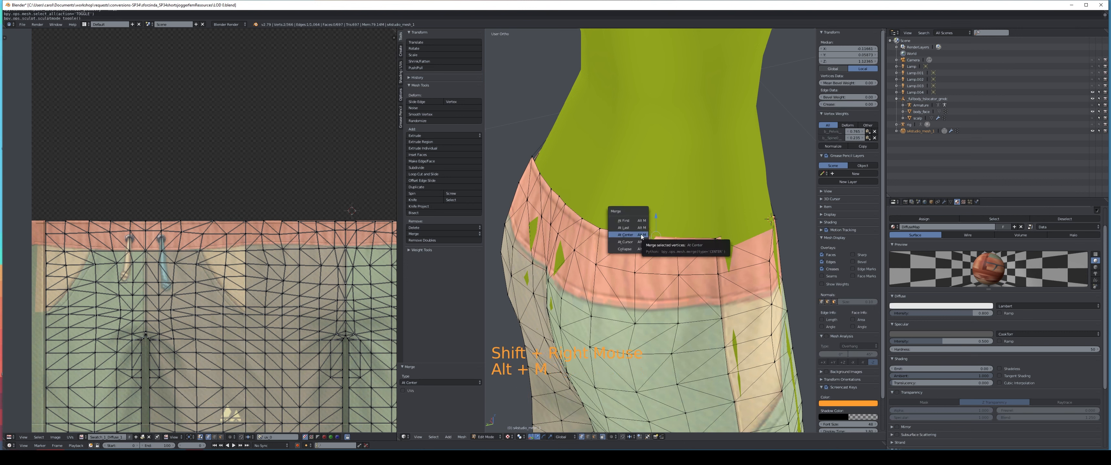
{"action": "left_click", "coordinate": [641, 235]}
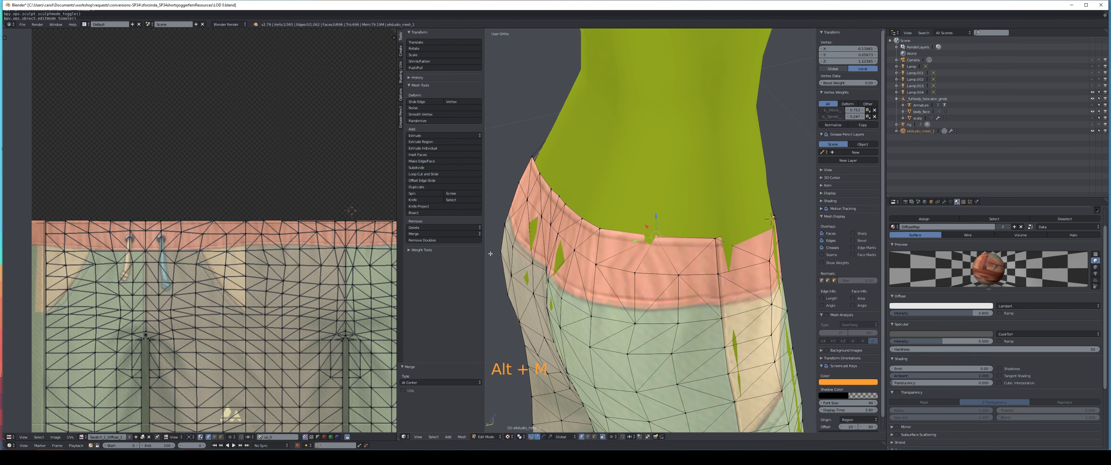
- Select the merged hip vertex in the waistband's UV layout, then run Remove Doubles UV and Weld on it
{"action": "middle_click_drag", "start_coordinate": [387, 259], "coordinate": [235, 244]}
{"action": "scroll", "coordinate": [264, 268], "scroll_direction": "up", "scroll_amount": 2}
{"action": "scroll", "coordinate": [264, 268], "scroll_direction": "up", "scroll_amount": 1}
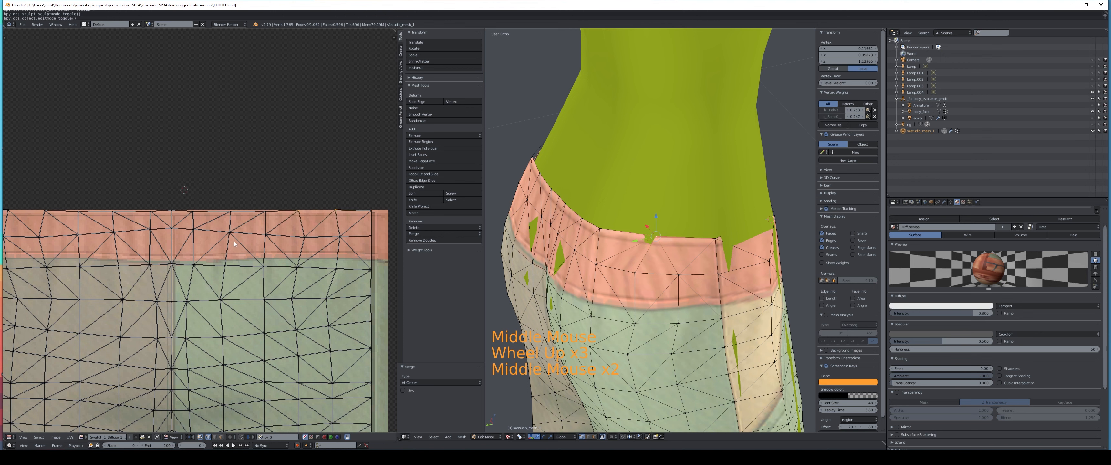
{"action": "right_click", "coordinate": [337, 211]}
{"action": "left_click", "coordinate": [5, 38]}
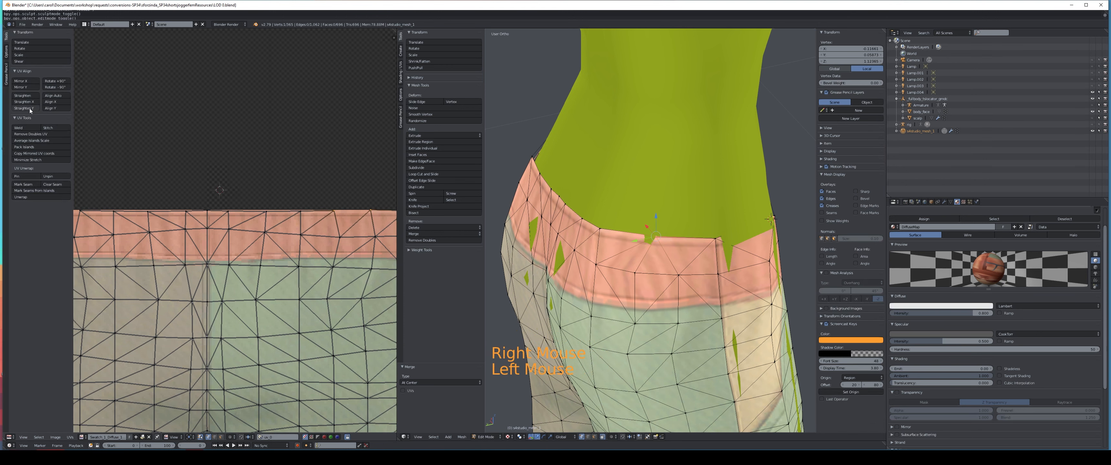
{"action": "left_click", "coordinate": [37, 135]}
{"action": "left_click", "coordinate": [28, 128]}
- Run Remove Doubles UV and Weld on the other hip's merged waistband UV vertex
{"action": "middle_click_drag", "start_coordinate": [109, 190], "coordinate": [233, 191]}
{"action": "right_click", "coordinate": [112, 202]}
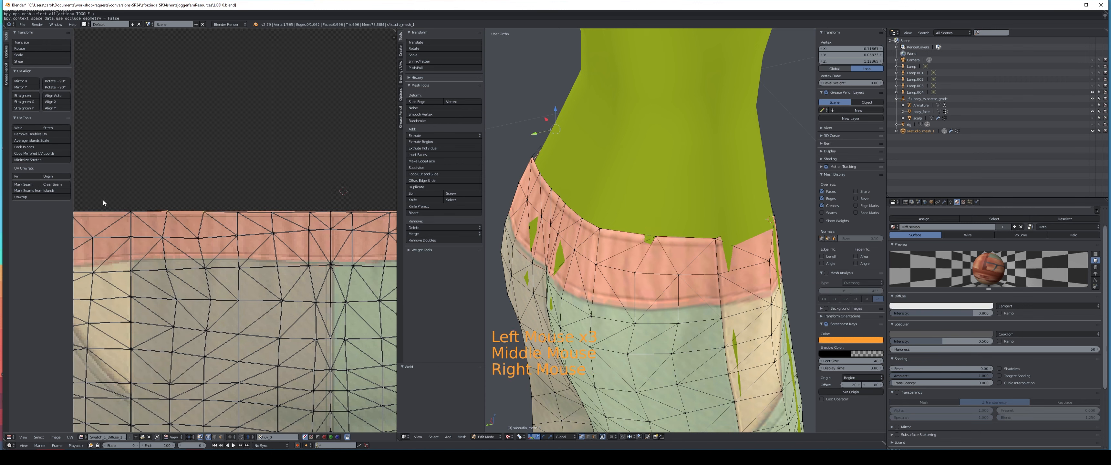
{"action": "left_click", "coordinate": [34, 134]}
{"action": "left_click", "coordinate": [31, 129]}
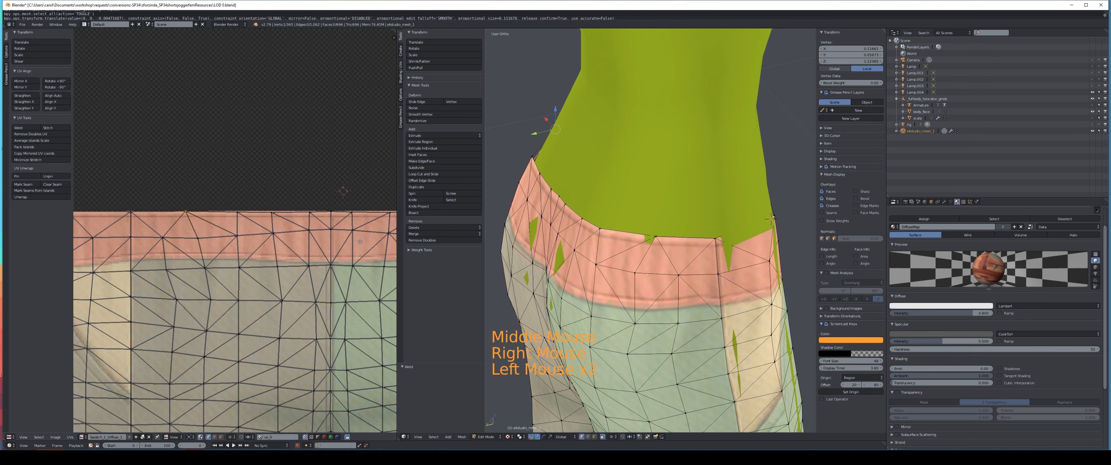
- Move the welded UV vertex slightly along Y to line up with the waistband's top edge
{"action": "middle_click_drag", "start_coordinate": [359, 242], "coordinate": [318, 238]}
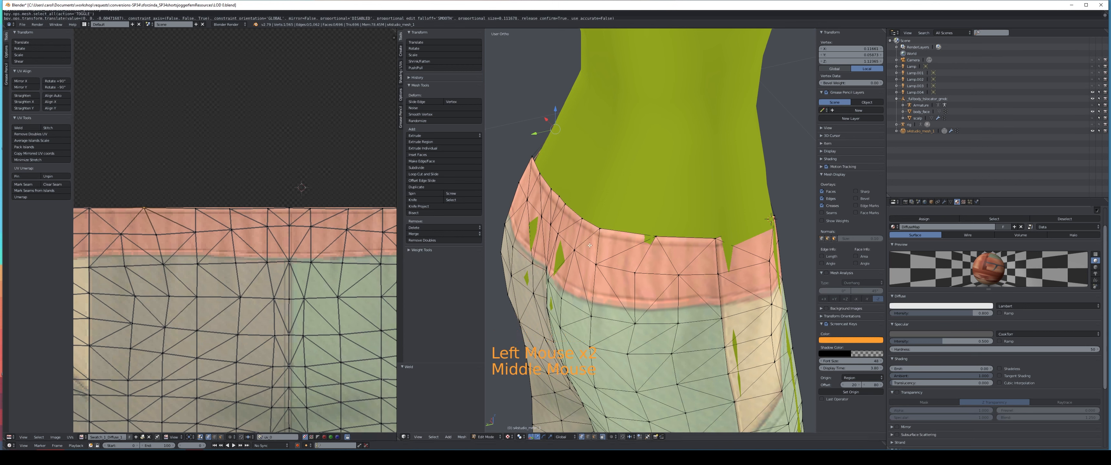
{"action": "scroll", "coordinate": [186, 216], "scroll_direction": "up", "scroll_amount": 4}
{"action": "middle_click_drag", "start_coordinate": [186, 216], "coordinate": [197, 202]}
{"action": "key", "text": "g"}
{"action": "key", "text": "y"}
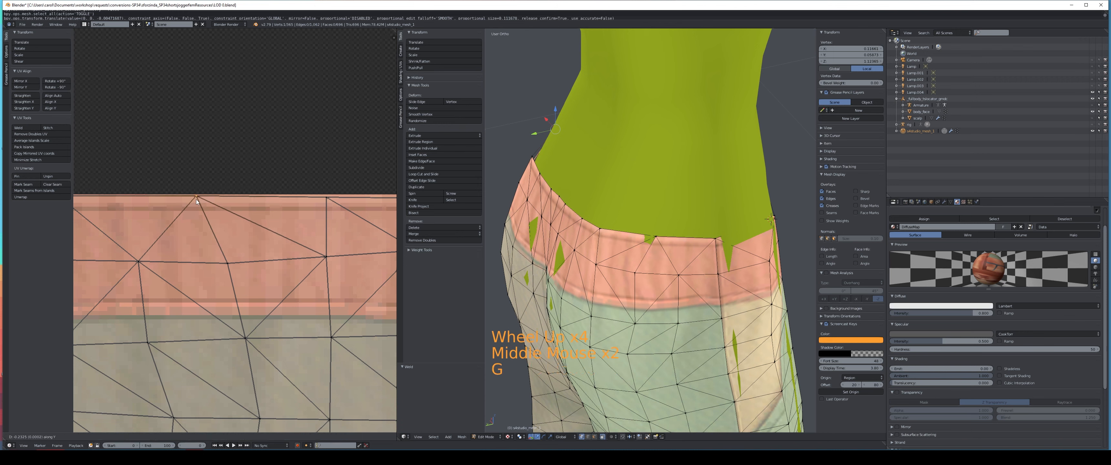
{"action": "left_click", "coordinate": [197, 201]}
- Select the opposite hip's merged UV vertex and move it slightly upward to the waistband's top edge
{"action": "scroll", "coordinate": [329, 245], "scroll_direction": "down", "scroll_amount": 2}
{"action": "scroll", "coordinate": [328, 246], "scroll_direction": "down", "scroll_amount": 1}
{"action": "middle_click_drag", "start_coordinate": [328, 246], "coordinate": [118, 243]}
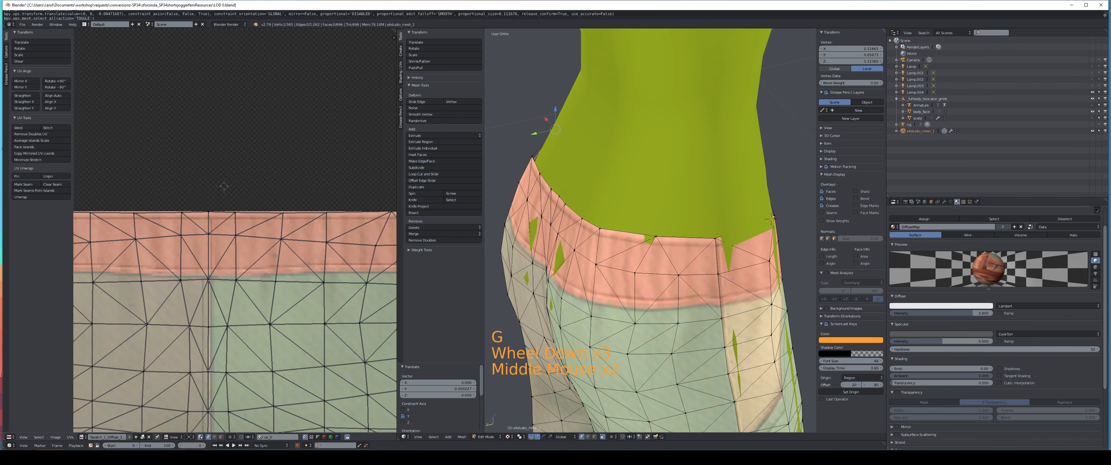
{"action": "middle_click_drag", "start_coordinate": [391, 241], "coordinate": [300, 238]}
{"action": "right_click", "coordinate": [291, 217]}
{"action": "key", "text": "y"}
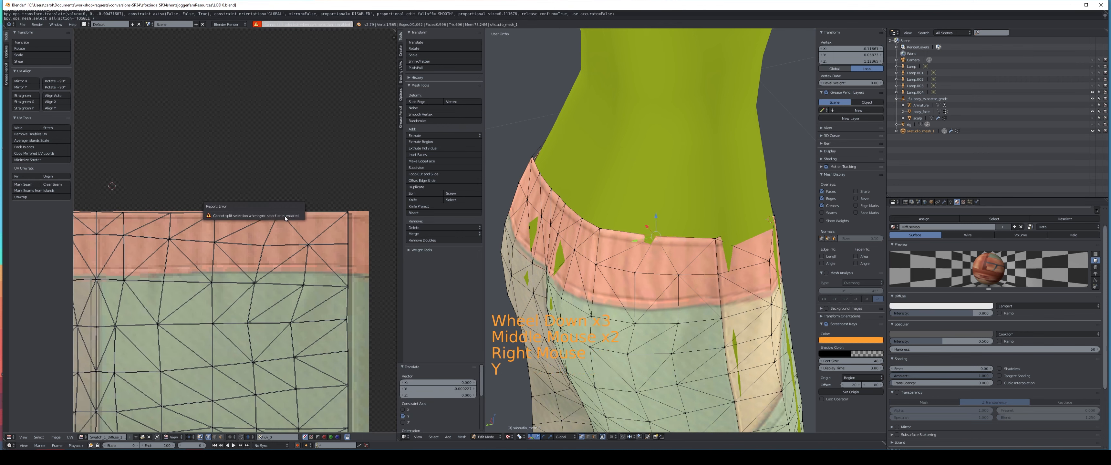
{"action": "key", "text": "g"}
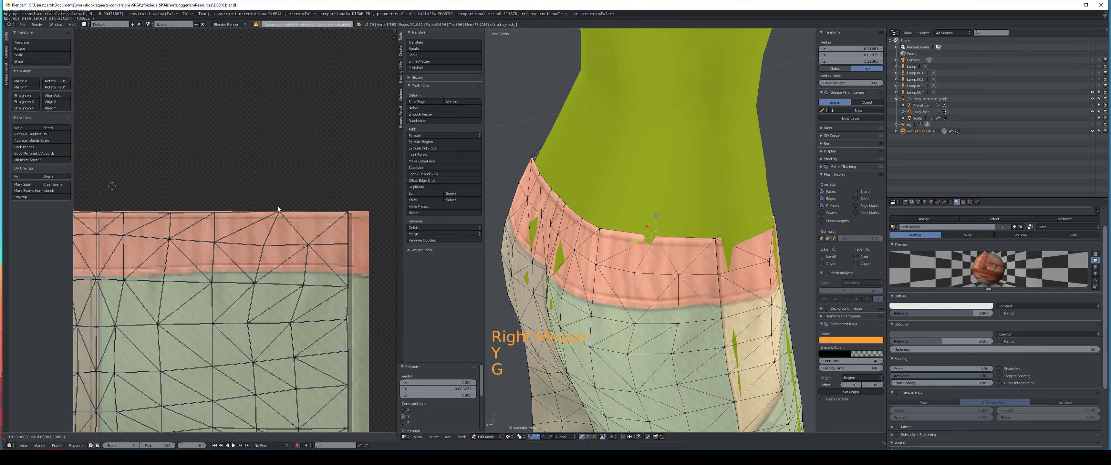
{"action": "left_click", "coordinate": [280, 209]}
- Deselect everything and examine the body mesh's vertices in Edit Mode across the back of the waistband
{"action": "scroll", "coordinate": [634, 238], "scroll_direction": "down", "scroll_amount": 1}
{"action": "middle_click_drag", "start_coordinate": [634, 238], "coordinate": [661, 237]}
{"action": "key", "text": "a"}
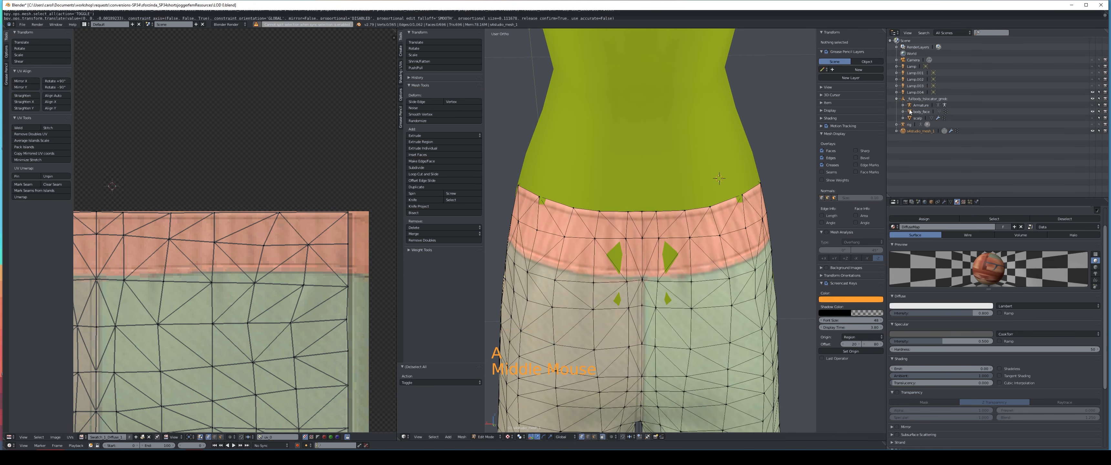
{"action": "left_click", "coordinate": [991, 112]}
{"action": "key", "text": "Tab"}
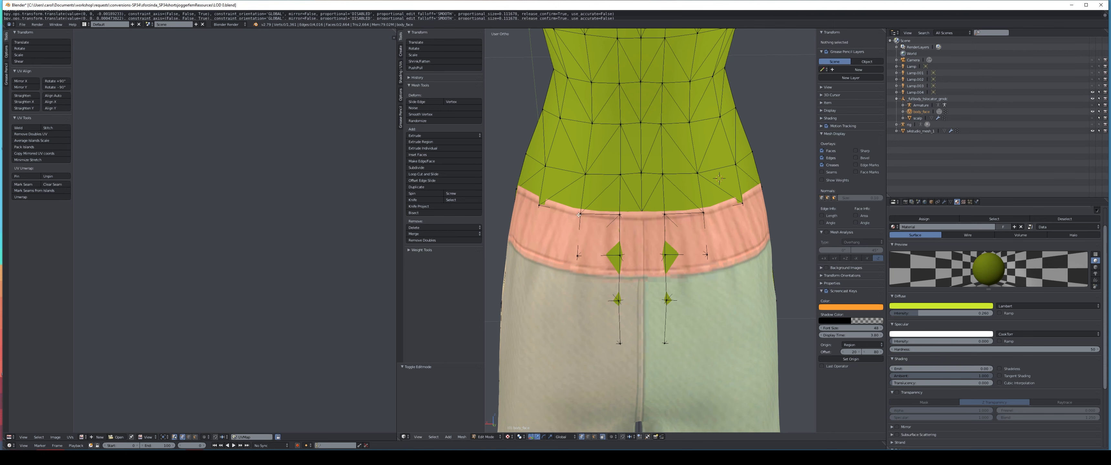
- Return to editing the shorts mesh and merge two neighbouring vertices on the back waistband's top edge at their center
{"action": "left_click", "coordinate": [921, 130]}
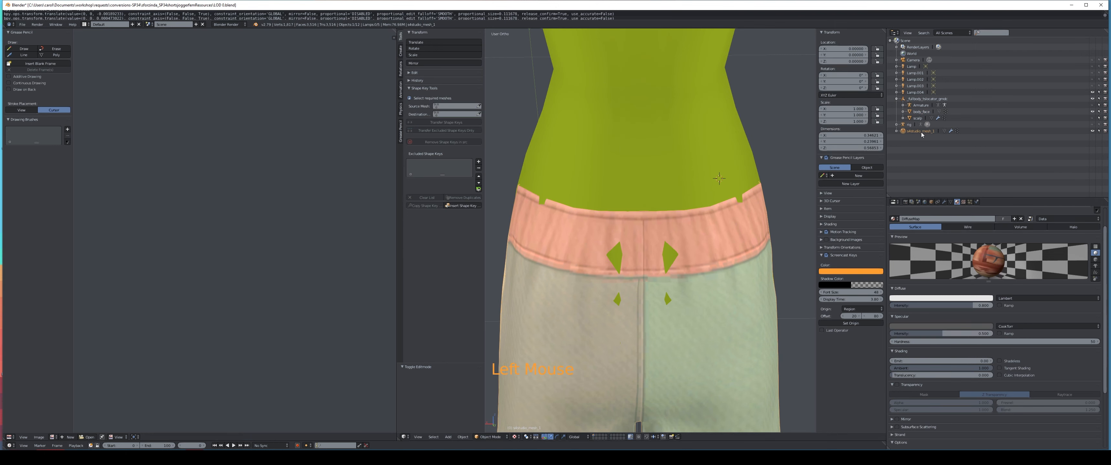
{"action": "key", "text": "Tab"}
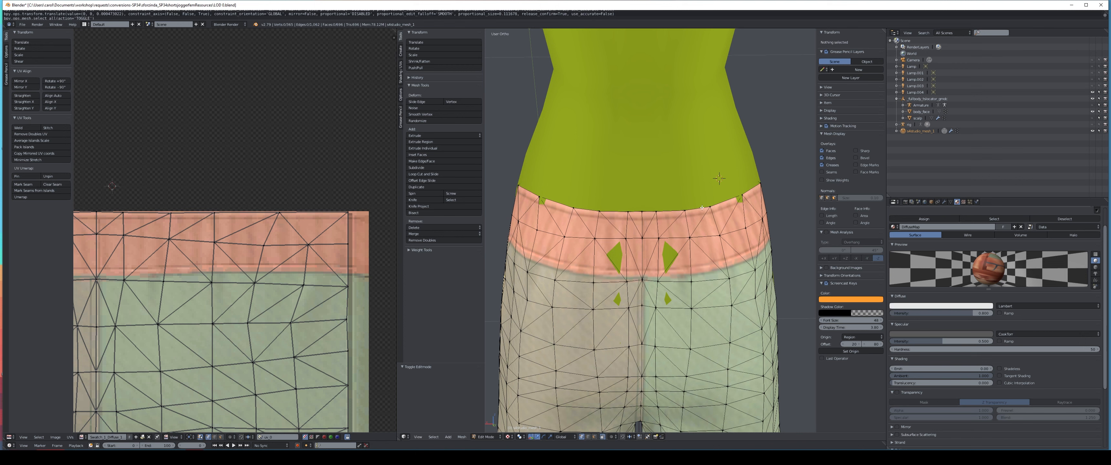
{"action": "right_click", "coordinate": [573, 211]}
{"action": "right_click", "coordinate": [600, 209], "text": "shift"}
{"action": "key", "text": "alt+m"}
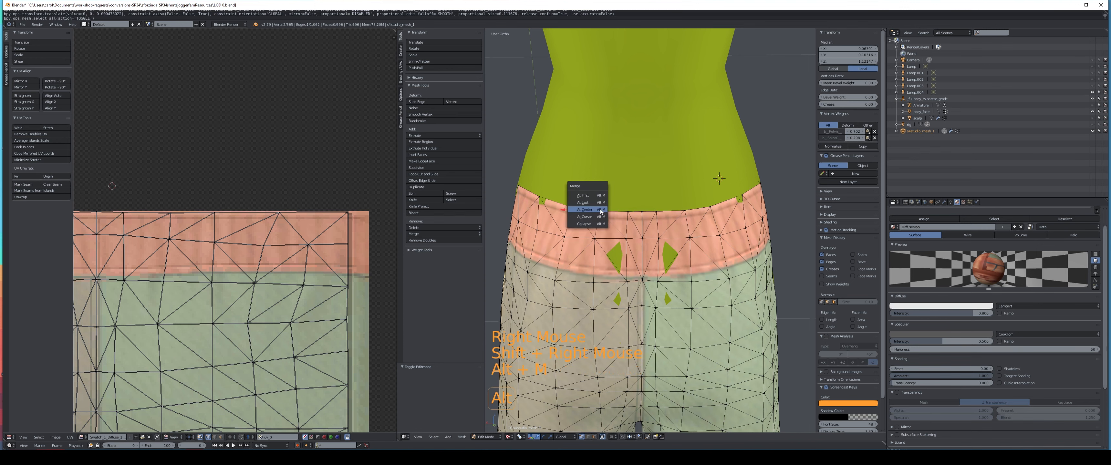
{"action": "left_click", "coordinate": [589, 202]}
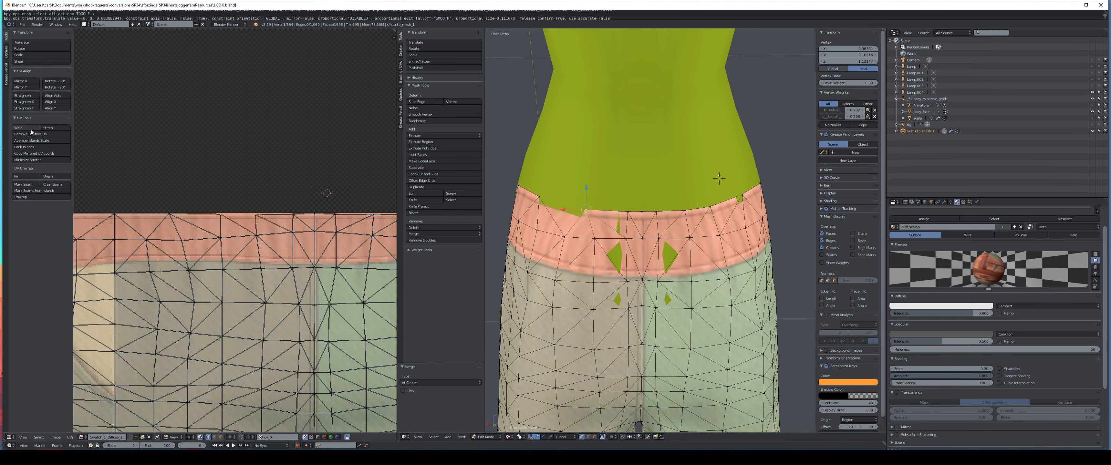
- Weld the UVs of the newly merged vertex on the back waistband's top edge
{"action": "left_click", "coordinate": [18, 128]}
{"action": "middle_click_drag", "start_coordinate": [309, 280], "coordinate": [121, 281]}
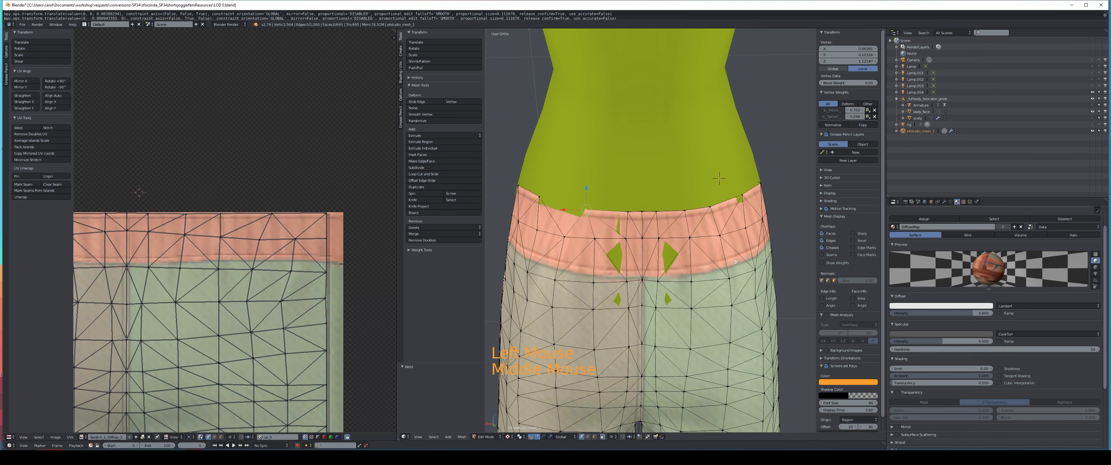
- Merge the matching pair of vertices on the other side of the back waistband's top edge at center, and weld their UVs
{"action": "middle_click_drag", "start_coordinate": [684, 229], "coordinate": [671, 229]}
{"action": "right_click", "coordinate": [671, 215]}
{"action": "right_click", "coordinate": [699, 215], "text": "shift"}
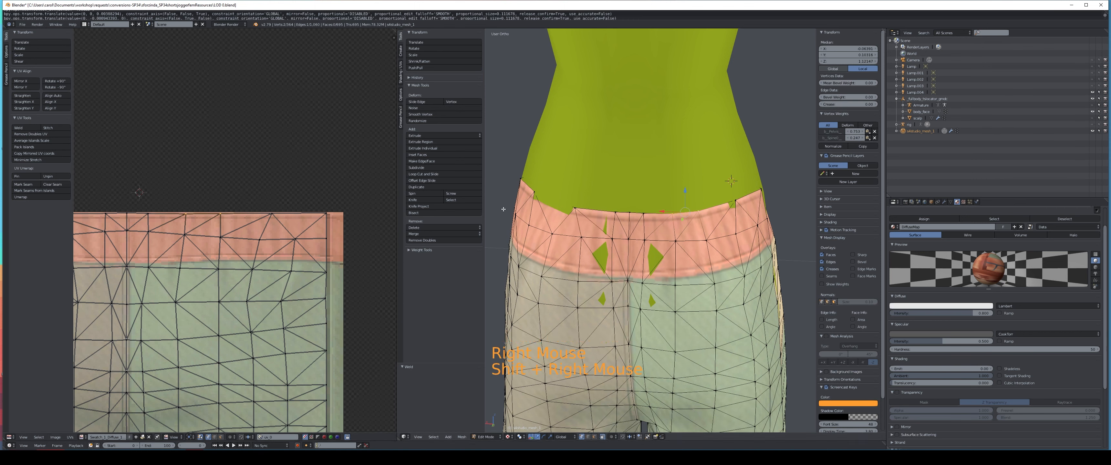
{"action": "key", "text": "alt+m"}
{"action": "left_click", "coordinate": [649, 246]}
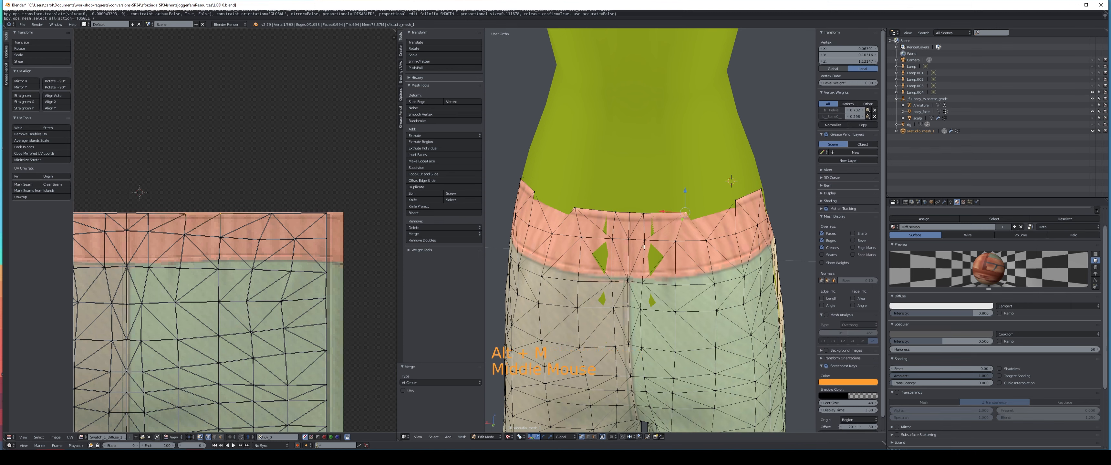
{"action": "middle_click_drag", "start_coordinate": [649, 248], "coordinate": [638, 248]}
{"action": "left_click", "coordinate": [28, 128]}
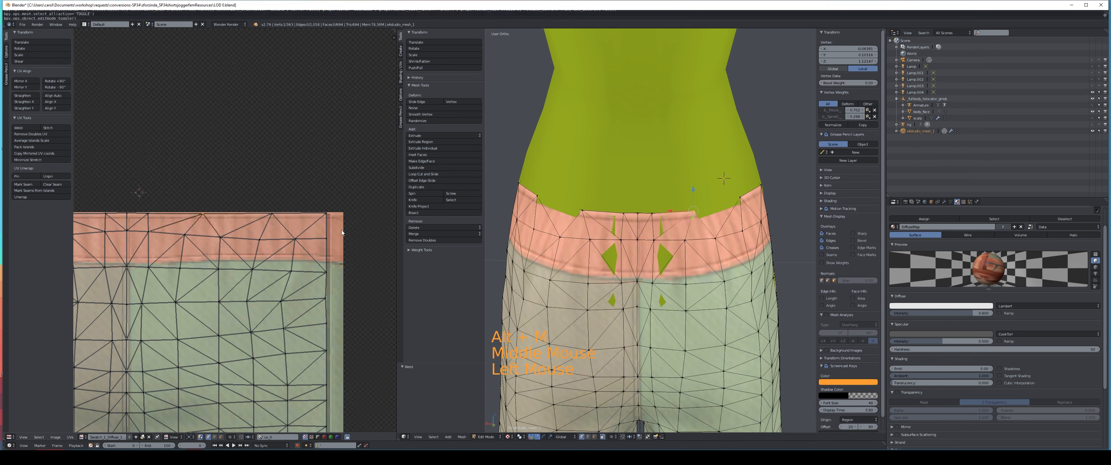
- Clear the vertex selection and examine the shorts' mesh around the body from the back, side and front
{"action": "middle_click_drag", "start_coordinate": [679, 188], "coordinate": [717, 245]}
{"action": "scroll", "coordinate": [665, 186], "scroll_direction": "down", "scroll_amount": 3}
{"action": "scroll", "coordinate": [678, 239], "scroll_direction": "up", "scroll_amount": 1}
{"action": "scroll", "coordinate": [677, 239], "scroll_direction": "down", "scroll_amount": 4}
{"action": "right_click", "coordinate": [609, 223]}
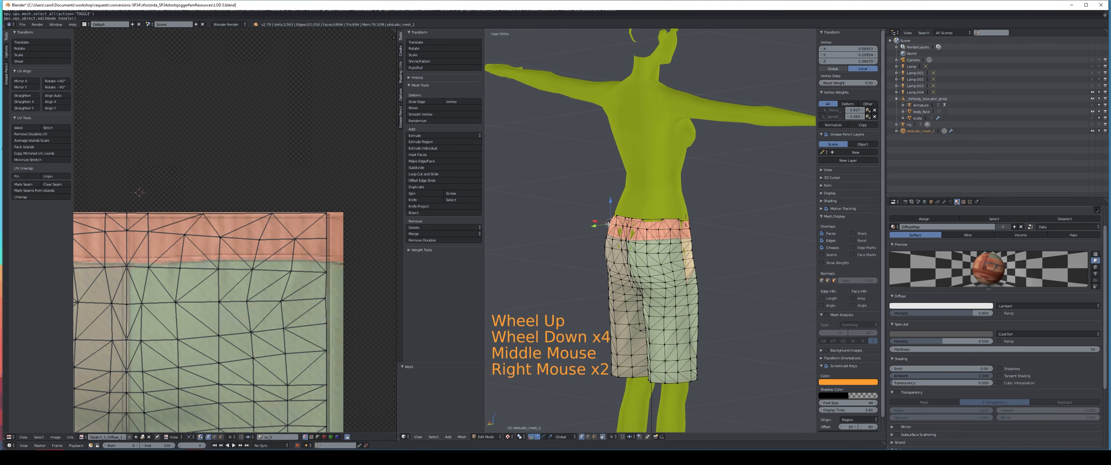
{"action": "scroll", "coordinate": [609, 224], "scroll_direction": "up", "scroll_amount": 1}
{"action": "middle_click_drag", "start_coordinate": [609, 223], "coordinate": [639, 181]}
{"action": "key", "text": "a"}
{"action": "middle_click_drag", "start_coordinate": [691, 262], "coordinate": [621, 272]}
- Select the shorts mesh and export it as Wavefront LOD 0.obj with Selection Only and Smooth Groups enabled
{"action": "left_click", "coordinate": [921, 131]}
{"action": "left_click", "coordinate": [917, 132]}
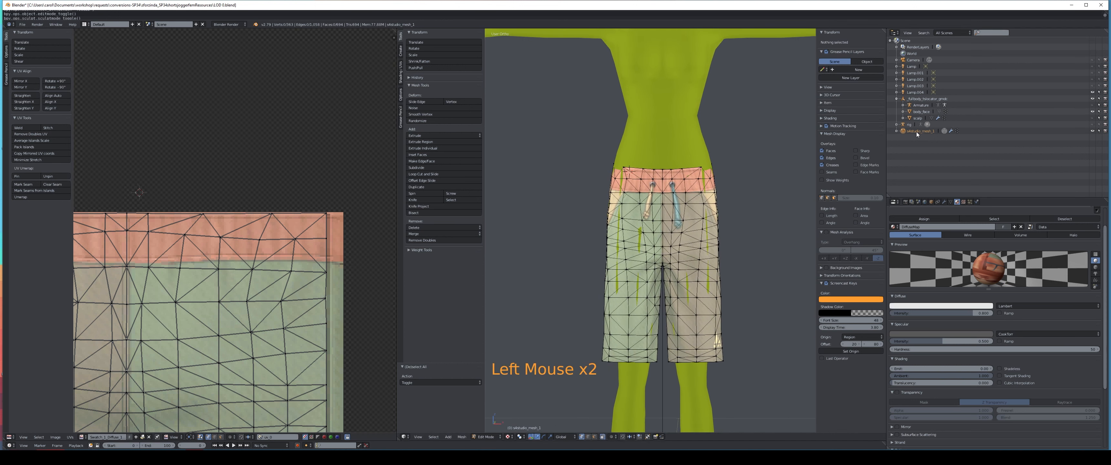
{"action": "left_click", "coordinate": [22, 25]}
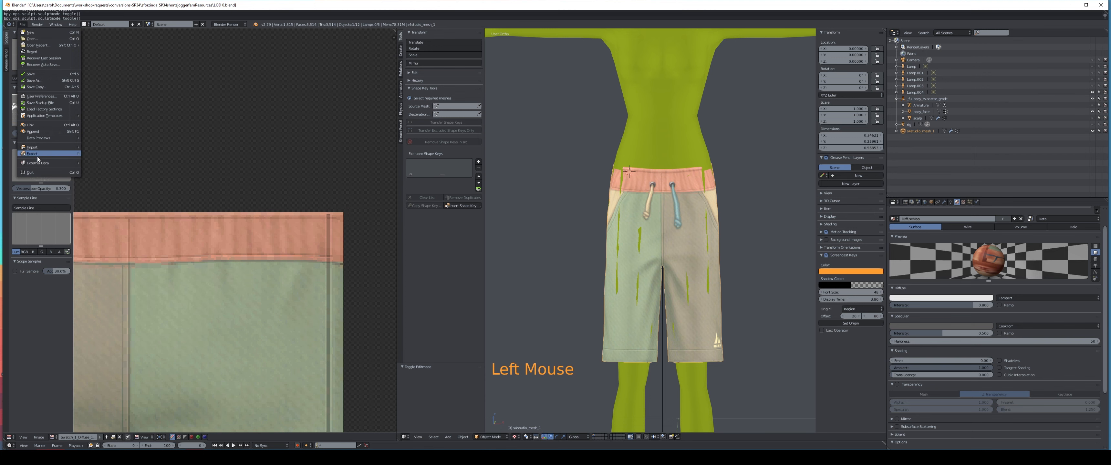
{"action": "left_click", "coordinate": [22, 24]}
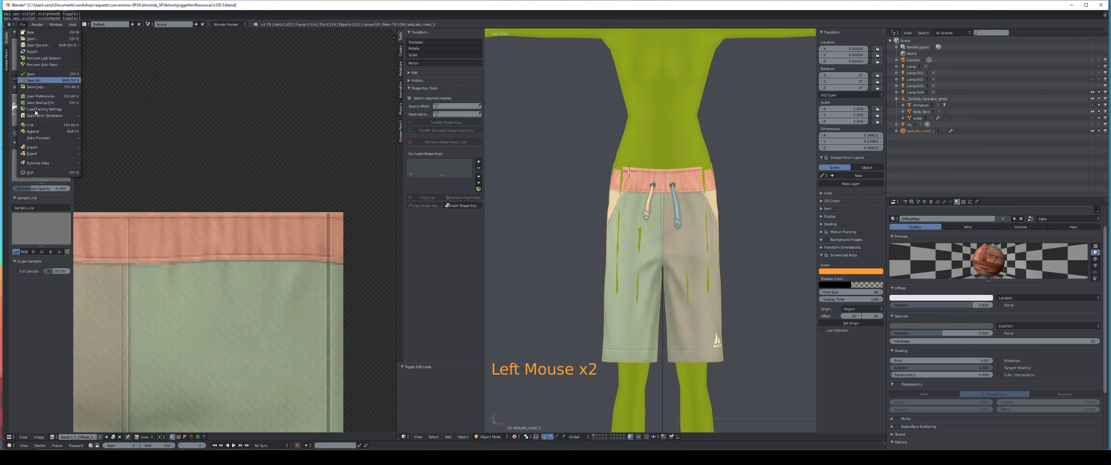
{"action": "mouse_move", "coordinate": [38, 154]}
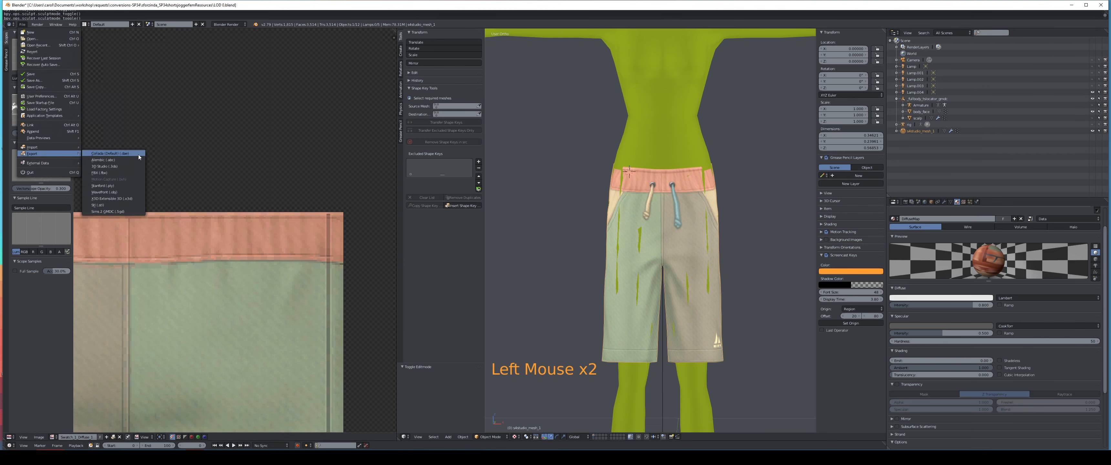
{"action": "left_click", "coordinate": [112, 193]}
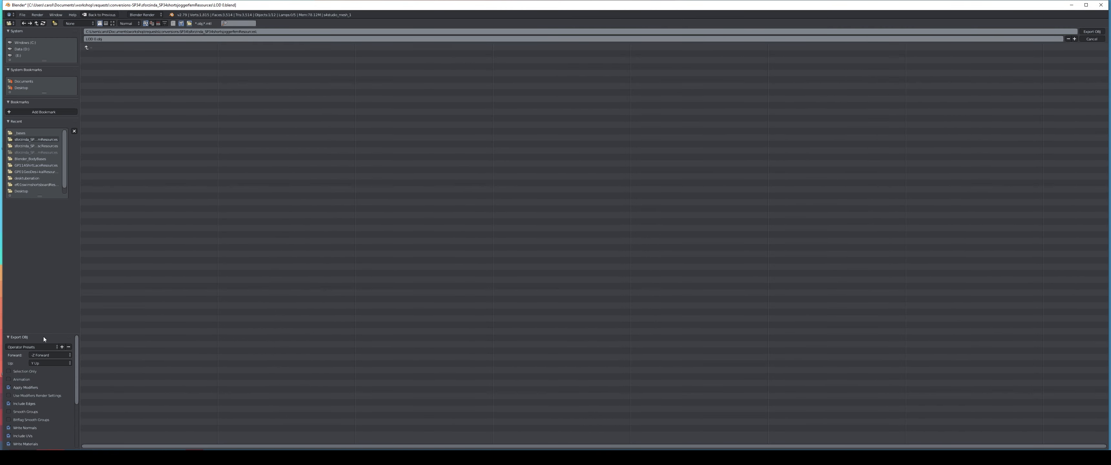
{"action": "left_click_drag", "start_coordinate": [42, 334], "coordinate": [44, 204]}
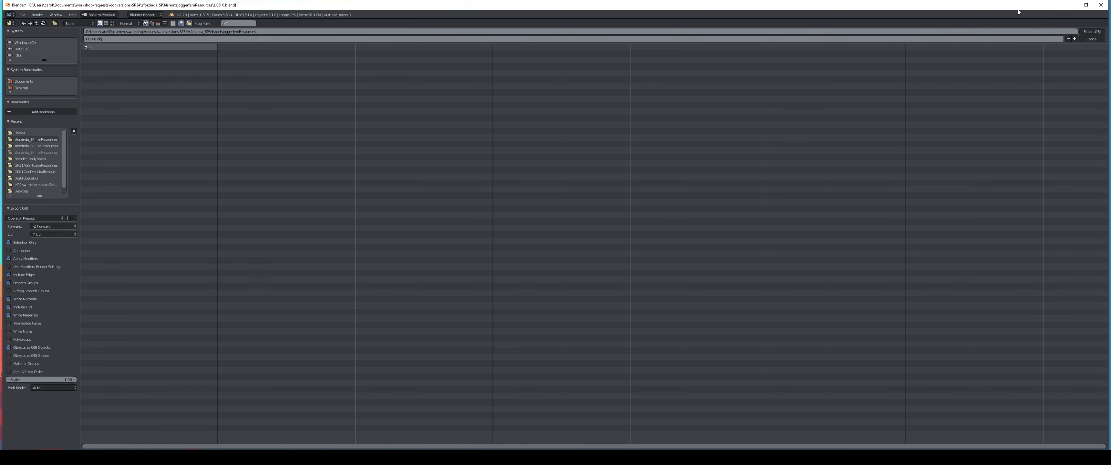
{"action": "left_click", "coordinate": [1092, 32]}
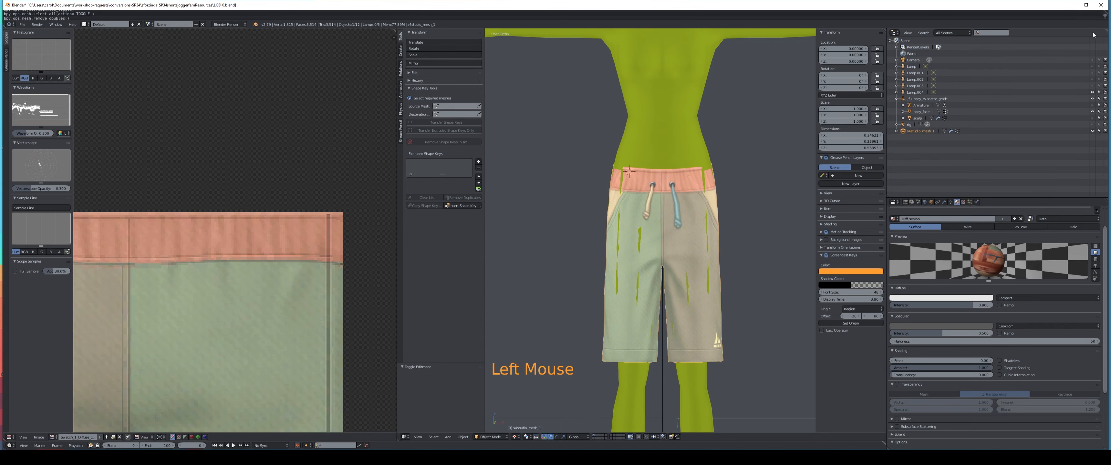
- Minimize Blender and delete the extra file exported alongside the LOD 0 OBJ in the resources folder
{"action": "left_click", "coordinate": [1072, 7]}
{"action": "left_click", "coordinate": [293, 198]}
{"action": "key", "text": "Delete"}
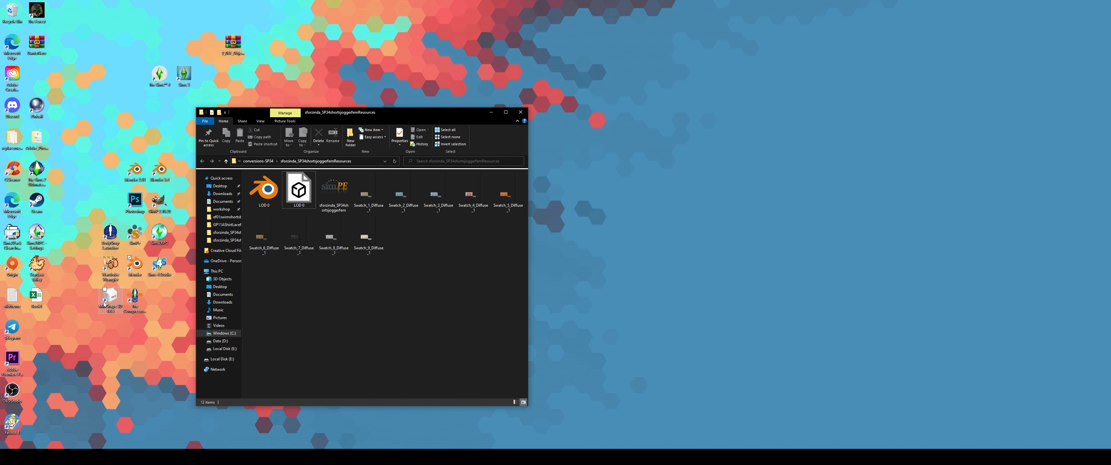
- Launch MilkShape 3D and import afBottomNaked.5gd from the _bases folder with Sims2 UniMesh Import, declining to create blend groups
{"action": "double_click", "coordinate": [109, 297]}
{"action": "left_click", "coordinate": [224, 13]}
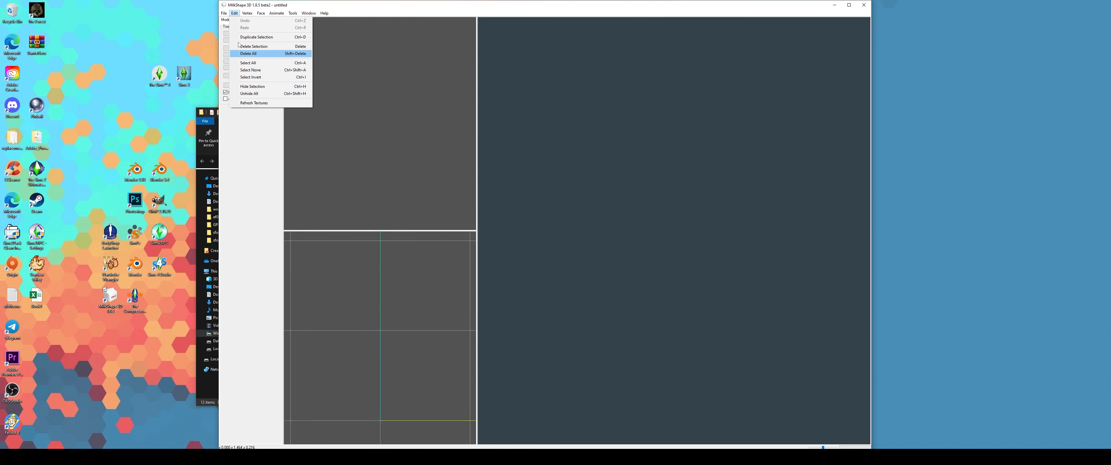
{"action": "mouse_move", "coordinate": [250, 58]}
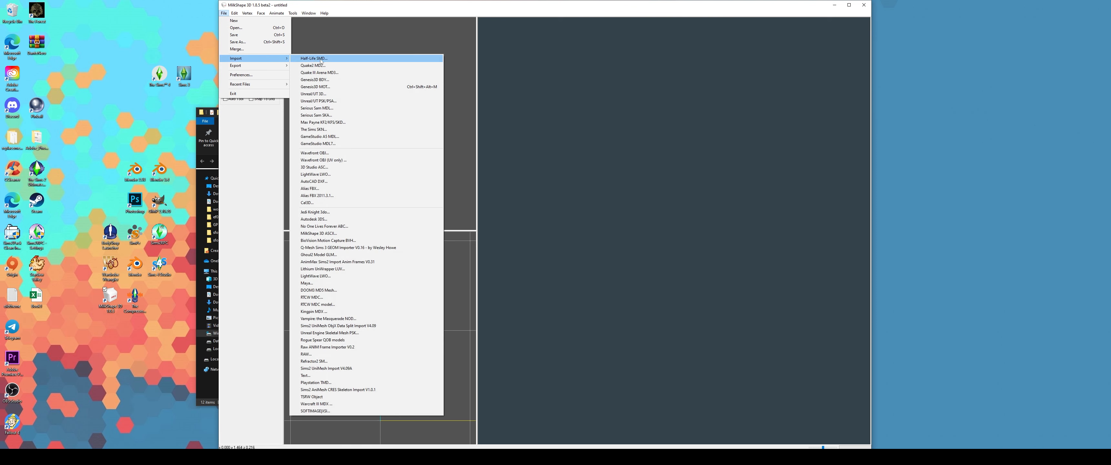
{"action": "left_click", "coordinate": [348, 370]}
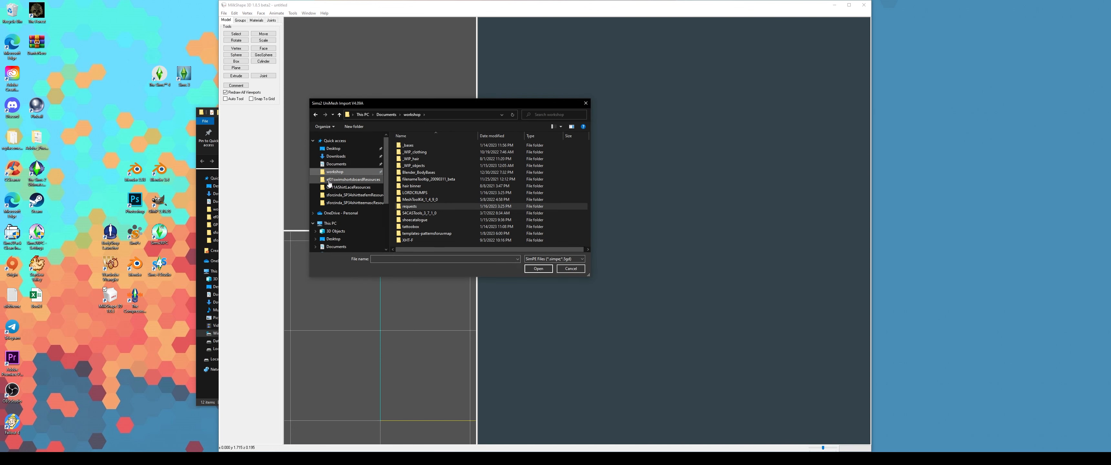
{"action": "double_click", "coordinate": [425, 146]}
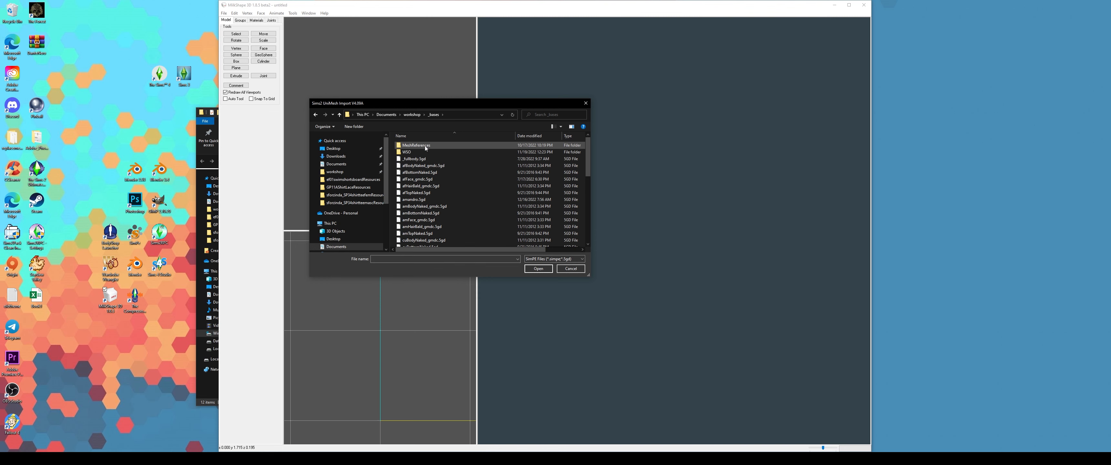
{"action": "left_click", "coordinate": [331, 91]}
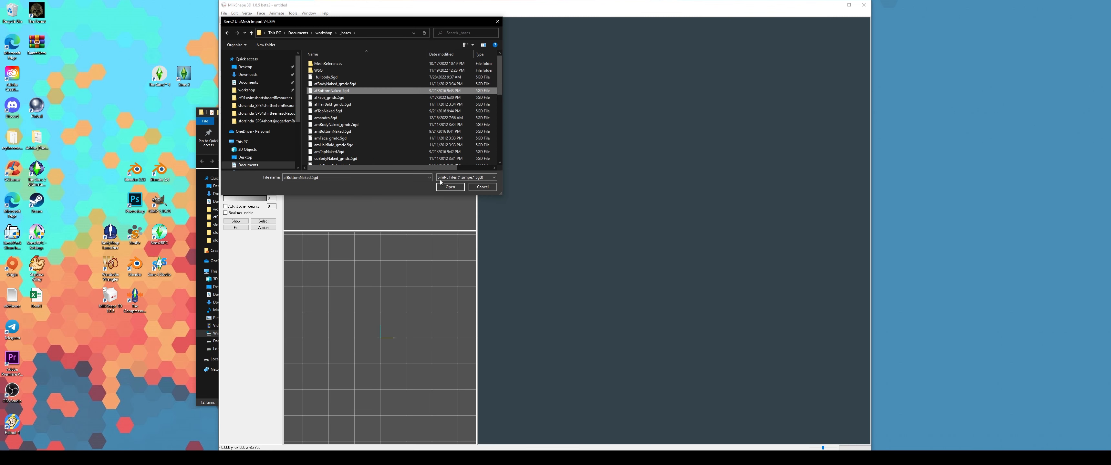
{"action": "left_click", "coordinate": [444, 186]}
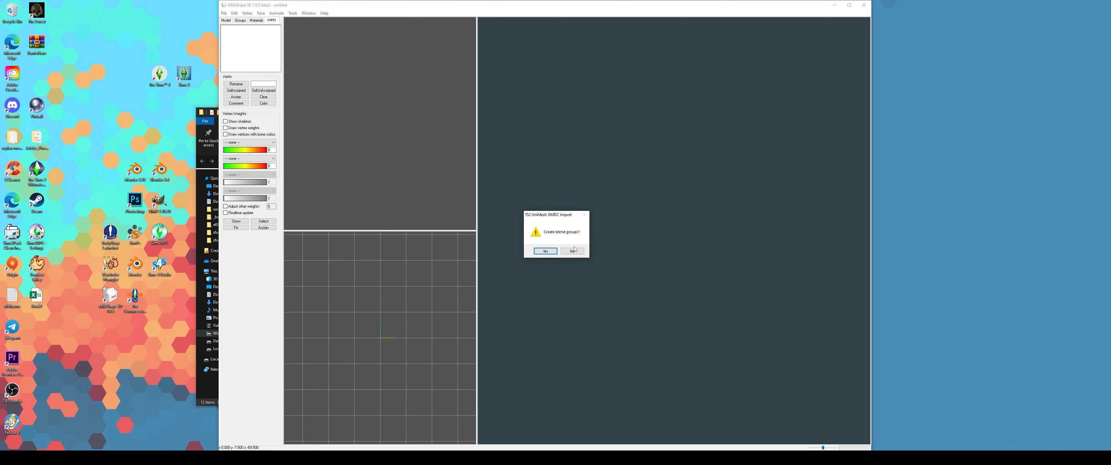
{"action": "left_click", "coordinate": [574, 250]}
{"action": "left_click", "coordinate": [559, 252]}
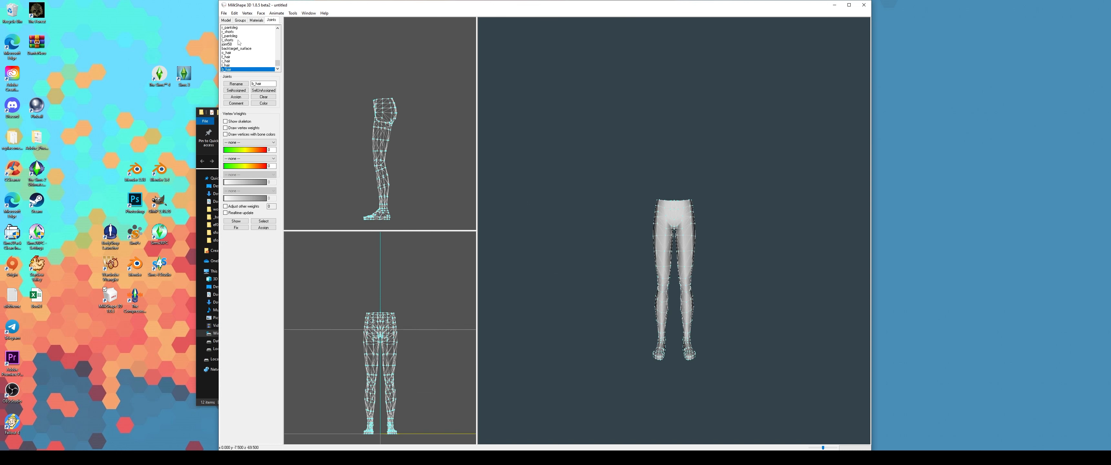
- Import the LOD 0 shorts mesh as a Wavefront OBJ alongside the naked bottom
{"action": "left_click", "coordinate": [224, 12]}
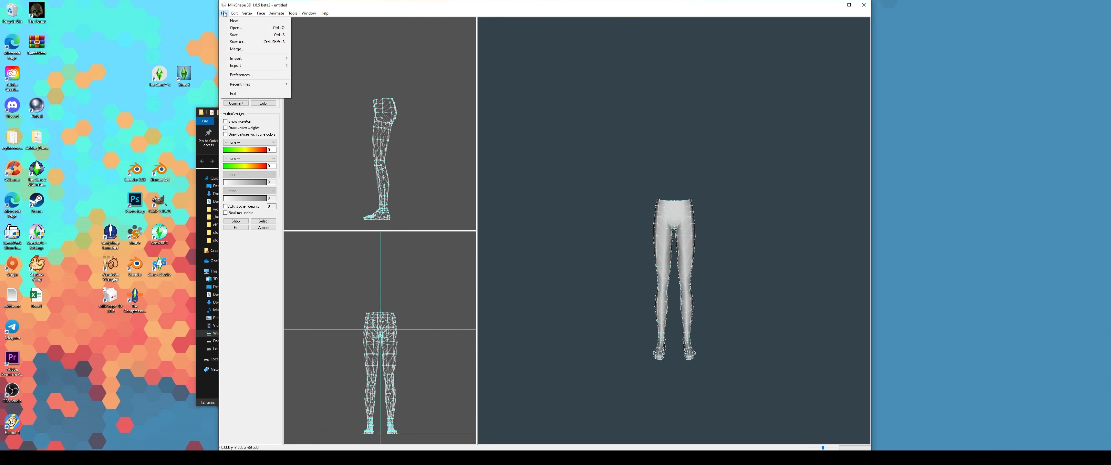
{"action": "mouse_move", "coordinate": [259, 58]}
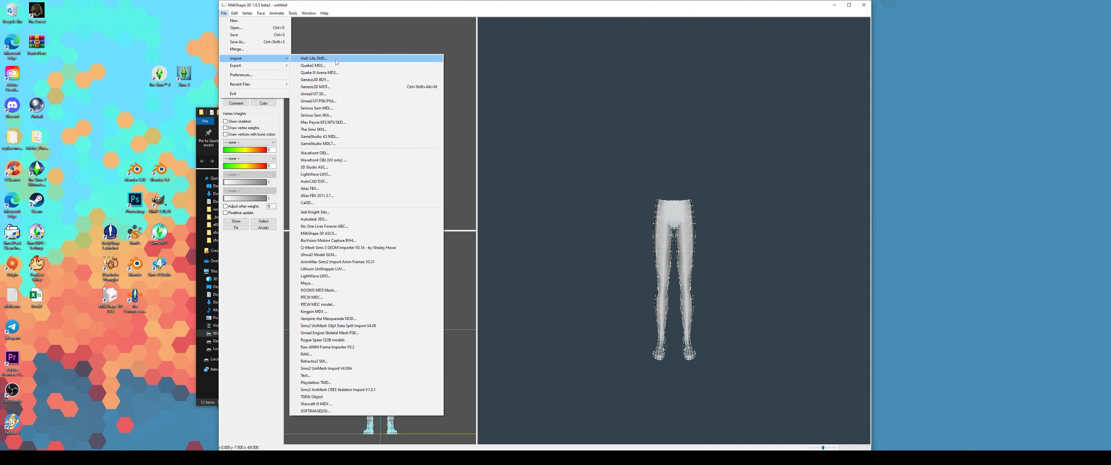
{"action": "left_click", "coordinate": [315, 153]}
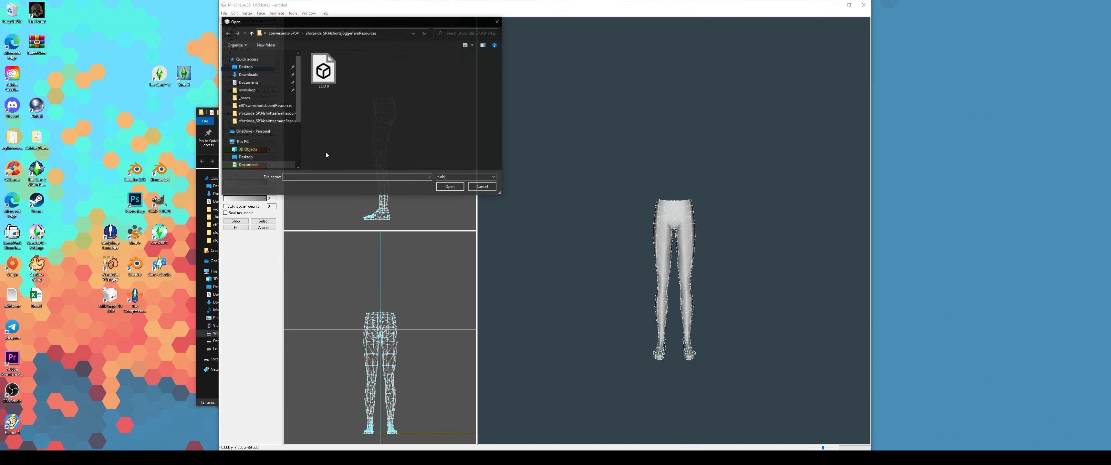
{"action": "left_click", "coordinate": [321, 65]}
{"action": "left_click", "coordinate": [450, 187]}
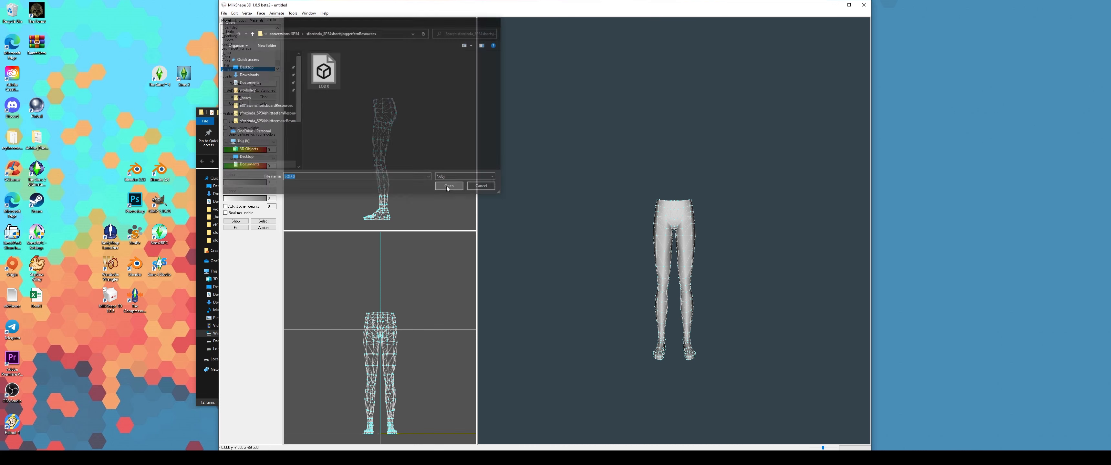
- Inspect the shorts' fit over the legs in the 3D view, toggling Colored Groups on and off
{"action": "left_click_drag", "start_coordinate": [673, 242], "coordinate": [521, 236]}
{"action": "right_click", "coordinate": [650, 240]}
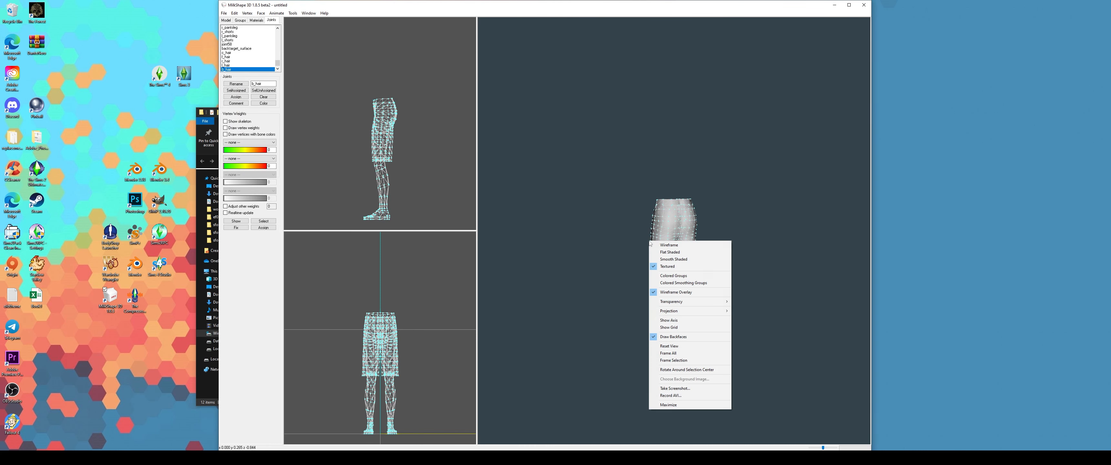
{"action": "left_click", "coordinate": [671, 276]}
{"action": "left_click_drag", "start_coordinate": [630, 280], "coordinate": [675, 279]}
{"action": "scroll", "coordinate": [709, 279], "scroll_direction": "up", "scroll_amount": 6}
{"action": "right_click", "coordinate": [675, 277]}
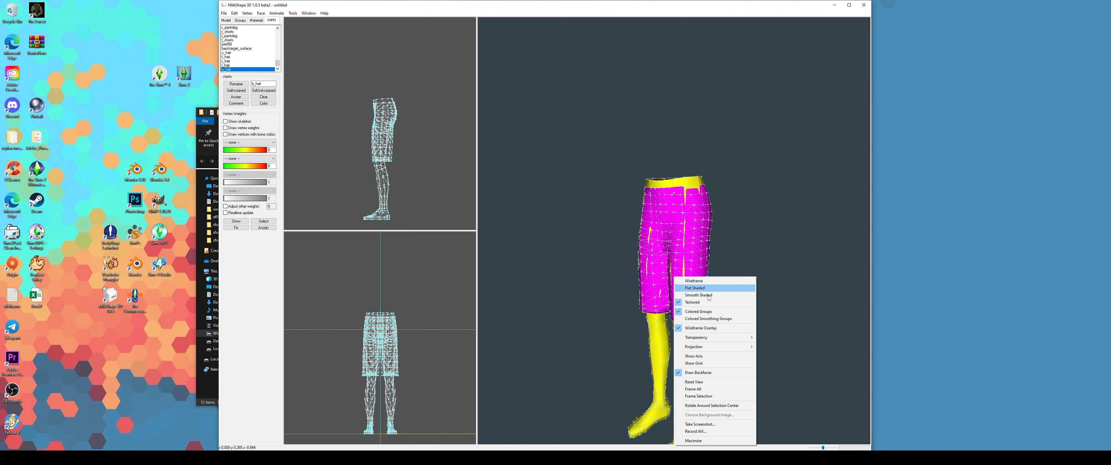
{"action": "left_click", "coordinate": [702, 314]}
{"action": "left_click_drag", "start_coordinate": [702, 314], "coordinate": [752, 317]}
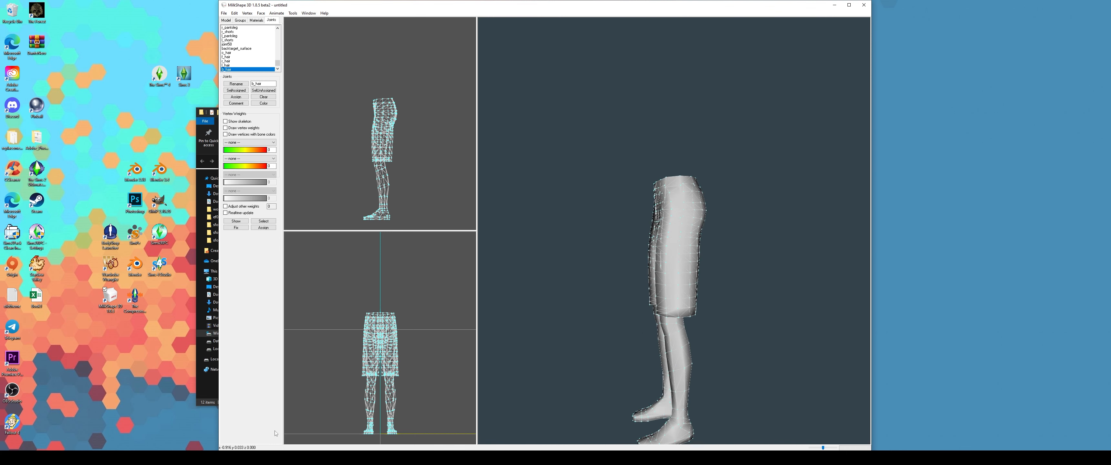
- Switch back to Blender, edit the shorts mesh and hide the nude body to expose the leg openings
{"action": "mouse_move", "coordinate": [230, 457]}
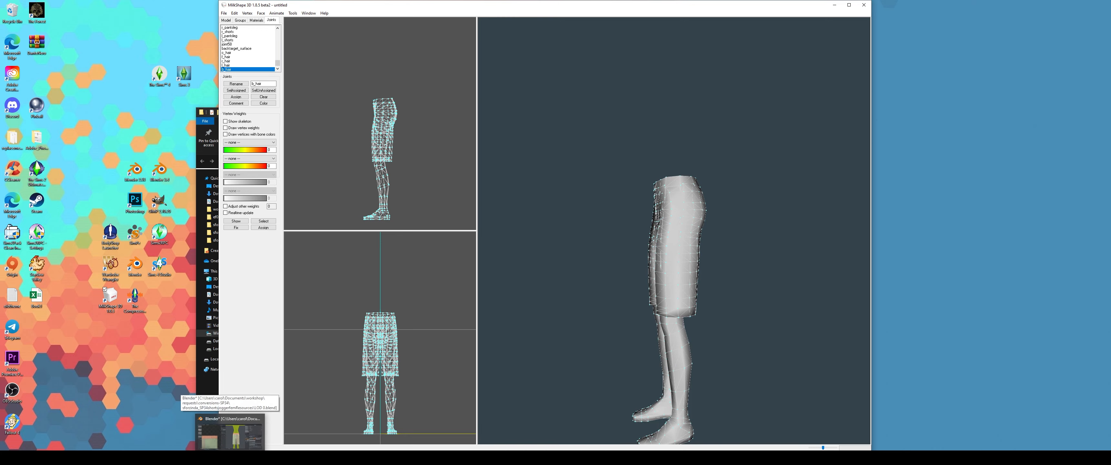
{"action": "left_click", "coordinate": [230, 436]}
{"action": "key", "text": "Tab"}
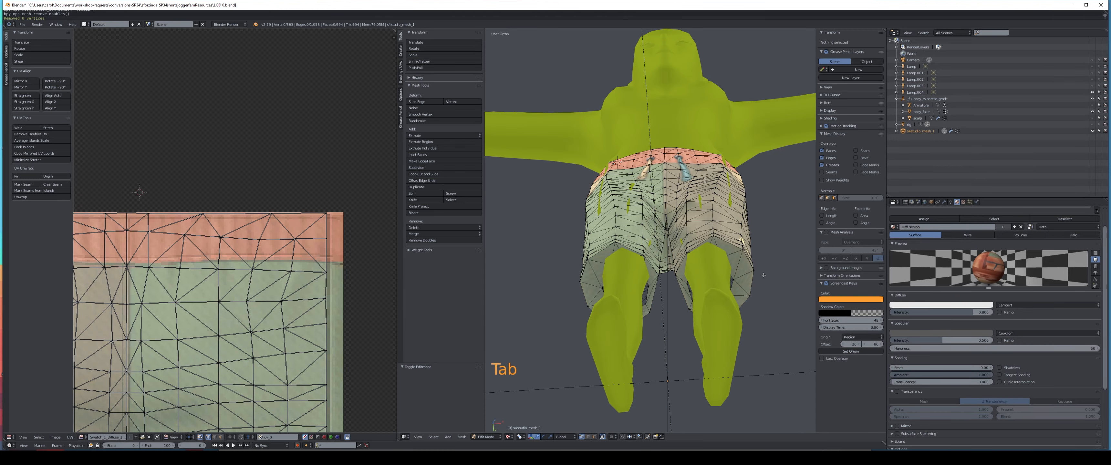
{"action": "middle_click_drag", "start_coordinate": [764, 275], "coordinate": [779, 274]}
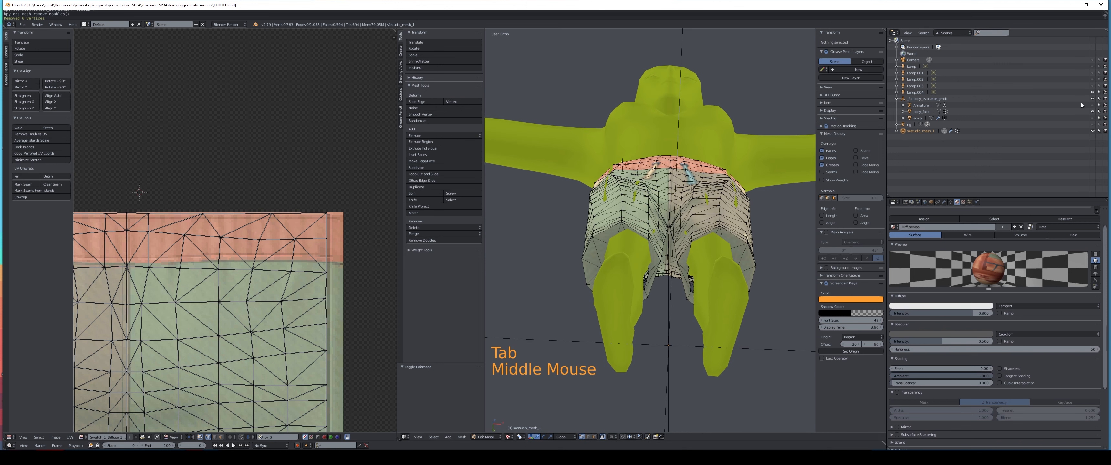
{"action": "left_click", "coordinate": [1093, 111]}
{"action": "middle_click_drag", "start_coordinate": [613, 277], "coordinate": [599, 280]}
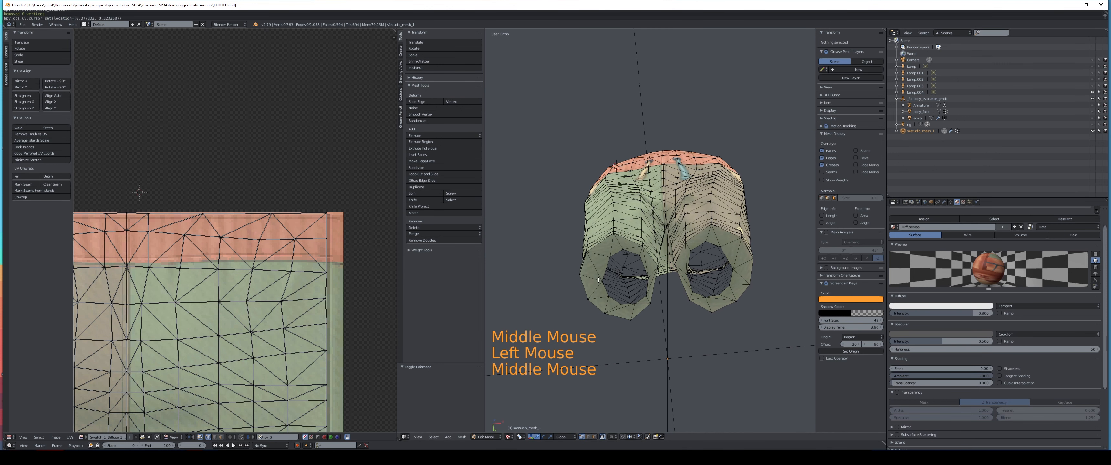
- Select the faces of both shorts leg openings by box-selecting their two UV strips, and inspect the openings on the mesh
{"action": "left_click", "coordinate": [592, 273]}
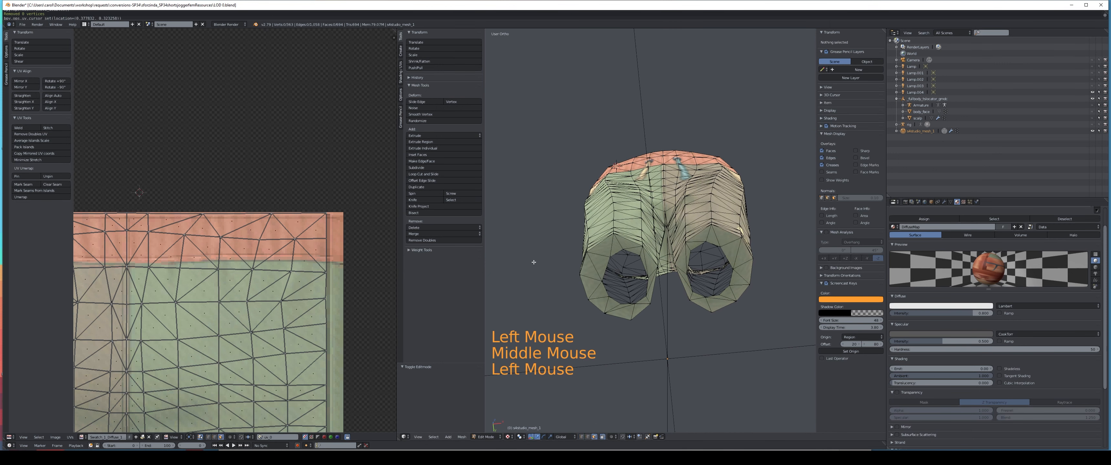
{"action": "scroll", "coordinate": [292, 279], "scroll_direction": "down", "scroll_amount": 5}
{"action": "middle_click_drag", "start_coordinate": [341, 388], "coordinate": [286, 294]}
{"action": "scroll", "coordinate": [292, 279], "scroll_direction": "down", "scroll_amount": 1}
{"action": "scroll", "coordinate": [292, 278], "scroll_direction": "down", "scroll_amount": 1}
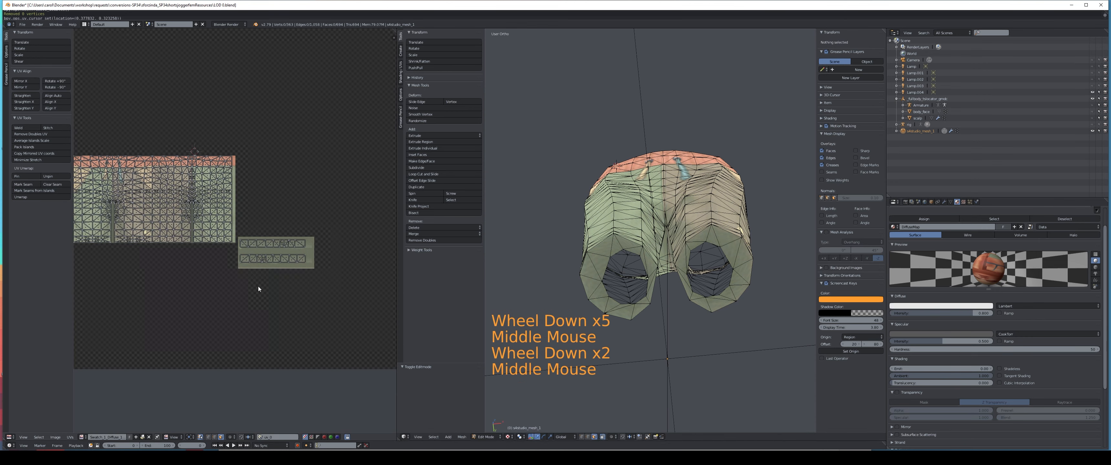
{"action": "right_click", "coordinate": [603, 252]}
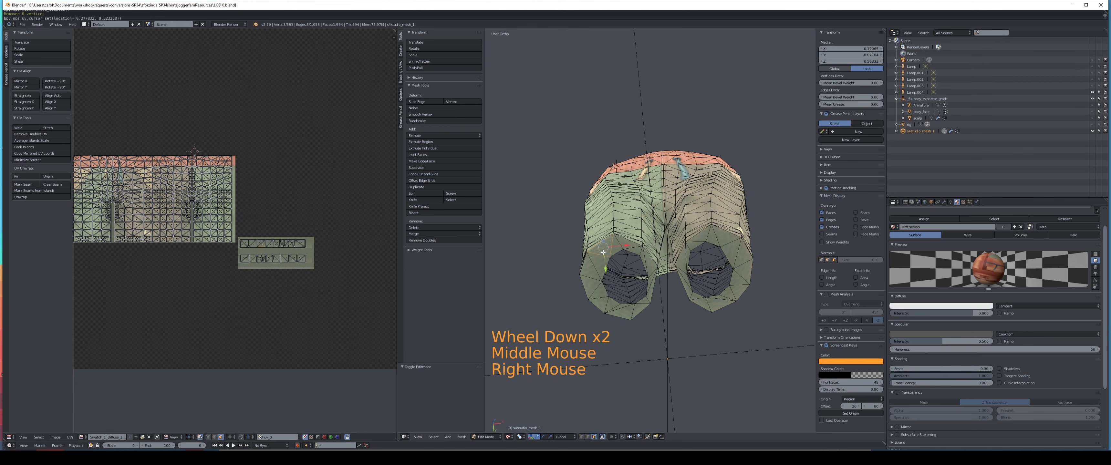
{"action": "scroll", "coordinate": [291, 274], "scroll_direction": "up", "scroll_amount": 3}
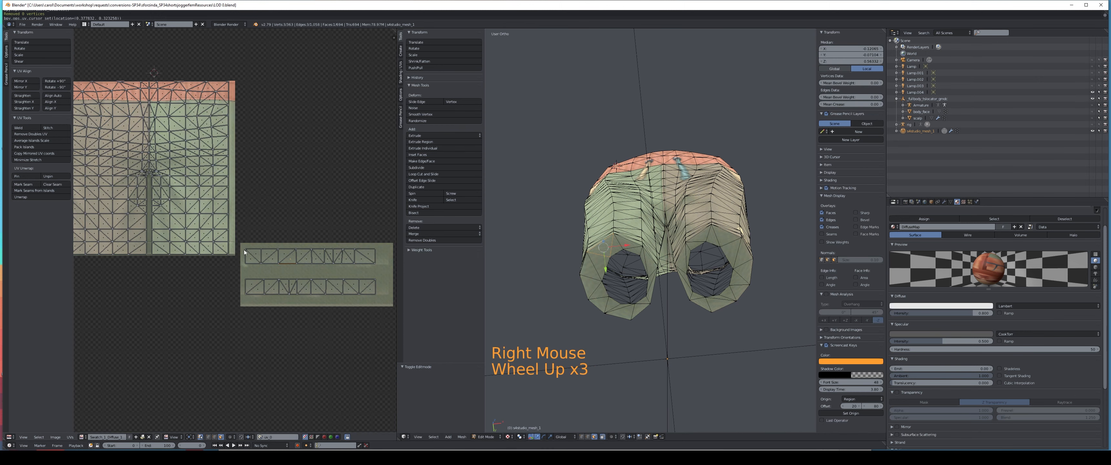
{"action": "key", "text": "b"}
{"action": "left_click_drag", "start_coordinate": [241, 241], "coordinate": [381, 306]}
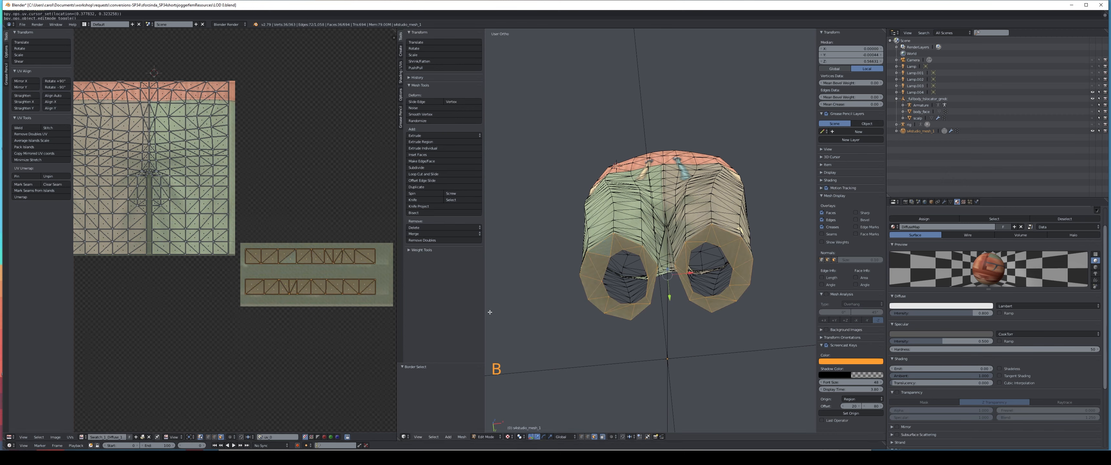
{"action": "middle_click_drag", "start_coordinate": [709, 273], "coordinate": [697, 297]}
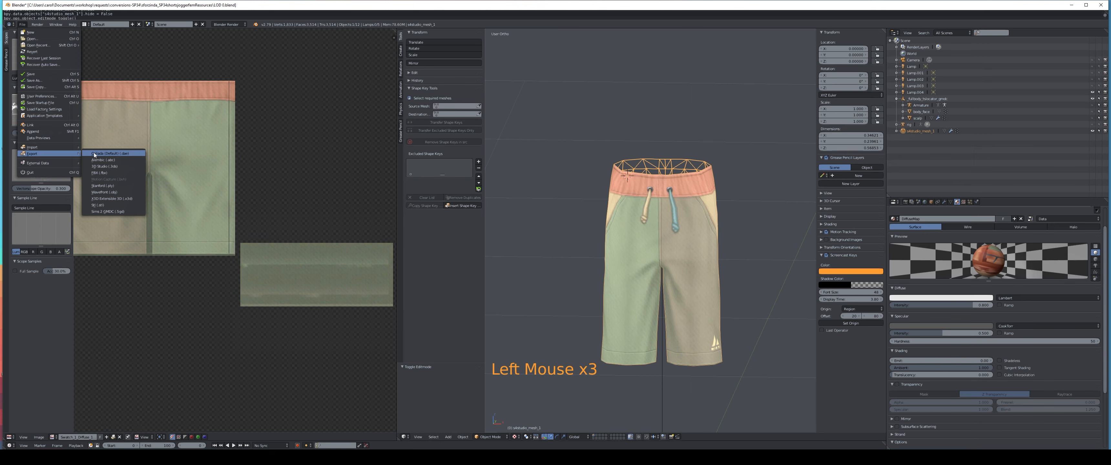
- Export the shorts mesh as a Wavefront OBJ, overwriting the existing LOD 0 file in the jogger shorts resources folder
{"action": "left_click", "coordinate": [101, 193]}
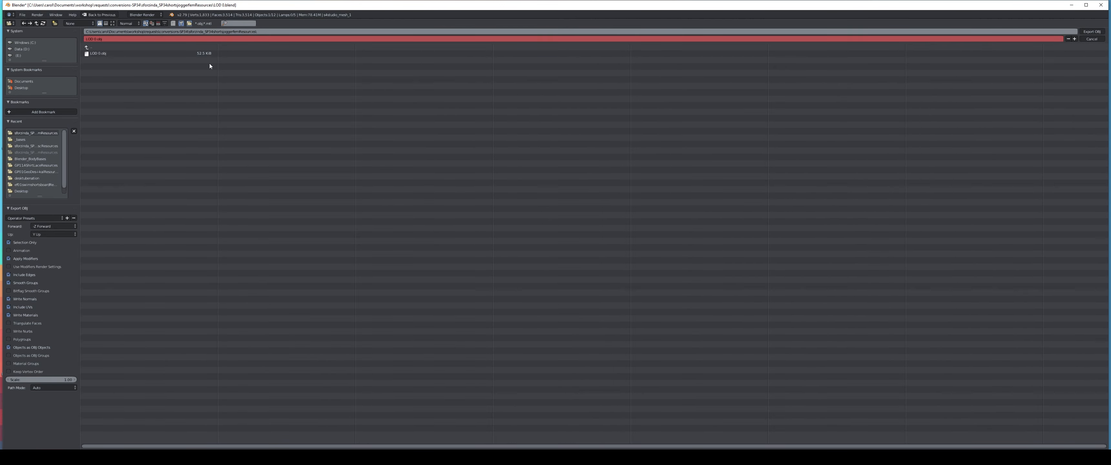
{"action": "left_click", "coordinate": [103, 53]}
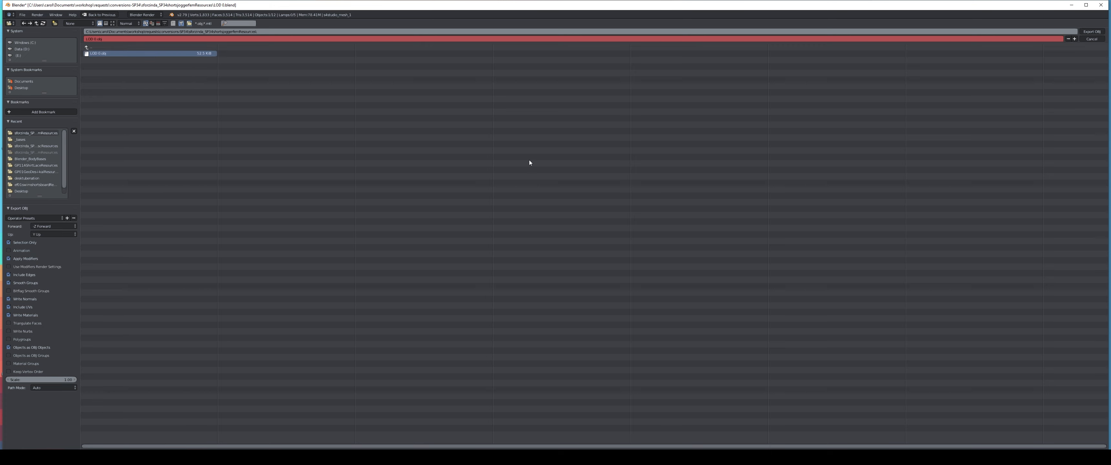
{"action": "left_click", "coordinate": [1092, 32]}
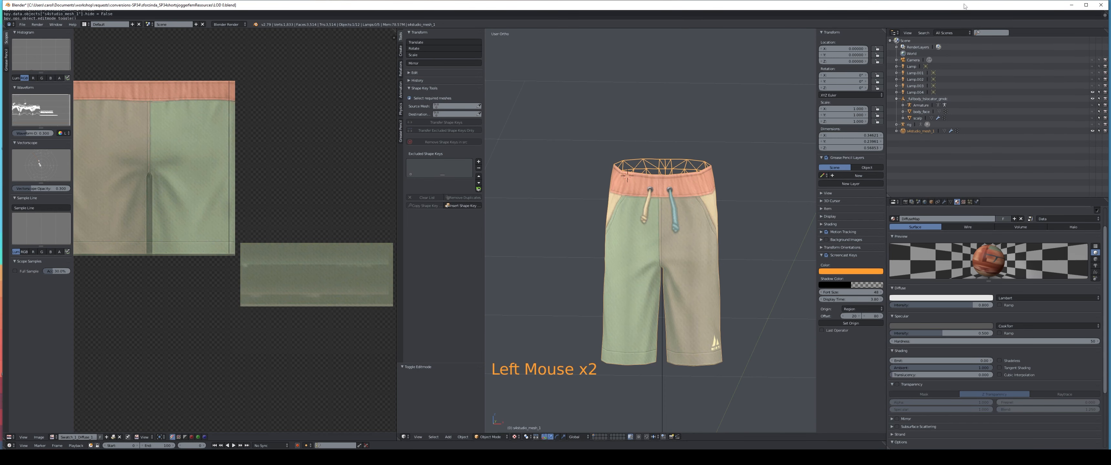
- Switch to MilkShape, delete the old default shorts group and import the re-exported LOD 0 OBJ in its place
{"action": "left_click", "coordinate": [1071, 5]}
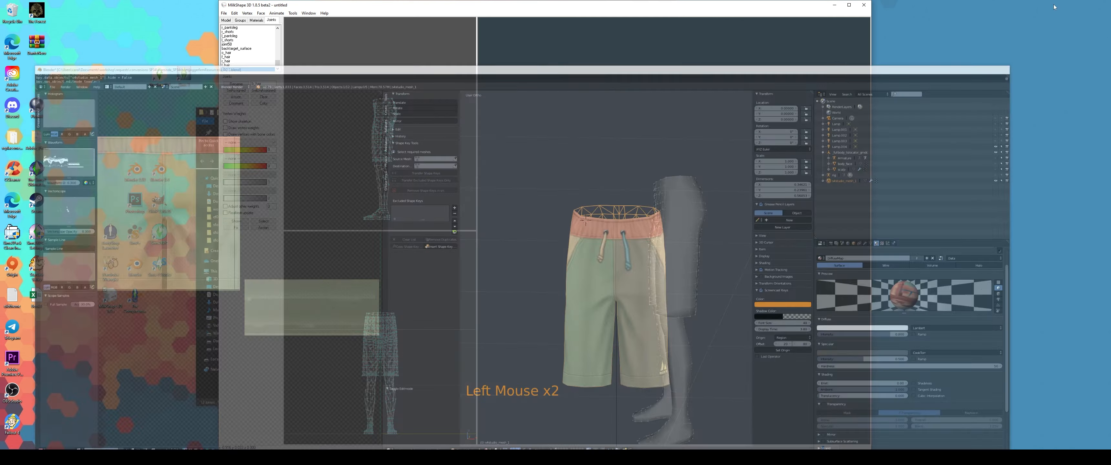
{"action": "left_click", "coordinate": [240, 21]}
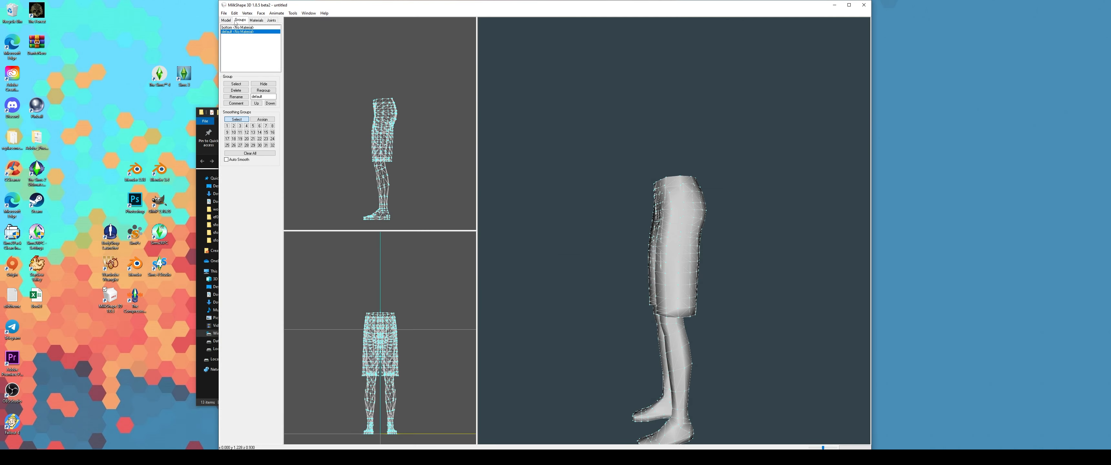
{"action": "left_click", "coordinate": [241, 91]}
{"action": "left_click", "coordinate": [224, 13]}
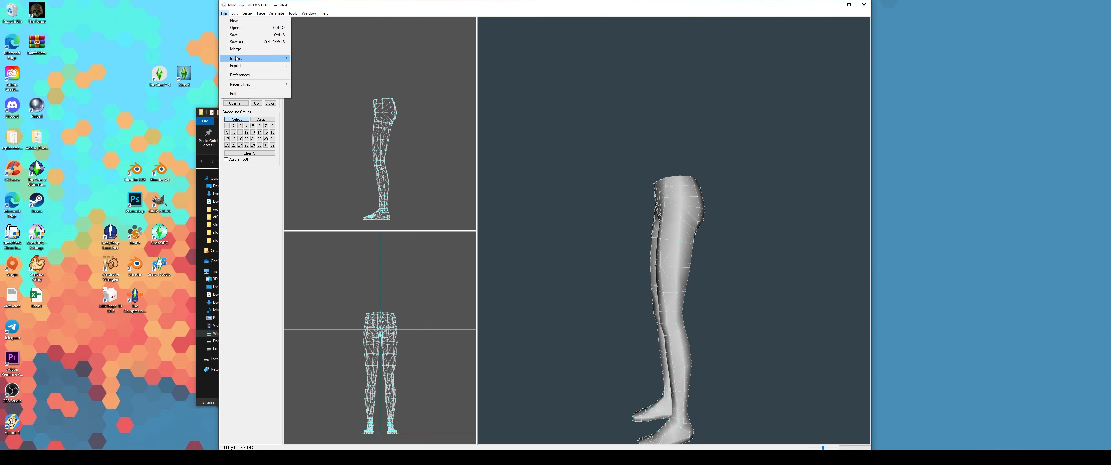
{"action": "mouse_move", "coordinate": [239, 58]}
{"action": "left_click", "coordinate": [334, 153]}
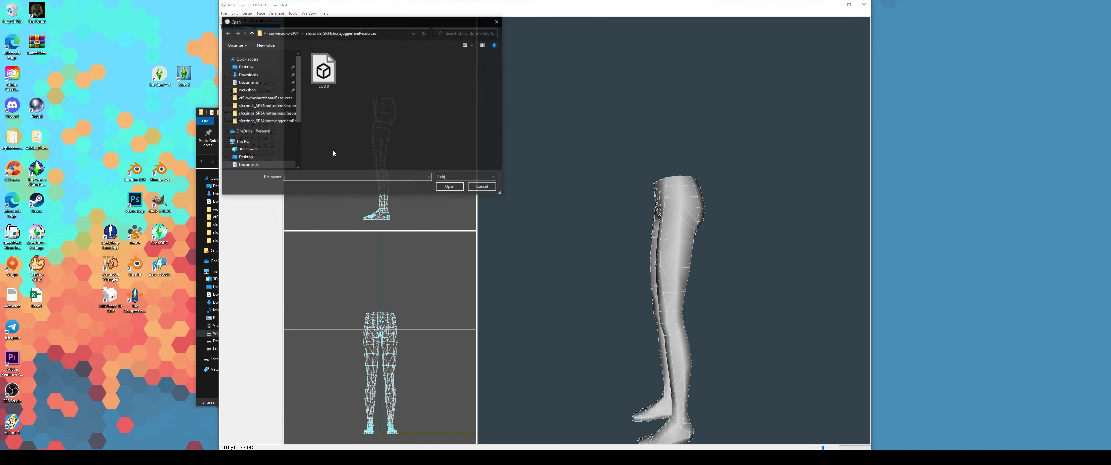
{"action": "key", "text": "Return"}
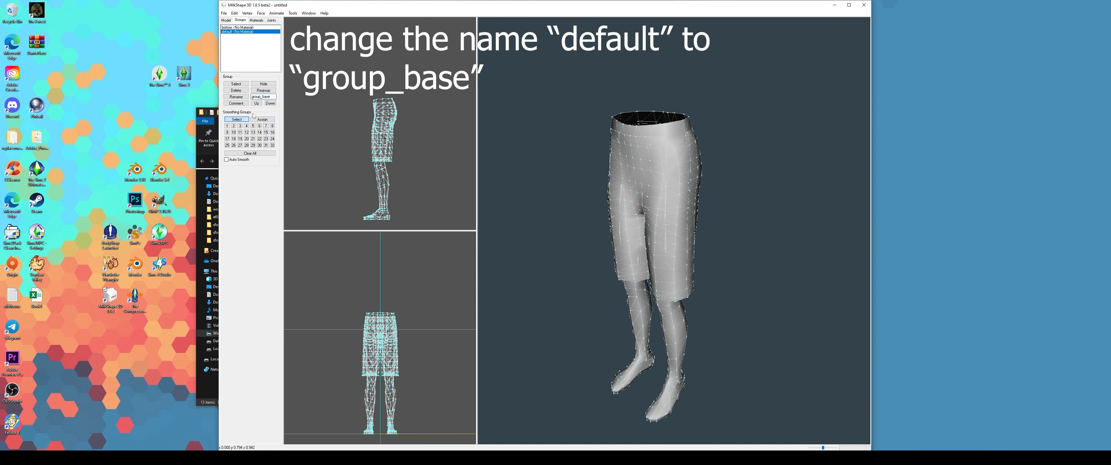
- Rename the default shorts group to group_base and delete the naked bottom group
{"action": "left_click", "coordinate": [236, 98]}
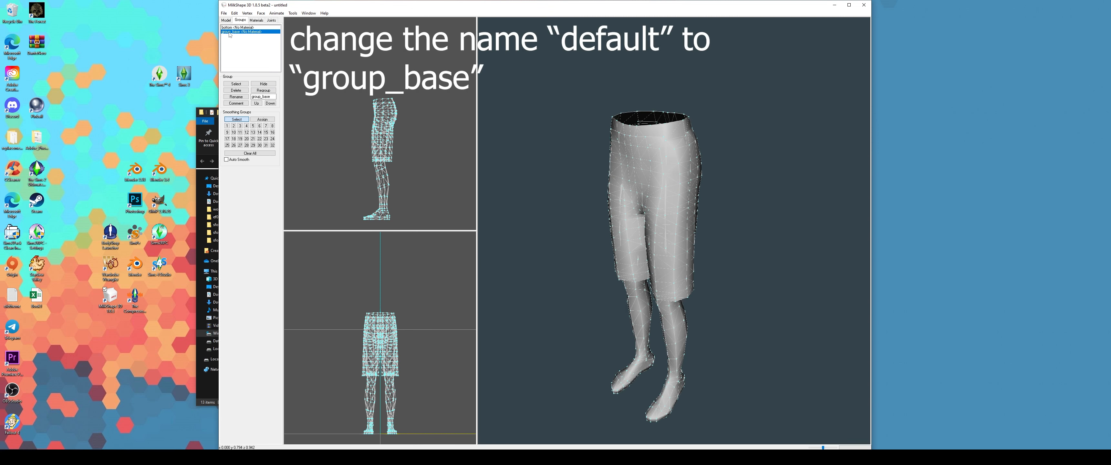
{"action": "left_click", "coordinate": [239, 27]}
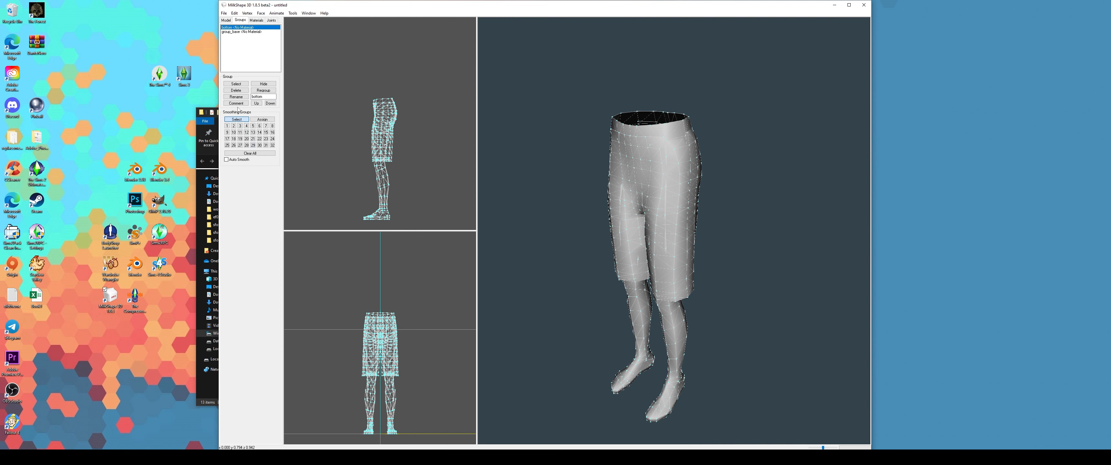
{"action": "left_click", "coordinate": [236, 91]}
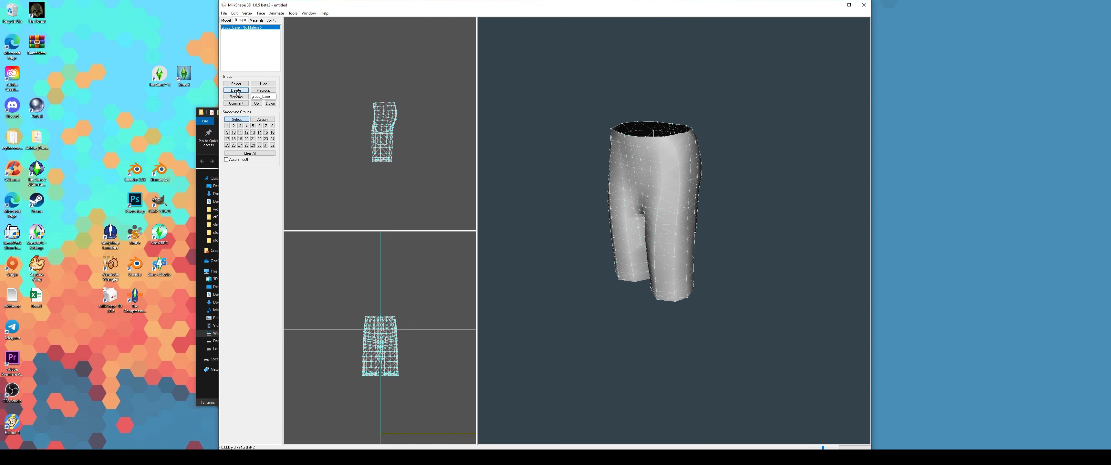
- Export the shorts as a TSRW Object (WSO) into the jogger shorts resources folder and undo the bottom group's deletion
{"action": "left_click", "coordinate": [224, 13]}
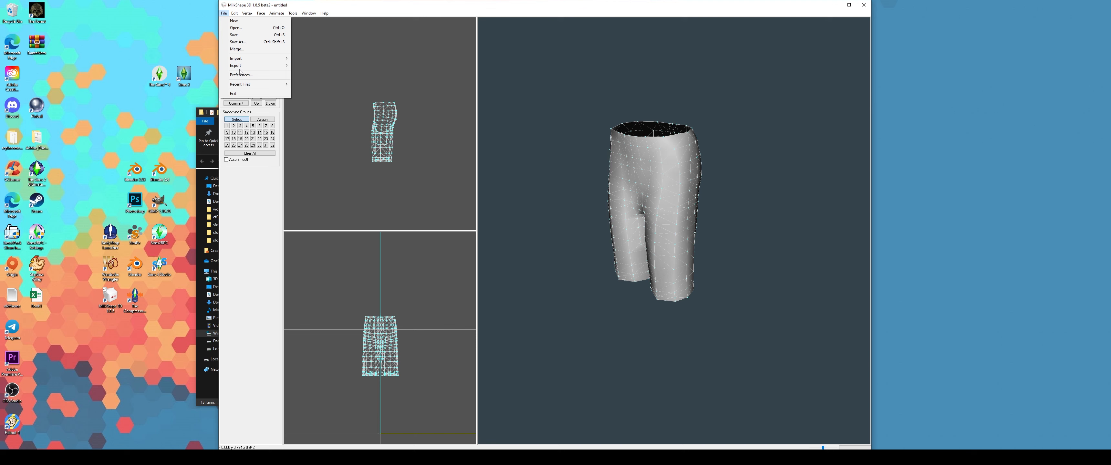
{"action": "mouse_move", "coordinate": [258, 68]}
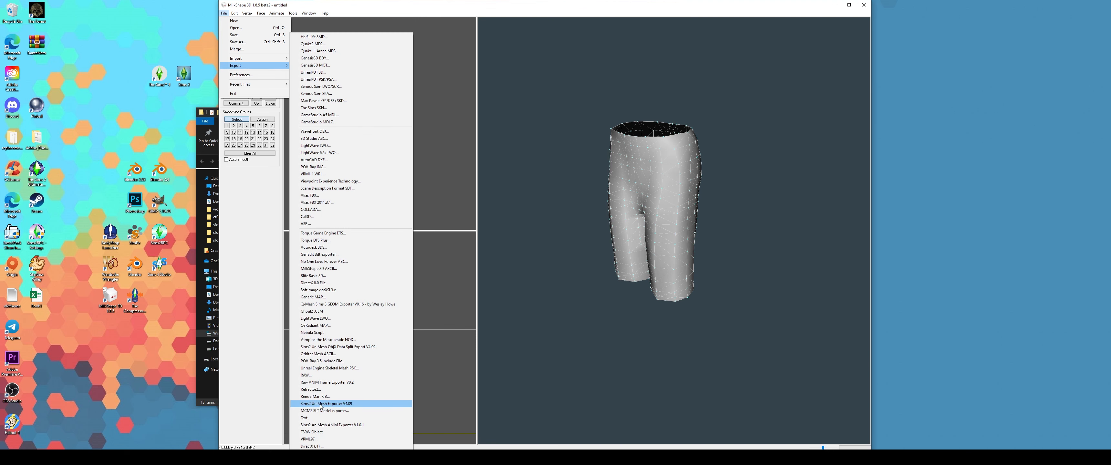
{"action": "left_click", "coordinate": [318, 432]}
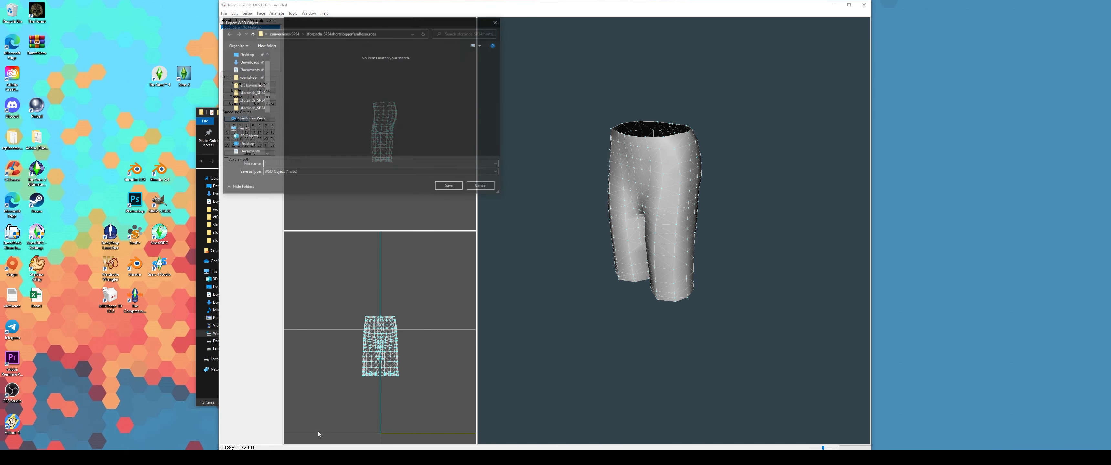
{"action": "left_click_drag", "start_coordinate": [352, 22], "coordinate": [435, 142]}
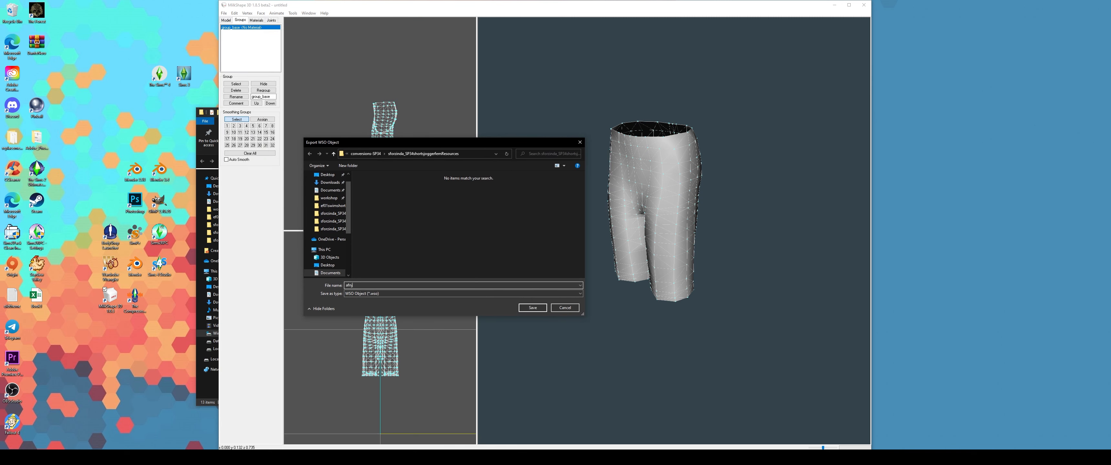
{"action": "key", "text": "Return"}
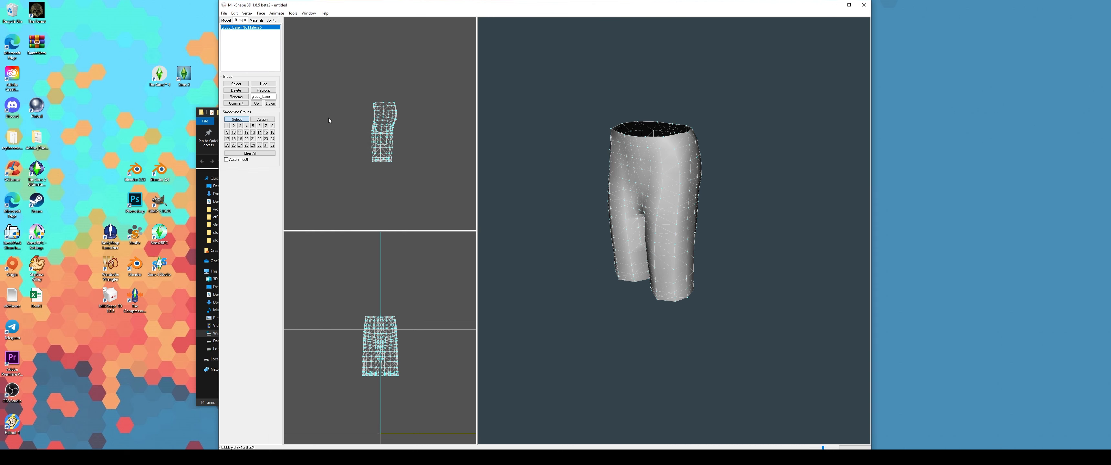
{"action": "key", "text": "ctrl+z"}
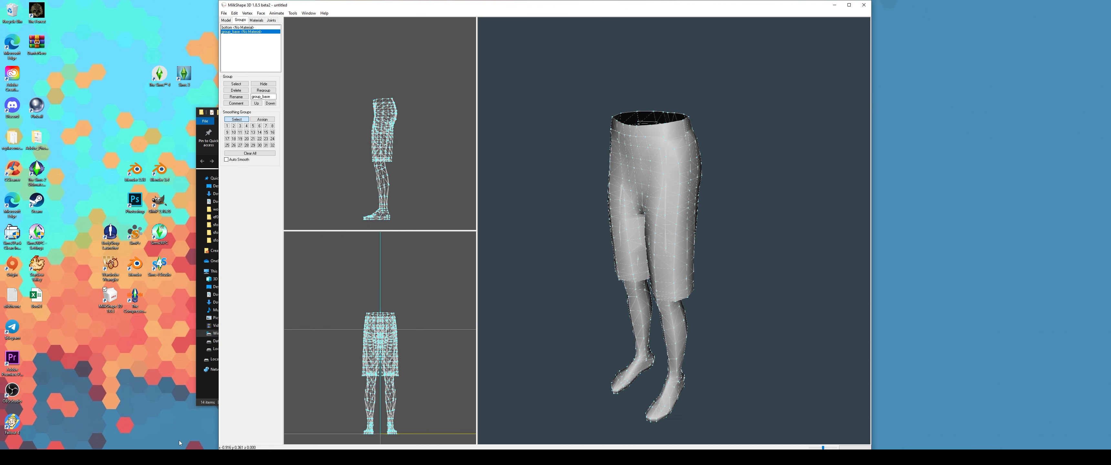
- Launch MeshToolKit from the MeshToolKit_1_4_9_0 folder, turn MilkShape's model to a front view and bring the toolkit window back over it
{"action": "mouse_move", "coordinate": [166, 458]}
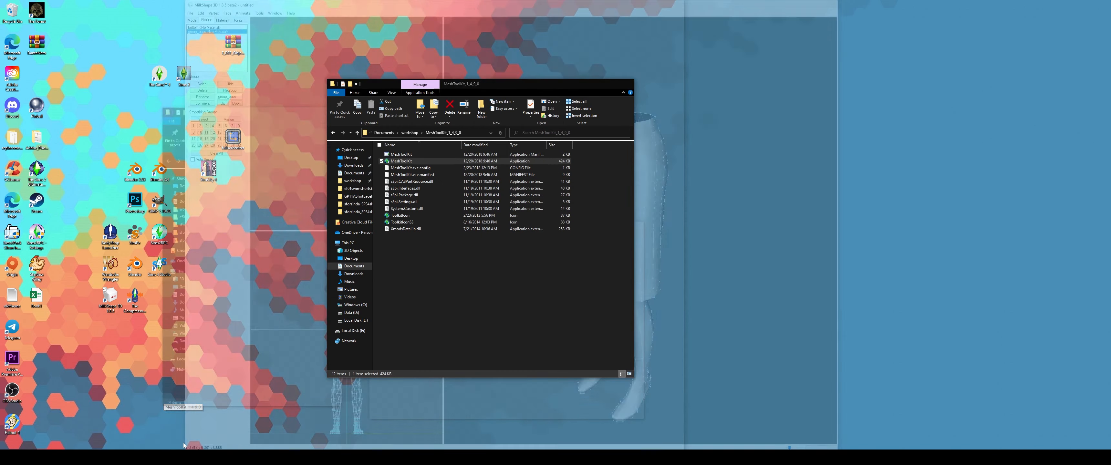
{"action": "left_click", "coordinate": [184, 445]}
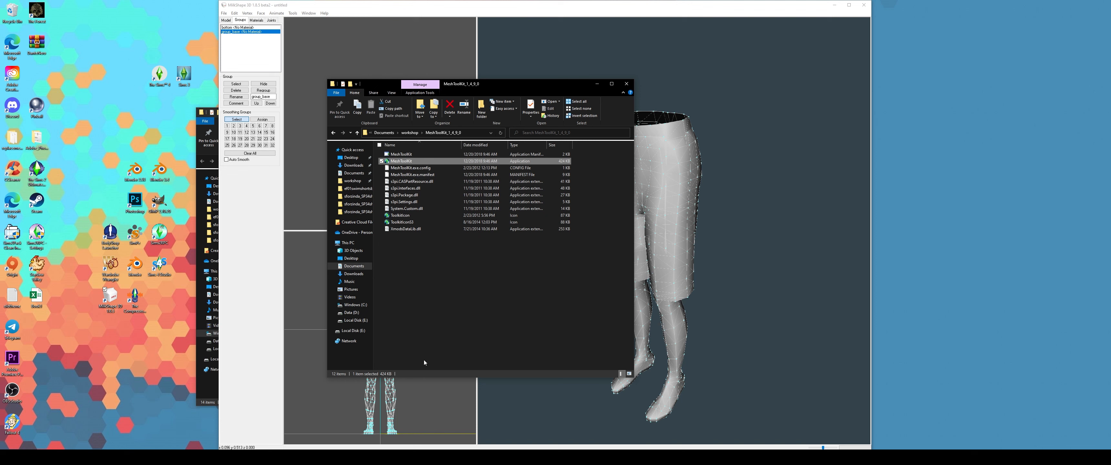
{"action": "double_click", "coordinate": [448, 162]}
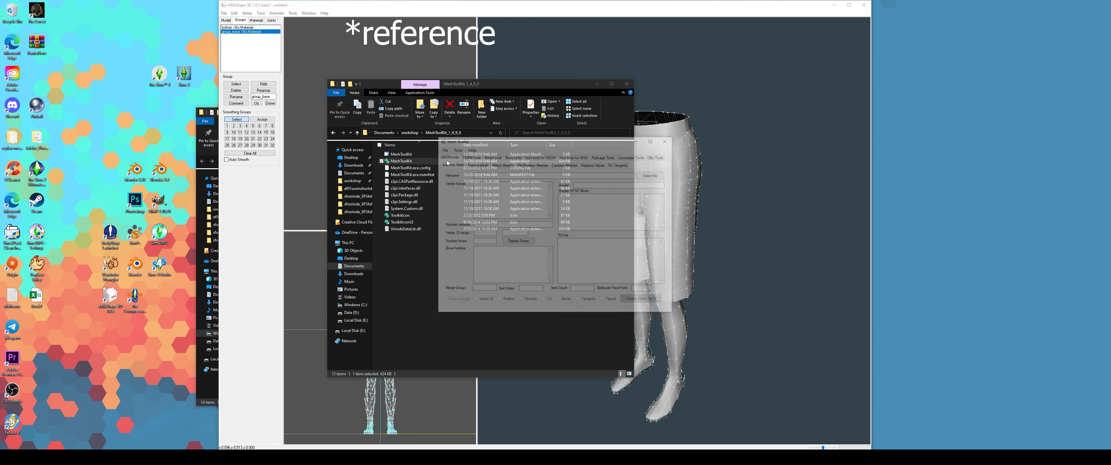
{"action": "left_click_drag", "start_coordinate": [545, 143], "coordinate": [377, 179]}
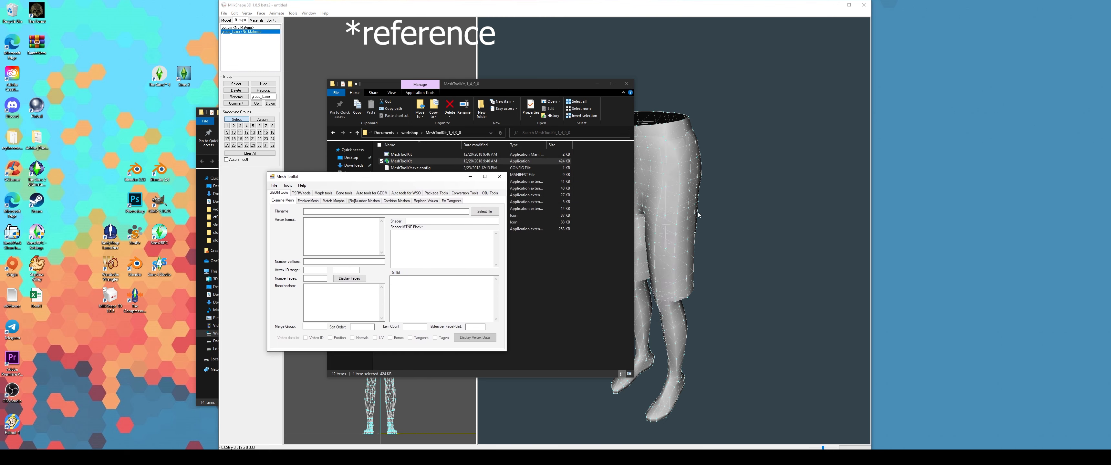
{"action": "left_click_drag", "start_coordinate": [421, 186], "coordinate": [287, 193]}
{"action": "left_click_drag", "start_coordinate": [730, 198], "coordinate": [750, 191]}
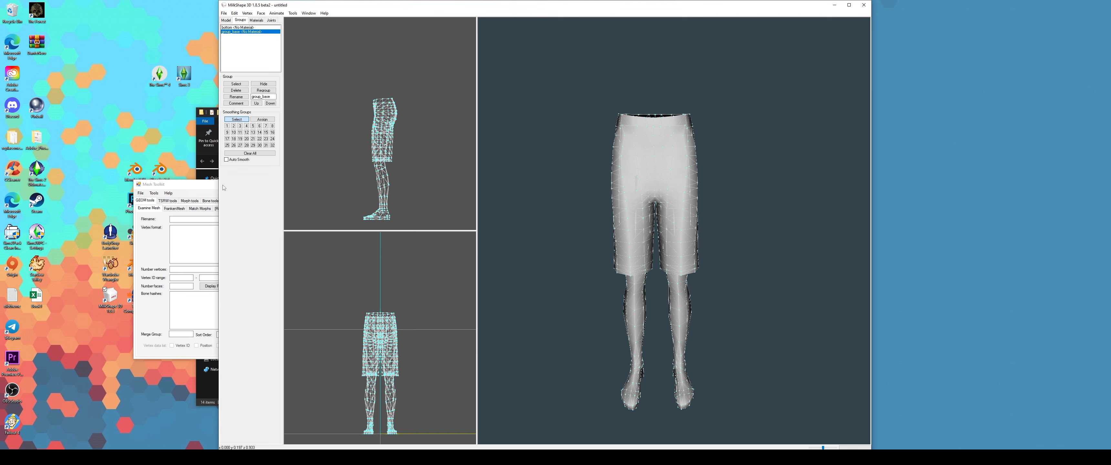
{"action": "left_click_drag", "start_coordinate": [224, 187], "coordinate": [409, 201]}
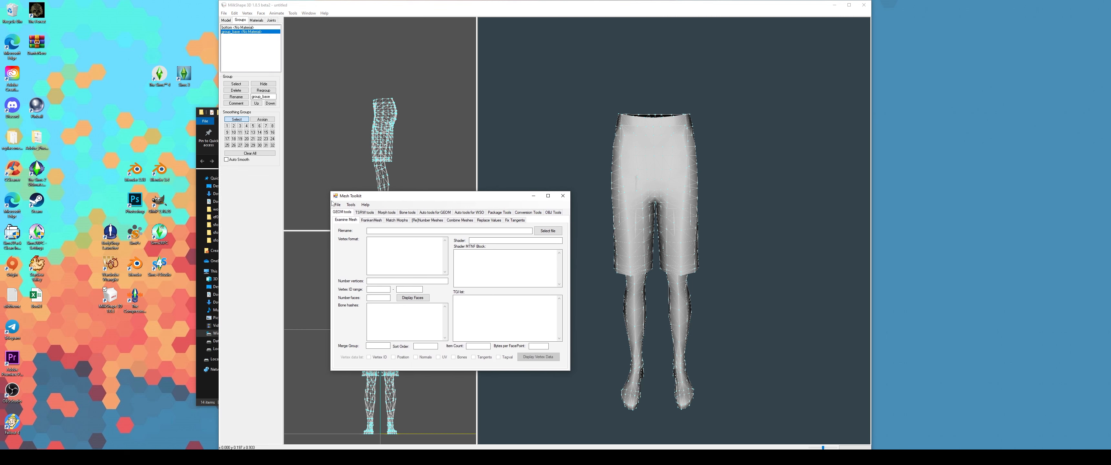
- Open Auto-assign Bones for WSO meshes and load the exported shorts WSO as the mesh to modify
{"action": "left_click", "coordinate": [476, 214]}
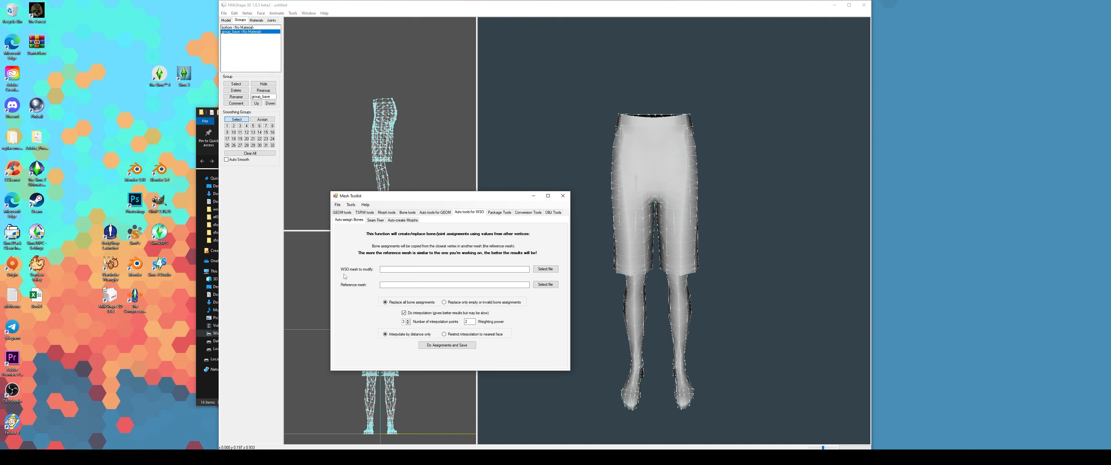
{"action": "left_click", "coordinate": [545, 269]}
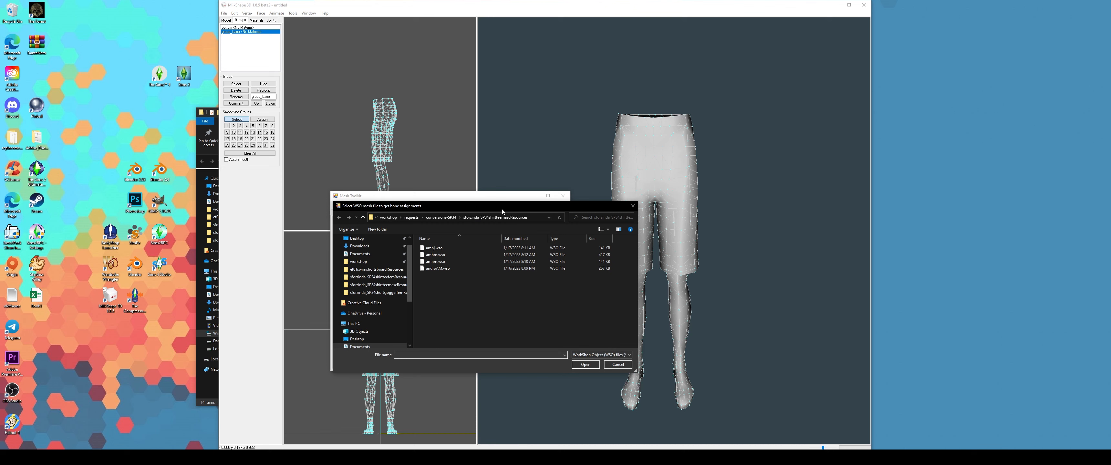
{"action": "left_click", "coordinate": [378, 293]}
{"action": "left_click", "coordinate": [435, 257]}
{"action": "left_click", "coordinate": [591, 366]}
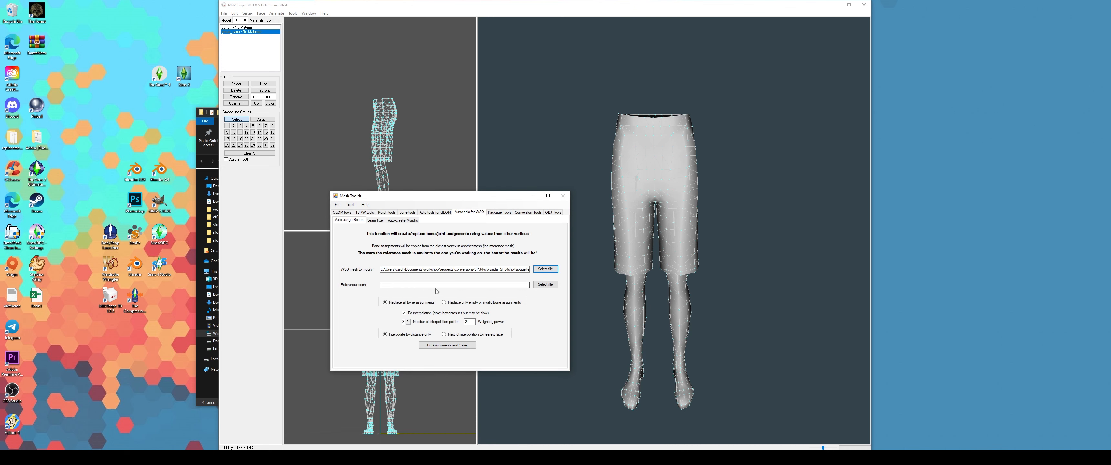
- Load afhj.wso from the adult jogger pants fem resources folder as the reference mesh and check the end of its path
{"action": "left_click", "coordinate": [545, 284]}
{"action": "left_click", "coordinate": [425, 219]}
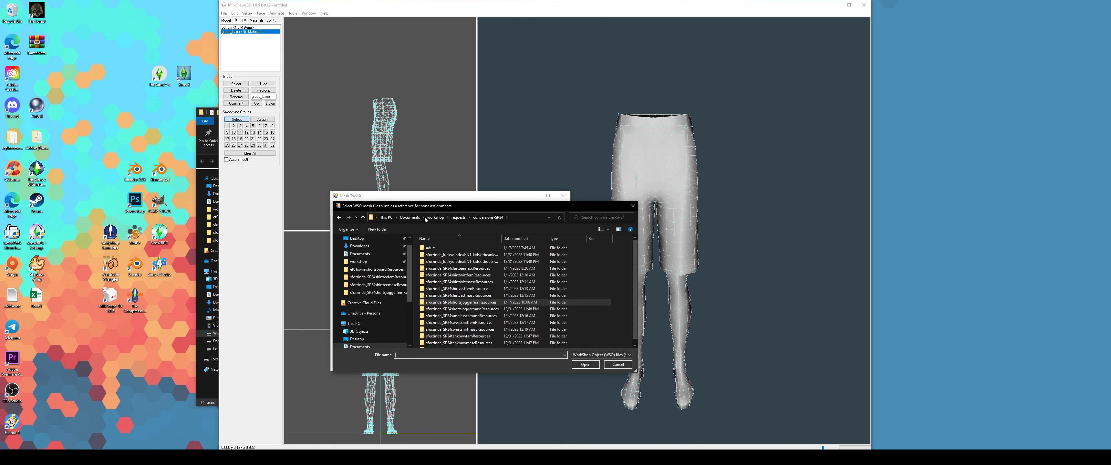
{"action": "double_click", "coordinate": [432, 249]}
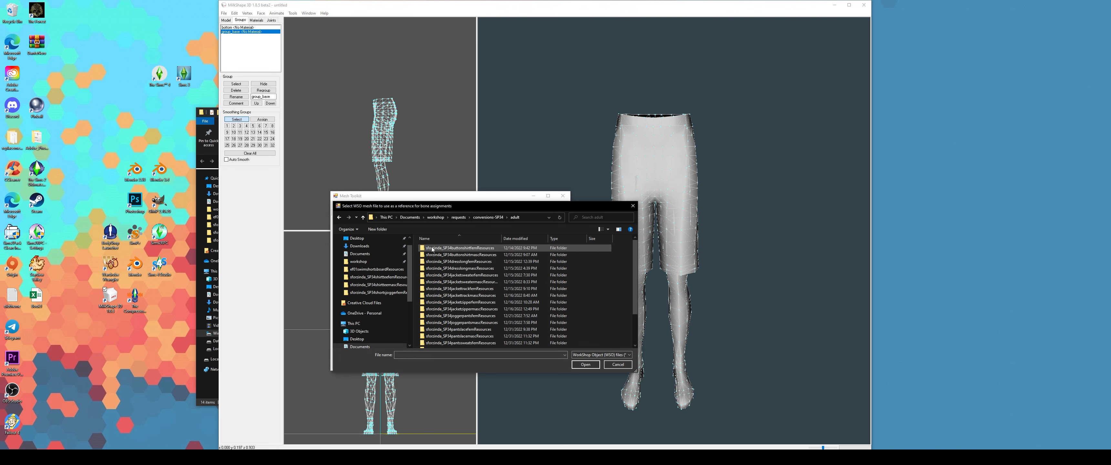
{"action": "double_click", "coordinate": [482, 316]}
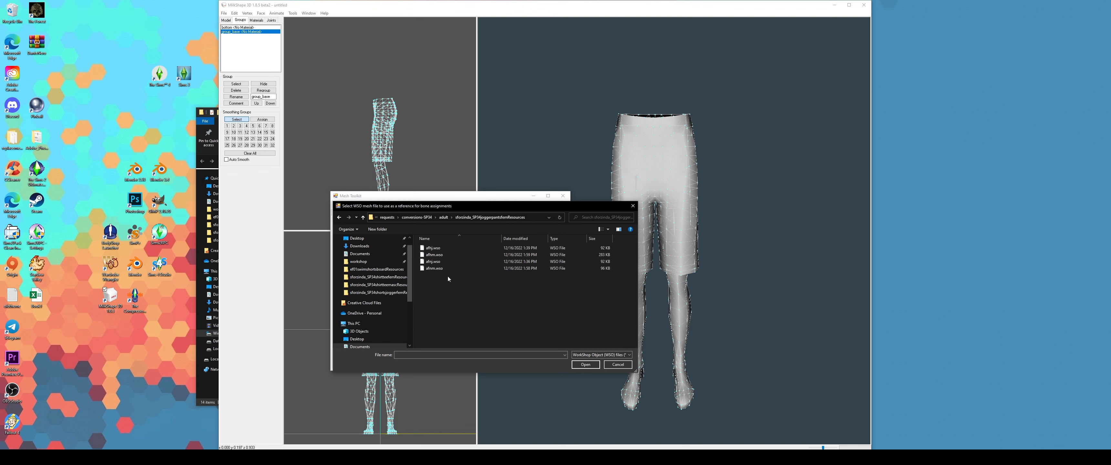
{"action": "left_click", "coordinate": [443, 250]}
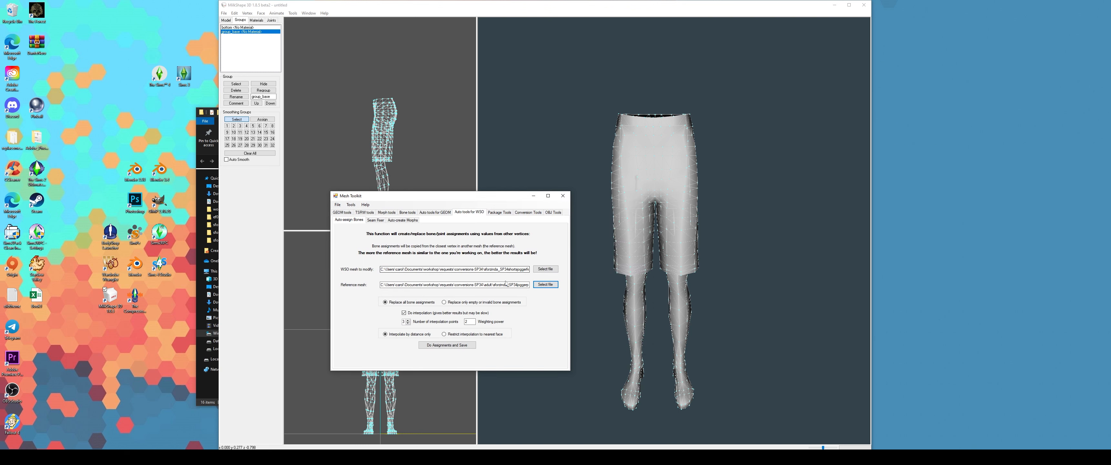
{"action": "left_click_drag", "start_coordinate": [521, 285], "coordinate": [564, 286]}
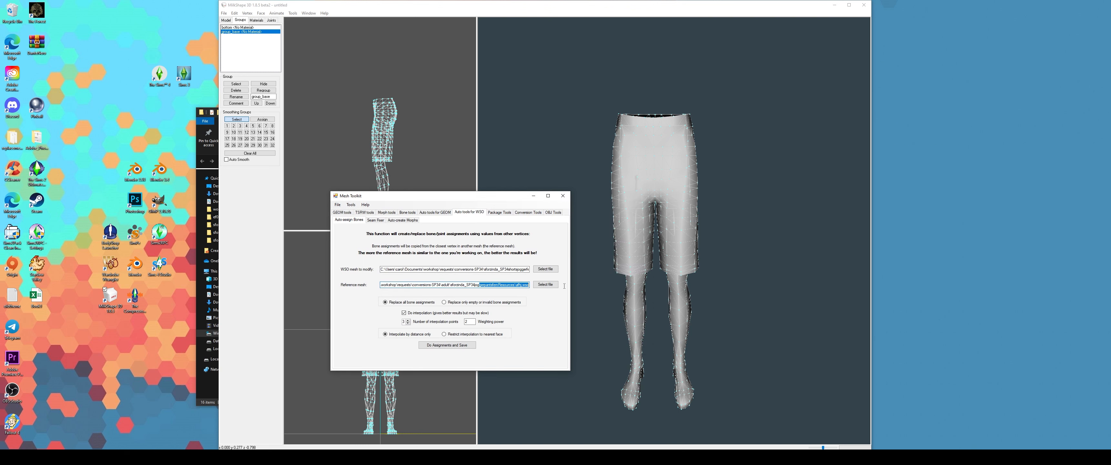
{"action": "left_click", "coordinate": [523, 285]}
- Run the bone assignments, save the modified mesh as afhj in the jogger shorts fem resources folder and close MeshToolKit
{"action": "left_click", "coordinate": [445, 345]}
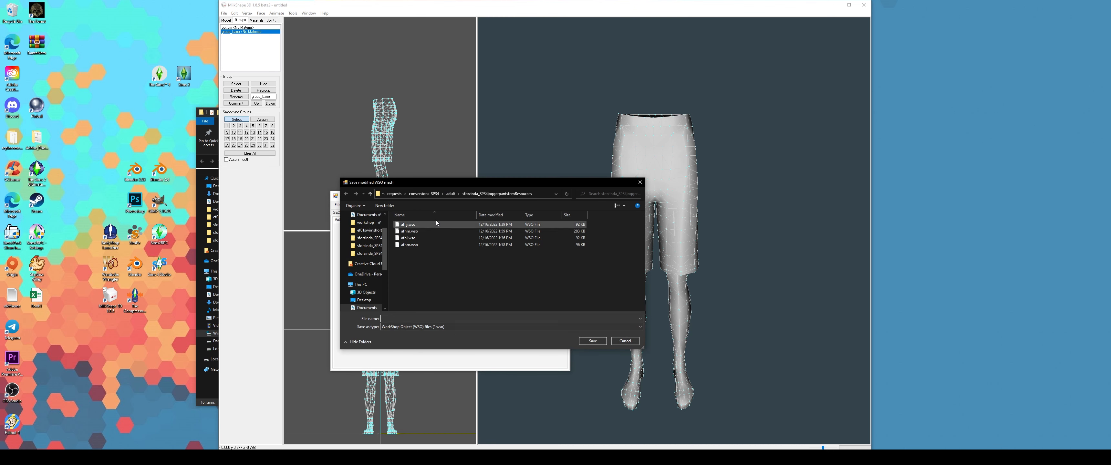
{"action": "left_click", "coordinate": [424, 194]}
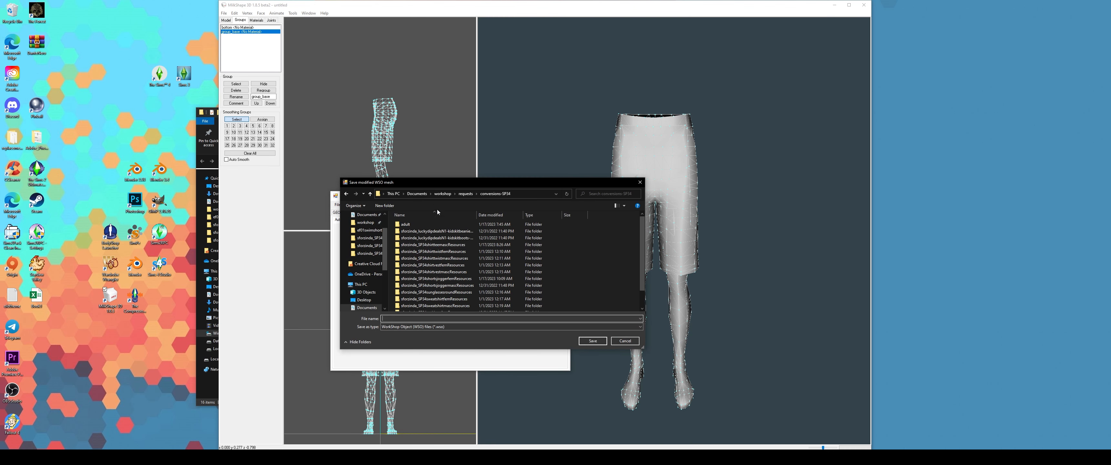
{"action": "double_click", "coordinate": [453, 279]}
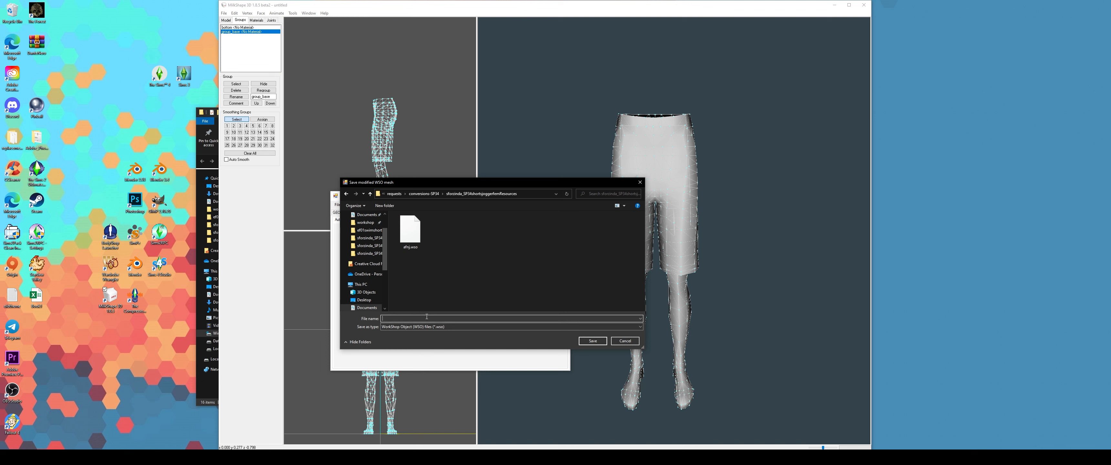
{"action": "type", "text": "afhj"}
{"action": "key", "text": "Return"}
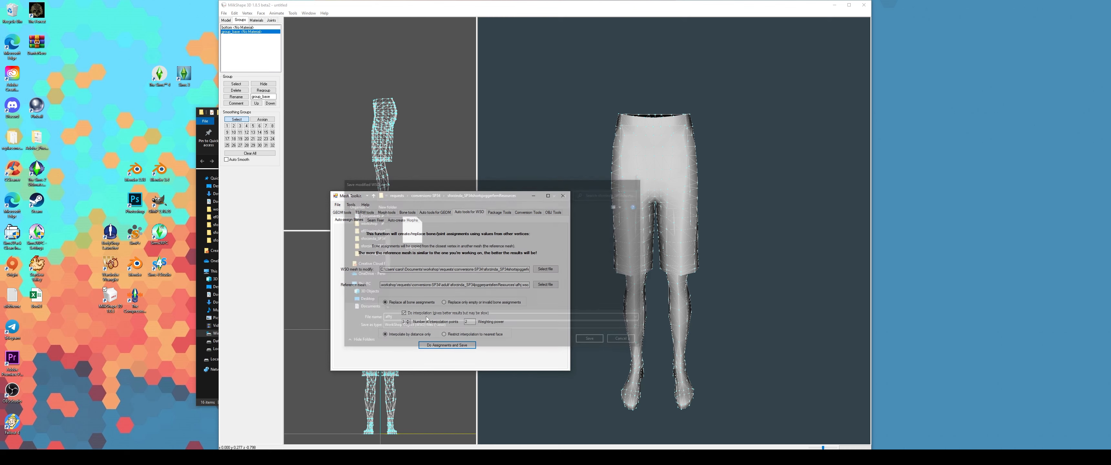
{"action": "left_click", "coordinate": [563, 196]}
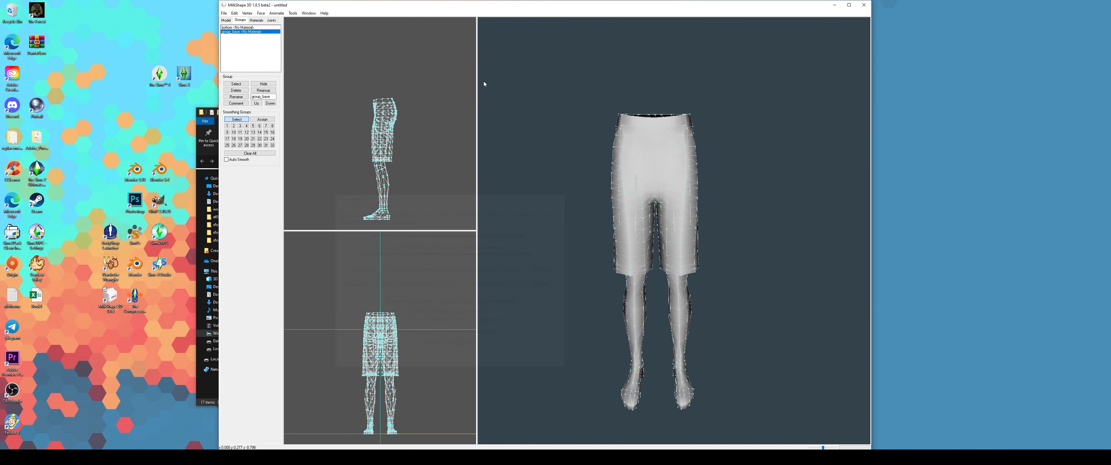
- Delete the group_base shorts group and import the bone-assigned afhj WSO mesh in its place
{"action": "left_click", "coordinate": [236, 90]}
{"action": "left_click", "coordinate": [224, 13]}
{"action": "mouse_move", "coordinate": [235, 60]}
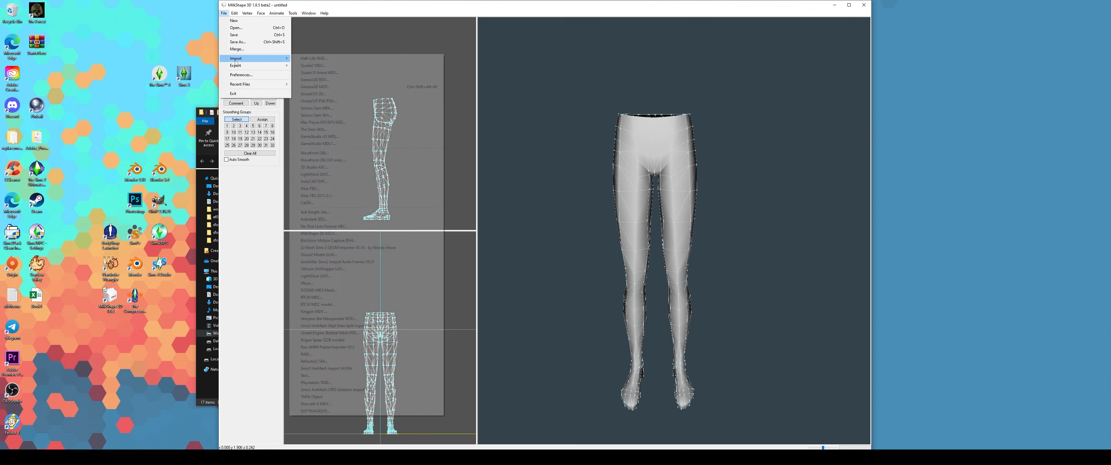
{"action": "left_click", "coordinate": [342, 397]}
{"action": "left_click", "coordinate": [408, 199]}
{"action": "left_click", "coordinate": [539, 309]}
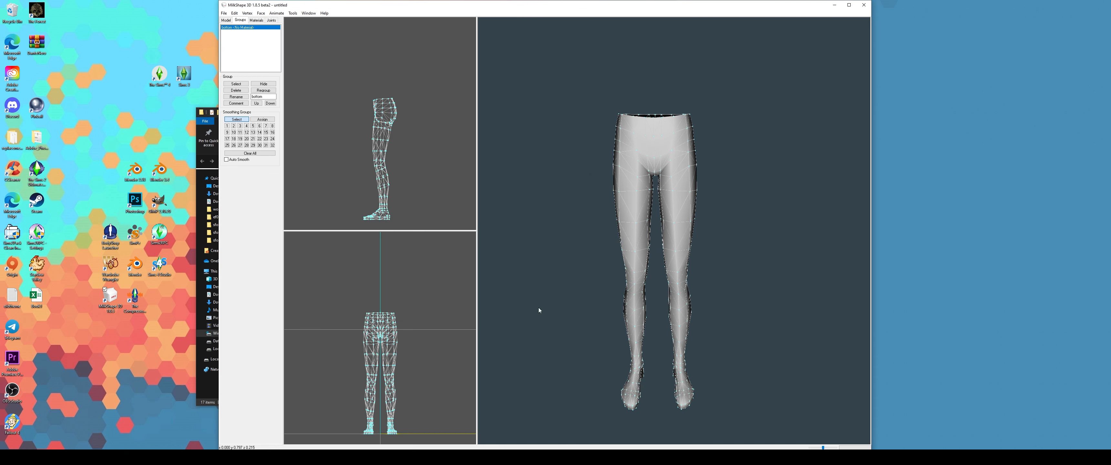
{"action": "scroll", "coordinate": [661, 296], "scroll_direction": "up", "scroll_amount": 3}
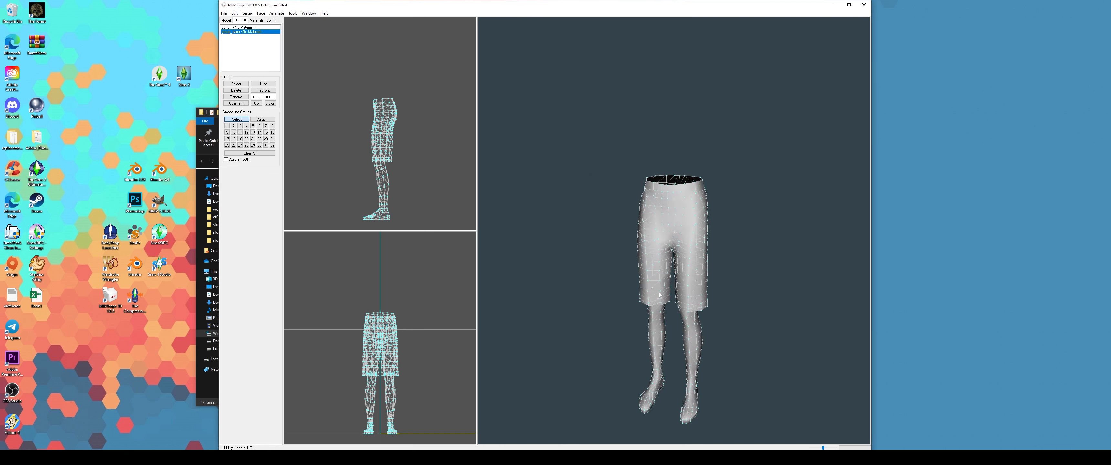
- Draw the vertices with bone colors and examine the joint assignments on the shorts and legs
{"action": "left_click", "coordinate": [271, 20]}
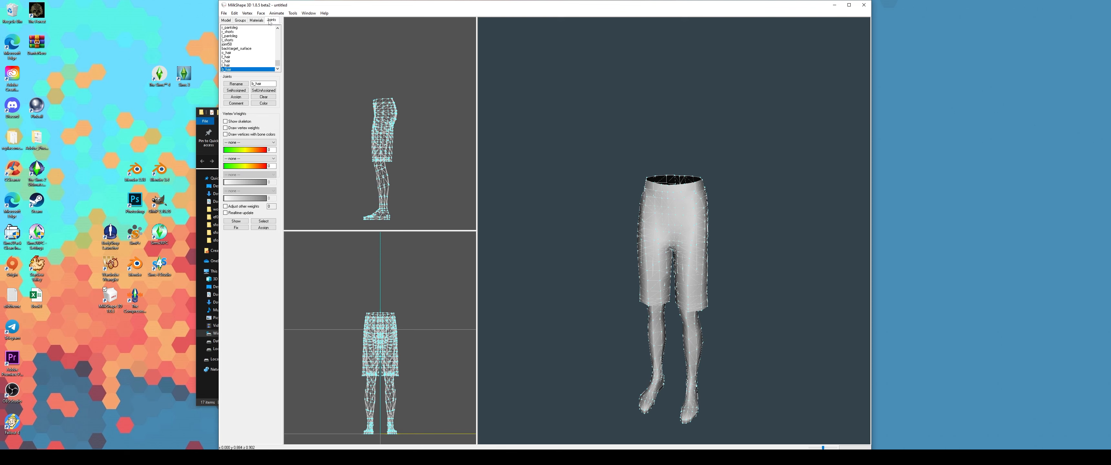
{"action": "left_click", "coordinate": [243, 135]}
{"action": "left_click_drag", "start_coordinate": [651, 220], "coordinate": [707, 213]}
{"action": "scroll", "coordinate": [700, 217], "scroll_direction": "up", "scroll_amount": 3}
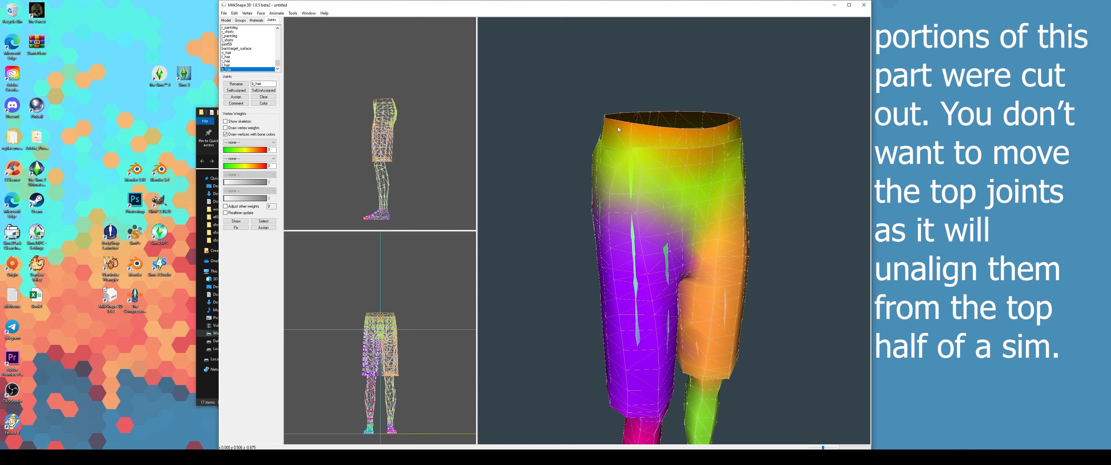
- Select the bottom group and examine where it meets the shorts around the front and back of the waist
{"action": "left_click", "coordinate": [240, 20]}
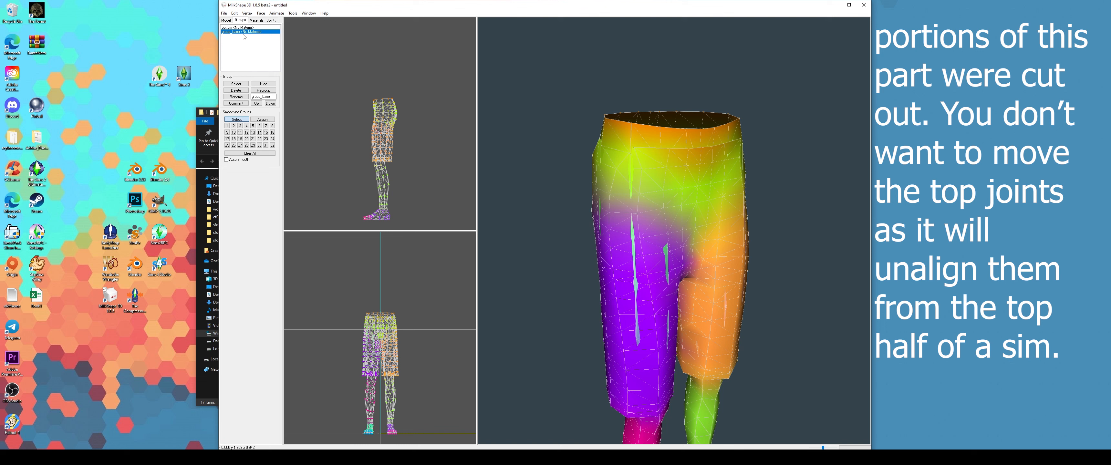
{"action": "left_click", "coordinate": [238, 28]}
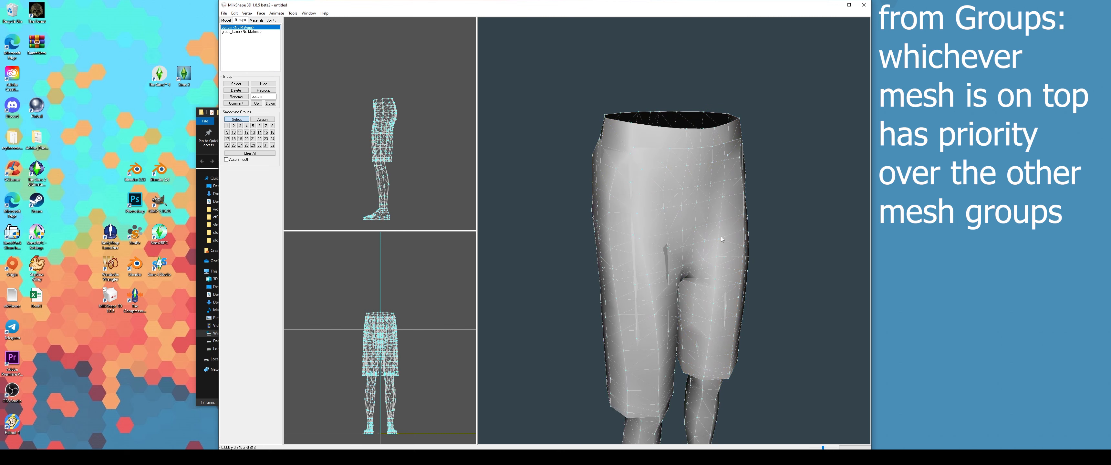
{"action": "scroll", "coordinate": [638, 213], "scroll_direction": "up", "scroll_amount": 3}
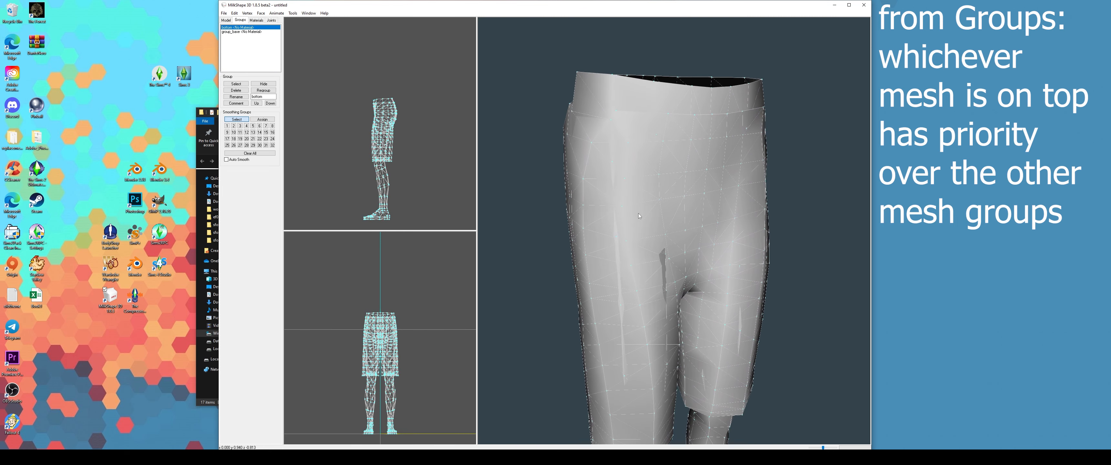
{"action": "left_click_drag", "start_coordinate": [638, 213], "coordinate": [768, 221]}
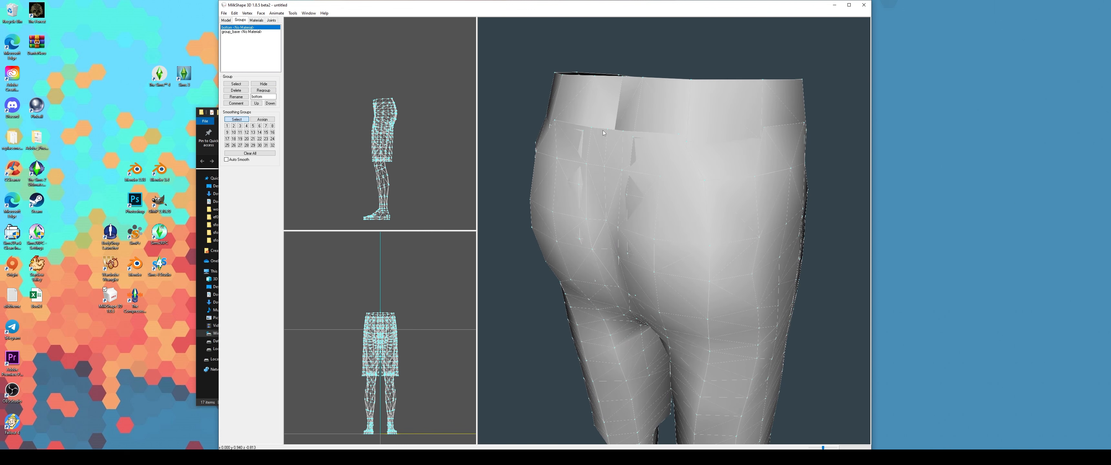
- Move group_base above the bottom group, try merging waist vertices at the back and undo the merge
{"action": "left_click", "coordinate": [242, 32]}
{"action": "left_click", "coordinate": [257, 103]}
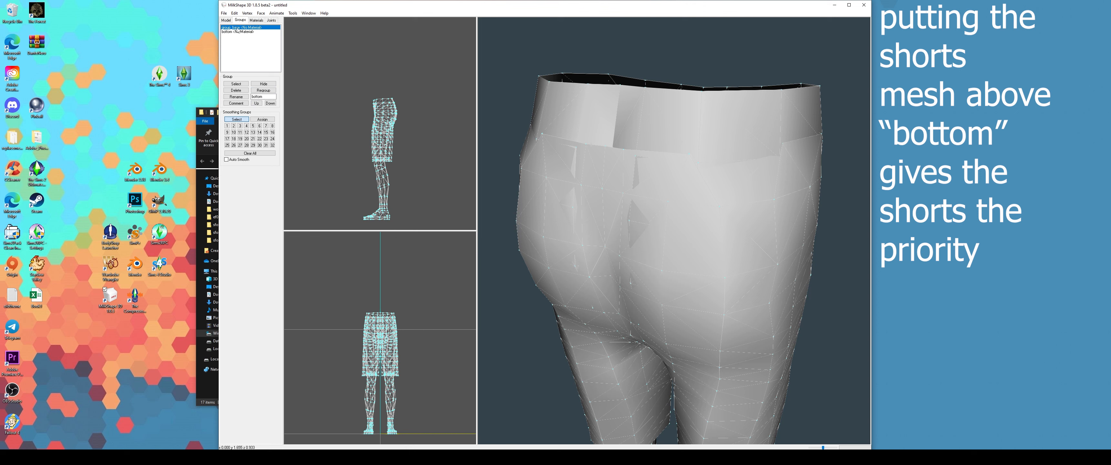
{"action": "left_click_drag", "start_coordinate": [590, 131], "coordinate": [598, 132]}
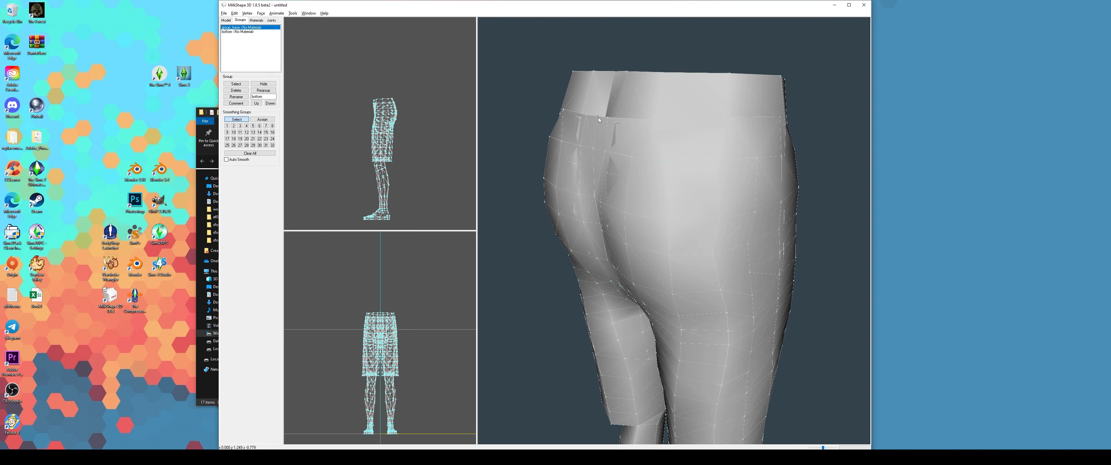
{"action": "left_click_drag", "start_coordinate": [617, 76], "coordinate": [613, 164]}
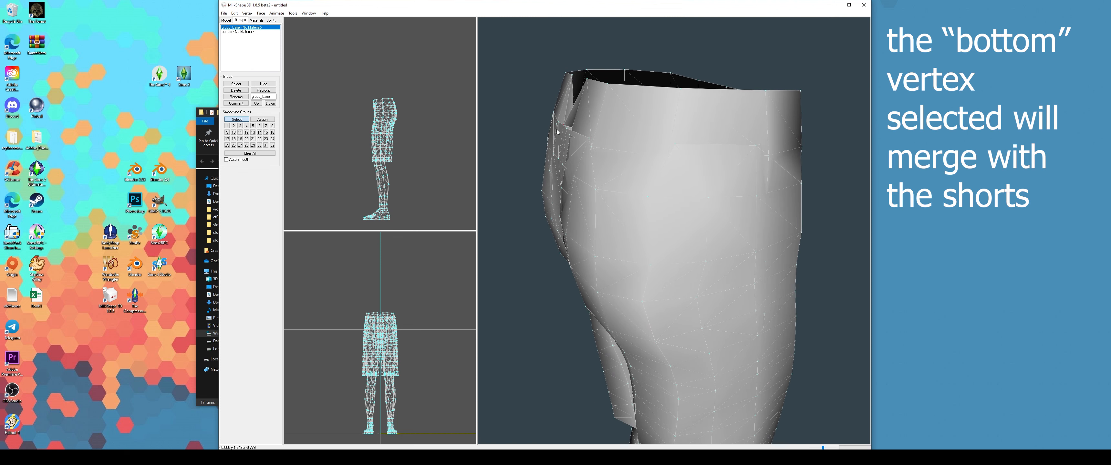
{"action": "key", "text": "ctrl+z"}
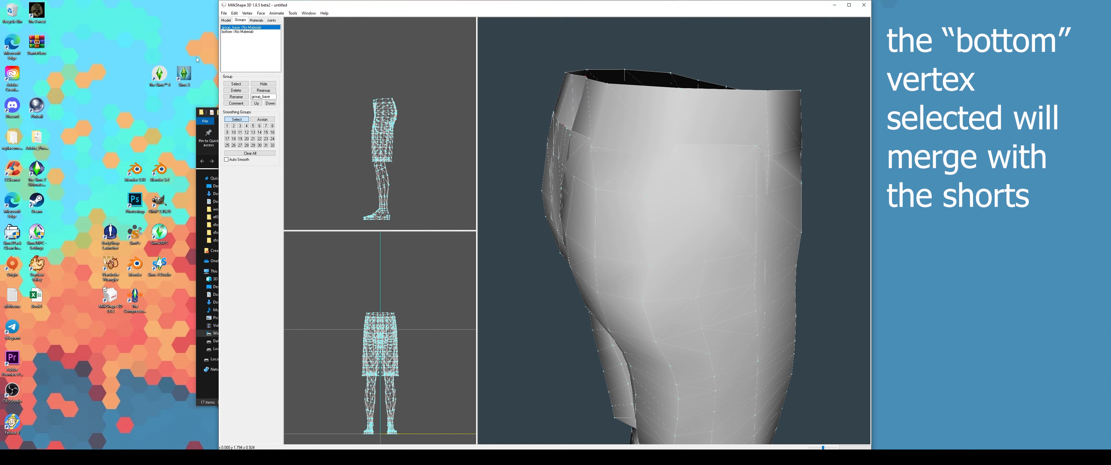
{"action": "left_click_drag", "start_coordinate": [556, 139], "coordinate": [598, 134]}
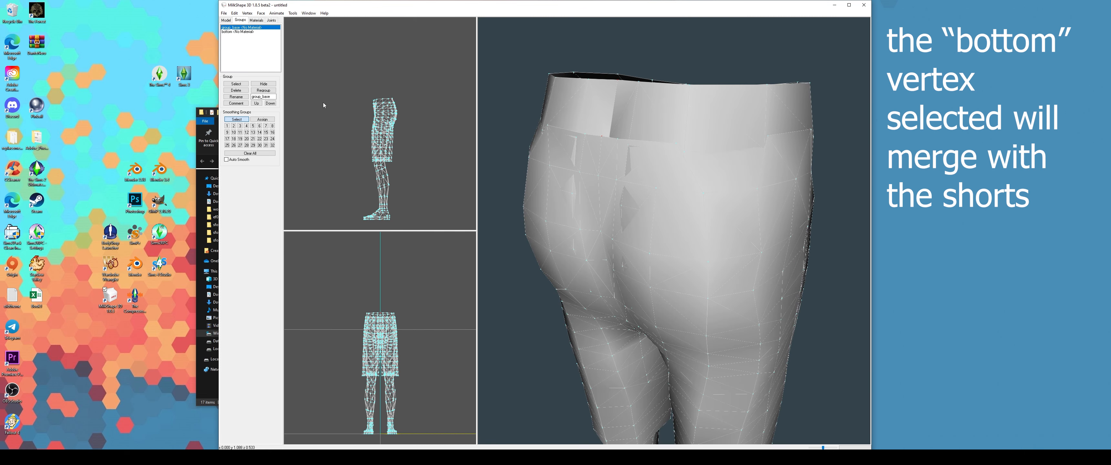
- Move group_base back below the bottom group, try the same waist vertex merge in that order and undo it
{"action": "left_click", "coordinate": [270, 104]}
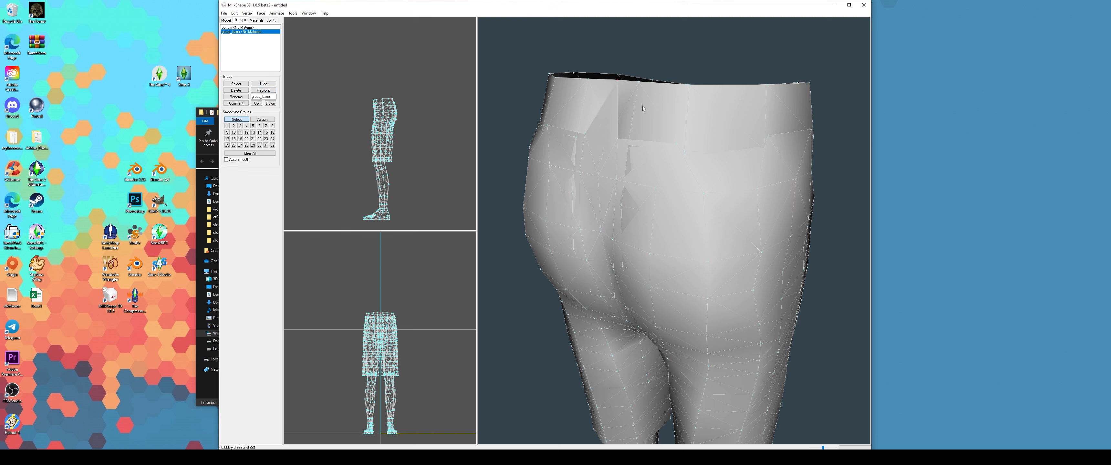
{"action": "left_click_drag", "start_coordinate": [642, 106], "coordinate": [613, 106]}
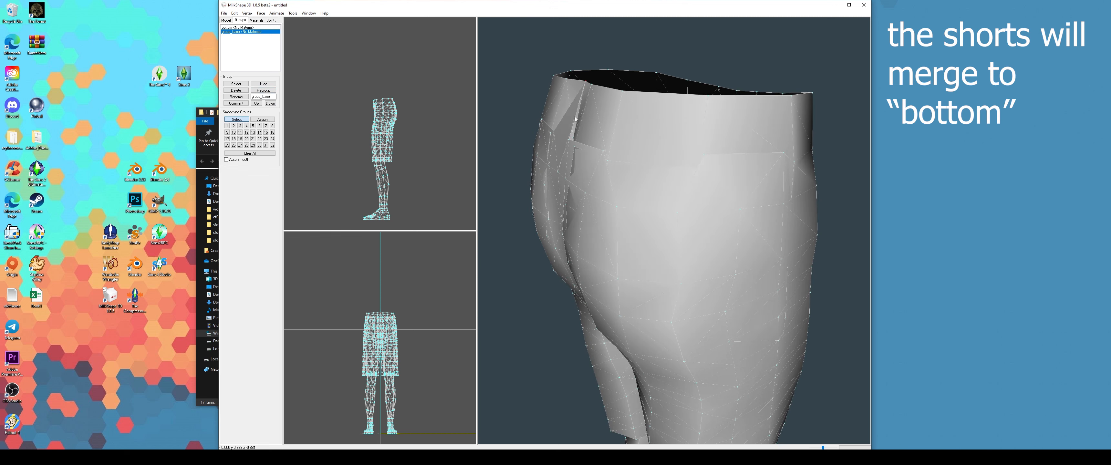
{"action": "key", "text": "ctrl+z"}
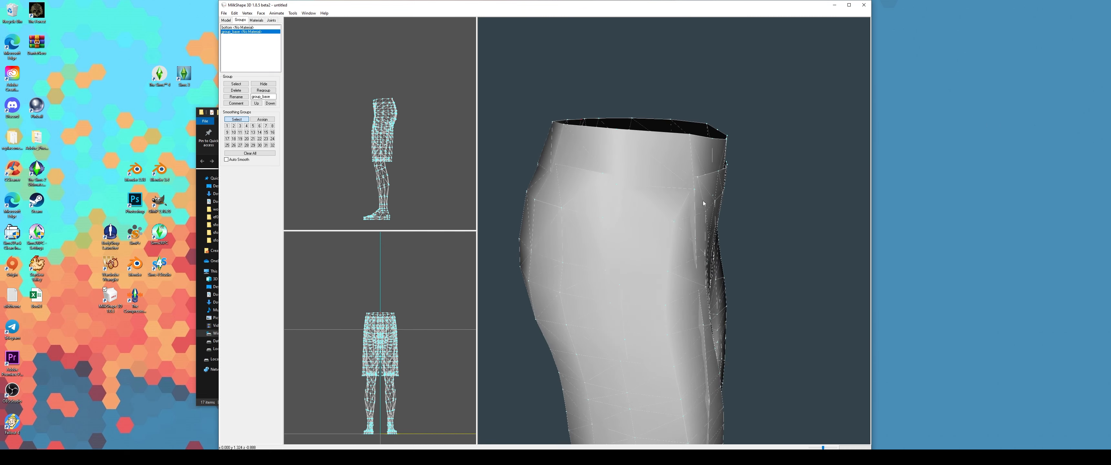
- Examine the front of the waist and switch the lower wireframe viewport from front to top projection
{"action": "left_click_drag", "start_coordinate": [714, 203], "coordinate": [739, 186]}
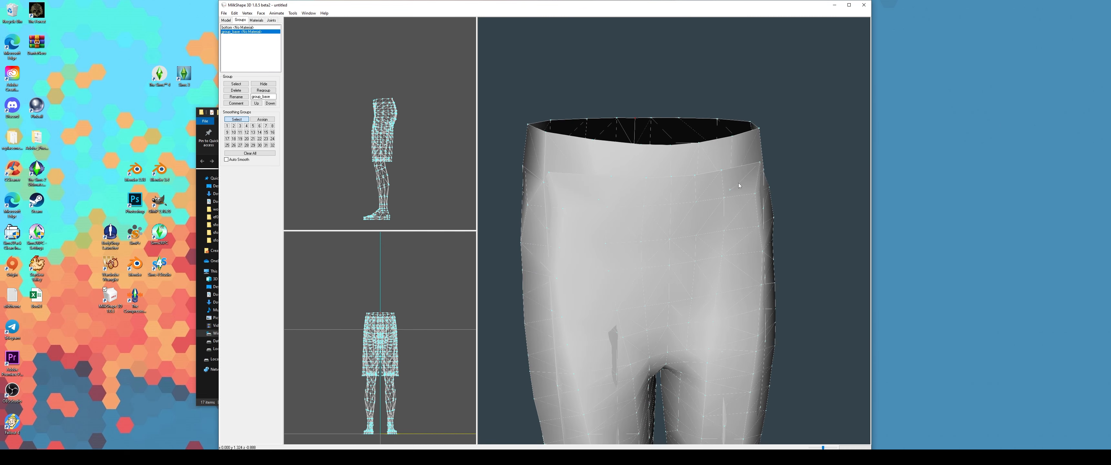
{"action": "left_click_drag", "start_coordinate": [555, 198], "coordinate": [588, 197]}
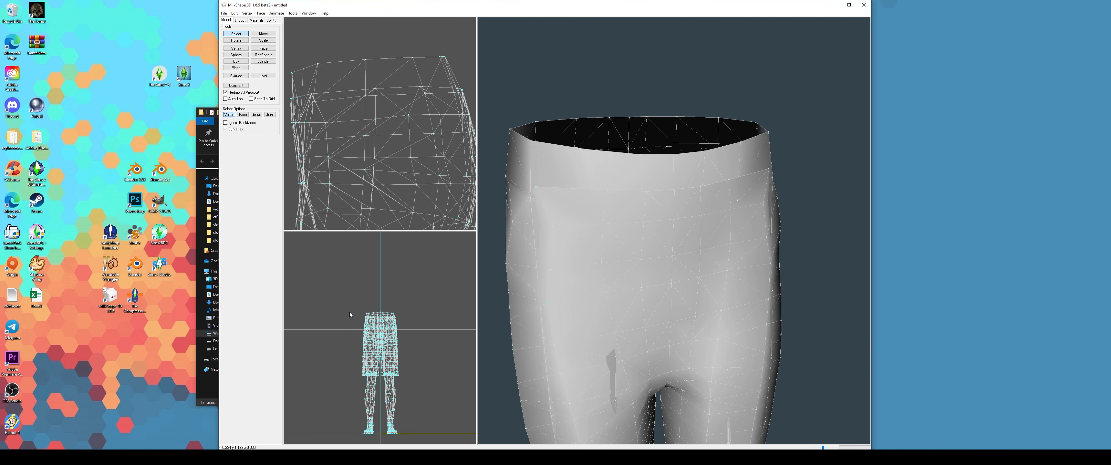
{"action": "right_click", "coordinate": [350, 311]}
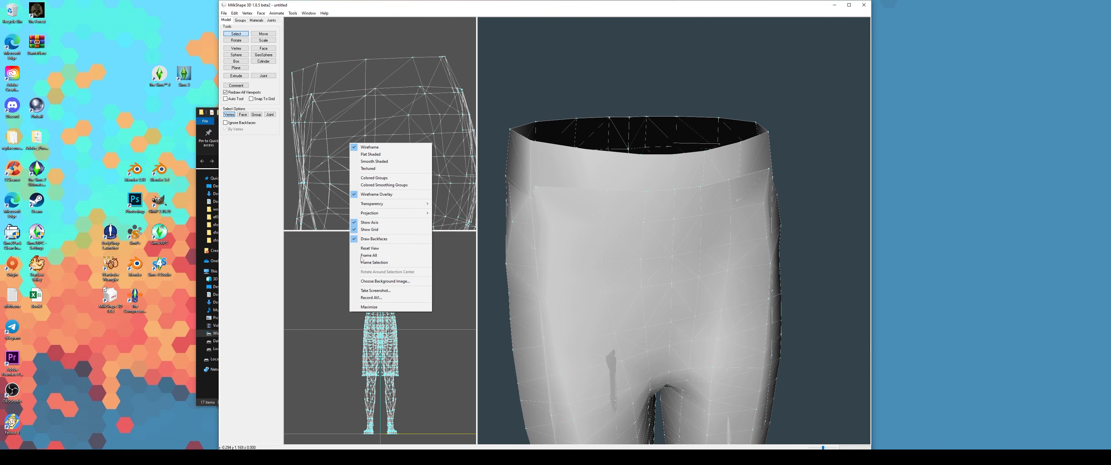
{"action": "mouse_move", "coordinate": [425, 214]}
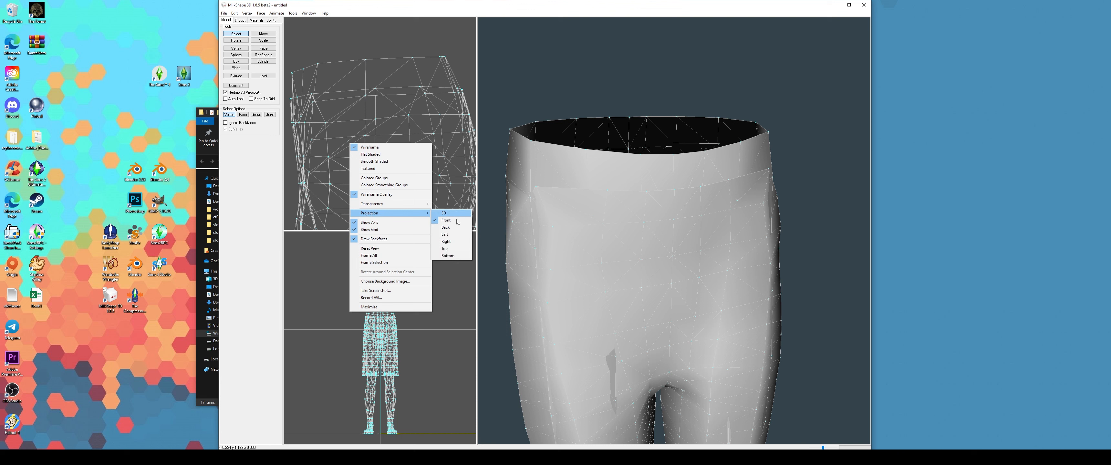
{"action": "left_click", "coordinate": [459, 249]}
- Try selecting the upper rows of waist vertices on the shorts in the side view, and clear the selection
{"action": "left_click_drag", "start_coordinate": [285, 90], "coordinate": [473, 103]}
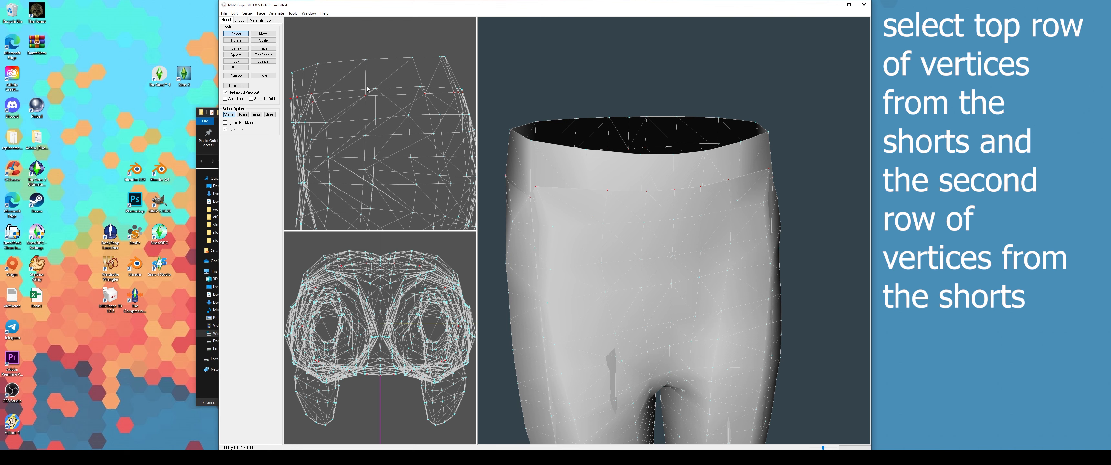
{"action": "left_click_drag", "start_coordinate": [359, 82], "coordinate": [475, 100], "text": "shift"}
{"action": "left_click_drag", "start_coordinate": [655, 180], "coordinate": [628, 185]}
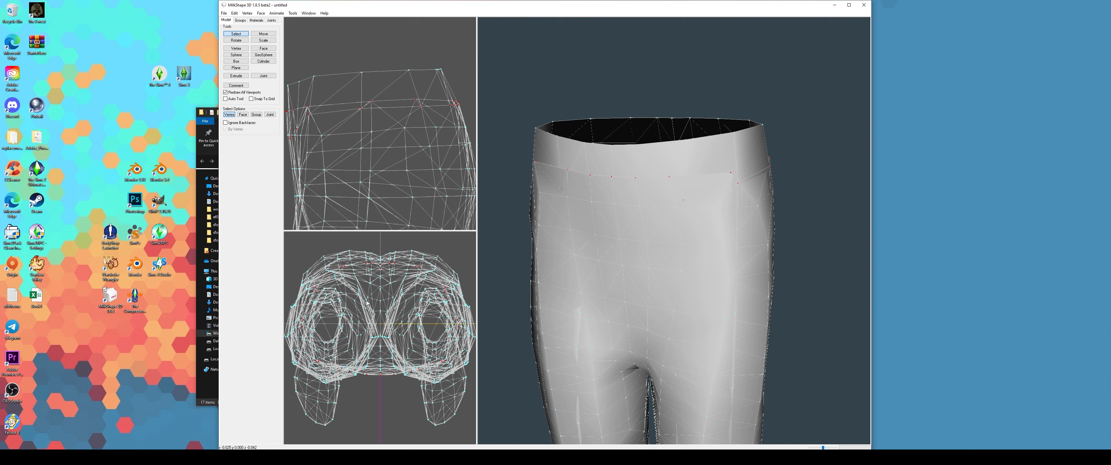
{"action": "key", "text": "ctrl+a"}
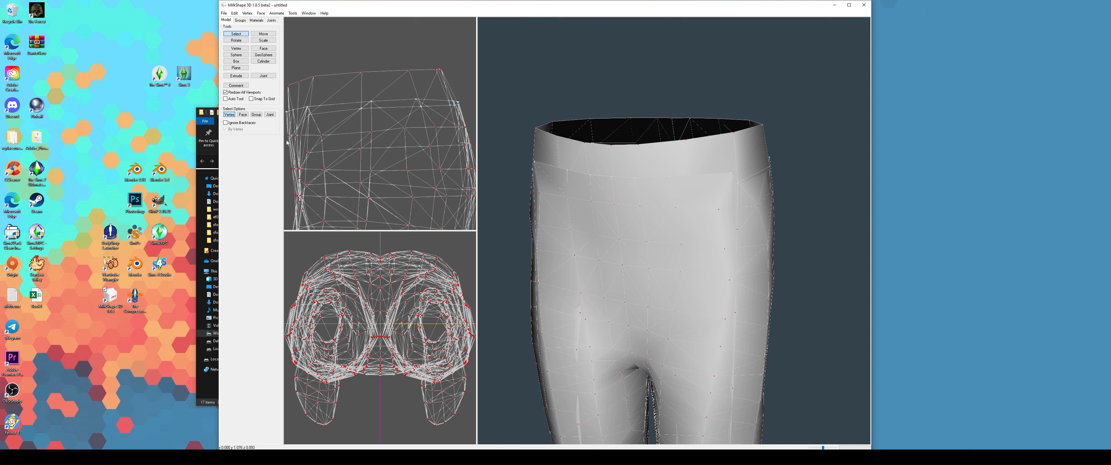
{"action": "left_click", "coordinate": [456, 123]}
- Examine the waistband seam from the side, back and above, and open the 3D viewport's display options
{"action": "left_click_drag", "start_coordinate": [712, 252], "coordinate": [675, 252]}
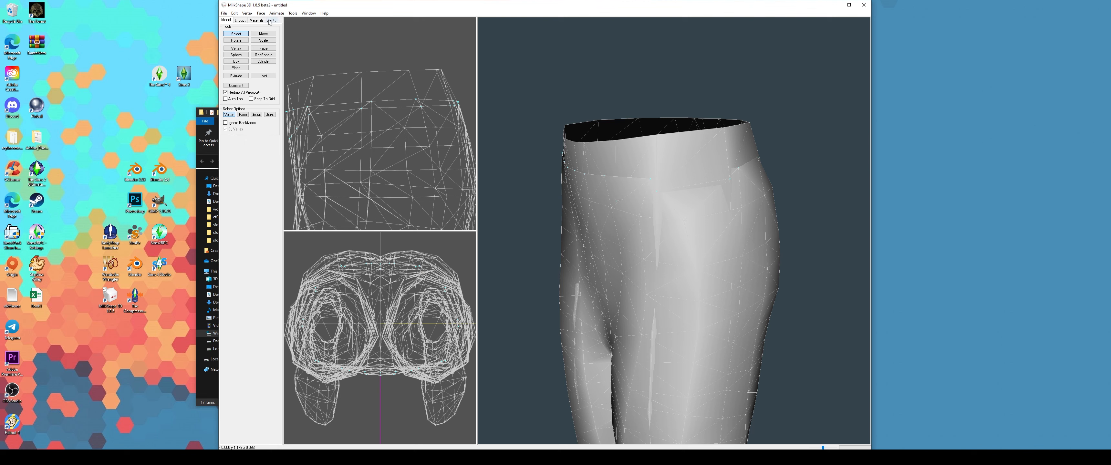
{"action": "left_click_drag", "start_coordinate": [682, 207], "coordinate": [657, 290]}
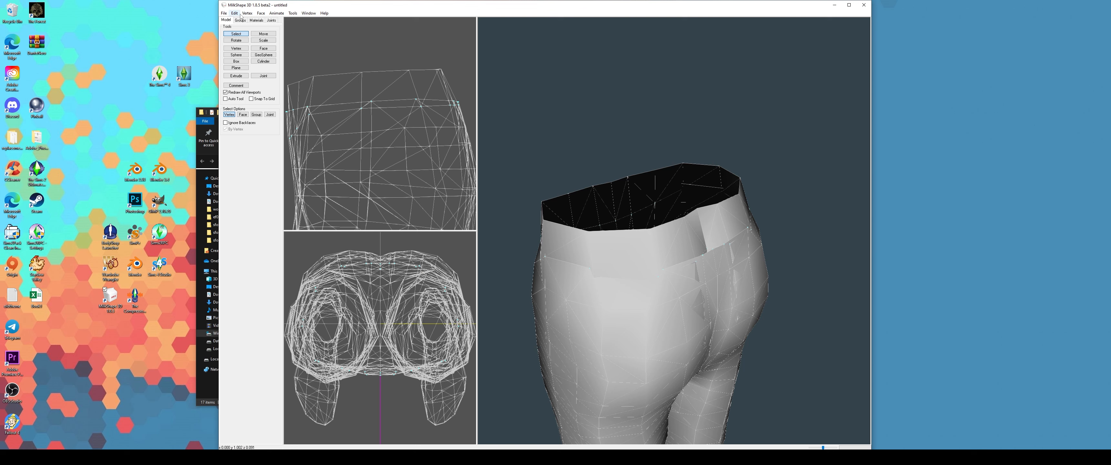
{"action": "left_click_drag", "start_coordinate": [845, 225], "coordinate": [706, 258]}
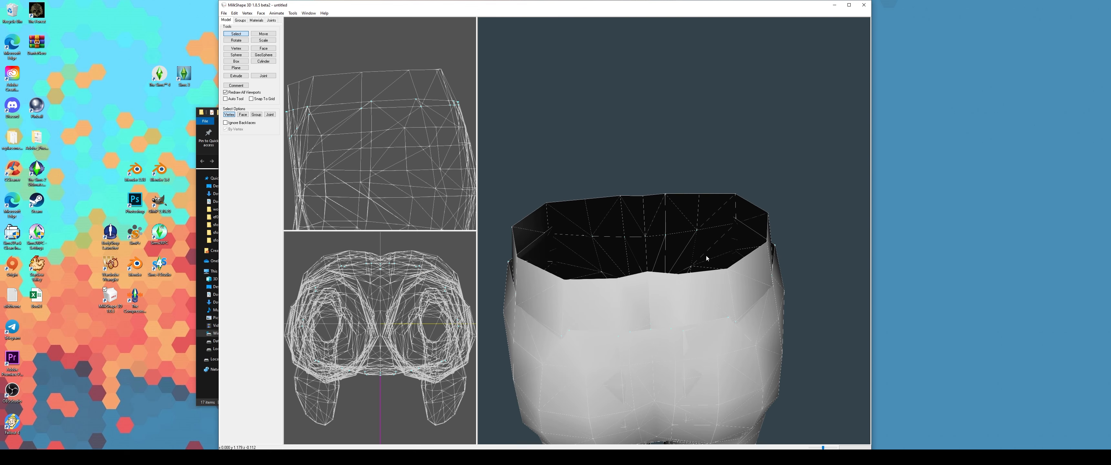
{"action": "right_click", "coordinate": [650, 290]}
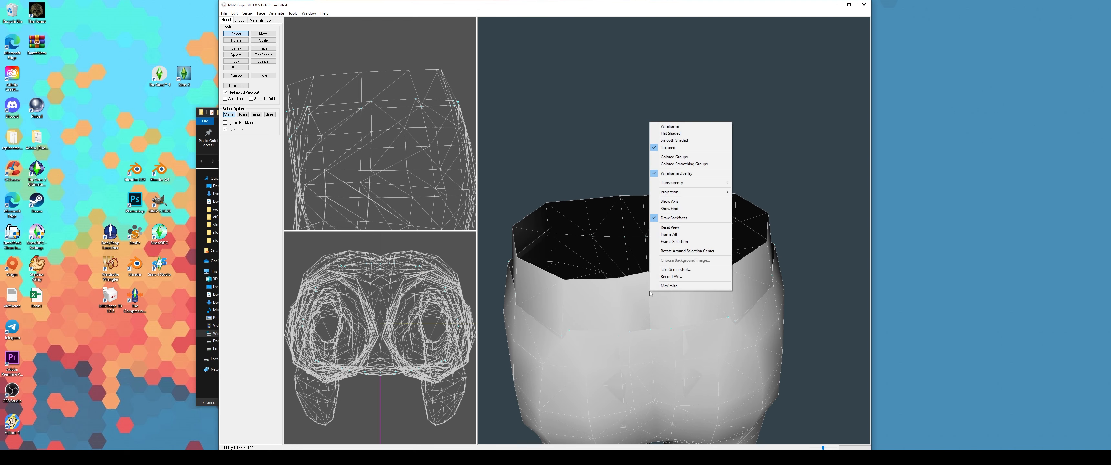
- Examine the viewport and miscellaneous preferences, including the choices for the perspective view background
{"action": "left_click", "coordinate": [638, 307]}
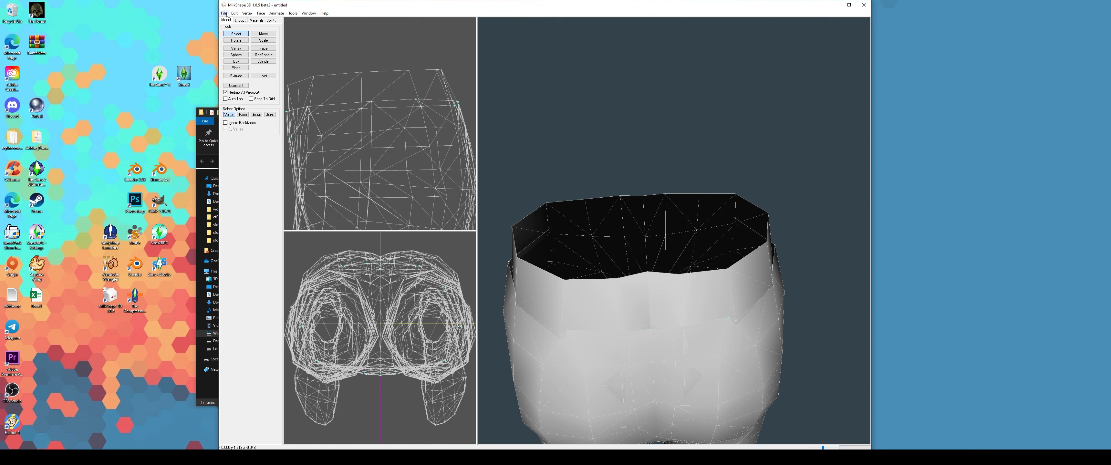
{"action": "left_click", "coordinate": [237, 13]}
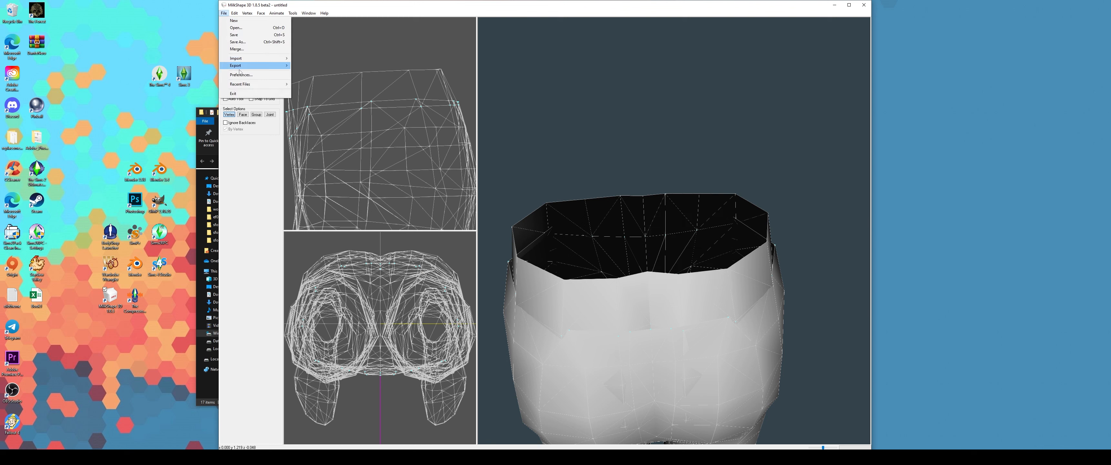
{"action": "left_click", "coordinate": [242, 75]}
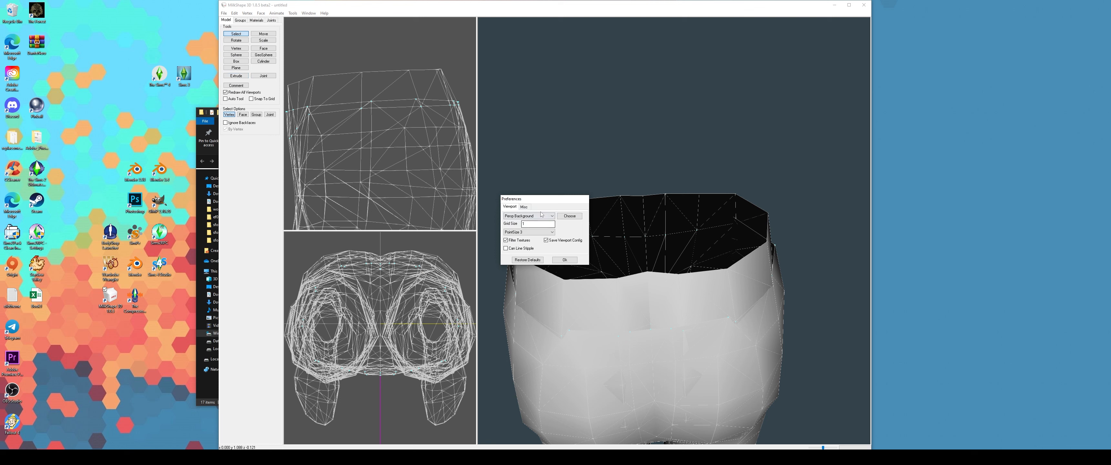
{"action": "left_click", "coordinate": [526, 207]}
{"action": "left_click", "coordinate": [509, 207]}
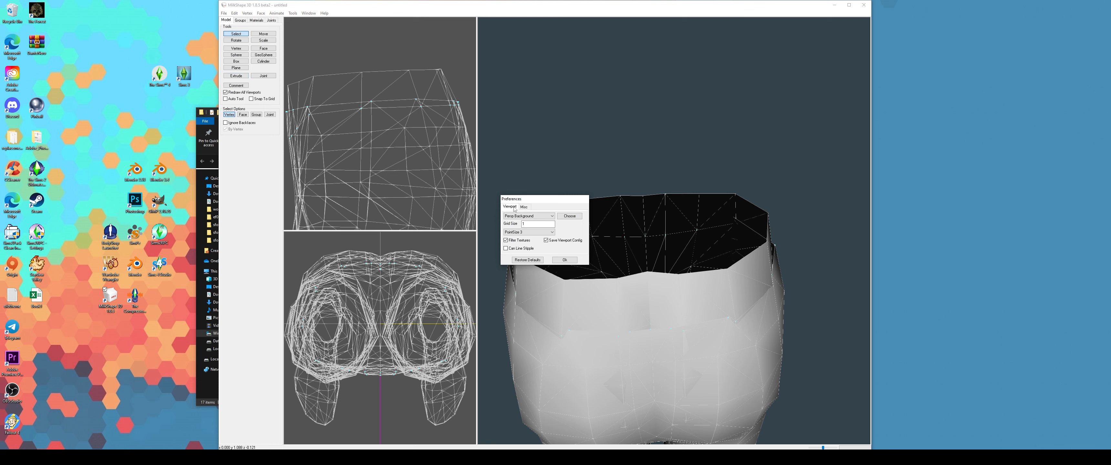
{"action": "left_click", "coordinate": [553, 216]}
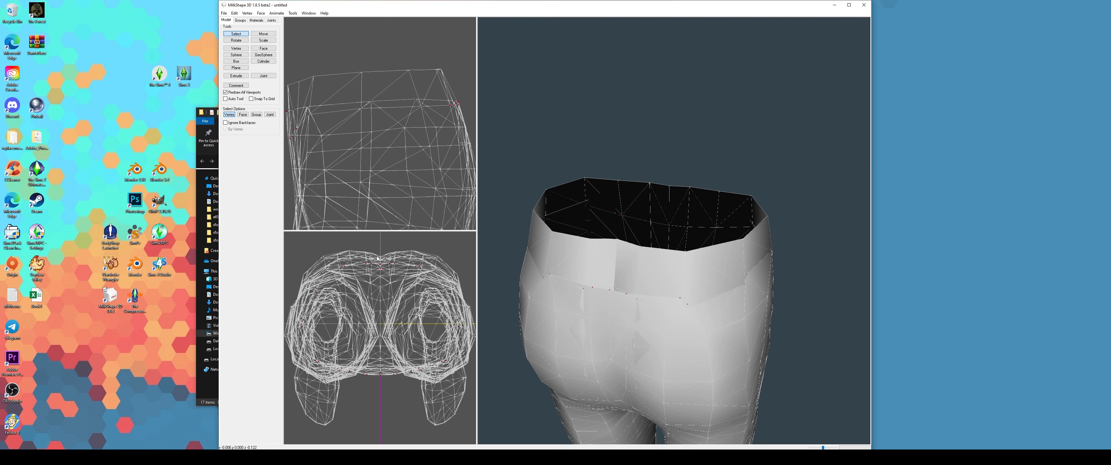
- Select the seam vertices at the center back waist and run Sims2 UniMesh Vertex Data Merge and Normal Data Merge on them
{"action": "left_click_drag", "start_coordinate": [375, 255], "coordinate": [386, 280]}
{"action": "scroll", "coordinate": [601, 319], "scroll_direction": "up", "scroll_amount": 2}
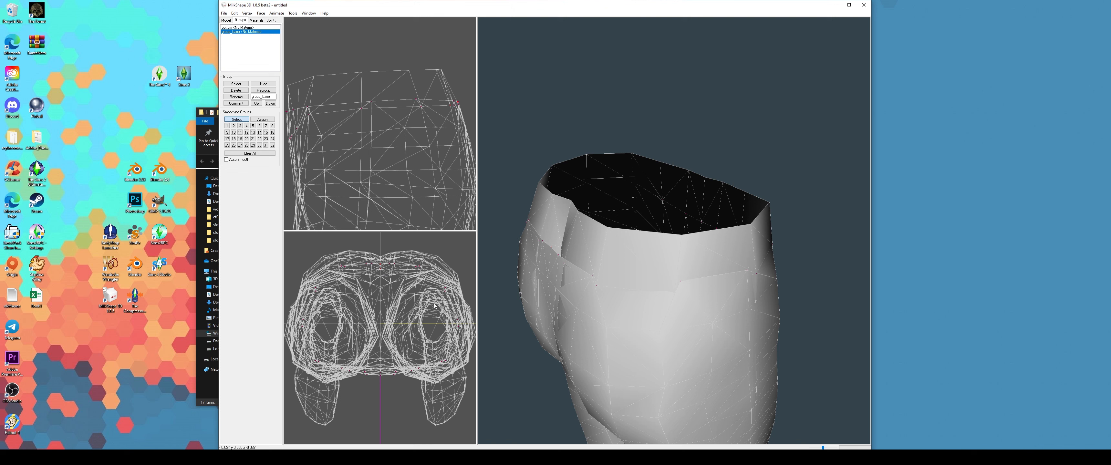
{"action": "left_click", "coordinate": [247, 13]}
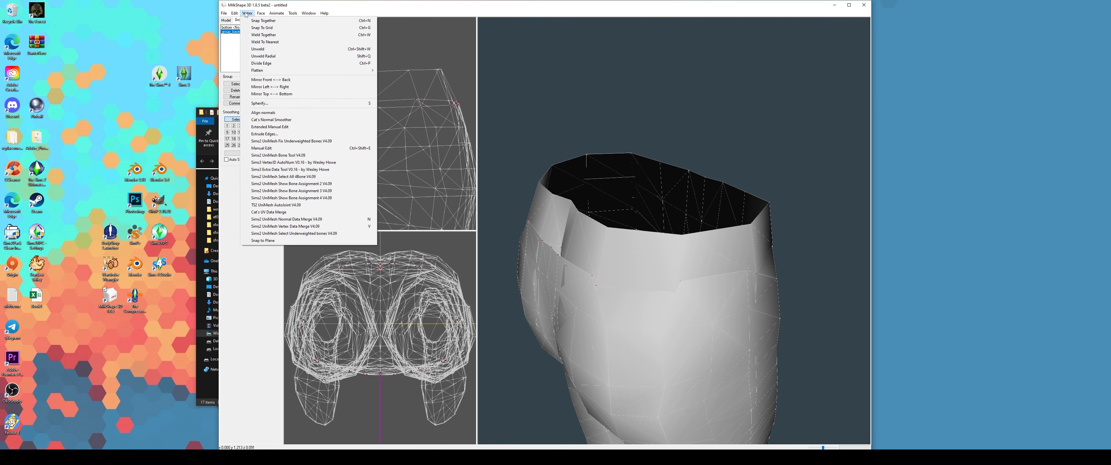
{"action": "left_click", "coordinate": [348, 226]}
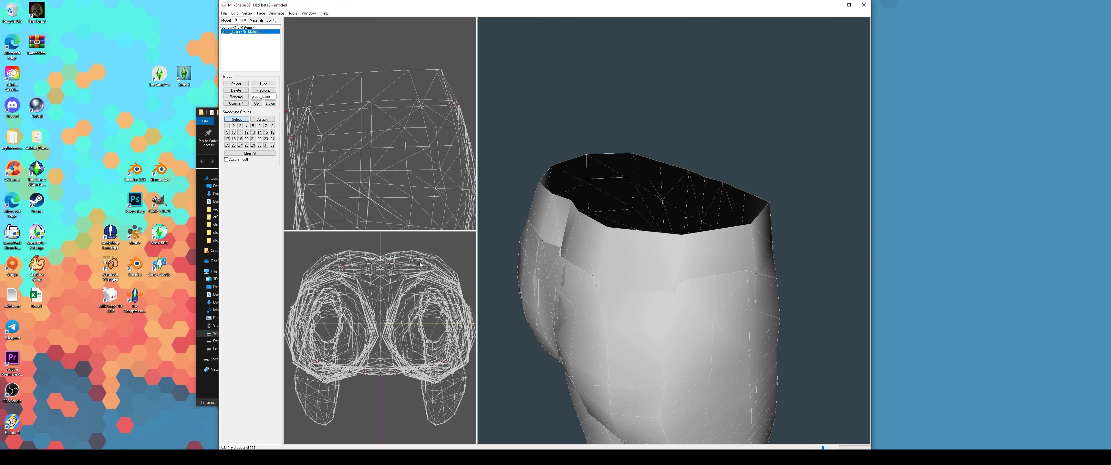
{"action": "left_click", "coordinate": [247, 14]}
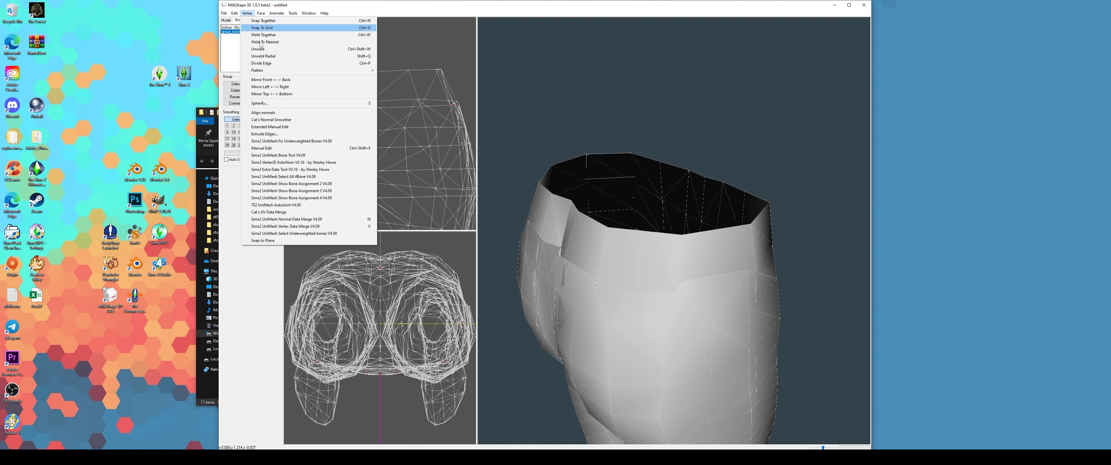
{"action": "left_click", "coordinate": [317, 220]}
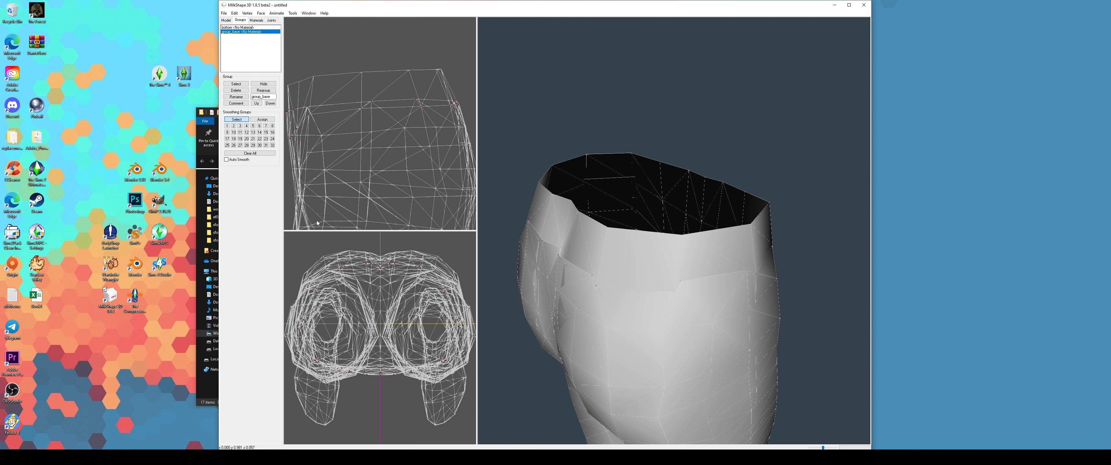
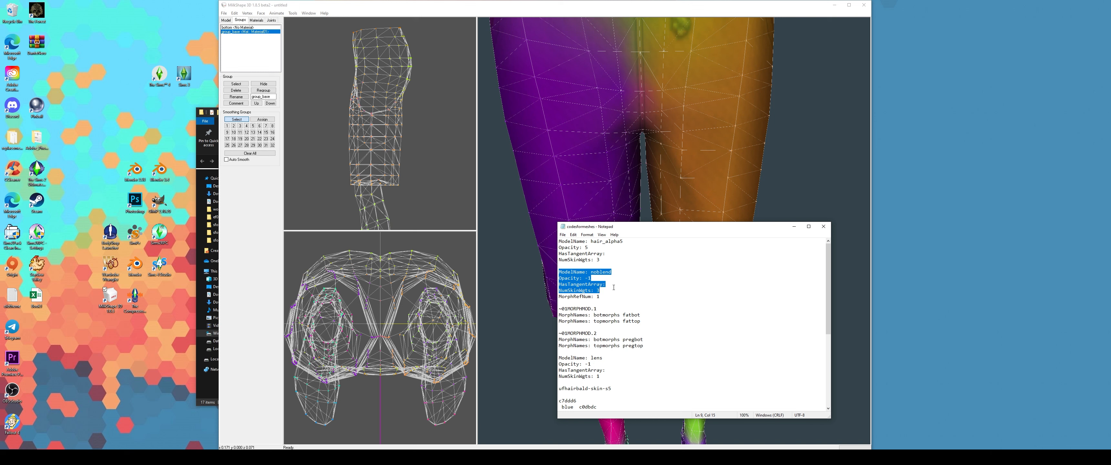
- Copy the noblend comment block, from ModelName through NumSkinWgts, out of the Notepad notes and paste it into the group_base comment
{"action": "left_click_drag", "start_coordinate": [602, 288], "coordinate": [559, 273]}
{"action": "left_click_drag", "start_coordinate": [609, 289], "coordinate": [558, 272]}
{"action": "key", "text": "ctrl+c"}
{"action": "left_click", "coordinate": [243, 104]}
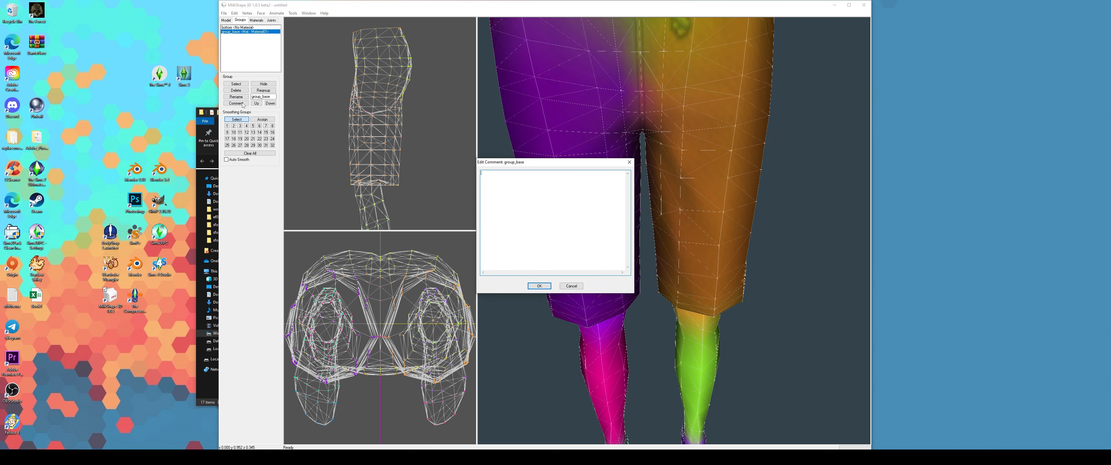
{"action": "key", "text": "ctrl+v"}
- Set the comment's ModelName to bottom_alpha and rename the group_base group to the same name
{"action": "double_click", "coordinate": [510, 174]}
{"action": "type", "text": "bo"}
{"action": "double_click", "coordinate": [519, 173]}
{"action": "key", "text": "ctrl+c"}
{"action": "left_click", "coordinate": [543, 255]}
{"action": "left_click", "coordinate": [539, 287]}
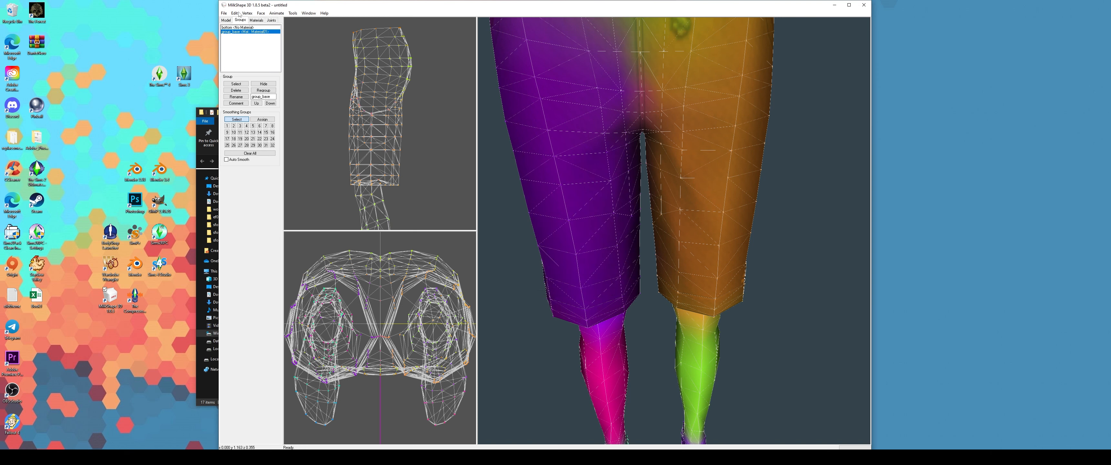
{"action": "double_click", "coordinate": [265, 96]}
{"action": "key", "text": "ctrl+v"}
{"action": "left_click", "coordinate": [242, 97]}
- Export the finished shorts model with the Sims2 UniMesh Exporter V4.09
{"action": "left_click", "coordinate": [224, 13]}
{"action": "mouse_move", "coordinate": [235, 65]}
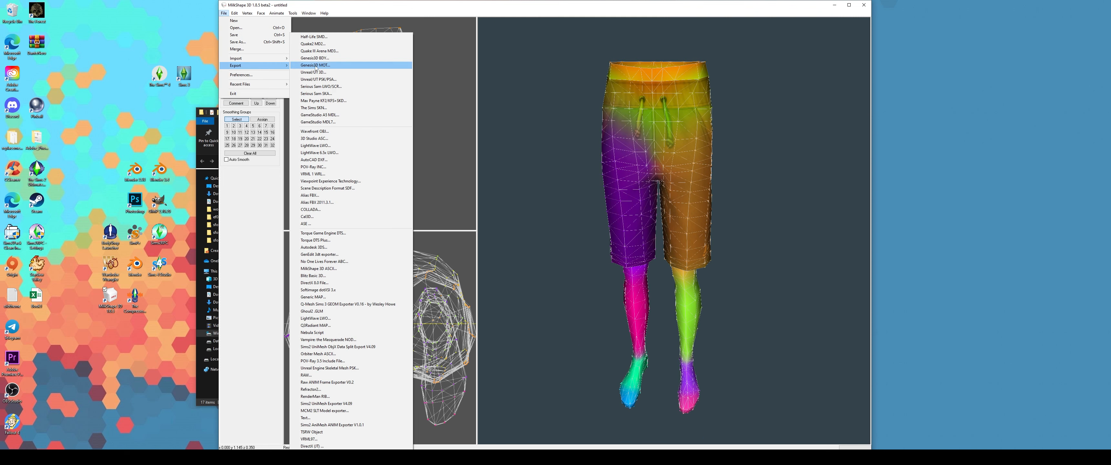
{"action": "left_click", "coordinate": [327, 404]}
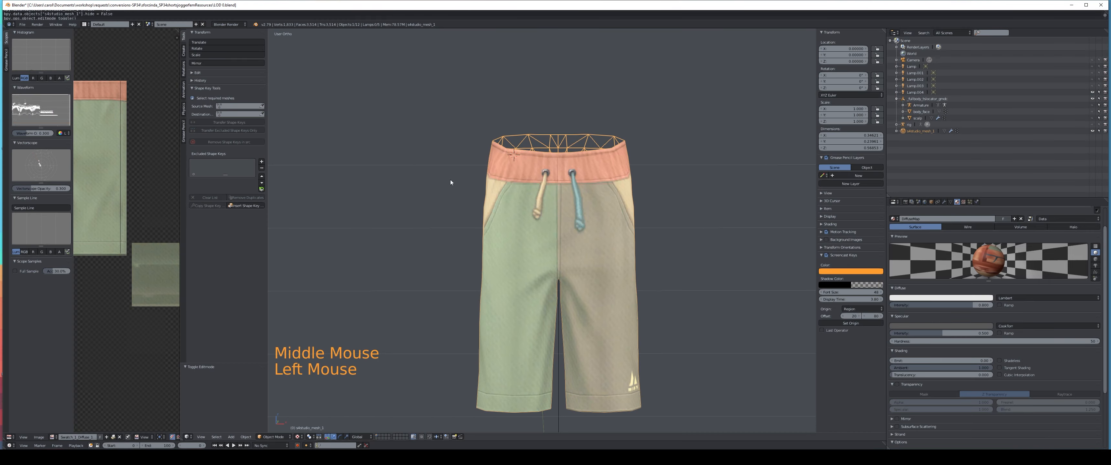
- Switch to Blender and open AF_BodyBase.blend from the Blender_BodyBases folder
{"action": "left_click", "coordinate": [22, 25]}
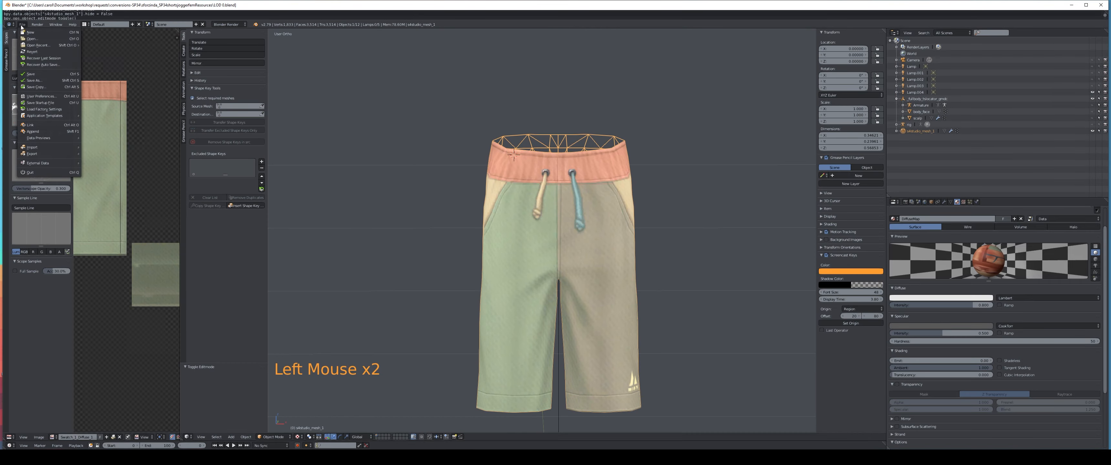
{"action": "left_click", "coordinate": [34, 39]}
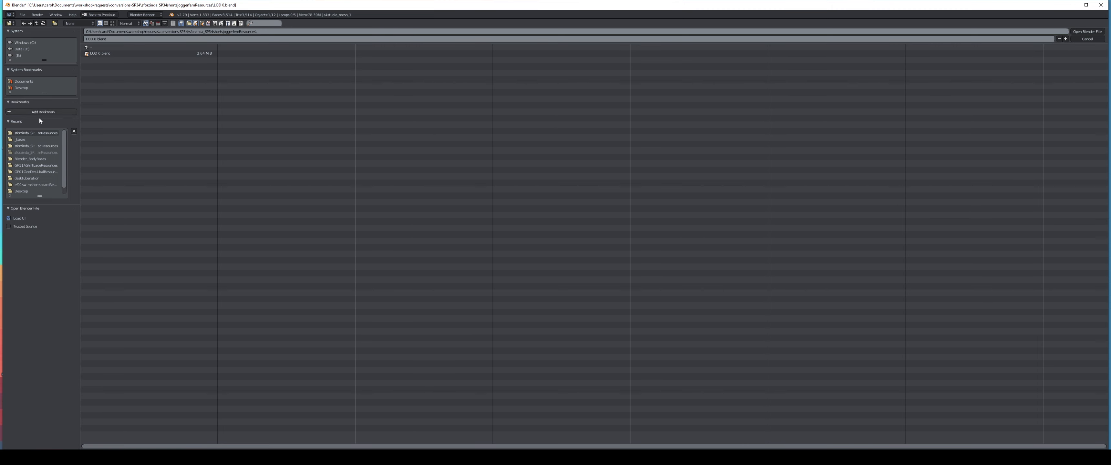
{"action": "left_click", "coordinate": [38, 159]}
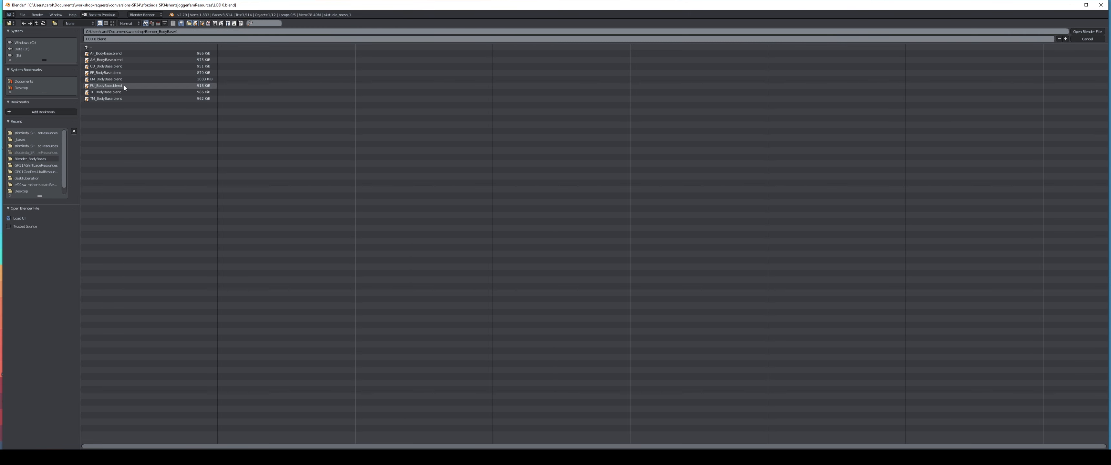
{"action": "left_click", "coordinate": [114, 53]}
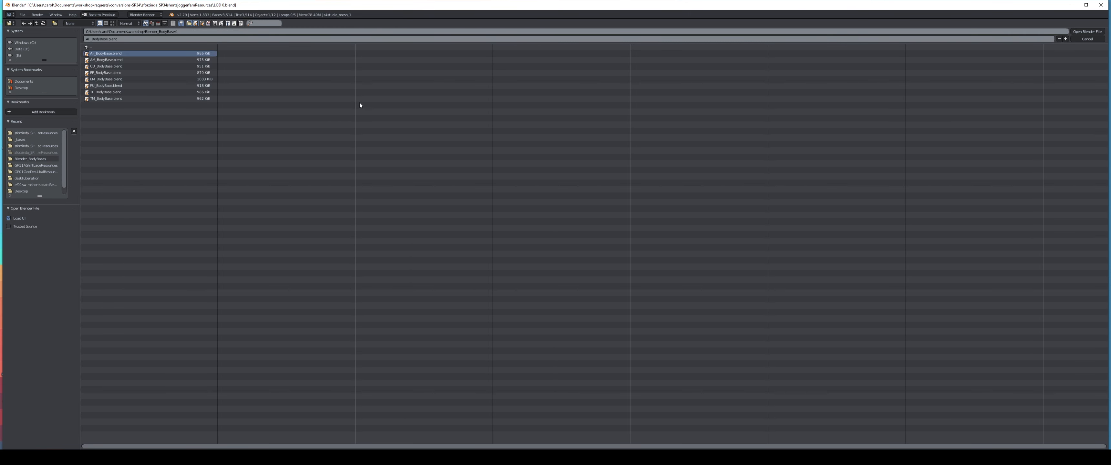
{"action": "left_click", "coordinate": [1094, 34]}
- Import the exported shorts mesh into the body base scene as a Sims 2 GMDC file
{"action": "left_click", "coordinate": [22, 14]}
{"action": "mouse_move", "coordinate": [37, 139]}
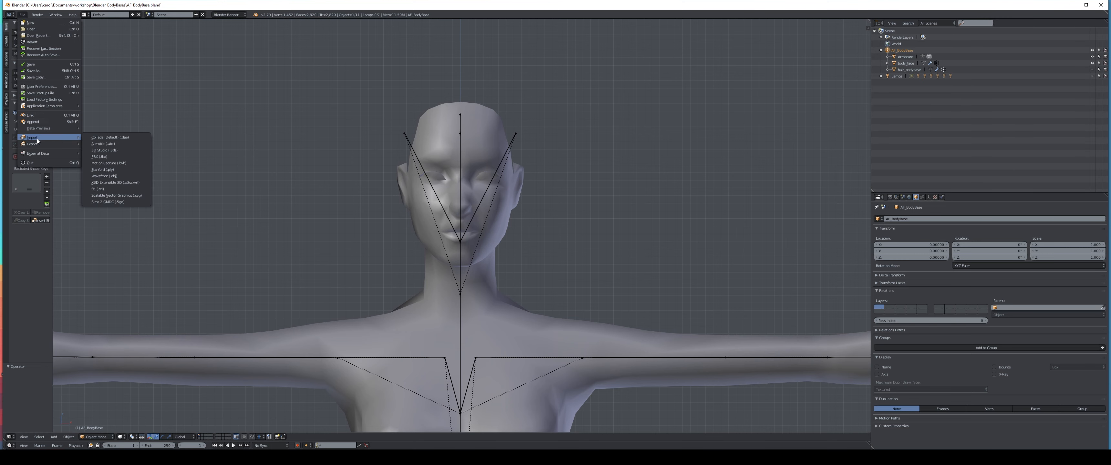
{"action": "left_click", "coordinate": [118, 202]}
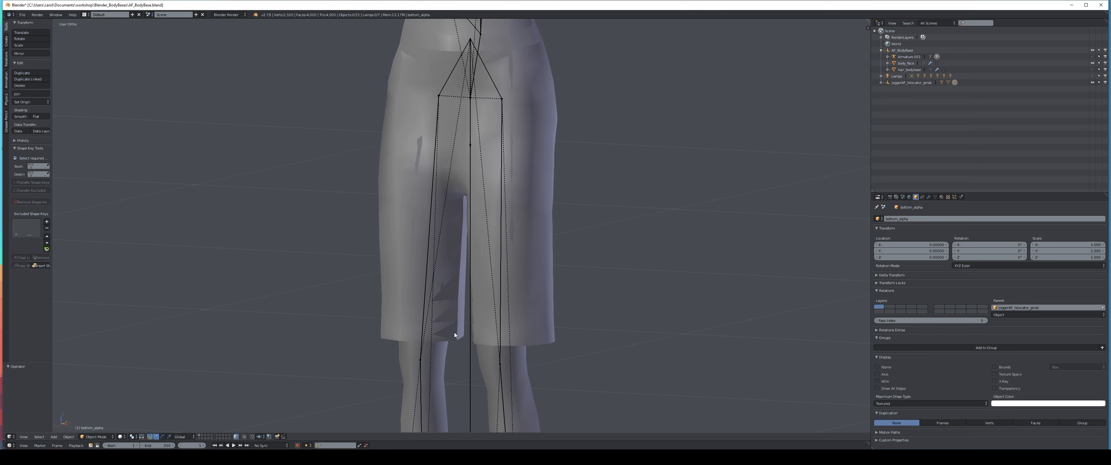
- Select the bottom_alpha object inside the imported GMDC group and remove its doubled vertices in Edit Mode
{"action": "middle_click_drag", "start_coordinate": [454, 333], "coordinate": [472, 238]}
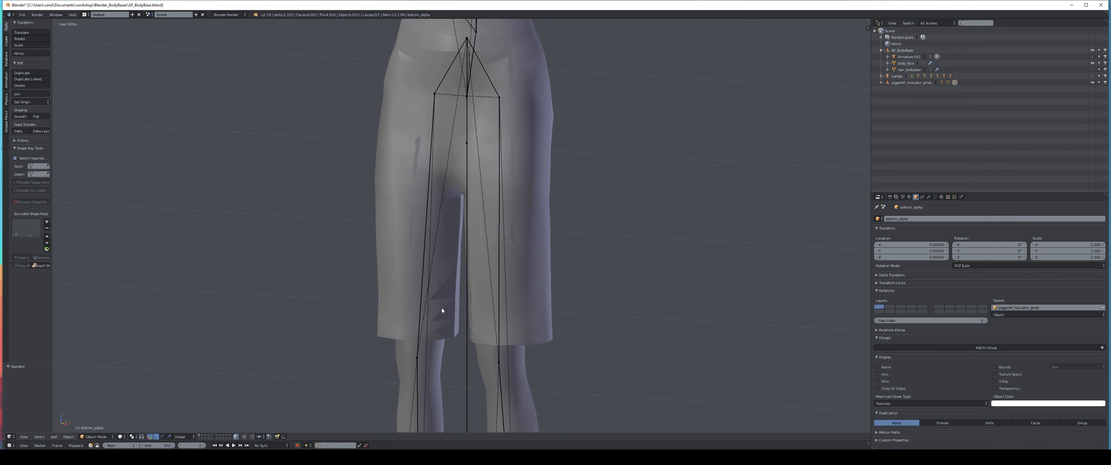
{"action": "middle_click_drag", "start_coordinate": [440, 331], "coordinate": [483, 332]}
{"action": "left_click", "coordinate": [881, 83]}
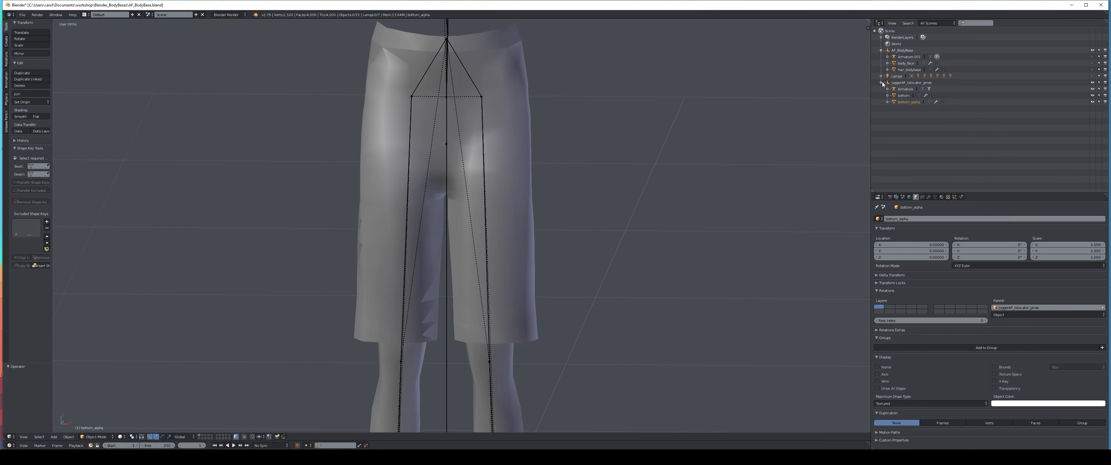
{"action": "left_click", "coordinate": [908, 103]}
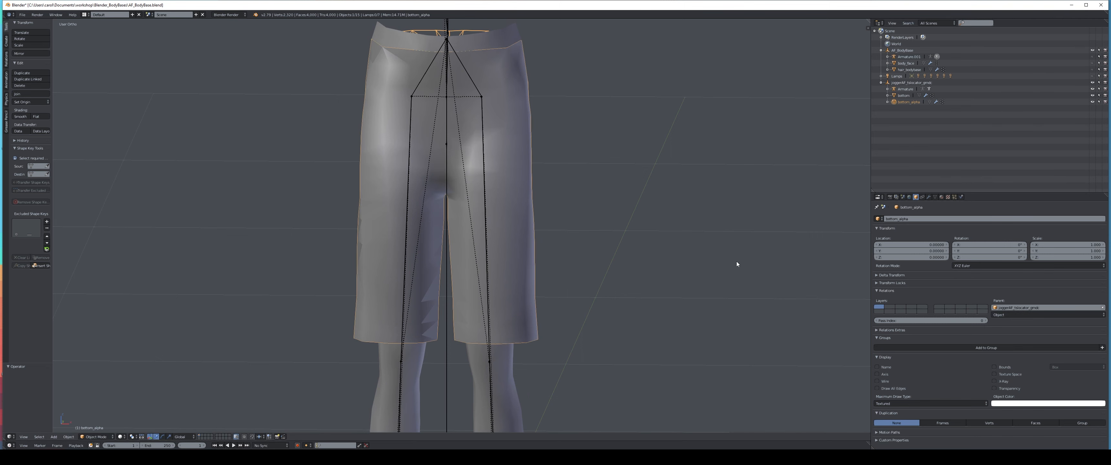
{"action": "middle_click_drag", "start_coordinate": [737, 261], "coordinate": [730, 261]}
{"action": "key", "text": "Tab"}
{"action": "left_click", "coordinate": [42, 226]}
{"action": "key", "text": "Tab"}
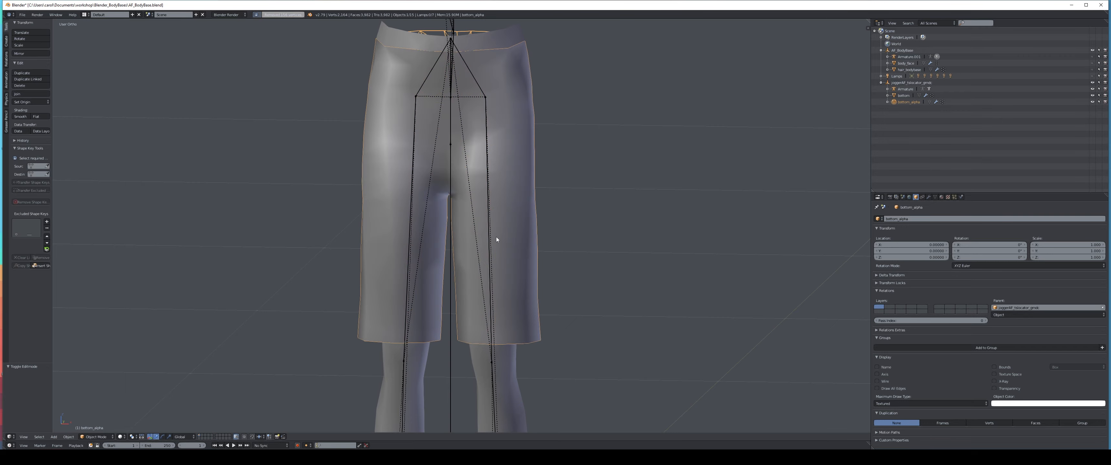
- Remove the existing material slot from bottom_alpha and create a new material for it
{"action": "mouse_move", "coordinate": [496, 240]}
{"action": "middle_mouse_down"}
{"action": "mouse_move", "coordinate": [575, 242]}
{"action": "mouse_move", "coordinate": [508, 243]}
{"action": "mouse_move", "coordinate": [495, 236]}
{"action": "mouse_move", "coordinate": [505, 228]}
{"action": "middle_mouse_up"}
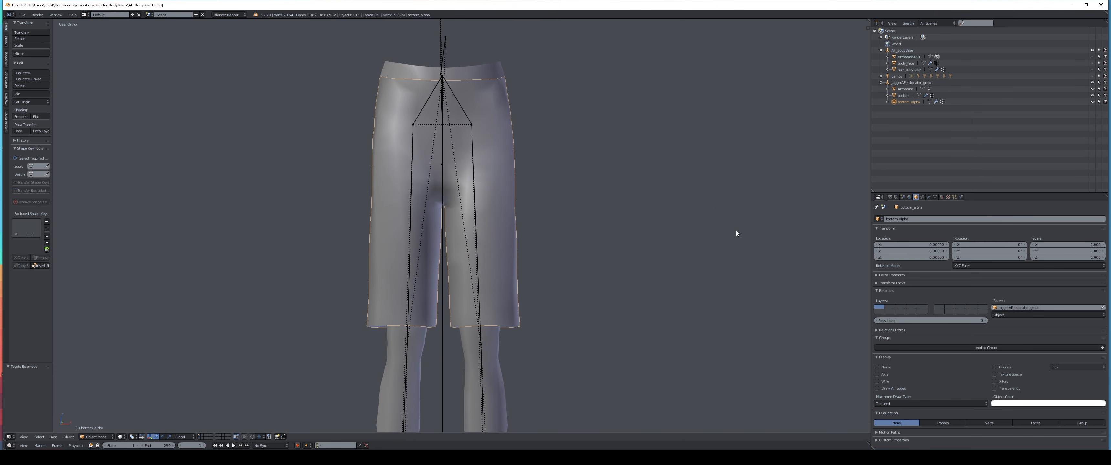
{"action": "middle_click_drag", "start_coordinate": [637, 258], "coordinate": [637, 267]}
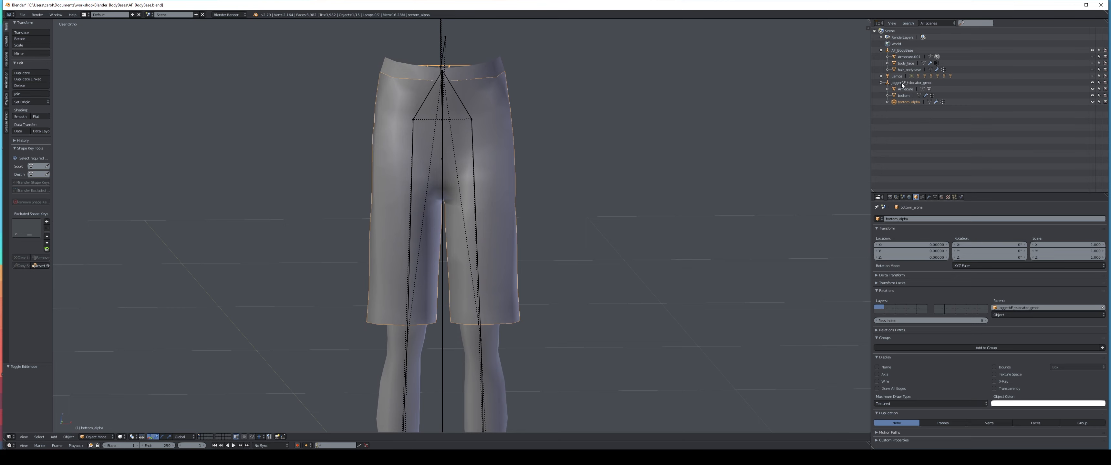
{"action": "middle_click_drag", "start_coordinate": [578, 330], "coordinate": [517, 329]}
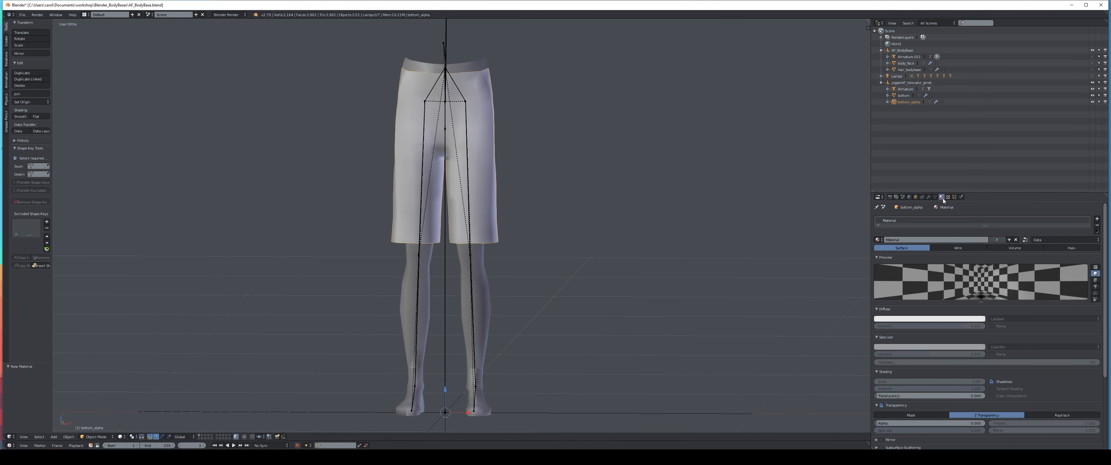
{"action": "left_click", "coordinate": [1096, 225]}
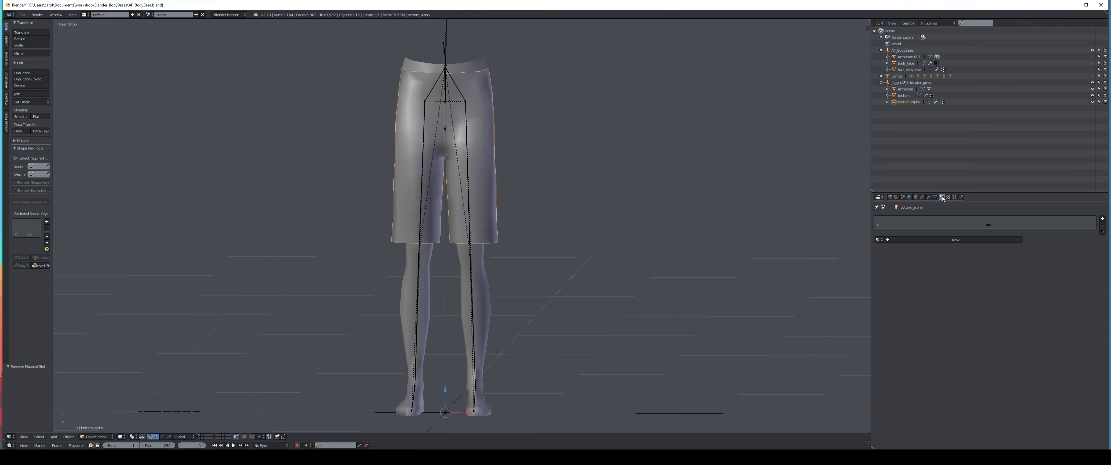
{"action": "left_click", "coordinate": [941, 241]}
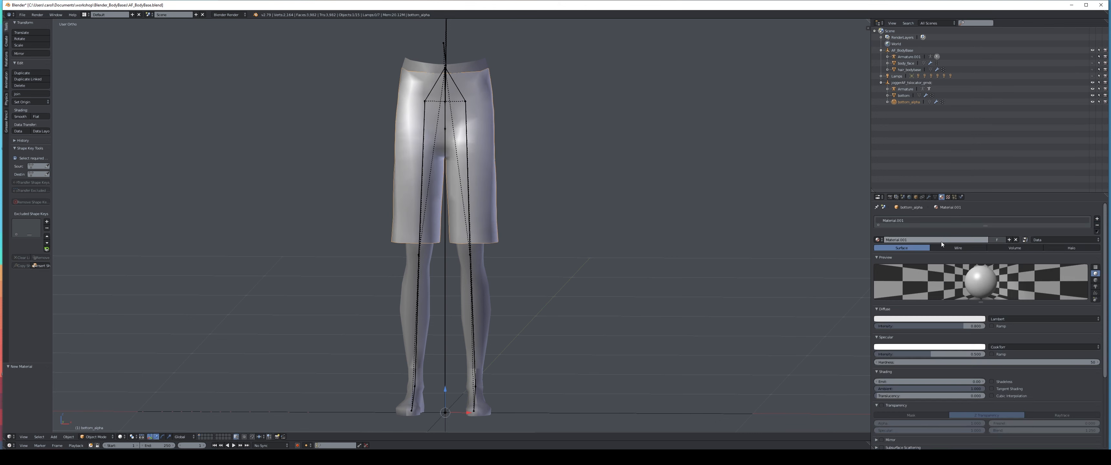
- Make the new material shadeless and enable Z Transparency with an alpha of 0
{"action": "left_click", "coordinate": [992, 383]}
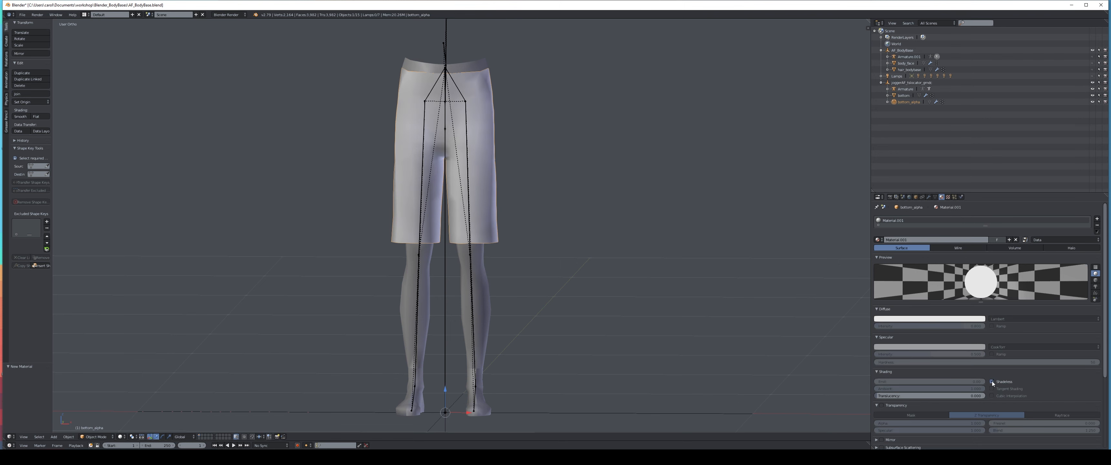
{"action": "left_click", "coordinate": [882, 406]}
{"action": "left_click_drag", "start_coordinate": [982, 427], "coordinate": [878, 425]}
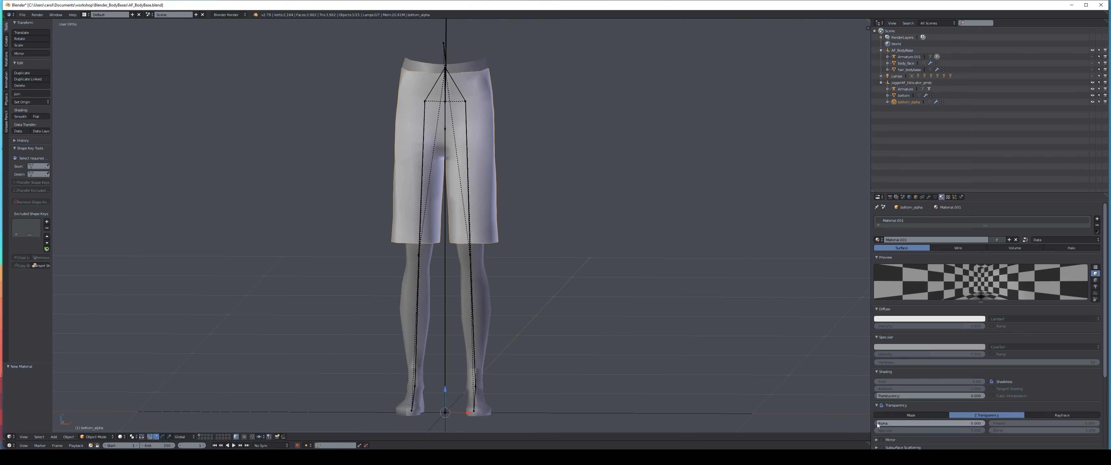
- Add an image texture to bottom_alpha's material using the first swatch diffuse PNG, and let it influence alpha
{"action": "left_click", "coordinate": [948, 198]}
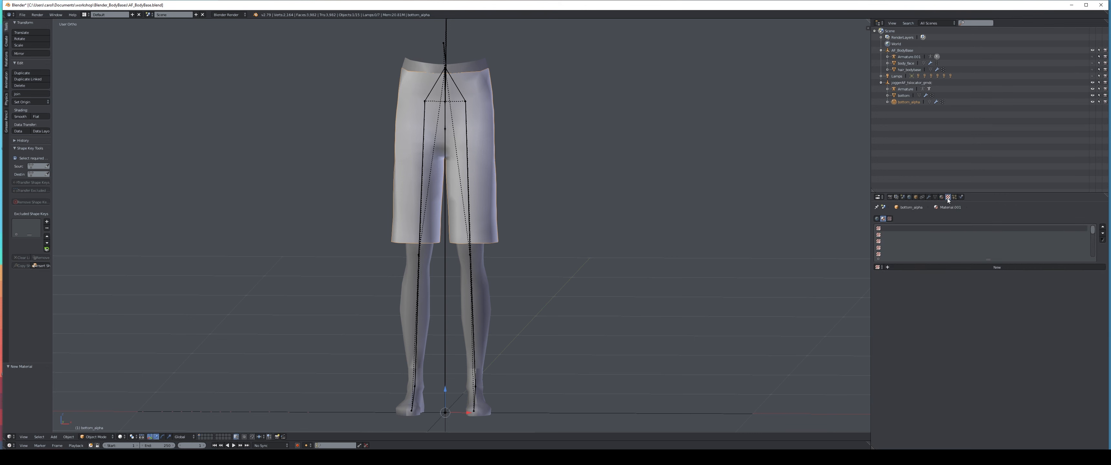
{"action": "left_click", "coordinate": [1002, 267]}
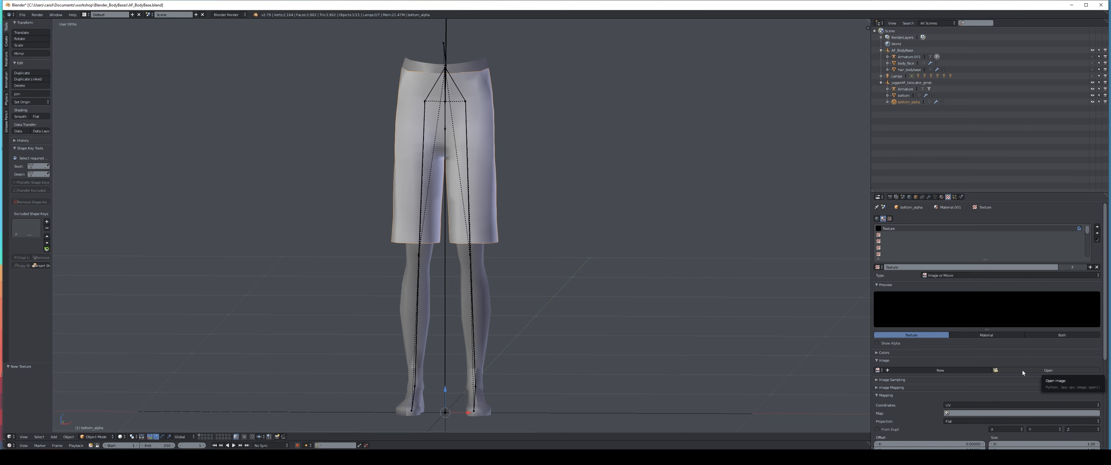
{"action": "left_click", "coordinate": [1049, 369]}
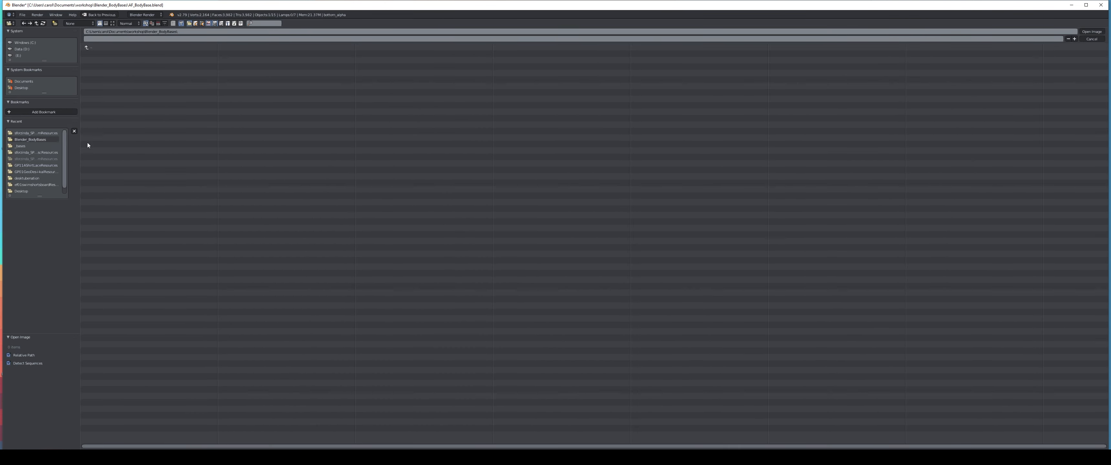
{"action": "left_click", "coordinate": [36, 133]}
{"action": "left_click", "coordinate": [130, 53]}
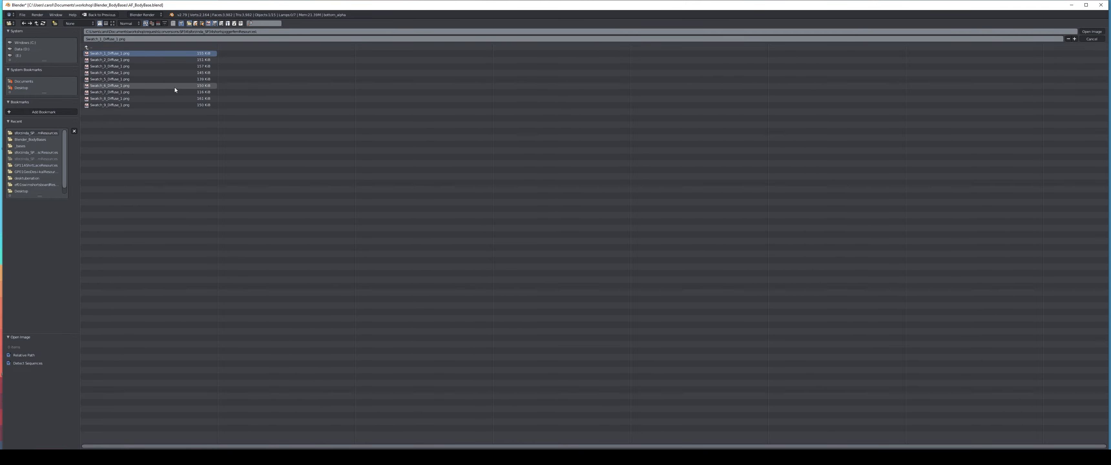
{"action": "left_click", "coordinate": [1092, 32]}
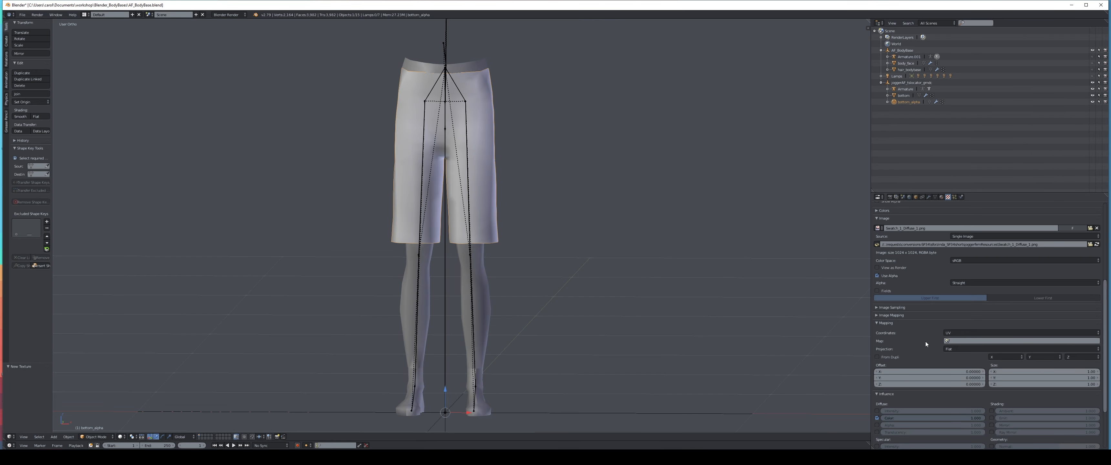
{"action": "scroll", "coordinate": [925, 342], "scroll_direction": "down", "scroll_amount": 3}
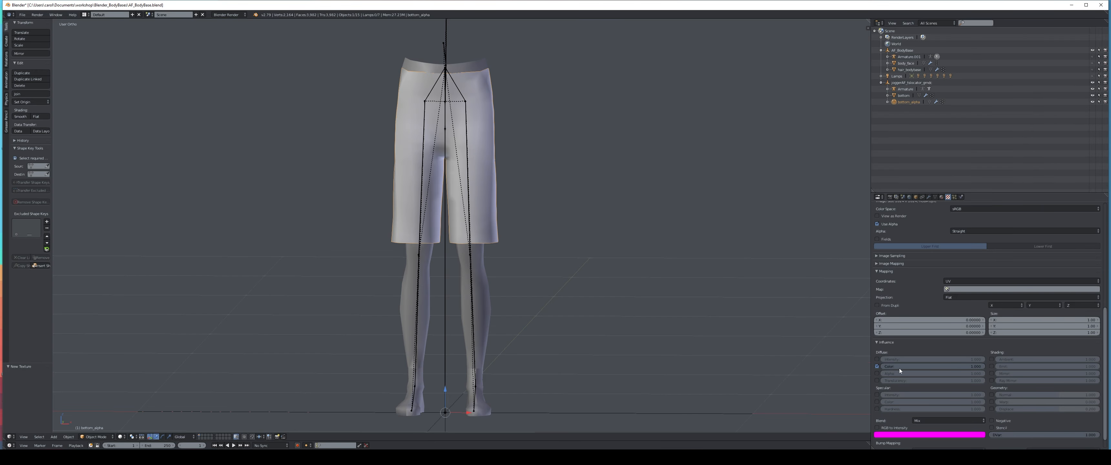
{"action": "left_click", "coordinate": [877, 374]}
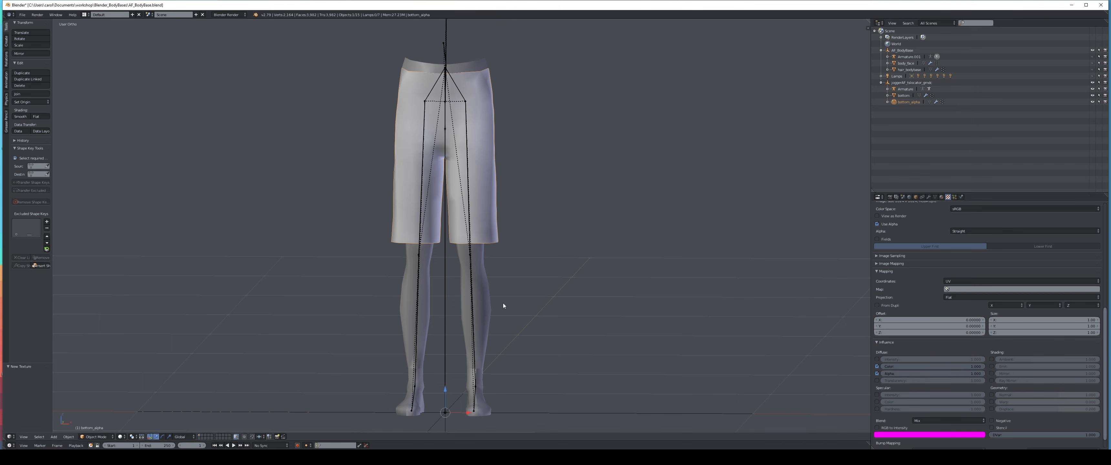
- Switch the viewport to Texture shading to display the shorts with their swatch
{"action": "left_click", "coordinate": [97, 436]}
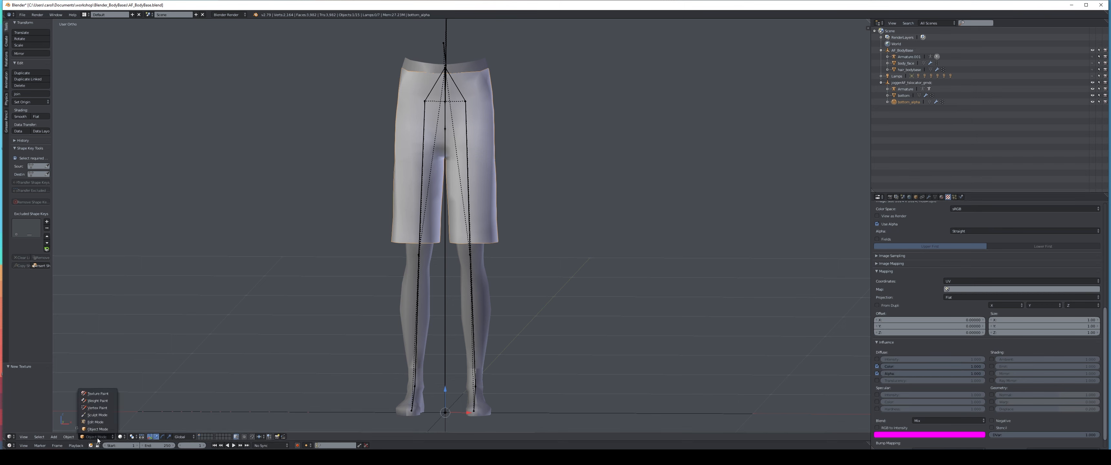
{"action": "left_click", "coordinate": [97, 440]}
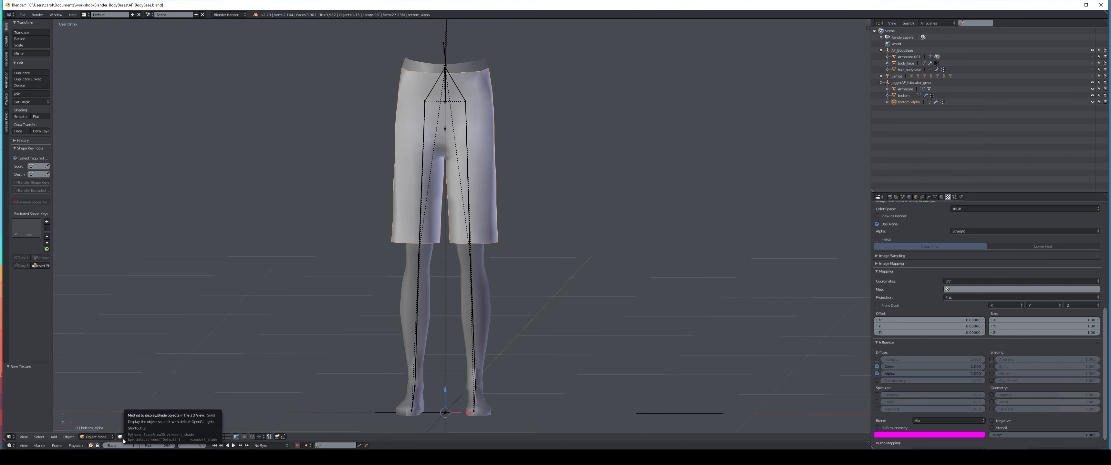
{"action": "left_click", "coordinate": [122, 439]}
{"action": "left_click", "coordinate": [125, 409]}
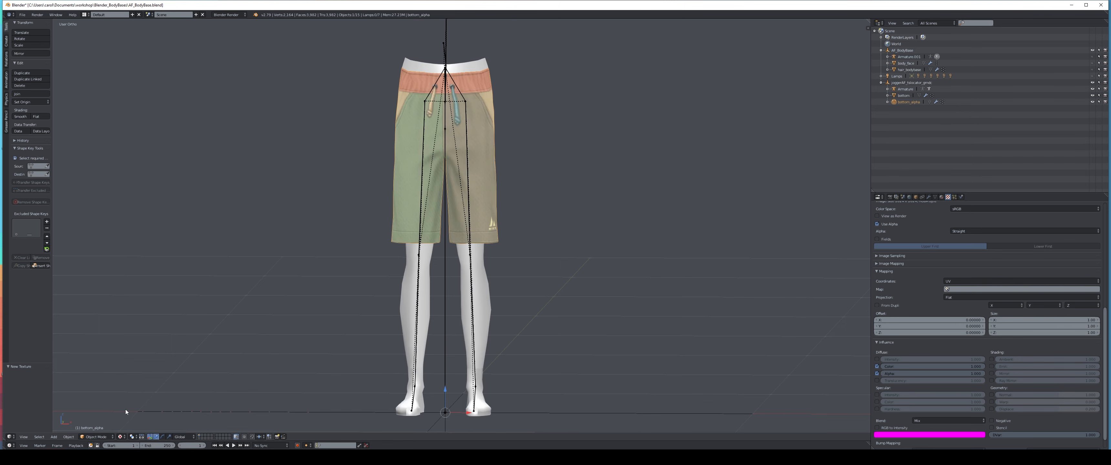
{"action": "middle_click_drag", "start_coordinate": [326, 312], "coordinate": [330, 312]}
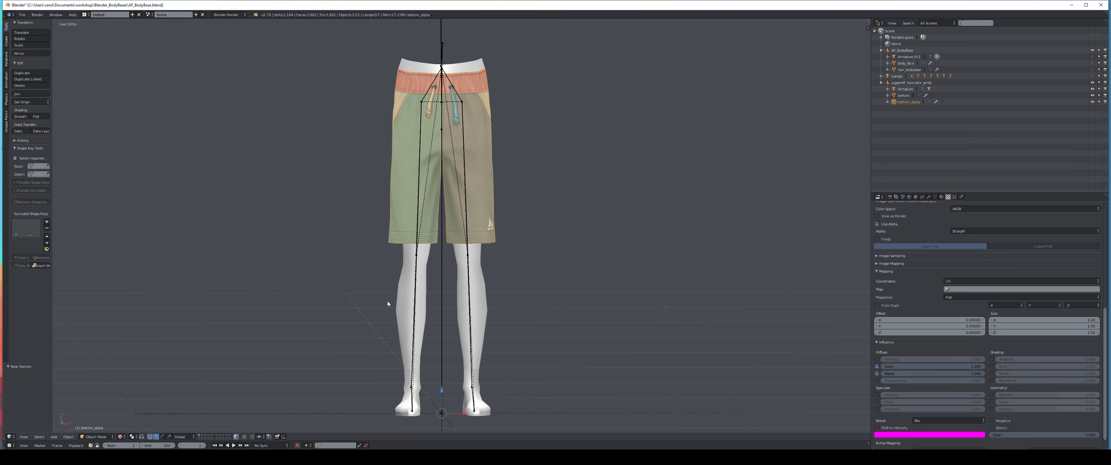
{"action": "mouse_move", "coordinate": [388, 303]}
{"action": "middle_mouse_down"}
{"action": "mouse_move", "coordinate": [374, 303]}
{"action": "mouse_move", "coordinate": [397, 305]}
{"action": "middle_mouse_up"}
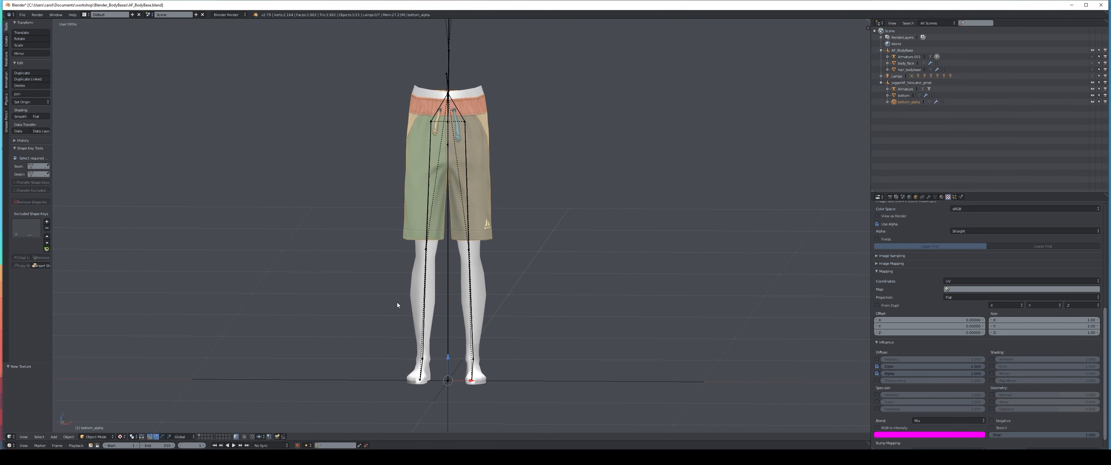
- Select the shorts' lower hem vertices in Edit Mode, shift them slightly in the right side view, and return to Object Mode
{"action": "middle_click_drag", "start_coordinate": [506, 310], "coordinate": [445, 348]}
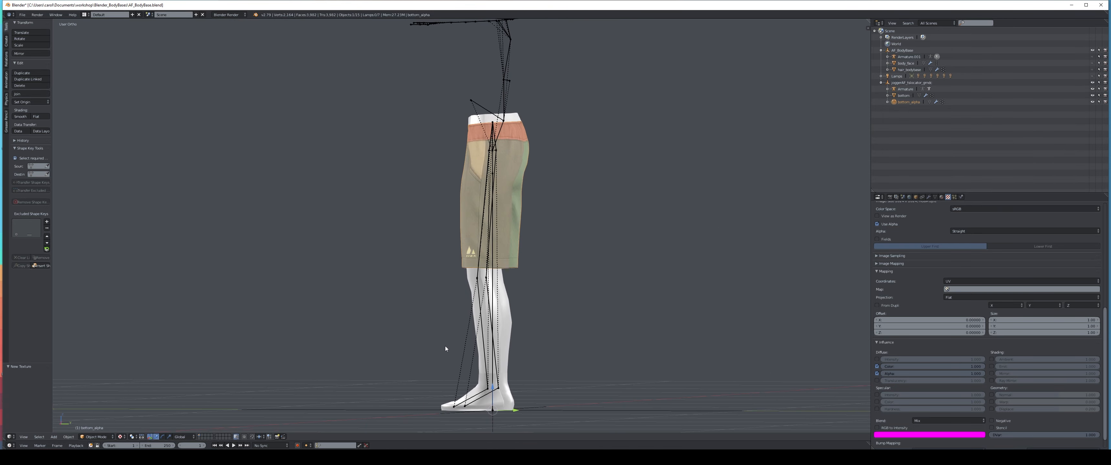
{"action": "key", "text": "KP_3"}
{"action": "scroll", "coordinate": [449, 344], "scroll_direction": "up", "scroll_amount": 5}
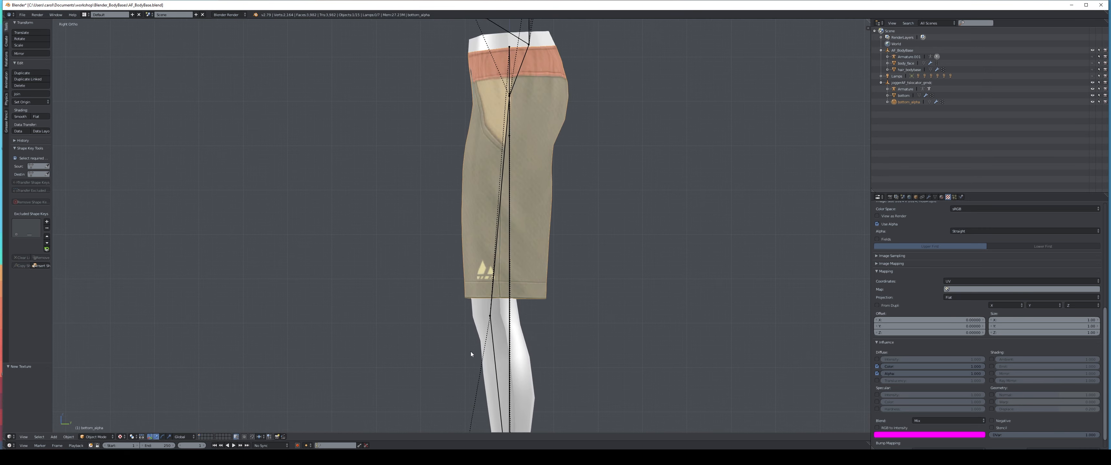
{"action": "middle_click_drag", "start_coordinate": [533, 363], "coordinate": [465, 318], "text": "shift"}
{"action": "key", "text": "Tab"}
{"action": "key", "text": "KP_3"}
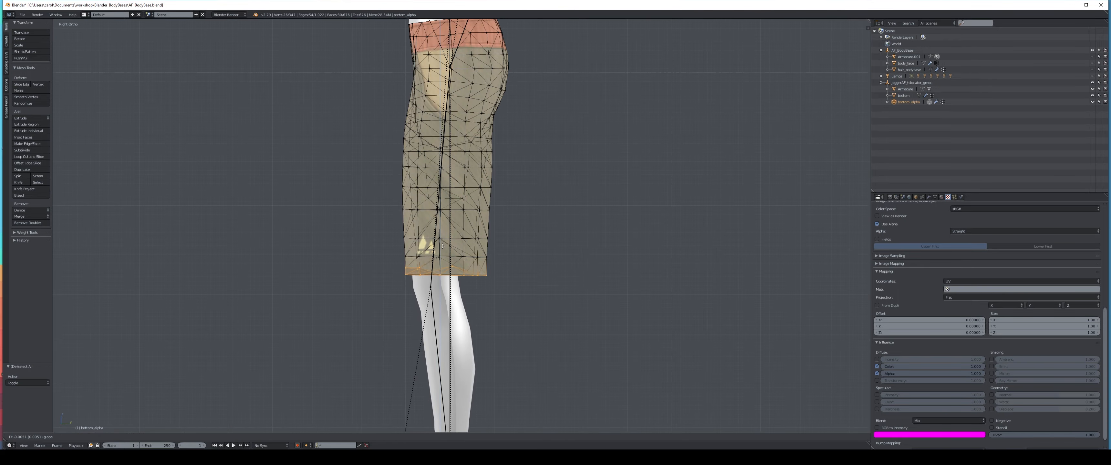
{"action": "left_click", "coordinate": [568, 303]}
{"action": "middle_click_drag", "start_coordinate": [568, 303], "coordinate": [589, 343]}
{"action": "key", "text": "Tab"}
{"action": "scroll", "coordinate": [499, 313], "scroll_direction": "up", "scroll_amount": 3}
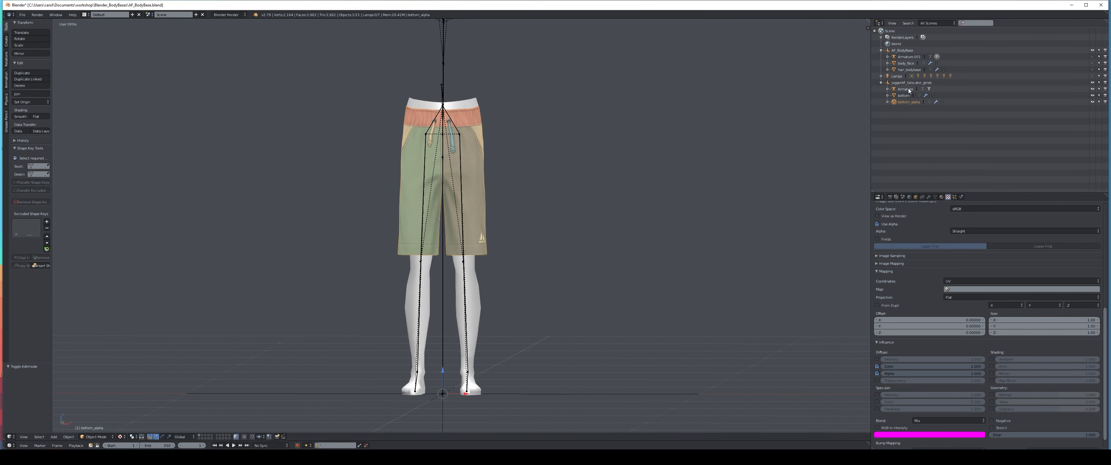
- Put the imported shorts' armature into Pose Mode and view it from the front
{"action": "left_click", "coordinate": [905, 89]}
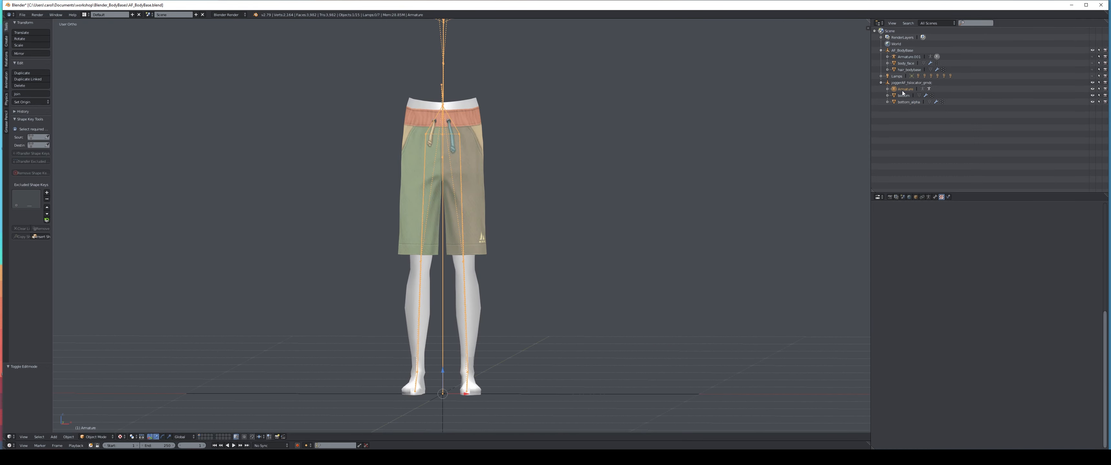
{"action": "left_click", "coordinate": [97, 437]}
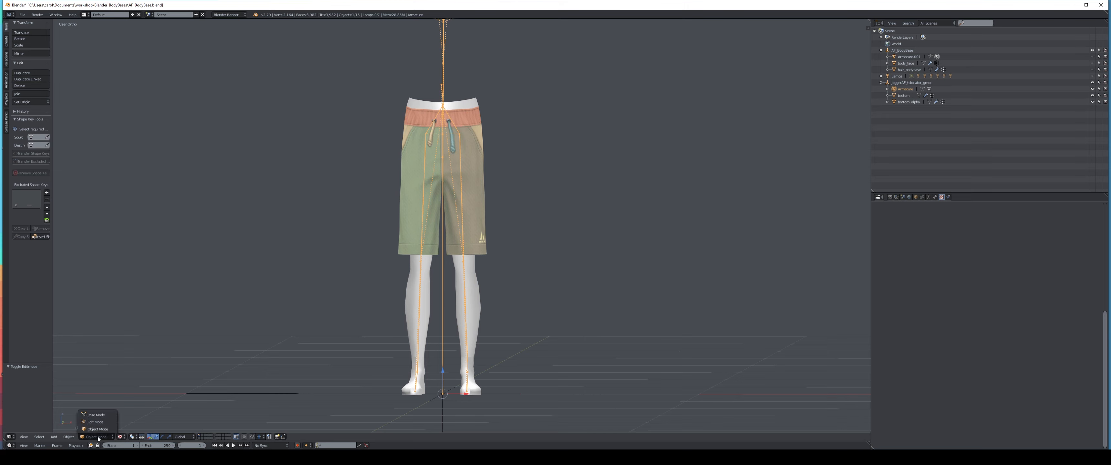
{"action": "left_click", "coordinate": [98, 416]}
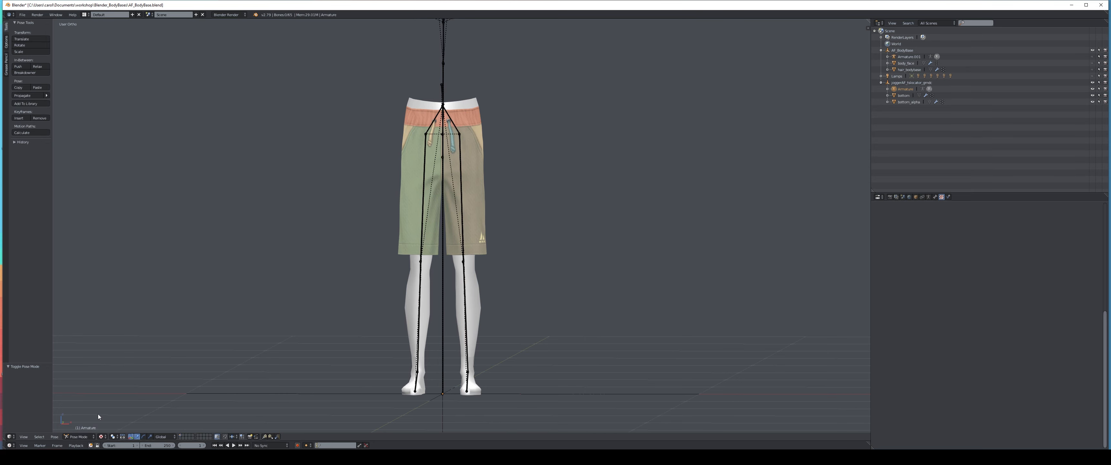
{"action": "middle_click_drag", "start_coordinate": [425, 249], "coordinate": [427, 273], "text": "shift"}
{"action": "key", "text": "KP_1"}
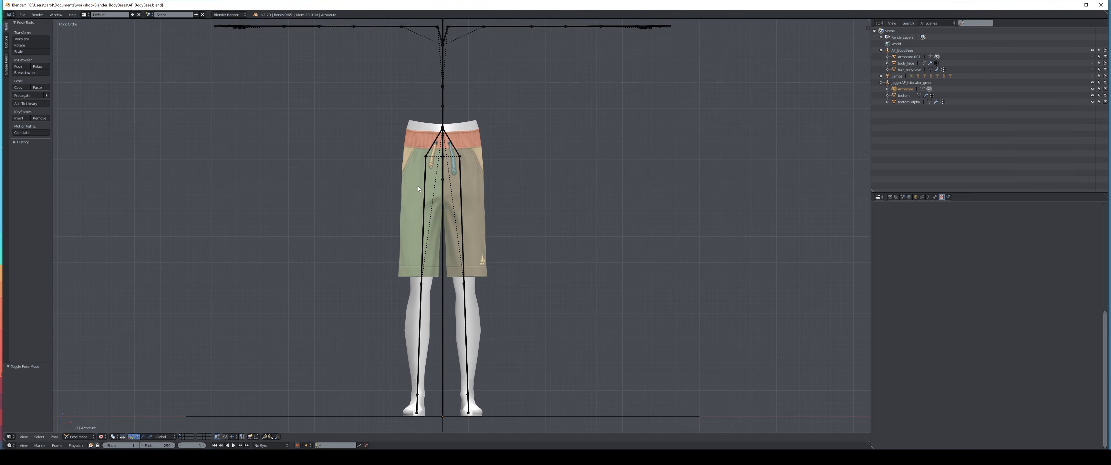
- Rotate both thigh bones outward so the legs spread apart and test the shorts' deformation
{"action": "left_click", "coordinate": [452, 147]}
{"action": "left_click", "coordinate": [188, 382]}
{"action": "right_click", "coordinate": [451, 146]}
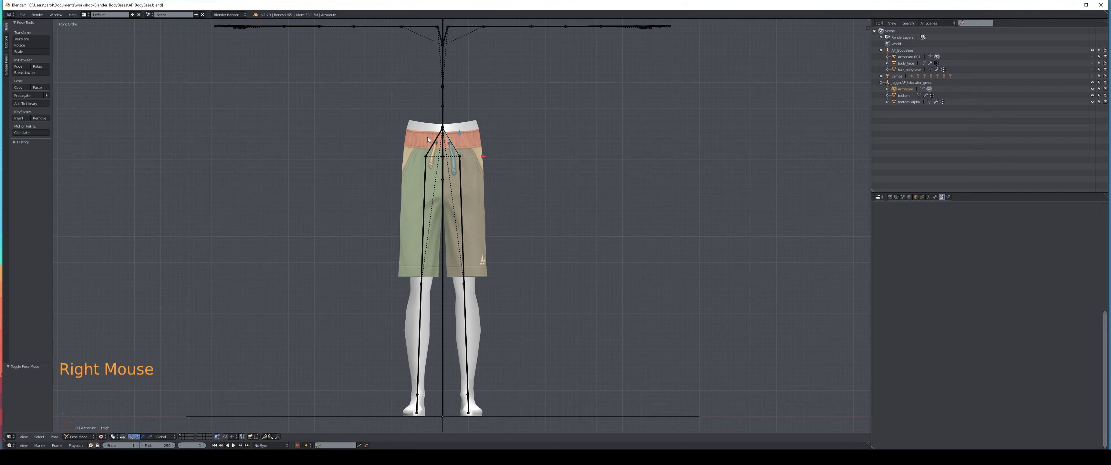
{"action": "right_click", "coordinate": [452, 146]}
{"action": "right_click", "coordinate": [452, 146]}
{"action": "right_click", "coordinate": [452, 146]}
{"action": "middle_click_drag", "start_coordinate": [484, 232], "coordinate": [499, 257]}
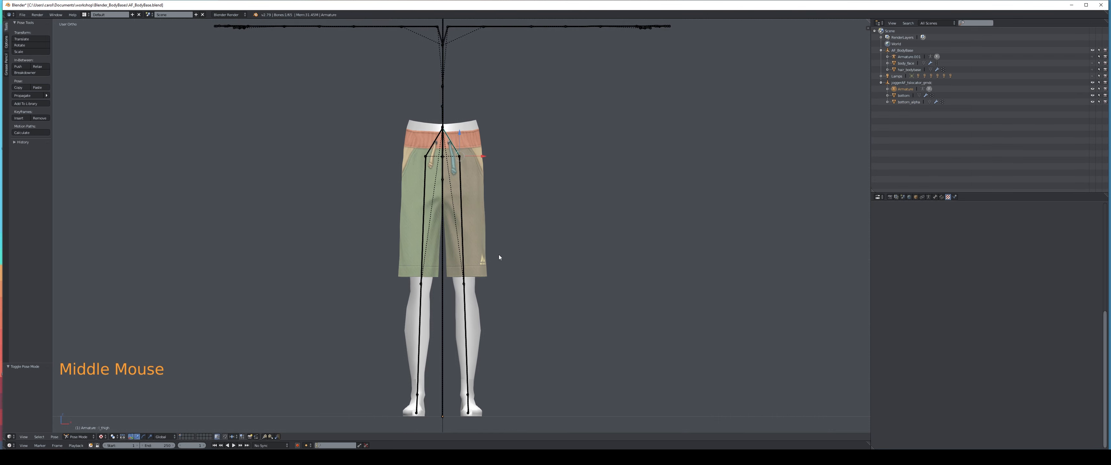
{"action": "key", "text": "r"}
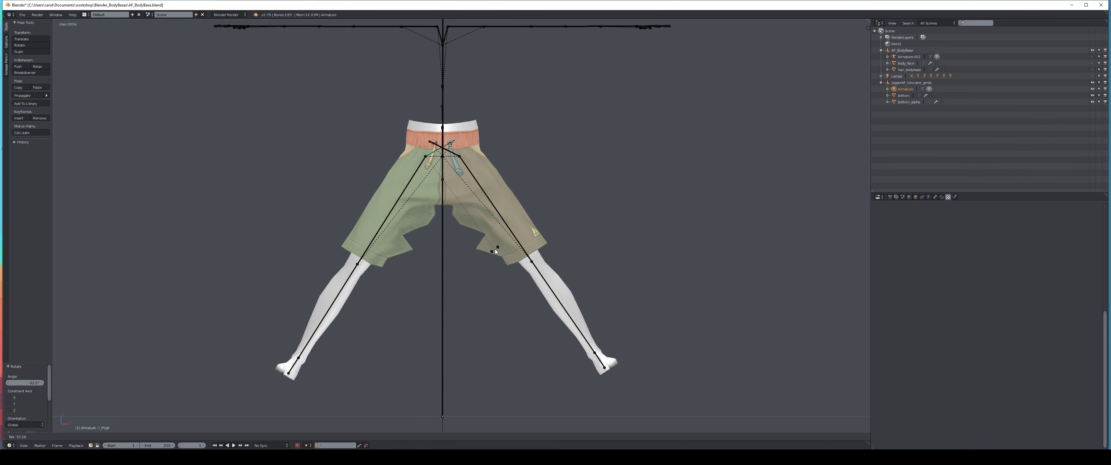
{"action": "left_click", "coordinate": [495, 250]}
{"action": "middle_click", "coordinate": [526, 273]}
{"action": "middle_click", "coordinate": [528, 275]}
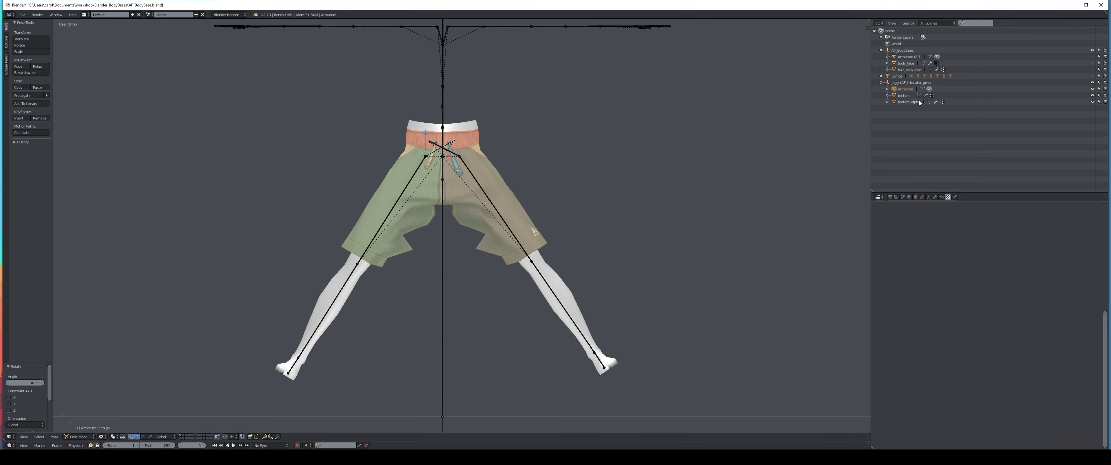
- Select bottom_alpha, choose the thigh vertex group of its green leg, and show its weights in Weight Paint mode
{"action": "left_click", "coordinate": [910, 101]}
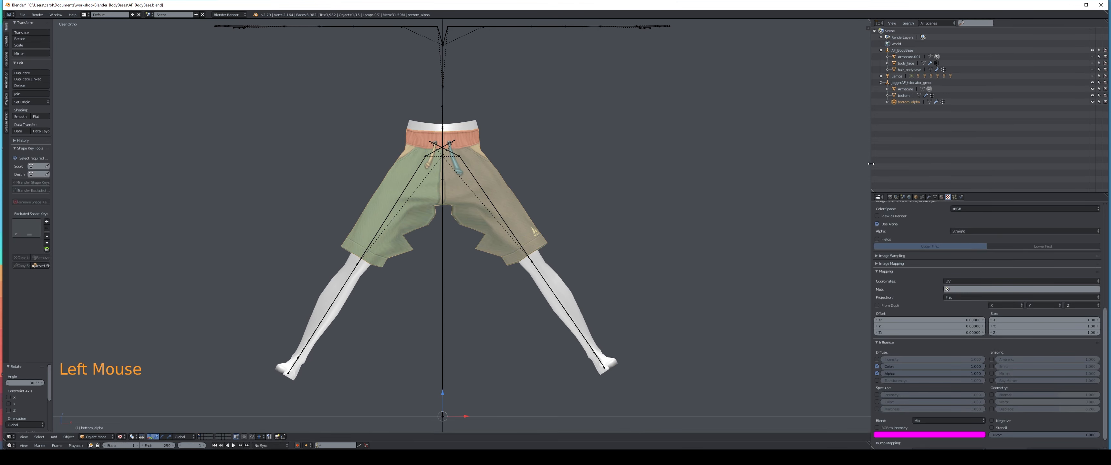
{"action": "left_click", "coordinate": [935, 197]}
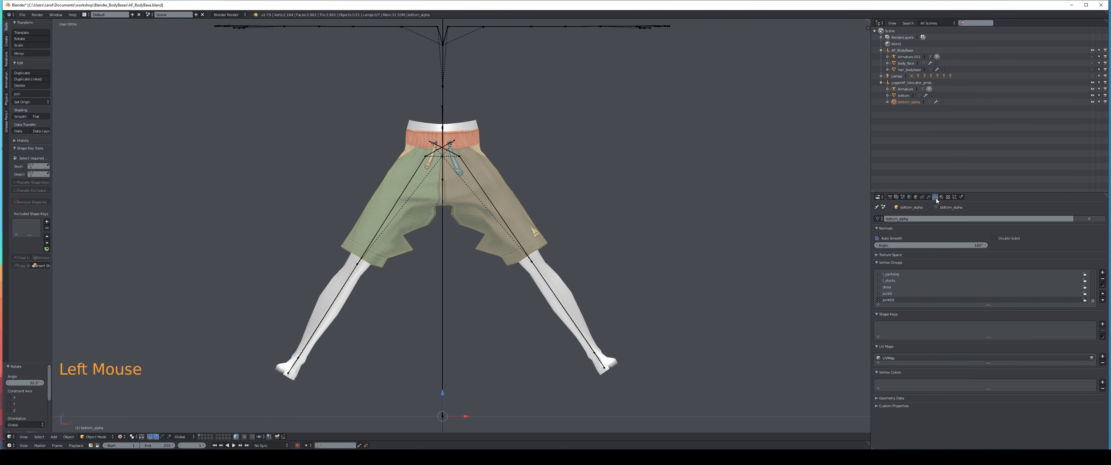
{"action": "left_click_drag", "start_coordinate": [971, 192], "coordinate": [975, 111]}
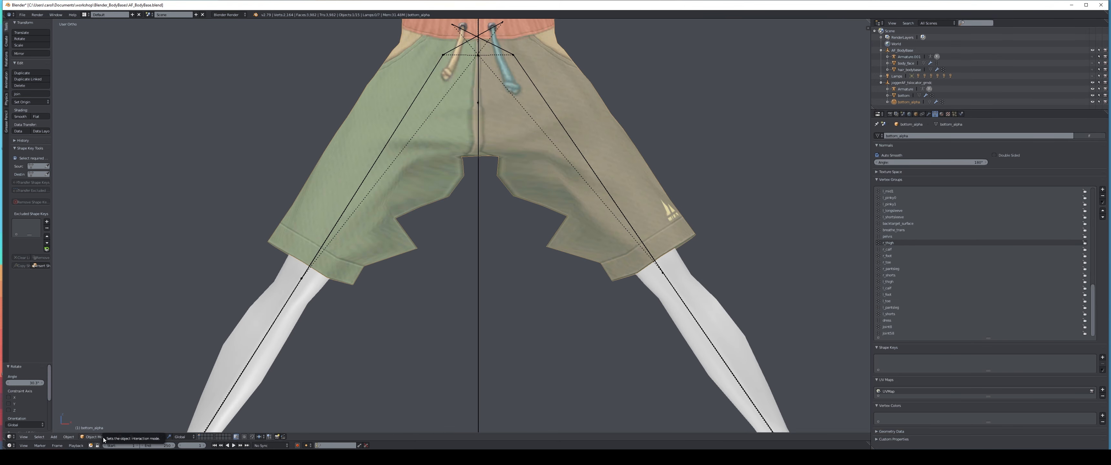
{"action": "left_click", "coordinate": [103, 437]}
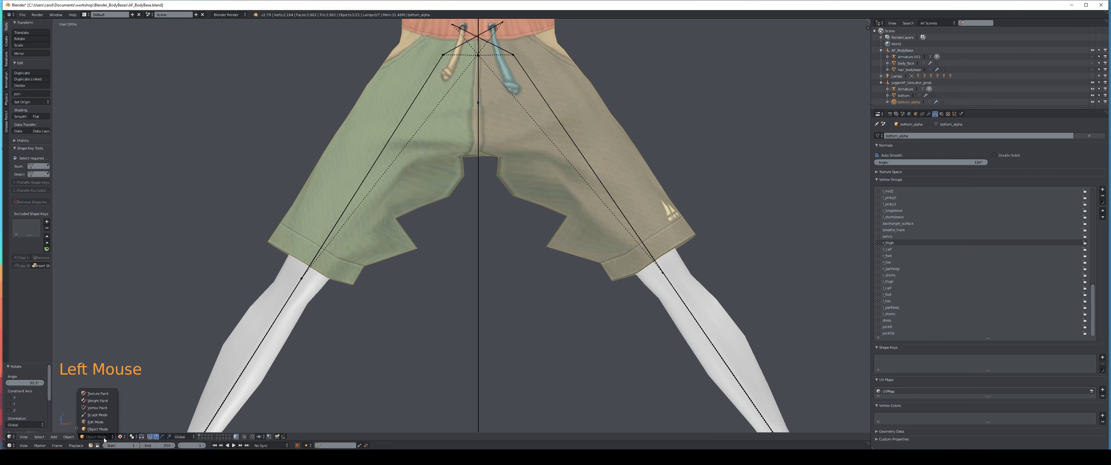
{"action": "left_click", "coordinate": [102, 401]}
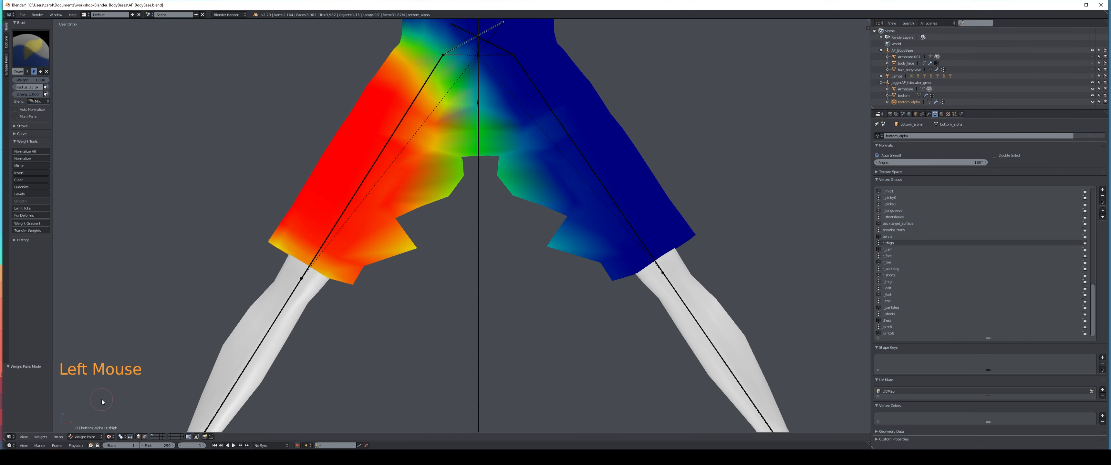
- Check the shorts' inner-leg mesh in Edit Mode and return to Weight Paint mode
{"action": "scroll", "coordinate": [252, 406], "scroll_direction": "up", "scroll_amount": 1}
{"action": "left_click", "coordinate": [95, 435]}
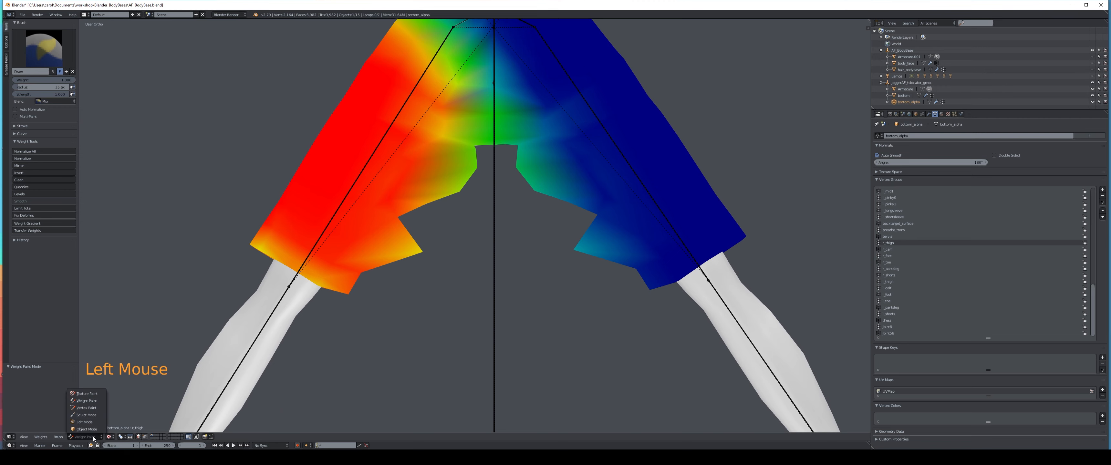
{"action": "left_click", "coordinate": [89, 424]}
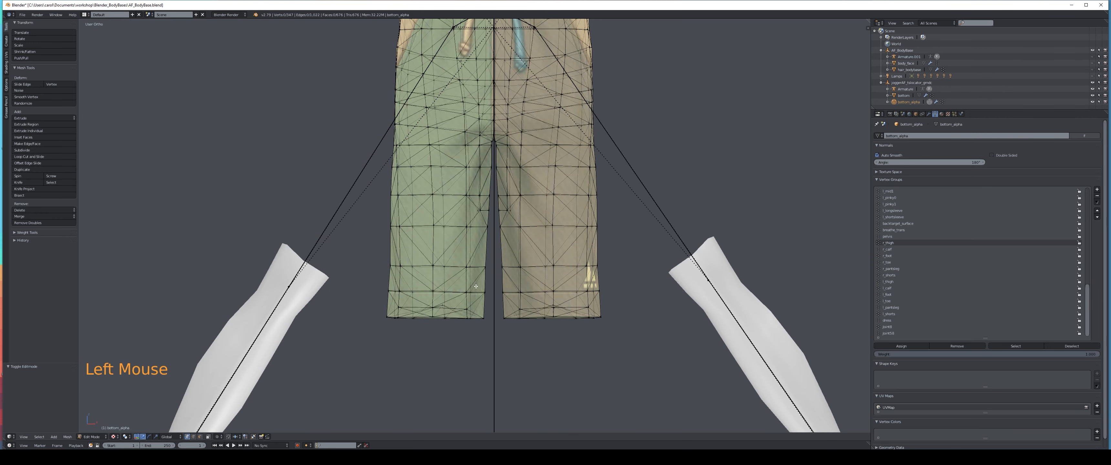
{"action": "scroll", "coordinate": [476, 287], "scroll_direction": "down", "scroll_amount": 2}
{"action": "scroll", "coordinate": [476, 286], "scroll_direction": "up", "scroll_amount": 1}
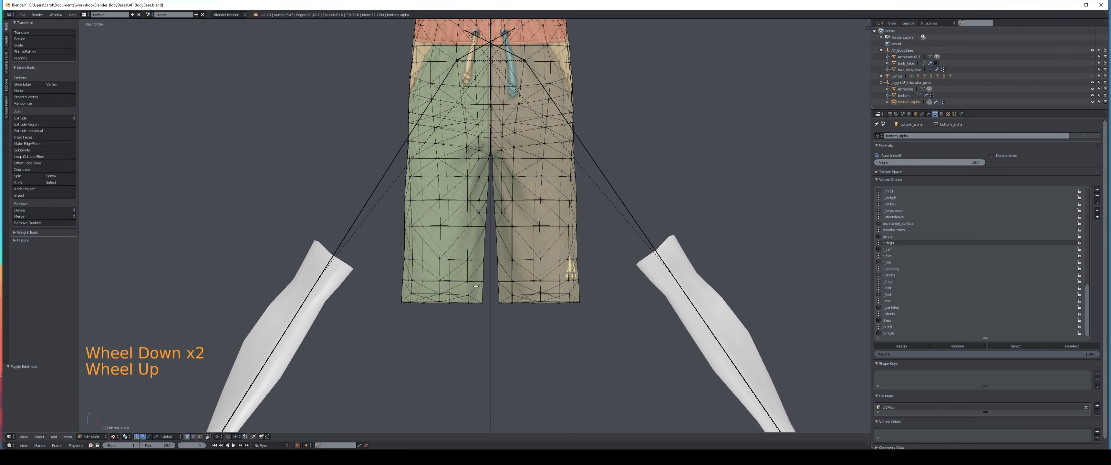
{"action": "key", "text": "a"}
{"action": "key", "text": "Tab"}
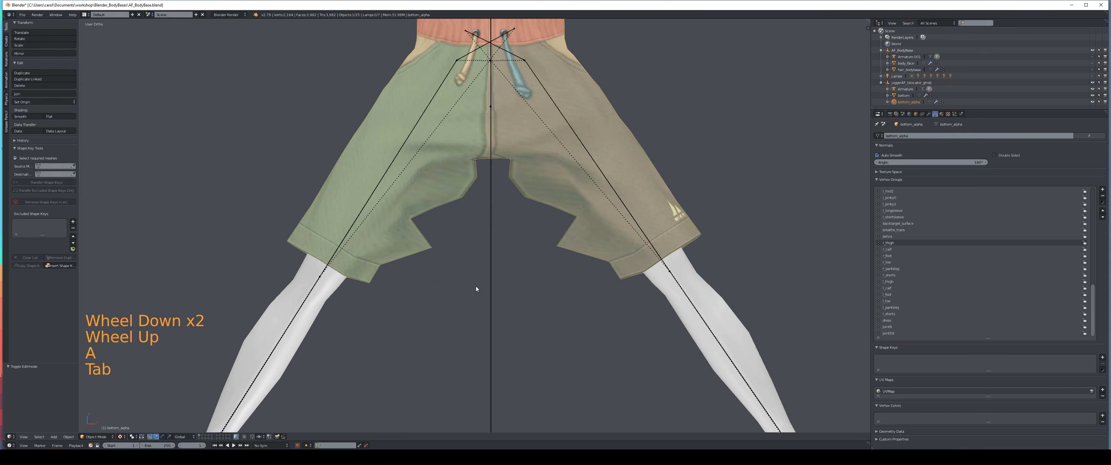
{"action": "scroll", "coordinate": [476, 287], "scroll_direction": "up", "scroll_amount": 2}
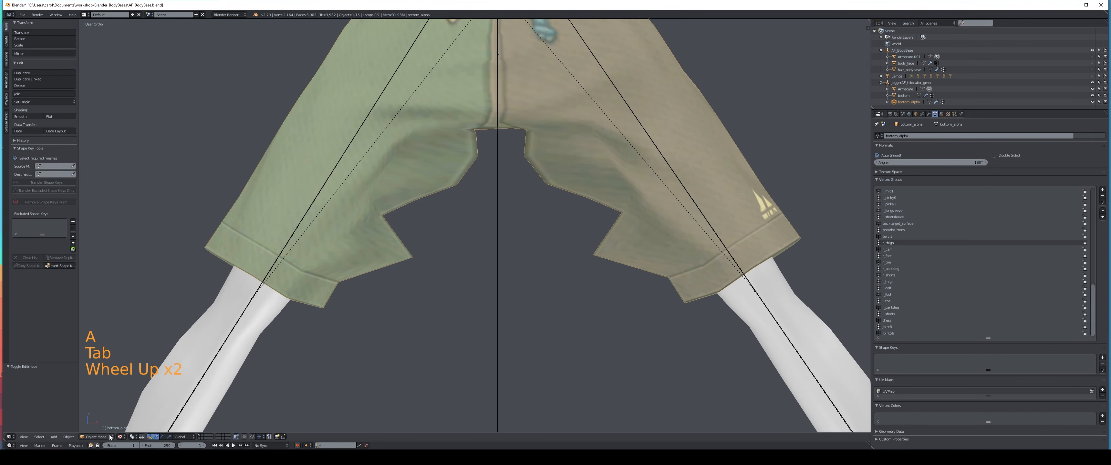
{"action": "left_click", "coordinate": [95, 437]}
{"action": "left_click", "coordinate": [97, 402]}
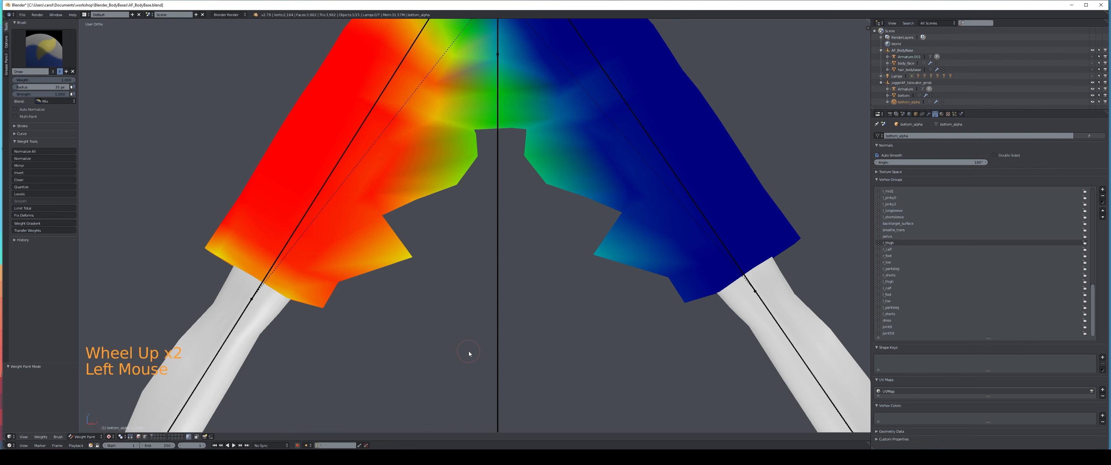
- Compare the face and vertex selection masking modes for weight painting and leave face selection masking enabled
{"action": "middle_click_drag", "start_coordinate": [408, 270], "coordinate": [427, 286]}
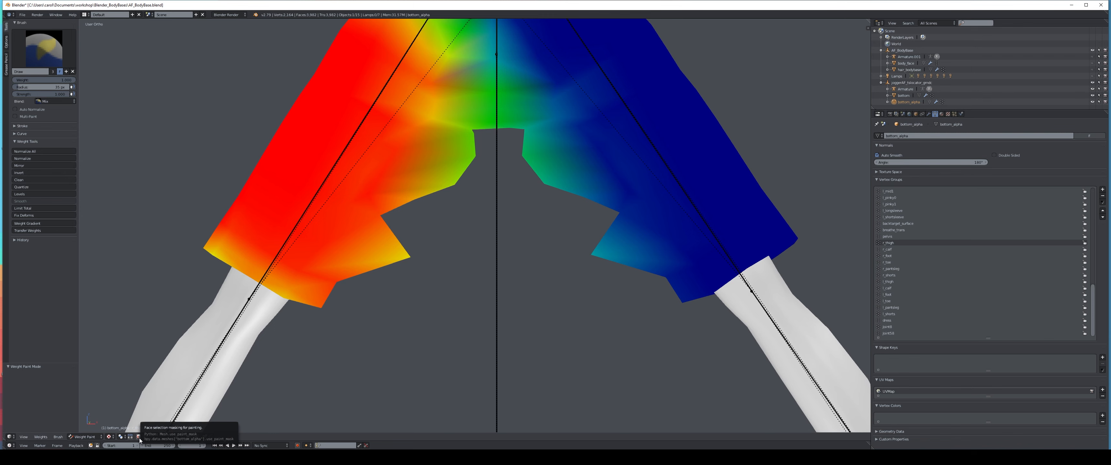
{"action": "left_click", "coordinate": [139, 438]}
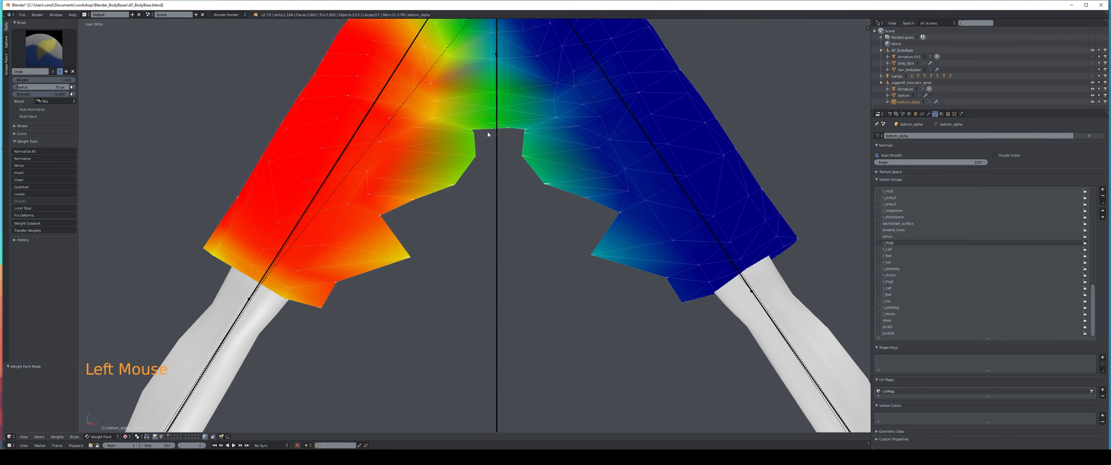
{"action": "left_click", "coordinate": [161, 437]}
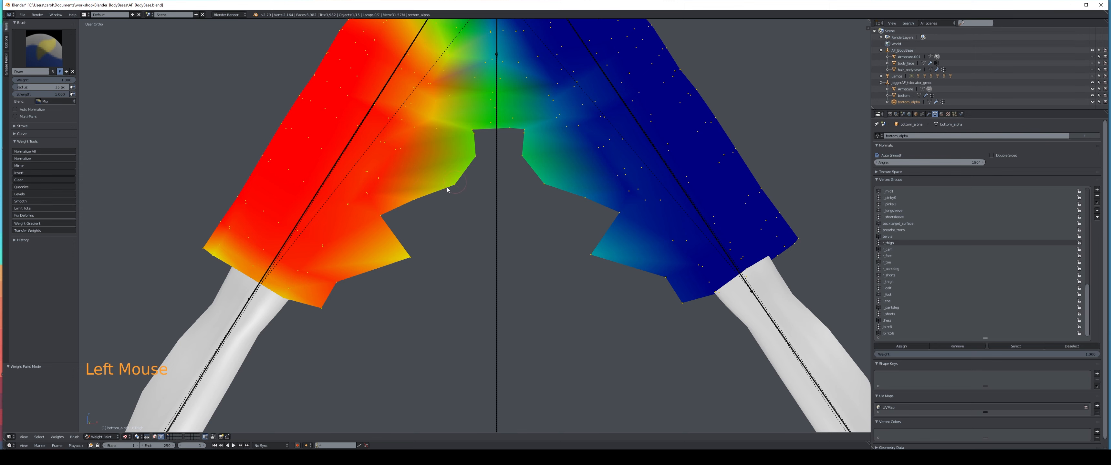
{"action": "left_click", "coordinate": [155, 437]}
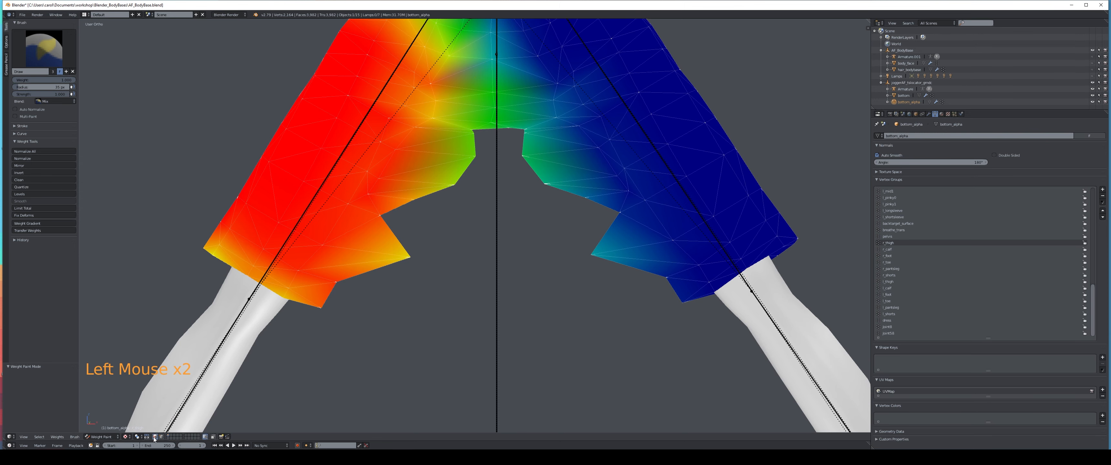
{"action": "scroll", "coordinate": [499, 226], "scroll_direction": "up", "scroll_amount": 1}
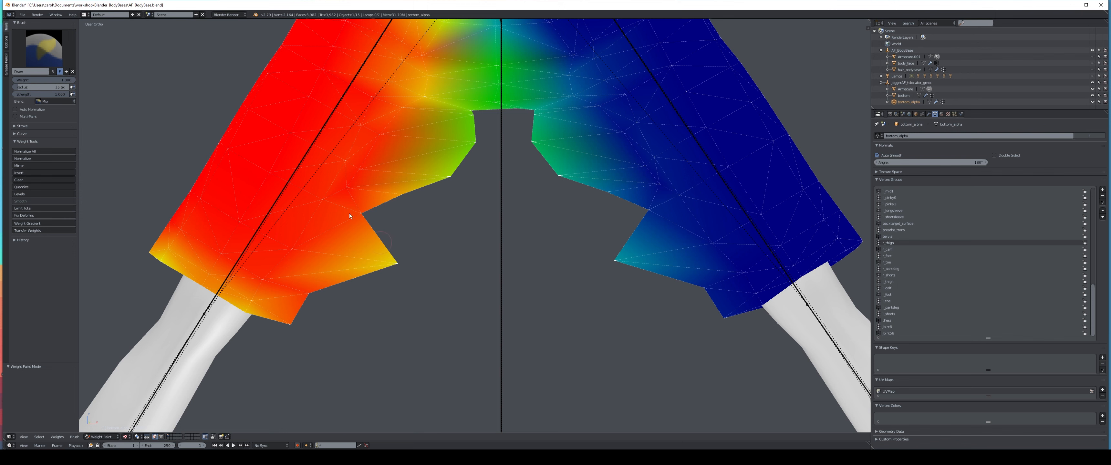
- Try raising the thigh weight of the protruding lower inner-leg vertex with Normalize All, and undo both changes
{"action": "left_click", "coordinate": [40, 94]}
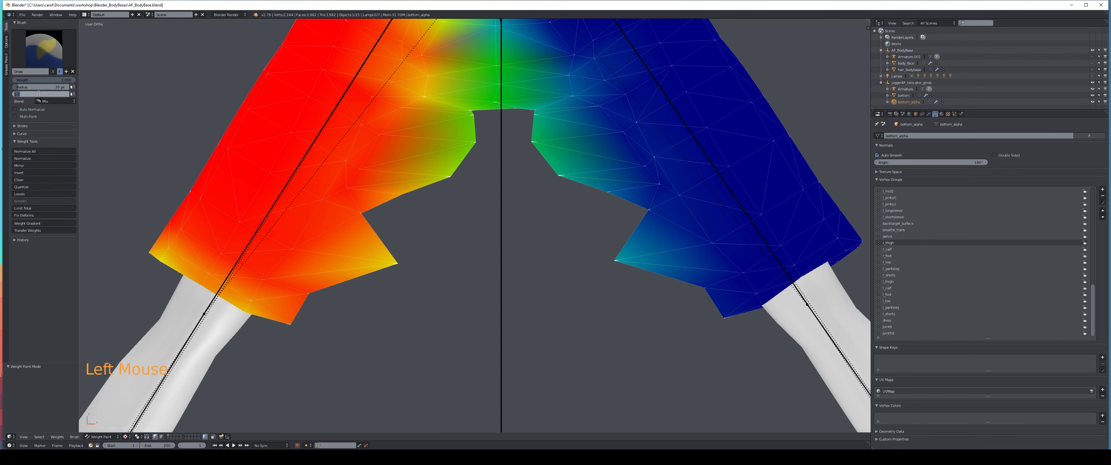
{"action": "left_click", "coordinate": [401, 274]}
{"action": "left_click", "coordinate": [397, 267]}
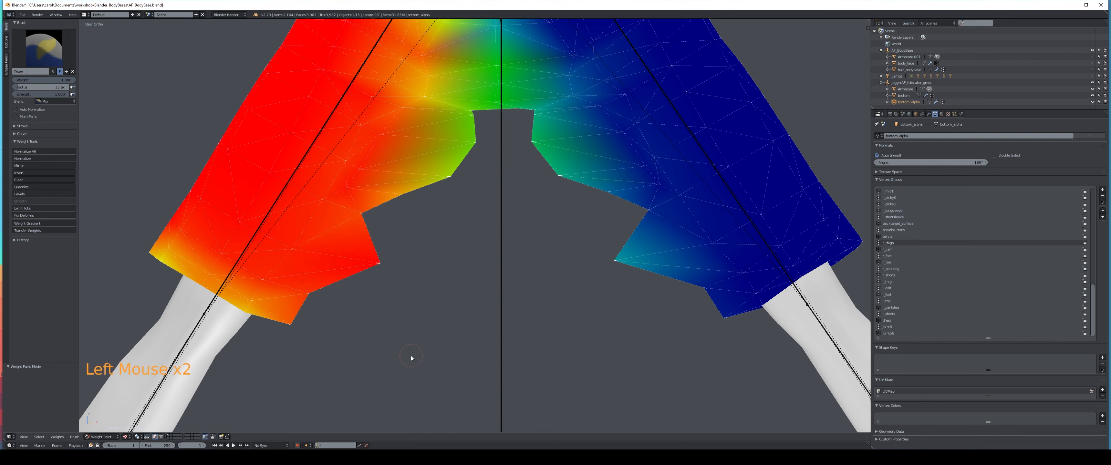
{"action": "left_click", "coordinate": [38, 153]}
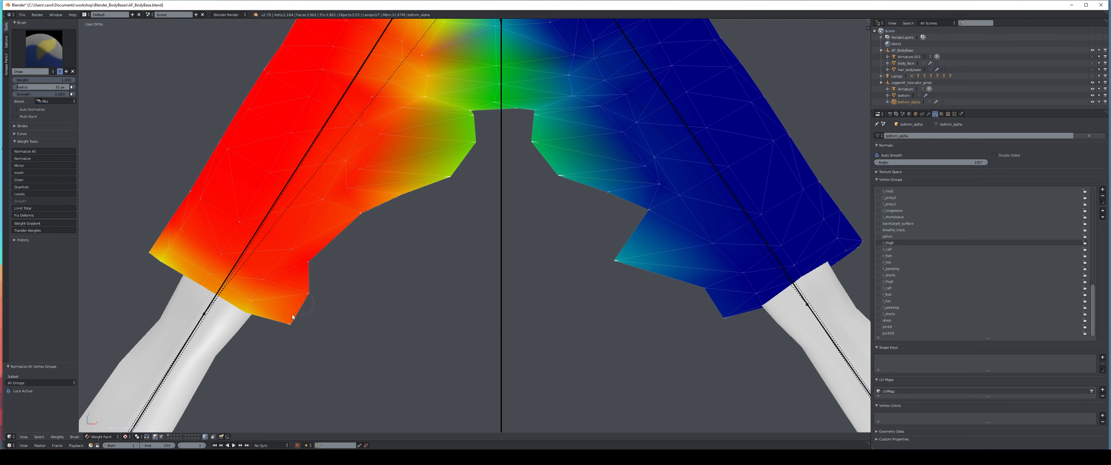
{"action": "middle_click_drag", "start_coordinate": [375, 293], "coordinate": [374, 294]}
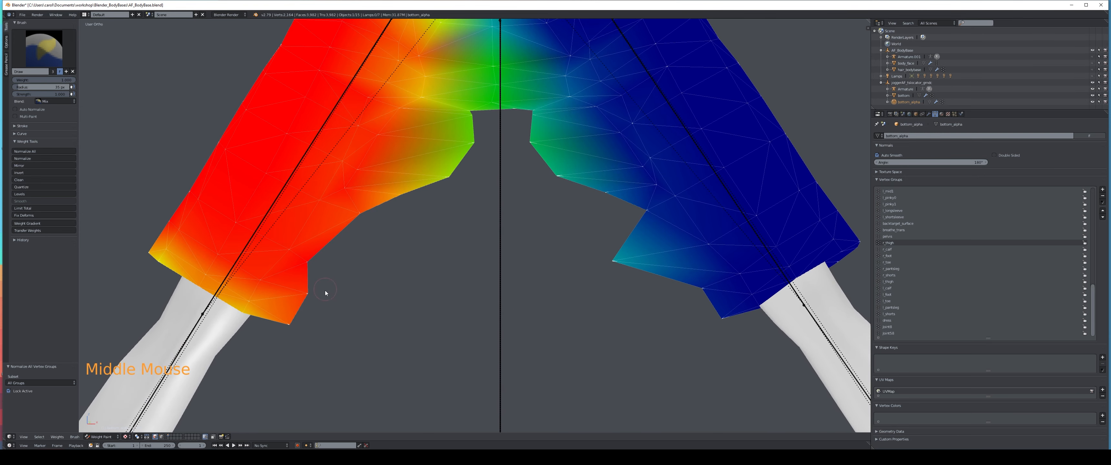
{"action": "key", "text": "ctrl+z"}
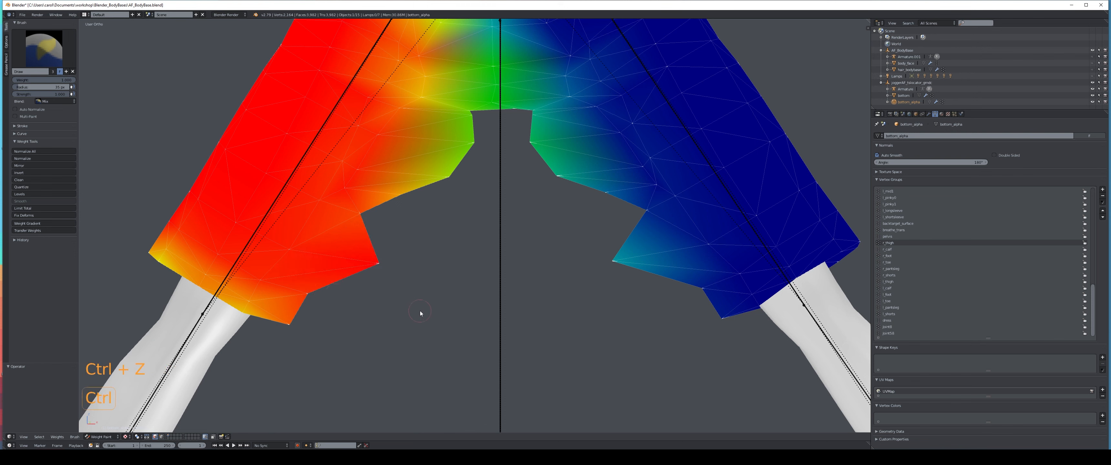
{"action": "key", "text": "ctrl+z"}
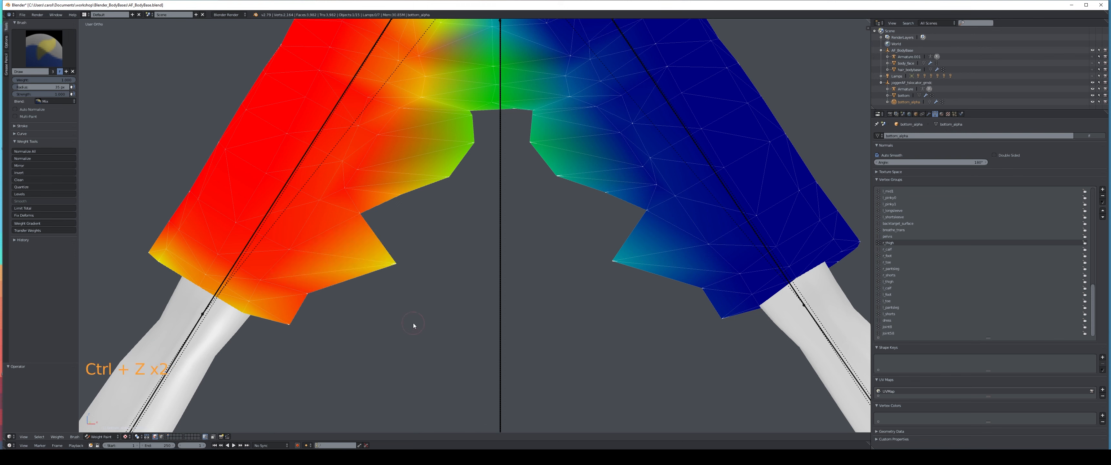
- Set the brush strength to 0.1, dab thigh weight onto the protruding lower inner-leg vertex, and normalize all vertex groups
{"action": "left_click", "coordinate": [45, 93]}
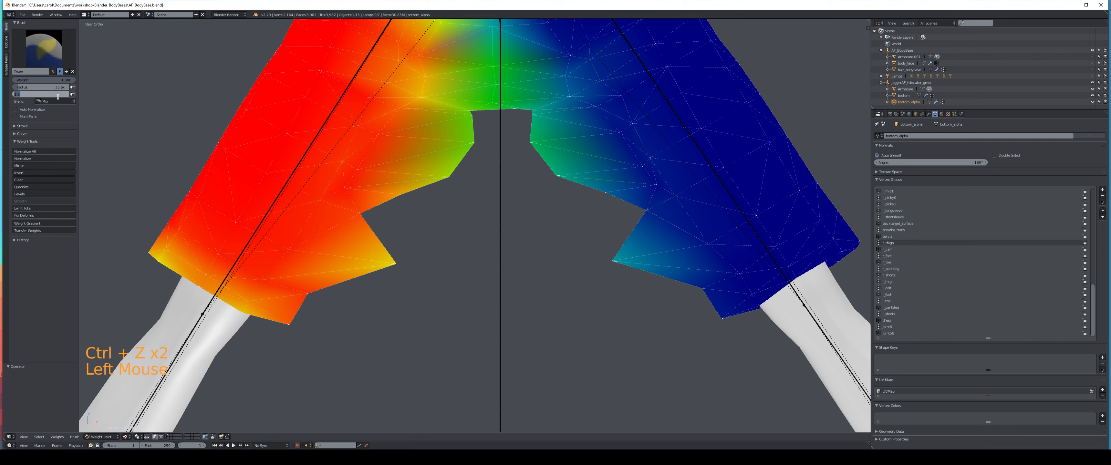
{"action": "type", "text": "0.1"}
{"action": "key", "text": "Return"}
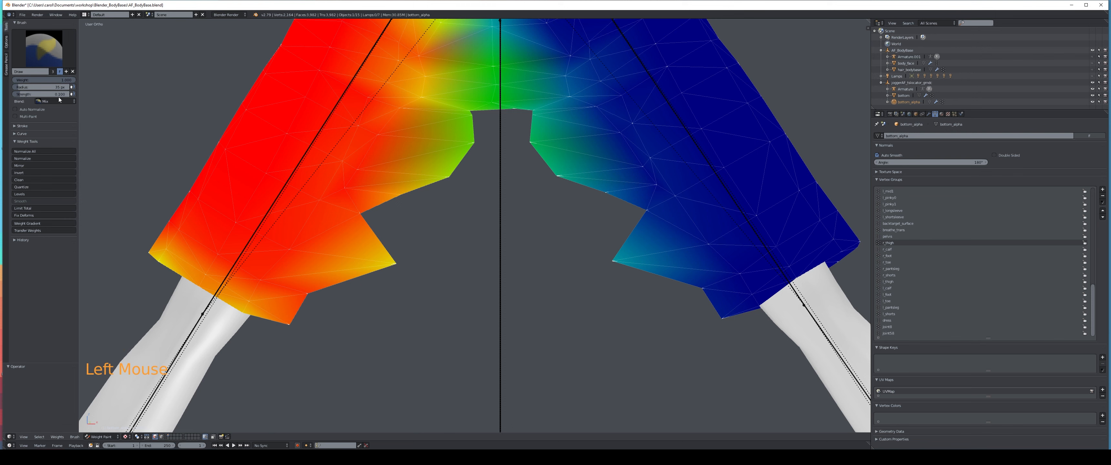
{"action": "left_click", "coordinate": [394, 268]}
{"action": "left_click", "coordinate": [393, 266]}
{"action": "left_click", "coordinate": [394, 267]}
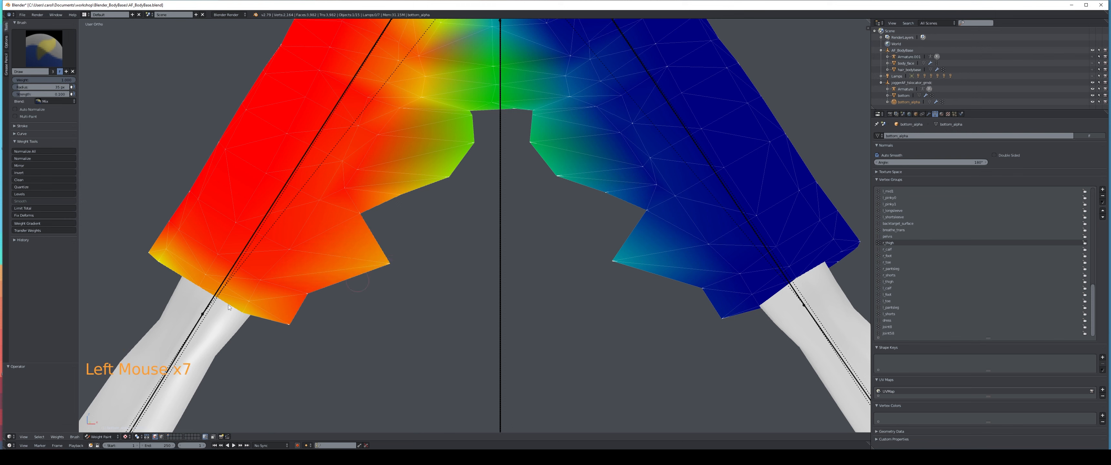
{"action": "left_click", "coordinate": [52, 152]}
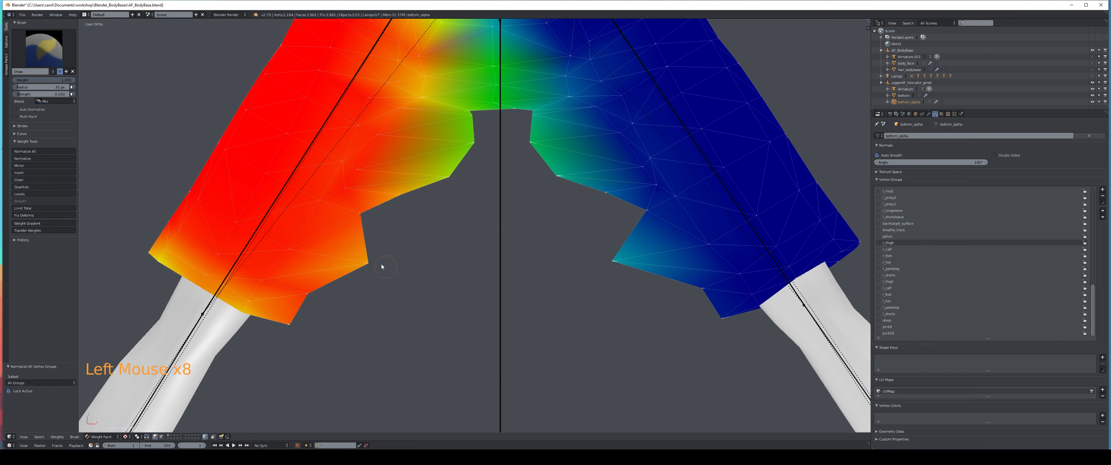
- Undo the last six weight changes and reapply Normalize All to the vertex groups
{"action": "key", "text": "ctrl+z"}
{"action": "key", "text": "ctrl+z"}
{"action": "key", "text": "ctrl+z"}
{"action": "key", "text": "ctrl+z"}
{"action": "key", "text": "ctrl+z"}
{"action": "key", "text": "ctrl+z"}
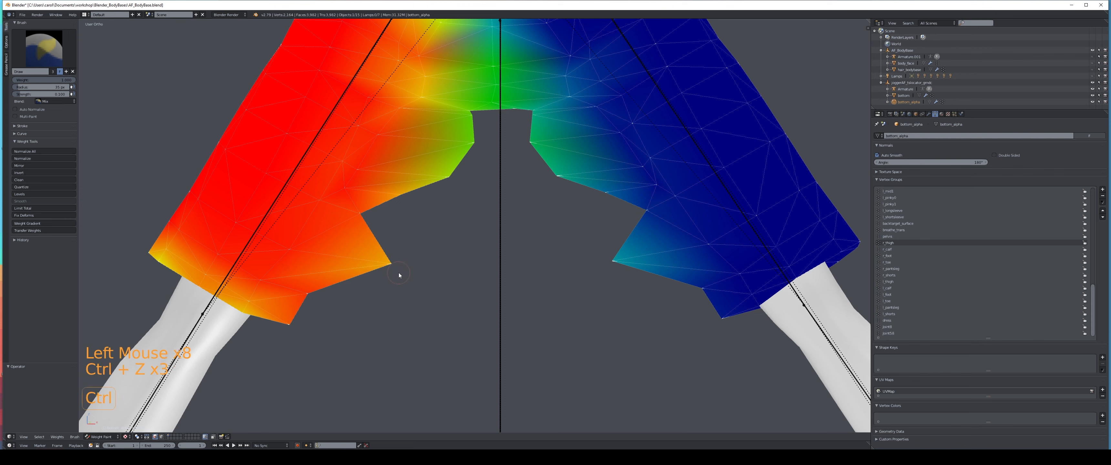
{"action": "left_click", "coordinate": [42, 150]}
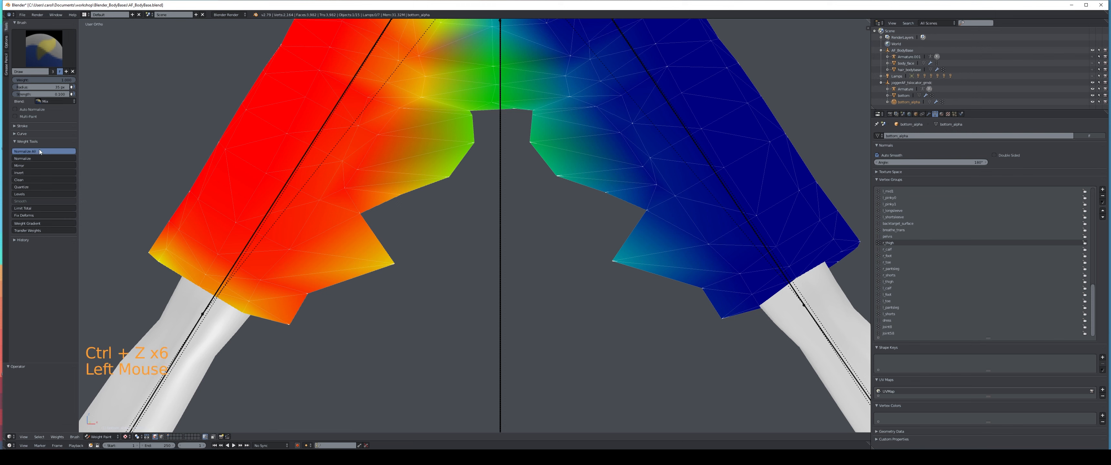
{"action": "left_click", "coordinate": [308, 294], "text": "ctrl"}
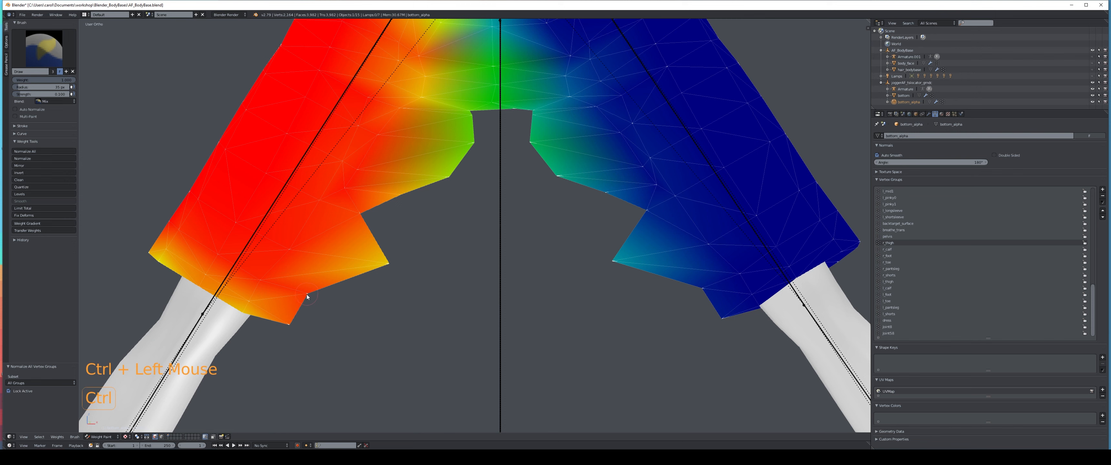
{"action": "left_click", "coordinate": [306, 294], "text": "ctrl"}
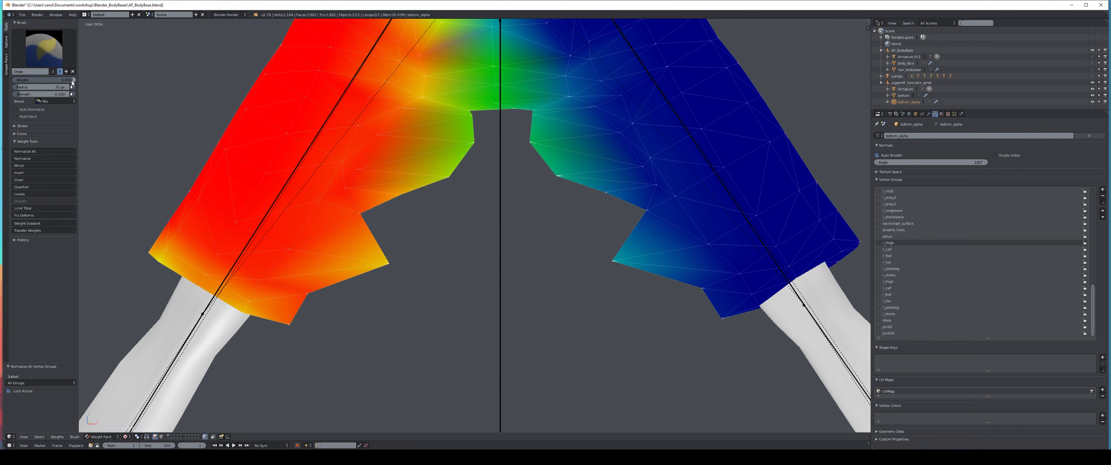
- Raise the brush strength to full, paint thigh weight on the lower inner-leg vertices, and normalize all groups until the outline straightens
{"action": "left_click_drag", "start_coordinate": [34, 94], "coordinate": [87, 94]}
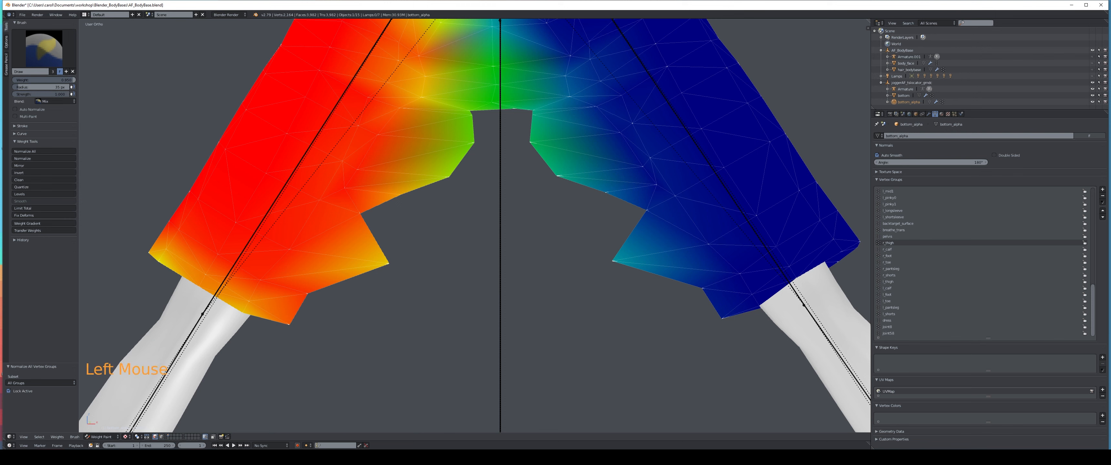
{"action": "left_click", "coordinate": [390, 266]}
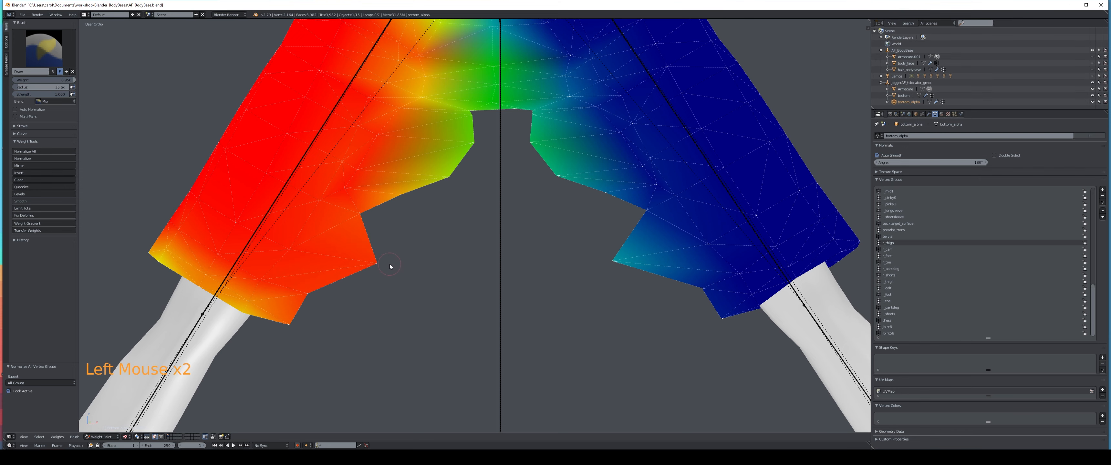
{"action": "left_click", "coordinate": [39, 151]}
{"action": "middle_click_drag", "start_coordinate": [365, 268], "coordinate": [368, 271]}
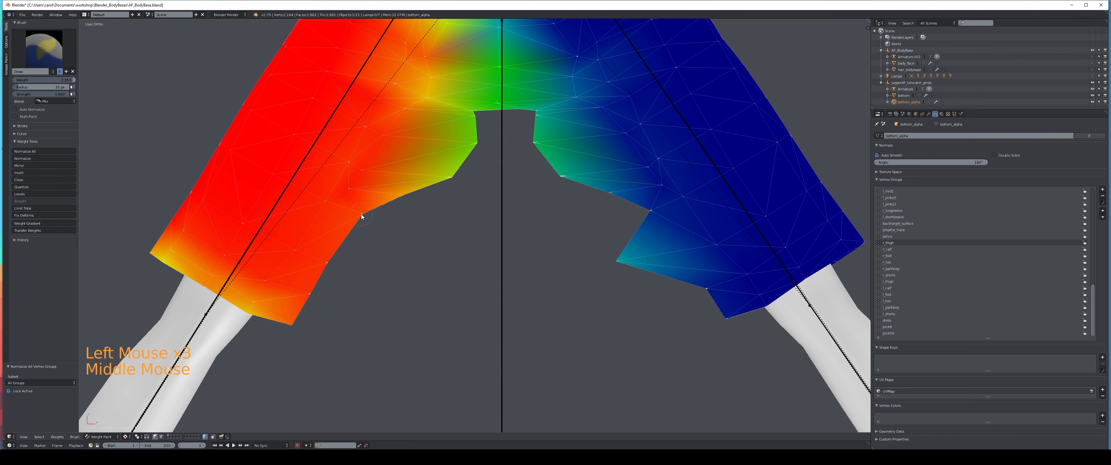
{"action": "left_click", "coordinate": [34, 153]}
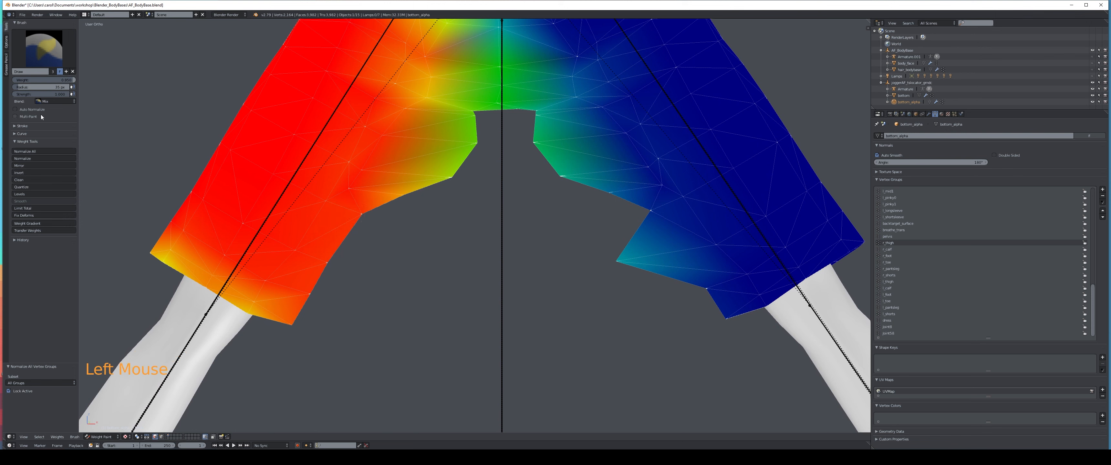
{"action": "left_click", "coordinate": [34, 153]}
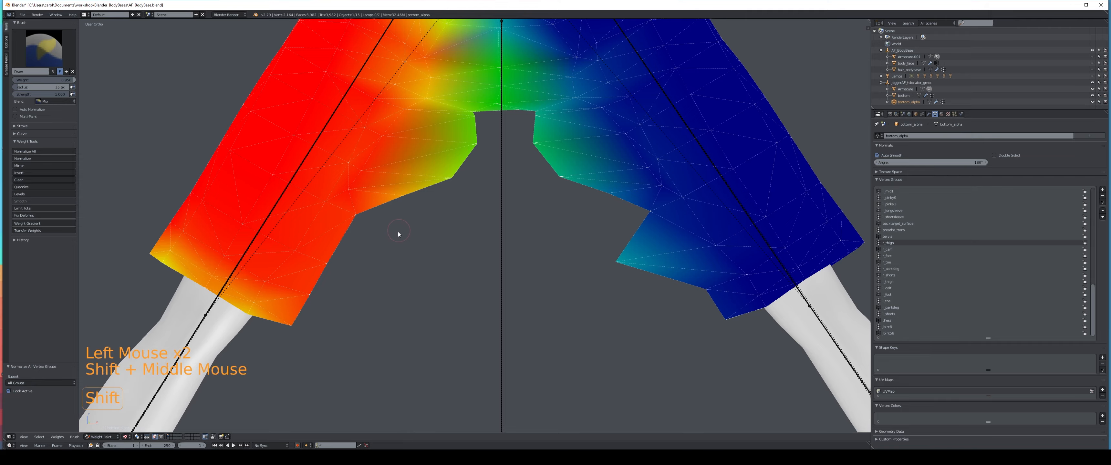
- Set the brush strength to 0.1, build up thigh weight on the protruding mid inner-leg vertex, and normalize all vertex groups
{"action": "middle_click_drag", "start_coordinate": [397, 236], "coordinate": [370, 258], "text": "shift"}
{"action": "scroll", "coordinate": [378, 181], "scroll_direction": "up", "scroll_amount": 1}
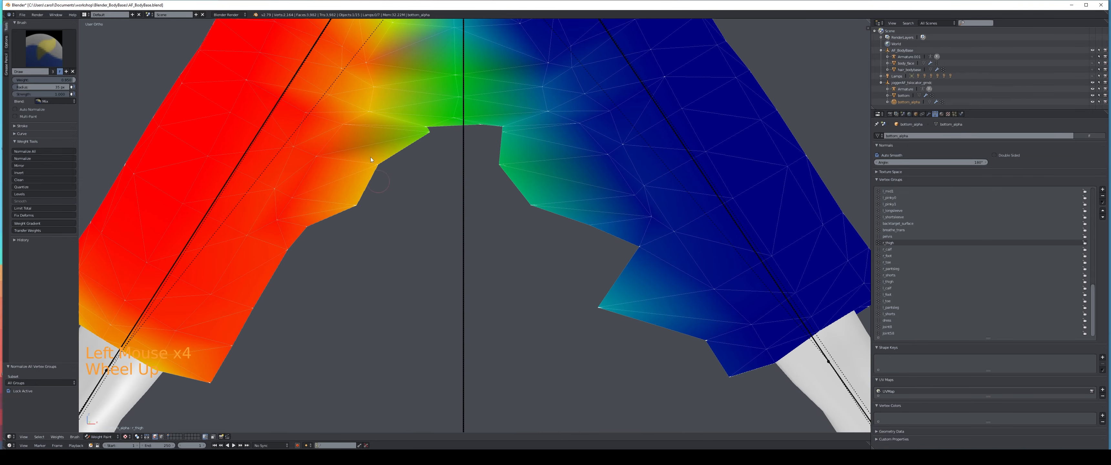
{"action": "left_click", "coordinate": [38, 94]}
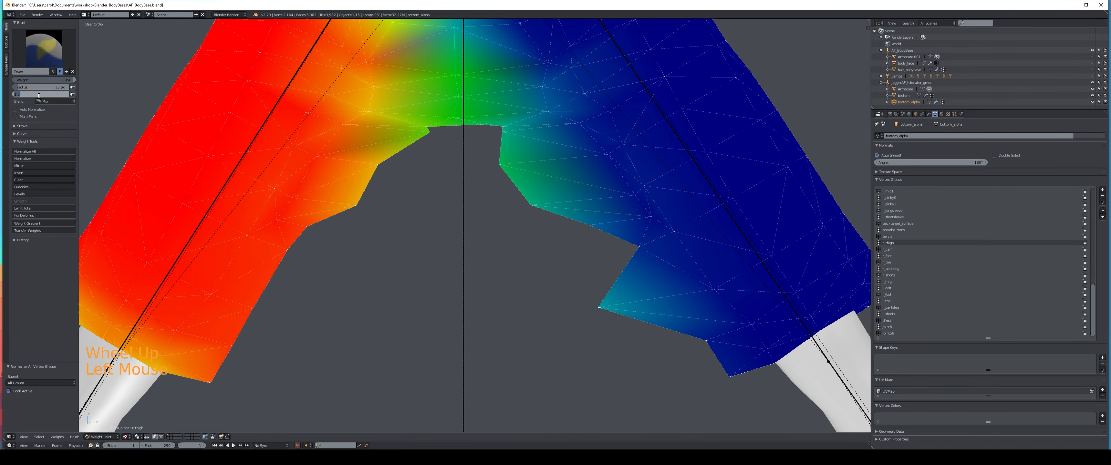
{"action": "key", "text": "KP_Decimal"}
{"action": "key", "text": "KP_Decimal"}
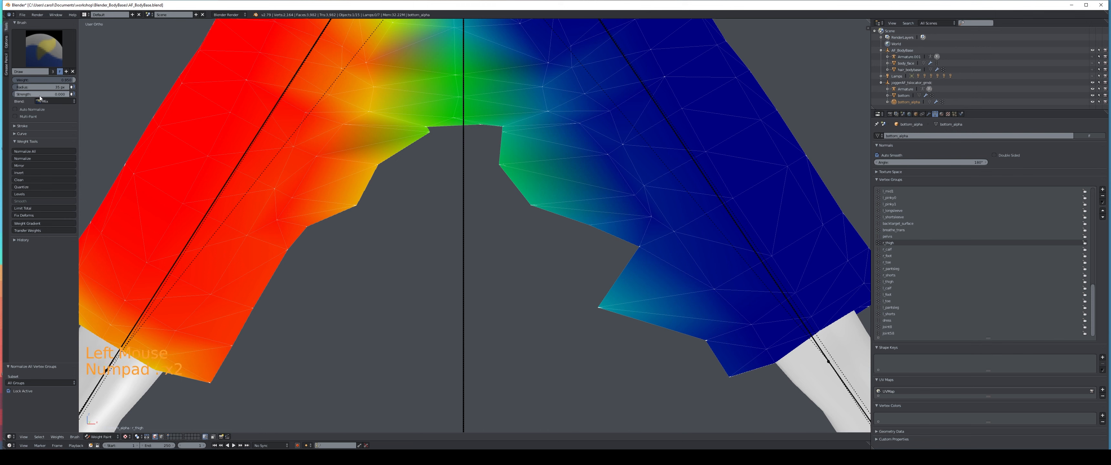
{"action": "left_click", "coordinate": [39, 95]}
{"action": "type", "text": ".1"}
{"action": "key", "text": "Return"}
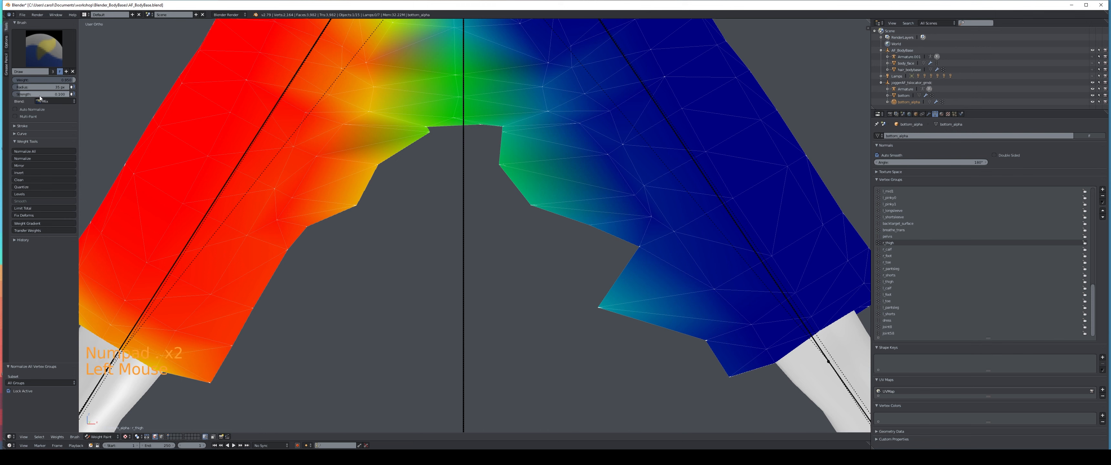
{"action": "left_click", "coordinate": [357, 200]}
{"action": "left_click", "coordinate": [356, 204]}
{"action": "left_click", "coordinate": [356, 206]}
{"action": "left_click", "coordinate": [356, 205]}
{"action": "left_click", "coordinate": [356, 205]}
{"action": "left_click", "coordinate": [356, 206]}
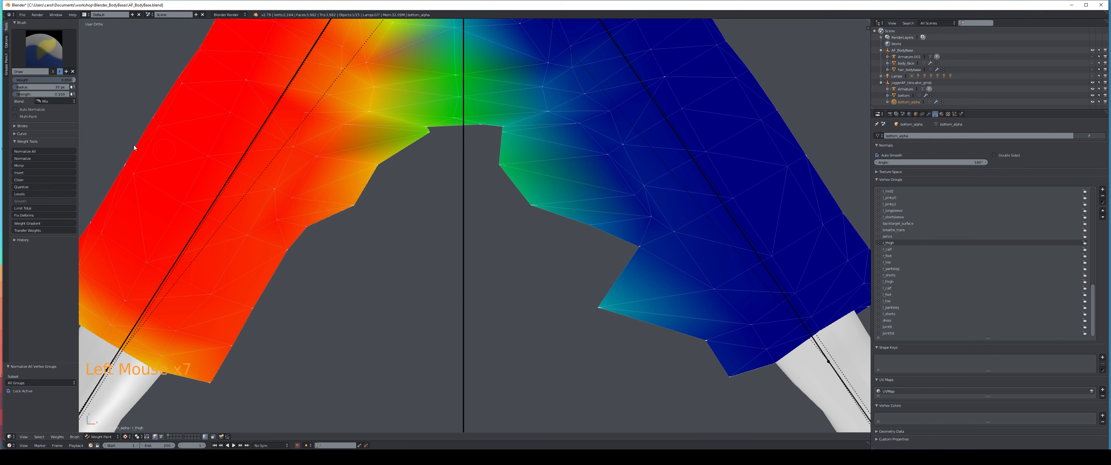
{"action": "left_click", "coordinate": [58, 153]}
- Repeat light thigh-weight dabs and Normalize All on the mid inner-leg vertex until the red leg's edge is smooth
{"action": "left_click", "coordinate": [344, 203]}
{"action": "left_click", "coordinate": [343, 204]}
{"action": "left_click", "coordinate": [344, 203]}
{"action": "left_click", "coordinate": [27, 152]}
{"action": "left_click", "coordinate": [336, 207]}
{"action": "left_click", "coordinate": [31, 152]}
{"action": "middle_click_drag", "start_coordinate": [372, 185], "coordinate": [383, 194]}
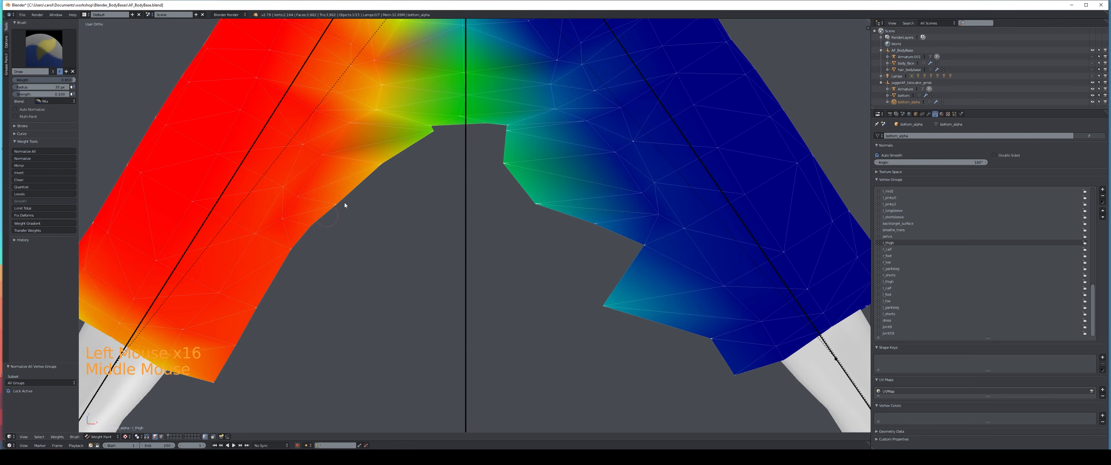
- Dab thigh weight onto the crotch corner vertex on the red leg's side and normalize all vertex groups
{"action": "scroll", "coordinate": [340, 233], "scroll_direction": "down", "scroll_amount": 5}
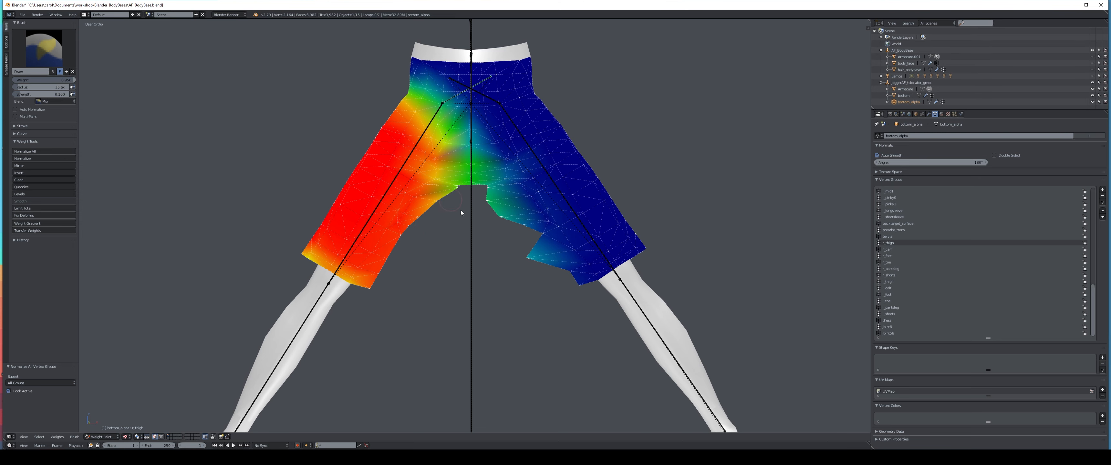
{"action": "scroll", "coordinate": [462, 212], "scroll_direction": "up", "scroll_amount": 6}
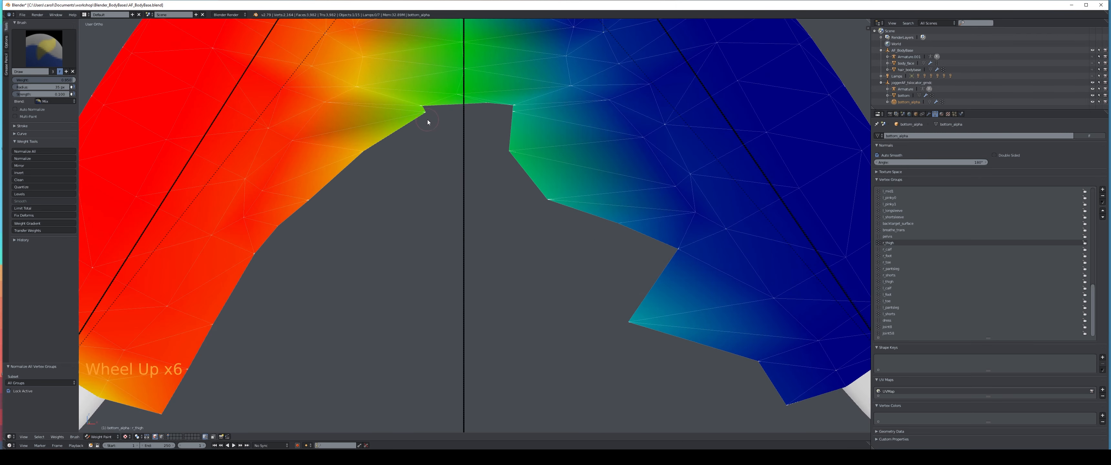
{"action": "left_click", "coordinate": [427, 119]}
{"action": "left_click", "coordinate": [426, 118]}
{"action": "left_click", "coordinate": [425, 116]}
{"action": "left_click", "coordinate": [420, 117]}
{"action": "left_click", "coordinate": [420, 116]}
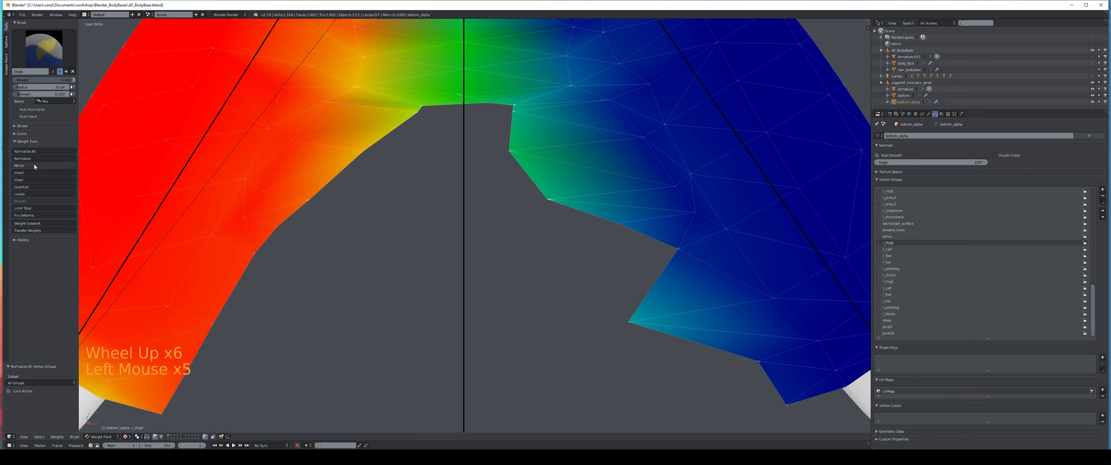
{"action": "left_click", "coordinate": [38, 150]}
- Smooth the upper inner-leg edge below the crotch with light thigh-weight dabs and normalize all vertex groups
{"action": "left_click", "coordinate": [360, 158]}
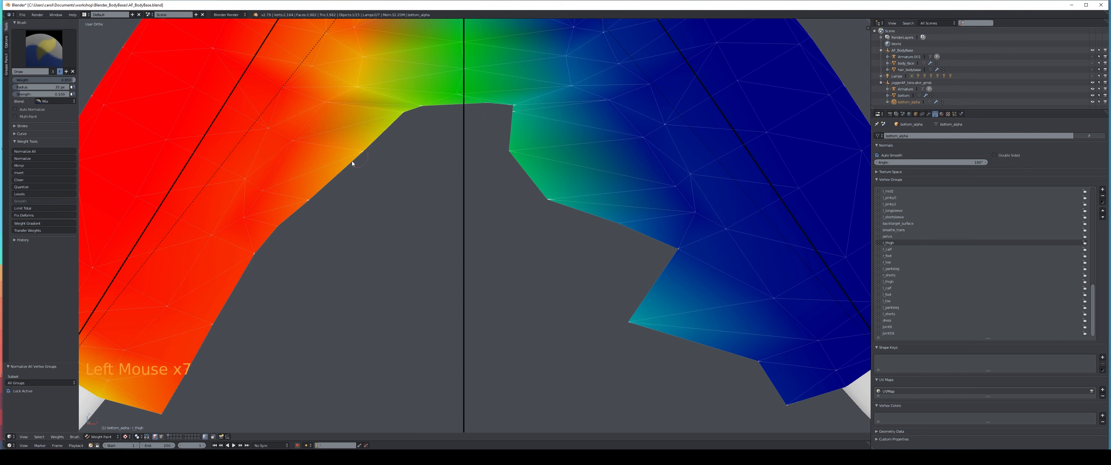
{"action": "left_click", "coordinate": [306, 201]}
{"action": "left_click", "coordinate": [362, 154]}
{"action": "left_click", "coordinate": [378, 136]}
{"action": "left_click", "coordinate": [392, 118]}
{"action": "left_click", "coordinate": [394, 114]}
{"action": "left_click", "coordinate": [57, 151]}
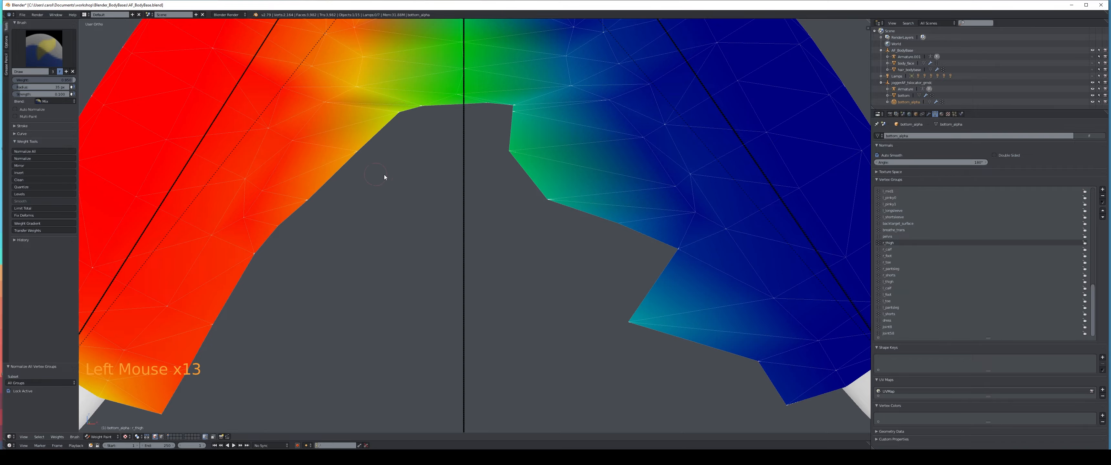
- Touch up the red leg's upper inner edge with light thigh-weight dabs from front and back, and normalize all vertex groups
{"action": "middle_click_drag", "start_coordinate": [384, 174], "coordinate": [538, 126]}
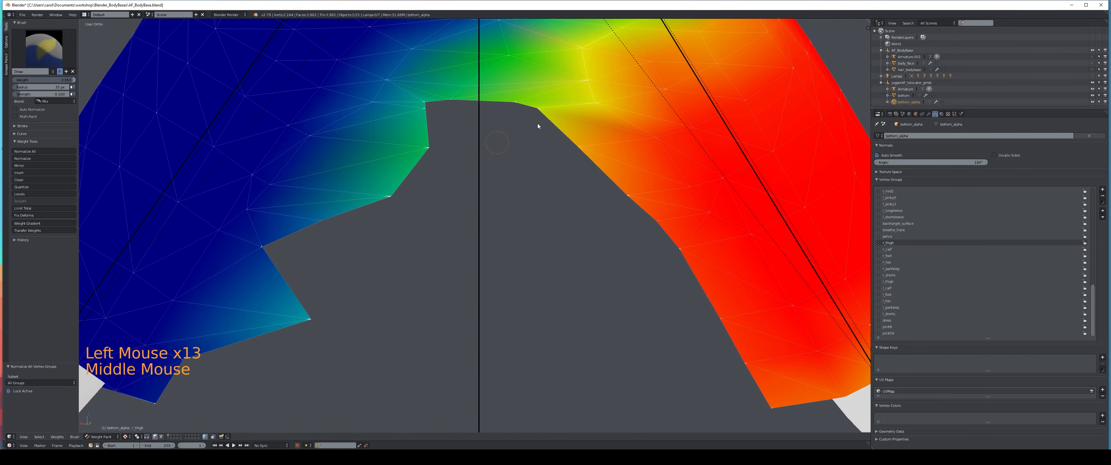
{"action": "left_click", "coordinate": [600, 100]}
{"action": "left_click", "coordinate": [52, 150]}
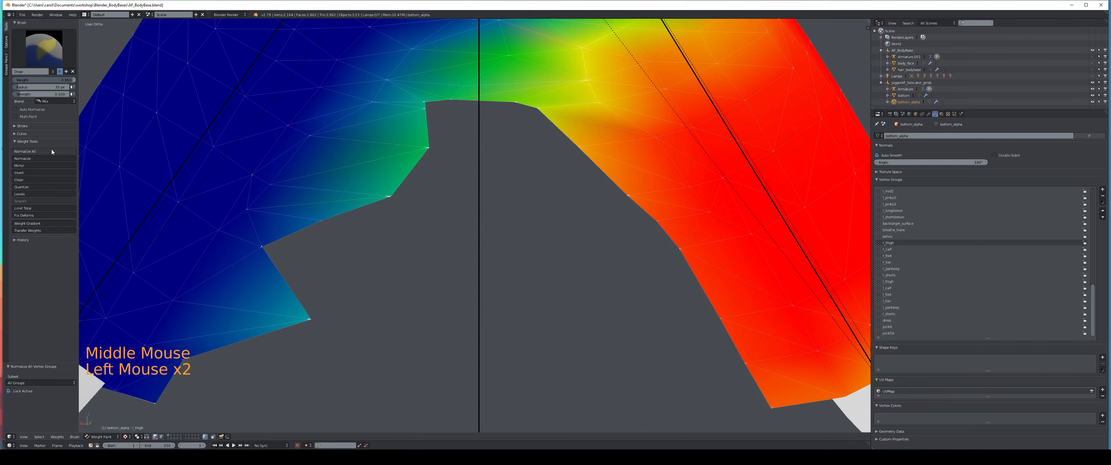
{"action": "middle_click_drag", "start_coordinate": [303, 181], "coordinate": [481, 198]}
{"action": "scroll", "coordinate": [509, 190], "scroll_direction": "down", "scroll_amount": 2}
{"action": "left_click", "coordinate": [377, 181]}
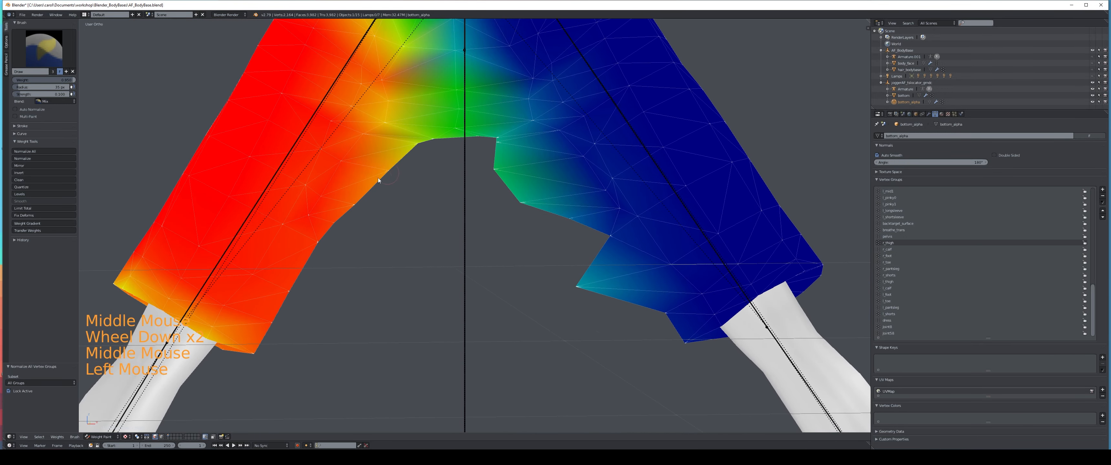
{"action": "left_click", "coordinate": [354, 180]}
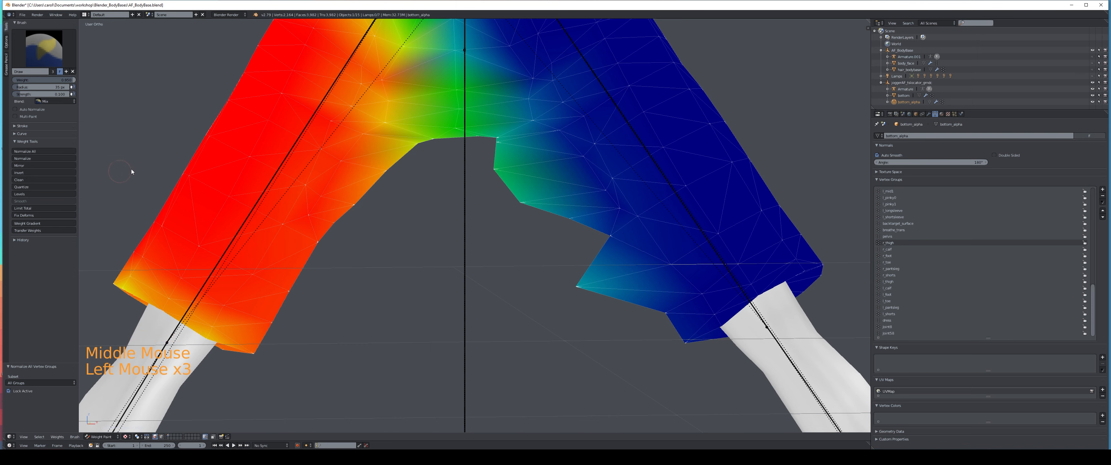
- Switch to the opposite leg's thigh vertex group for weight painting in front view
{"action": "scroll", "coordinate": [313, 274], "scroll_direction": "down", "scroll_amount": 4}
{"action": "scroll", "coordinate": [313, 274], "scroll_direction": "down", "scroll_amount": 1}
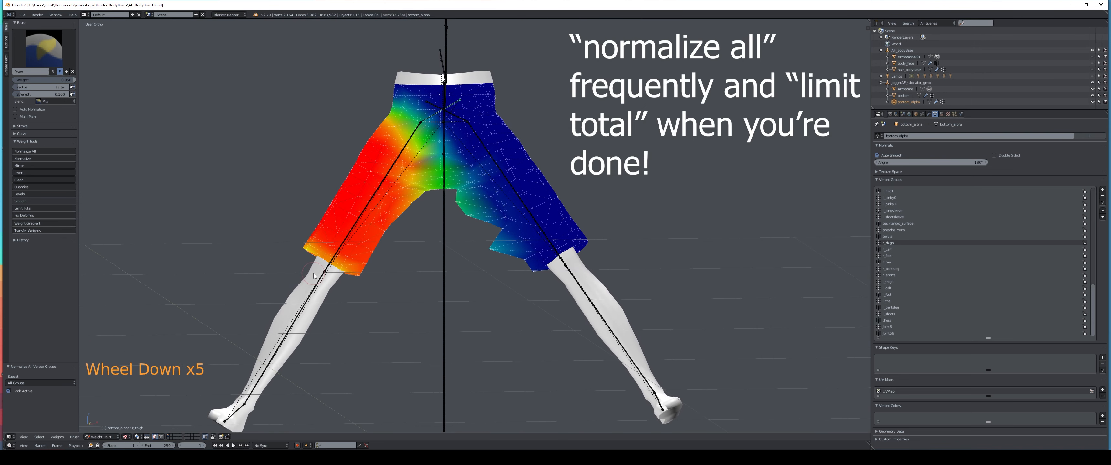
{"action": "middle_click_drag", "start_coordinate": [314, 274], "coordinate": [314, 276]}
{"action": "mouse_move", "coordinate": [412, 281]}
{"action": "middle_mouse_down", "text": "shift"}
{"action": "mouse_move", "coordinate": [391, 280]}
{"action": "mouse_move", "coordinate": [414, 278]}
{"action": "middle_mouse_up", "text": "shift"}
{"action": "scroll", "coordinate": [391, 280], "scroll_direction": "up", "scroll_amount": 4}
{"action": "key", "text": "KP_1"}
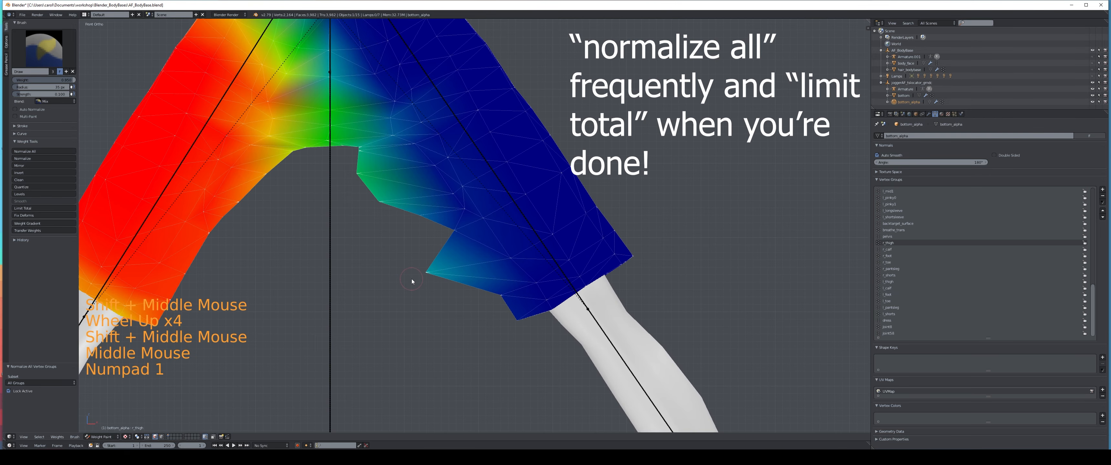
{"action": "left_click", "coordinate": [890, 281]}
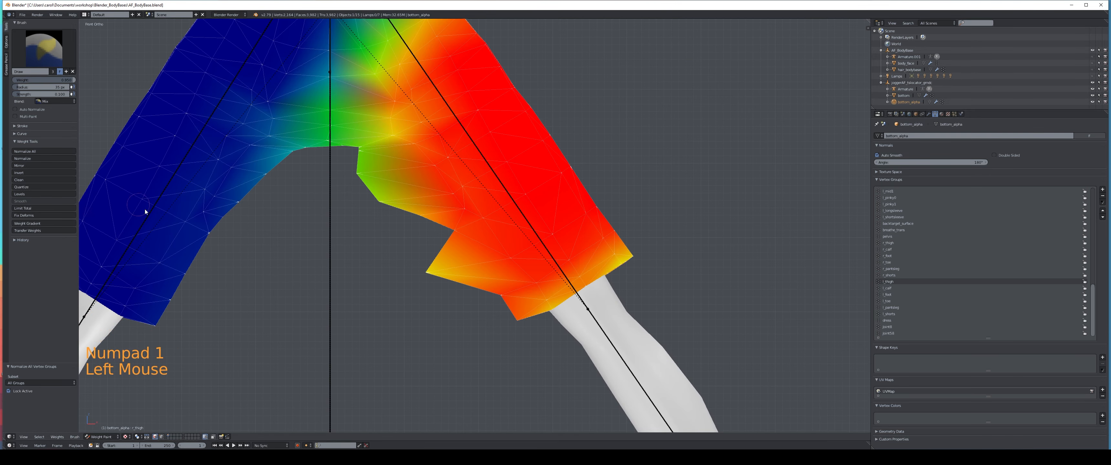
- Set the brush to full strength, paint thigh weight onto the protruding mid inner-leg vertex, and normalize all vertex groups
{"action": "left_click", "coordinate": [501, 297], "text": "alt"}
{"action": "left_click", "coordinate": [502, 297], "text": "alt"}
{"action": "left_click", "coordinate": [502, 296], "text": "alt"}
{"action": "left_click", "coordinate": [502, 296], "text": "alt"}
{"action": "left_click_drag", "start_coordinate": [22, 94], "coordinate": [74, 94]}
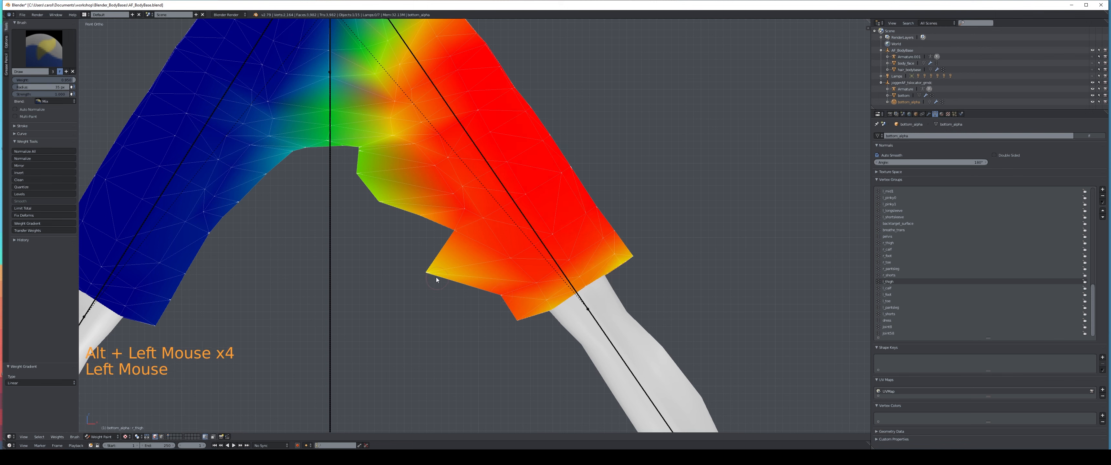
{"action": "left_click", "coordinate": [436, 276]}
{"action": "left_click", "coordinate": [23, 152]}
- Try full-strength thigh-weight dabs on the upper inner-leg vertices, normalize, and undo these changes
{"action": "left_click", "coordinate": [420, 214]}
{"action": "left_click", "coordinate": [382, 201]}
{"action": "left_click", "coordinate": [358, 175]}
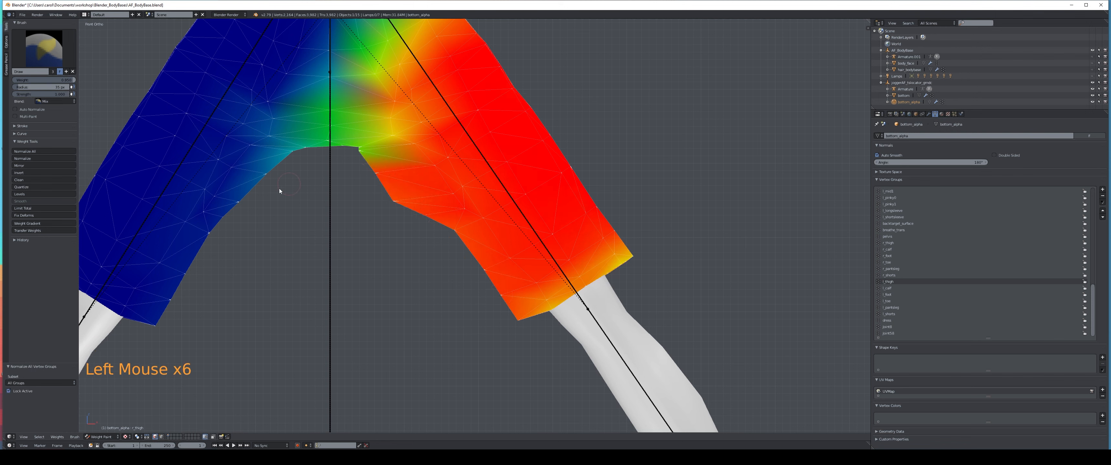
{"action": "left_click", "coordinate": [23, 158]}
{"action": "key", "text": "ctrl+z"}
{"action": "key", "text": "ctrl+z"}
{"action": "key", "text": "ctrl+z"}
{"action": "key", "text": "ctrl+z"}
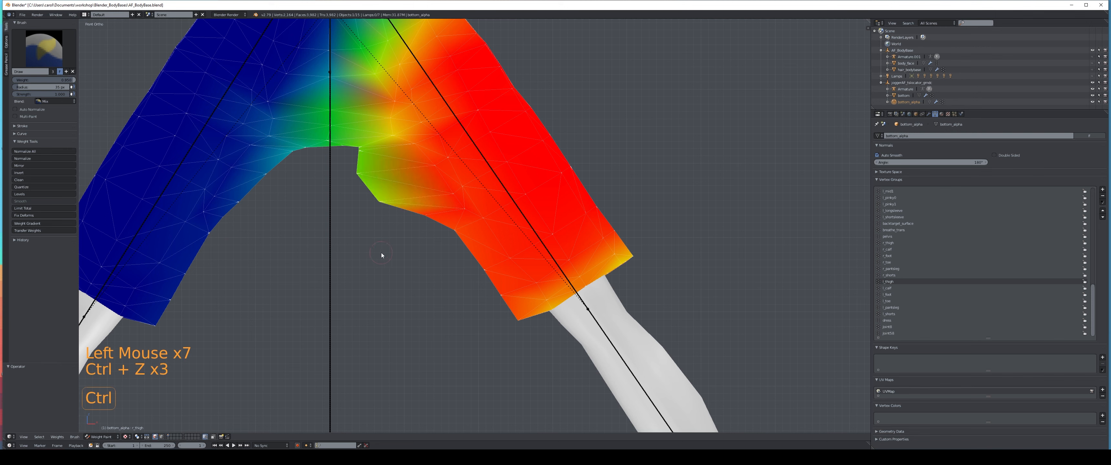
- Lower the brush strength, build up thigh weight on the upper inner-leg vertices below the crotch, and normalize all vertex groups
{"action": "left_click_drag", "start_coordinate": [64, 94], "coordinate": [18, 94]}
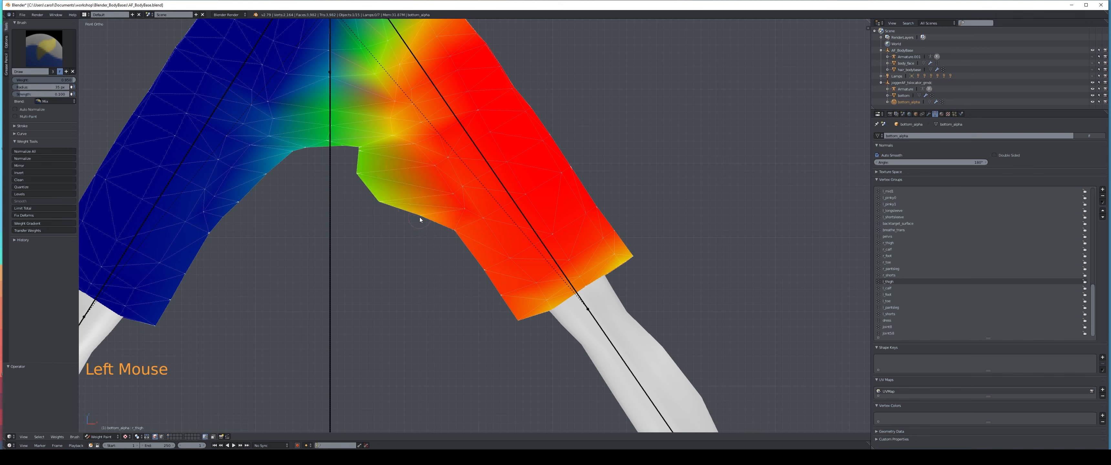
{"action": "left_click", "coordinate": [381, 200]}
{"action": "left_click", "coordinate": [360, 174]}
{"action": "left_click", "coordinate": [382, 202]}
{"action": "left_click", "coordinate": [360, 175]}
{"action": "left_click", "coordinate": [361, 175]}
{"action": "left_click", "coordinate": [388, 202]}
{"action": "left_click", "coordinate": [389, 201]}
{"action": "left_click", "coordinate": [404, 212]}
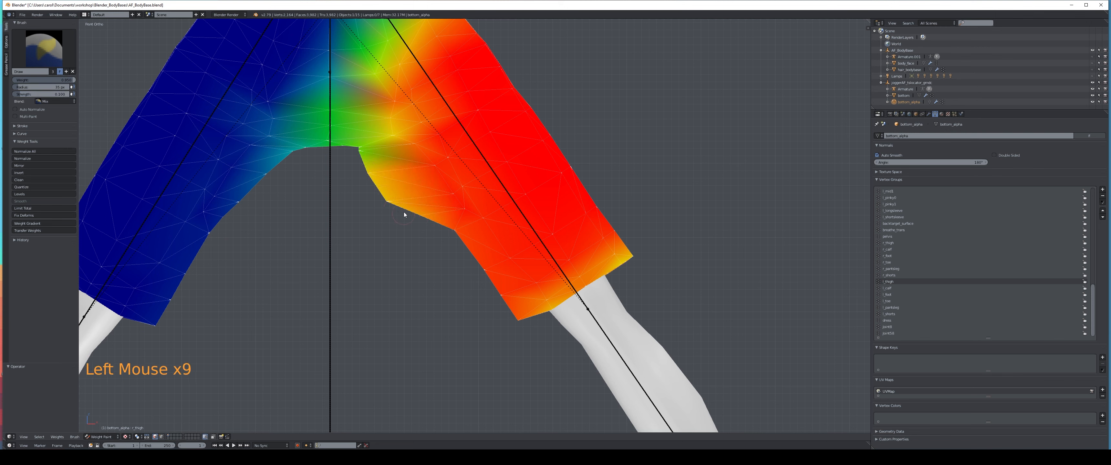
{"action": "left_click", "coordinate": [404, 212]}
{"action": "left_click", "coordinate": [389, 202]}
{"action": "left_click", "coordinate": [34, 150]}
{"action": "left_click", "coordinate": [37, 150]}
{"action": "left_click", "coordinate": [45, 151]}
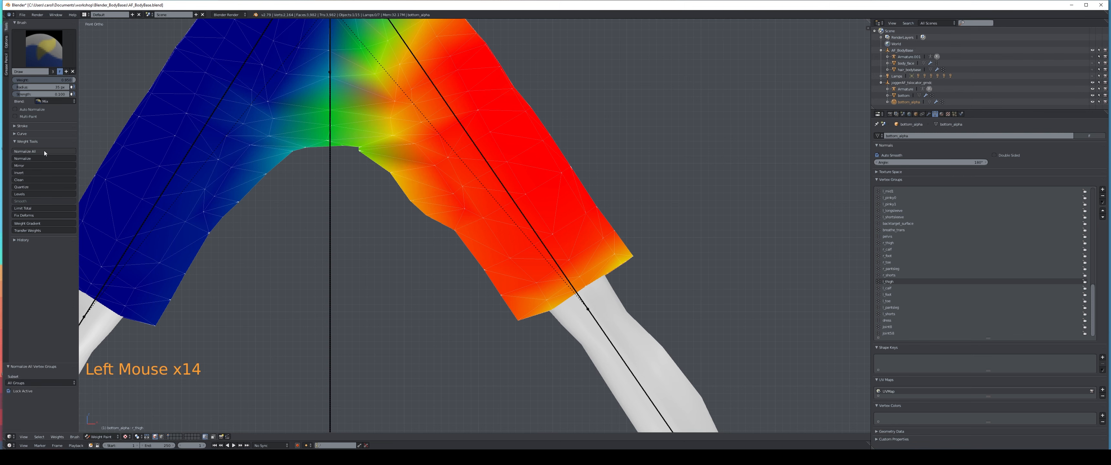
{"action": "left_click", "coordinate": [44, 150]}
- Sample the finished leg's thigh weight at its inner edge, return to the other thigh group, and set full brush strength
{"action": "left_click", "coordinate": [889, 243]}
{"action": "left_click", "coordinate": [238, 202], "text": "alt"}
{"action": "left_click", "coordinate": [239, 203], "text": "alt"}
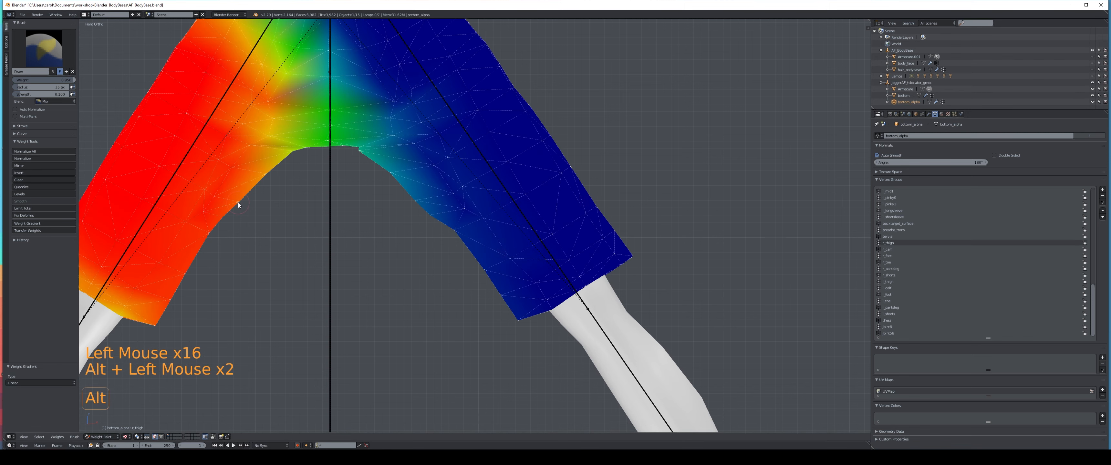
{"action": "left_click", "coordinate": [238, 203], "text": "alt"}
{"action": "left_click", "coordinate": [238, 202], "text": "ctrl"}
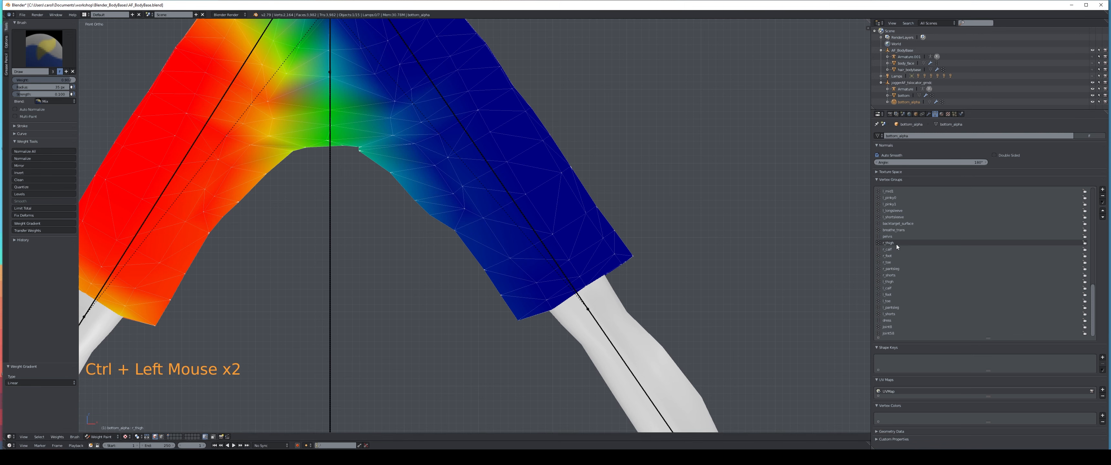
{"action": "left_click", "coordinate": [890, 282]}
{"action": "left_click_drag", "start_coordinate": [41, 94], "coordinate": [73, 94]}
- Try painting the sampled weight at full strength along the upper inner leg, normalize all groups, and undo the changes
{"action": "left_click", "coordinate": [372, 211]}
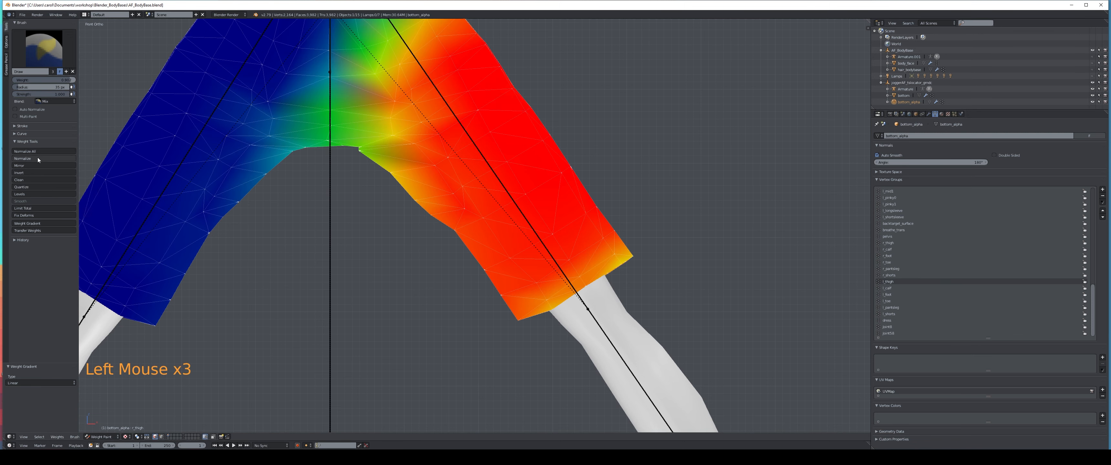
{"action": "left_click", "coordinate": [38, 151]}
{"action": "left_click", "coordinate": [395, 182]}
{"action": "left_click", "coordinate": [38, 151]}
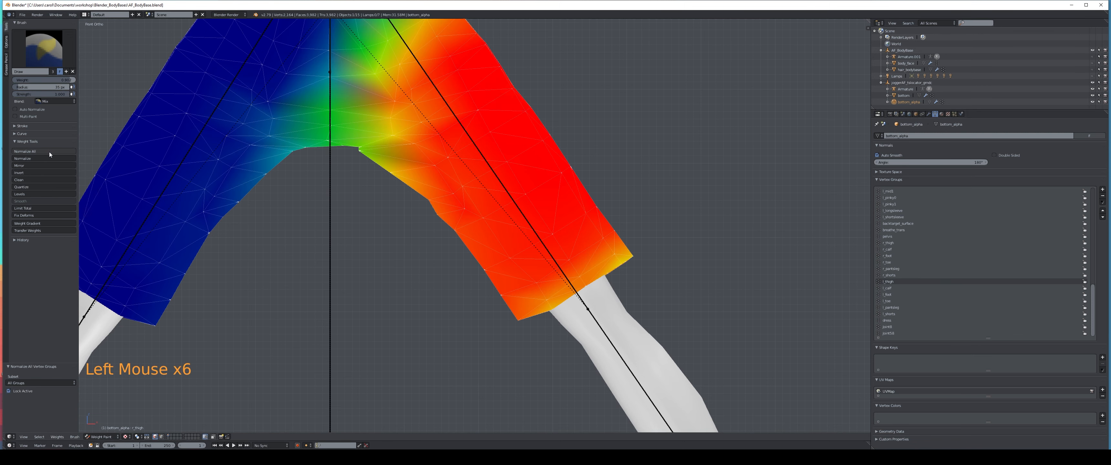
{"action": "key", "text": "ctrl+z"}
{"action": "key", "text": "ctrl+z"}
{"action": "key", "text": "ctrl+z"}
- Sample the finished leg's thigh weight at a higher inner-edge vertex and return to the other leg's thigh group
{"action": "left_click", "coordinate": [888, 287]}
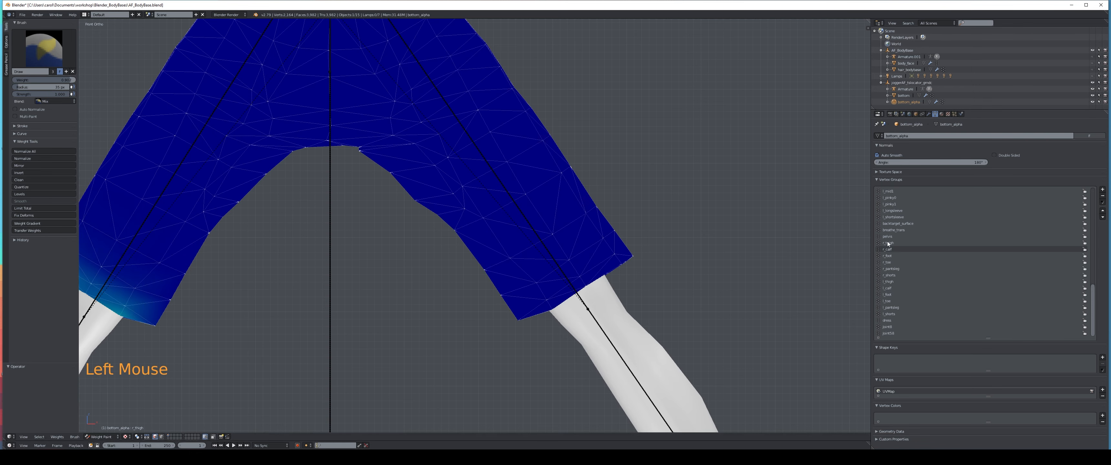
{"action": "left_click", "coordinate": [889, 243]}
{"action": "left_click", "coordinate": [268, 176], "text": "ctrl"}
{"action": "left_click", "coordinate": [270, 177], "text": "ctrl"}
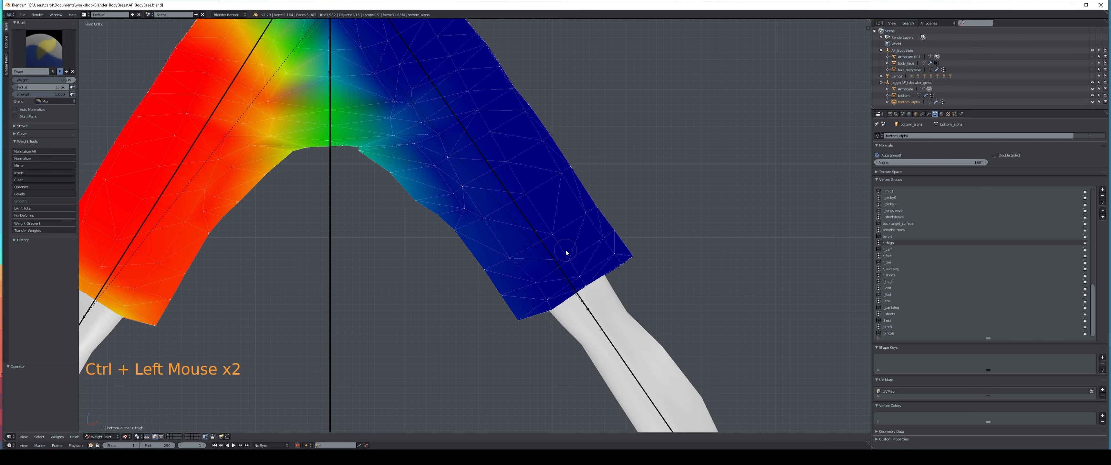
{"action": "left_click", "coordinate": [889, 282]}
- Paint the newly sampled weight onto the matching upper inner-leg vertex, using Normalize All between dabs
{"action": "left_click", "coordinate": [418, 201]}
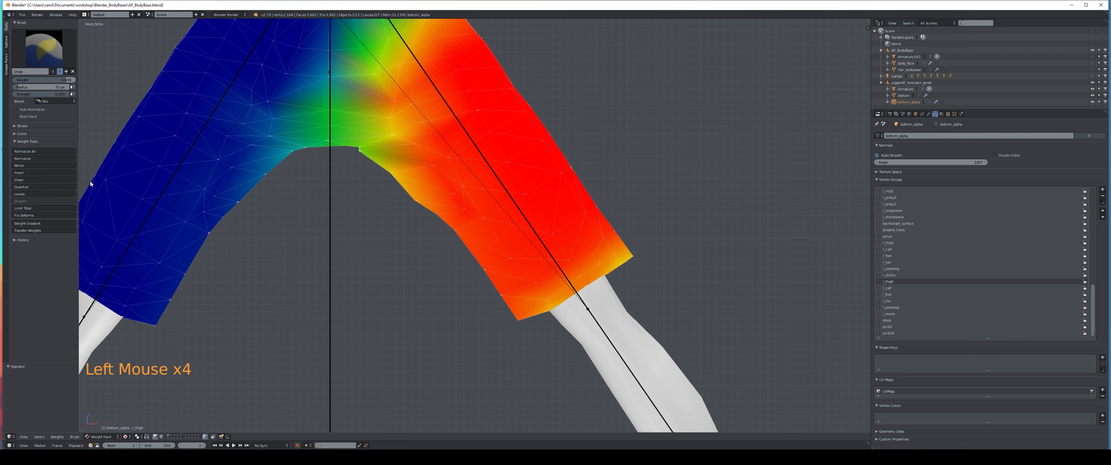
{"action": "left_click", "coordinate": [25, 152]}
{"action": "left_click", "coordinate": [24, 153]}
{"action": "left_click", "coordinate": [416, 201]}
{"action": "left_click", "coordinate": [416, 200]}
{"action": "left_click", "coordinate": [416, 200]}
{"action": "left_click", "coordinate": [416, 201]}
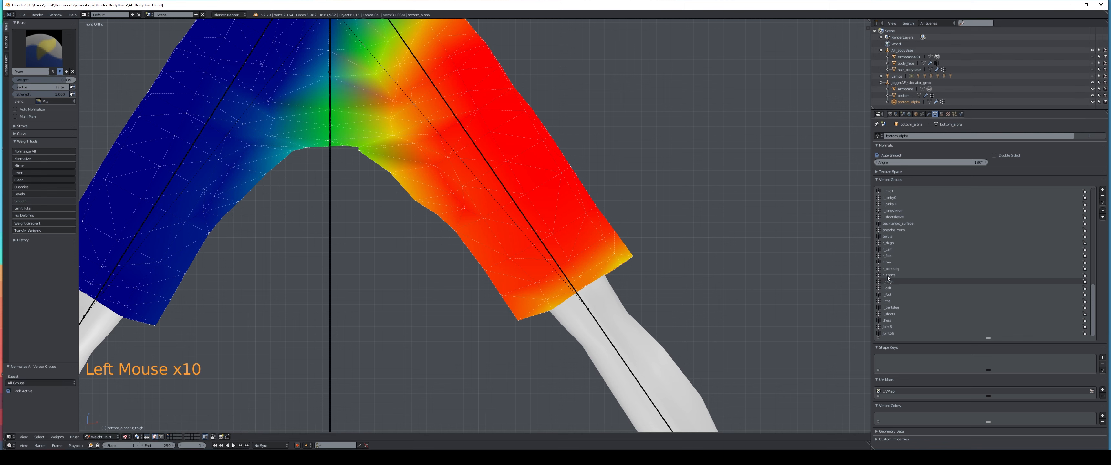
- Resample the finished leg's upper inner-edge thigh weight, return to the other thigh group, and normalize all vertex groups
{"action": "left_click", "coordinate": [888, 243]}
{"action": "left_click", "coordinate": [265, 175], "text": "ctrl"}
{"action": "left_click", "coordinate": [265, 175], "text": "ctrl"}
{"action": "left_click", "coordinate": [265, 175], "text": "ctrl"}
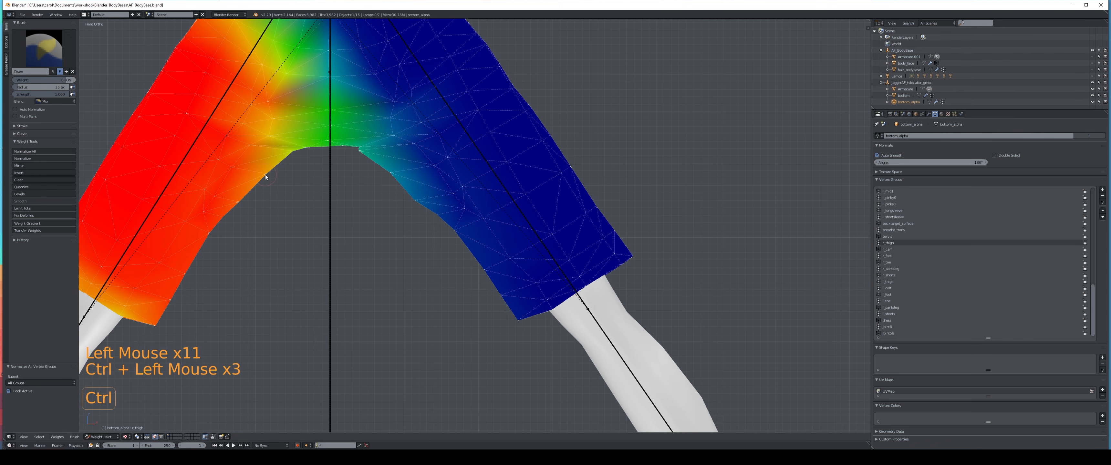
{"action": "left_click", "coordinate": [267, 173], "text": "ctrl"}
{"action": "left_click", "coordinate": [266, 174], "text": "ctrl"}
{"action": "left_click", "coordinate": [266, 174], "text": "ctrl"}
{"action": "left_click", "coordinate": [889, 282]}
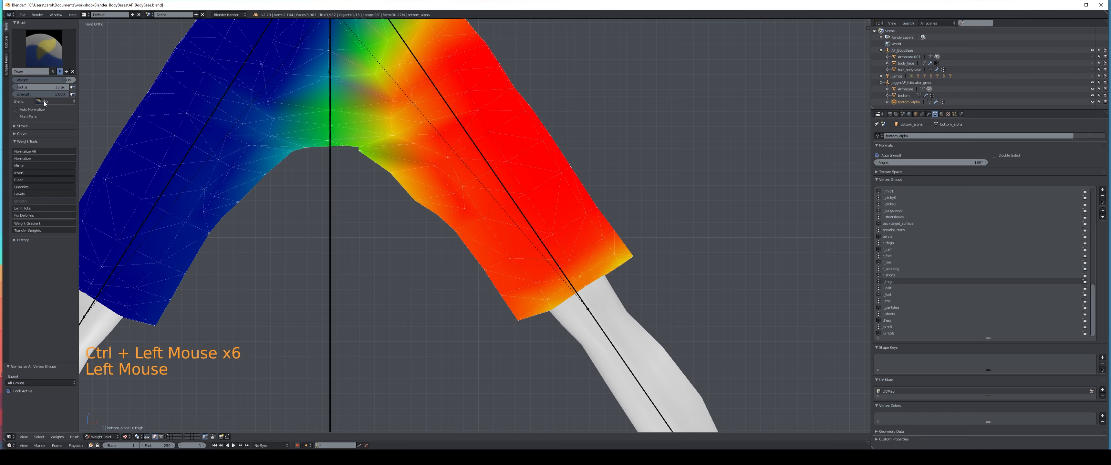
{"action": "left_click", "coordinate": [24, 151]}
{"action": "left_click", "coordinate": [25, 151]}
{"action": "left_click", "coordinate": [25, 151]}
- Set the brush weight to 1 and strength to 0.1, and dab thigh weight onto the mid inner-leg vertex
{"action": "middle_click_drag", "start_coordinate": [445, 210], "coordinate": [421, 217]}
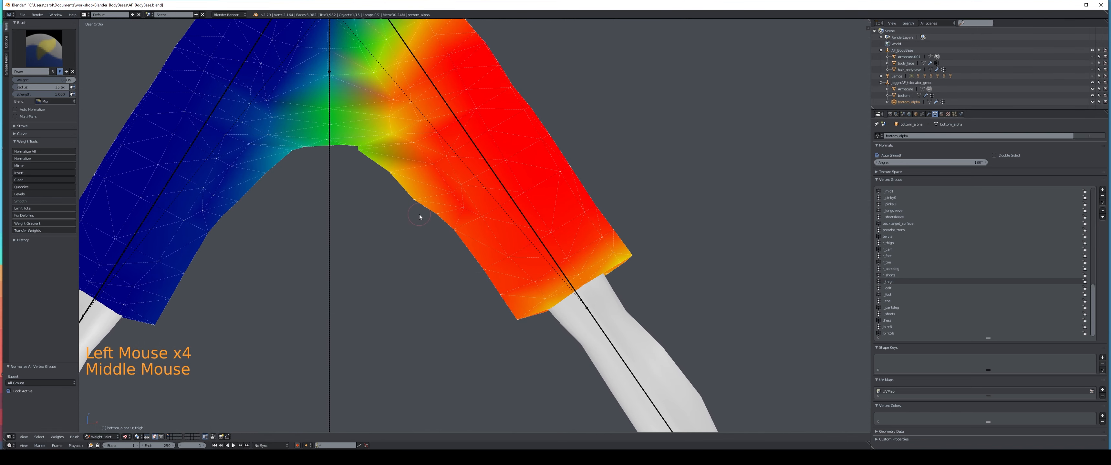
{"action": "middle_click_drag", "start_coordinate": [342, 182], "coordinate": [315, 177]}
{"action": "left_click_drag", "start_coordinate": [43, 80], "coordinate": [71, 80]}
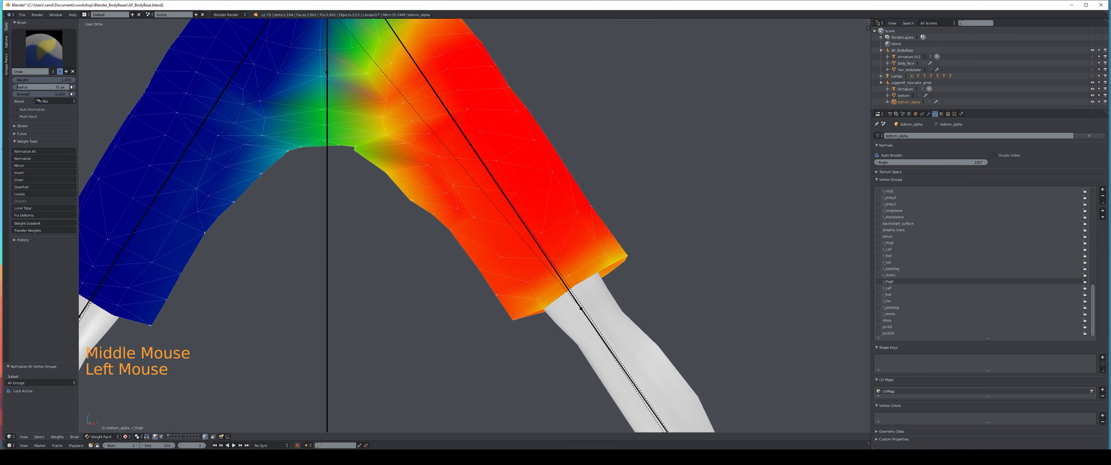
{"action": "left_click", "coordinate": [63, 94]}
{"action": "type", "text": "0.1"}
{"action": "key", "text": "Return"}
{"action": "left_click", "coordinate": [408, 205]}
{"action": "left_click", "coordinate": [408, 205]}
{"action": "left_click", "coordinate": [408, 205]}
{"action": "left_click", "coordinate": [408, 205]}
{"action": "left_click", "coordinate": [409, 203]}
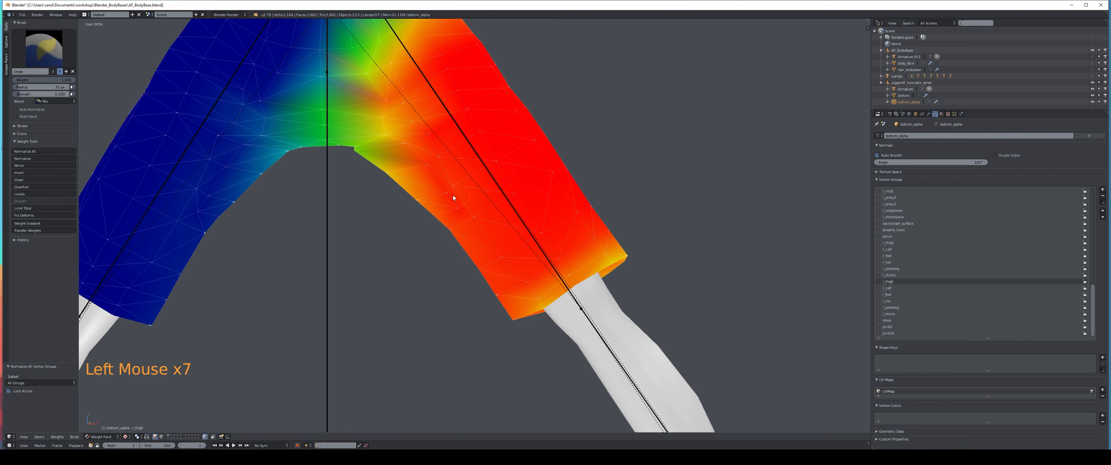
- Try dabs higher on the inner leg, undo the last four strokes, and normalize all vertex groups
{"action": "left_click", "coordinate": [384, 176]}
{"action": "left_click", "coordinate": [383, 176]}
{"action": "key", "text": "ctrl+z"}
{"action": "key", "text": "ctrl+z"}
{"action": "key", "text": "ctrl+z"}
{"action": "key", "text": "ctrl+z"}
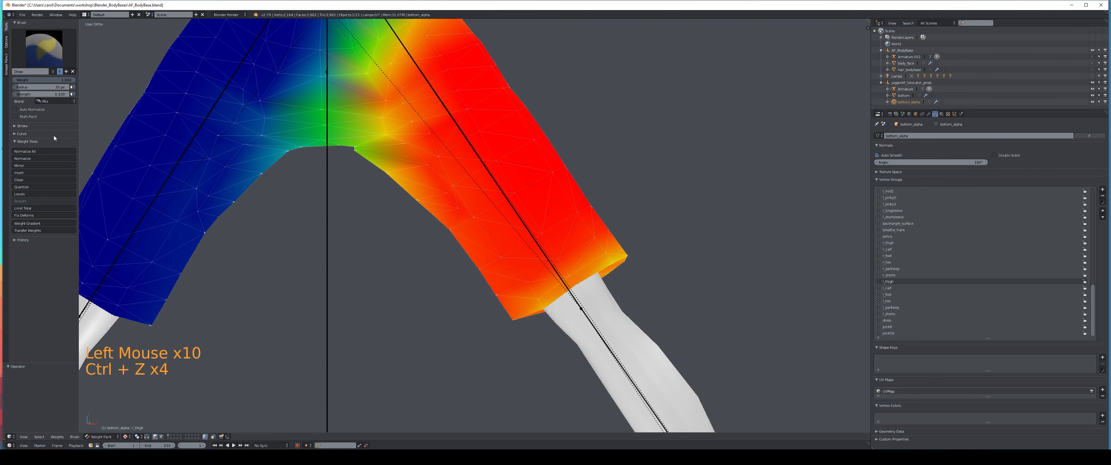
{"action": "left_click", "coordinate": [44, 152]}
- Build up thigh weight on the crotch corner vertex on the red leg's side with light dabs
{"action": "scroll", "coordinate": [353, 169], "scroll_direction": "up", "scroll_amount": 2}
{"action": "left_click", "coordinate": [303, 122]}
{"action": "left_click", "coordinate": [303, 123]}
{"action": "left_click", "coordinate": [311, 126]}
{"action": "left_click", "coordinate": [310, 126]}
{"action": "left_click", "coordinate": [310, 126]}
{"action": "left_click", "coordinate": [276, 127]}
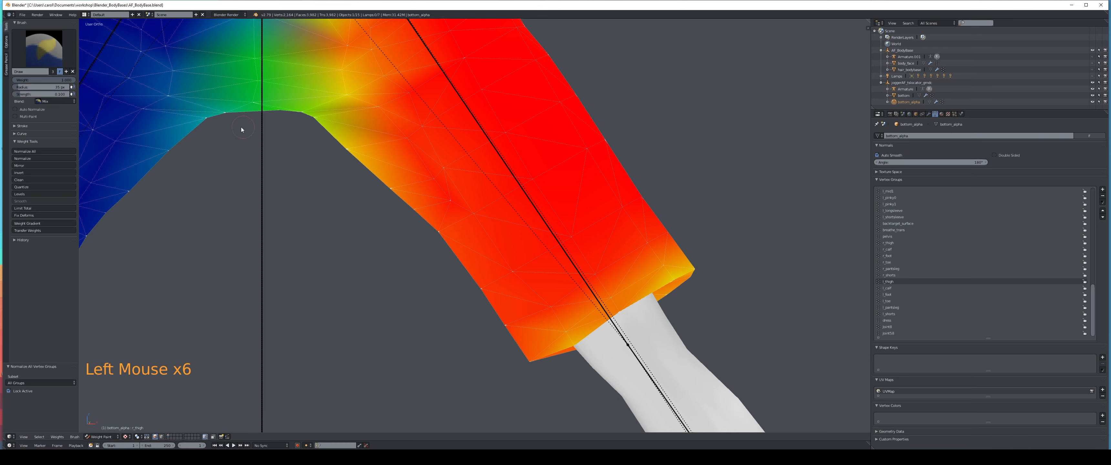
- Lower the brush weight, lightly reduce thigh weight around the crotch edge, and normalize all vertex groups
{"action": "scroll", "coordinate": [225, 157], "scroll_direction": "up", "scroll_amount": 1}
{"action": "middle_click_drag", "start_coordinate": [225, 157], "coordinate": [339, 263], "text": "shift"}
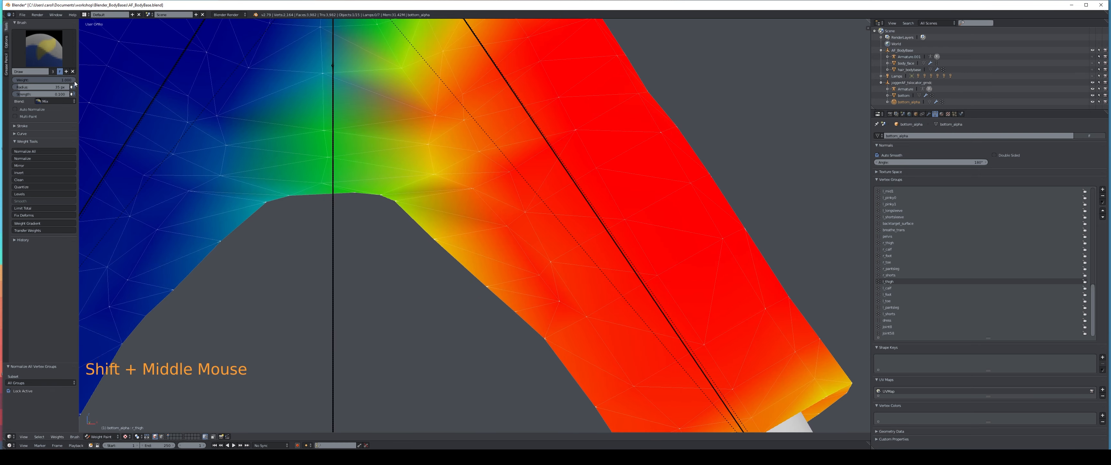
{"action": "left_click_drag", "start_coordinate": [72, 80], "coordinate": [11, 80]}
{"action": "left_click", "coordinate": [381, 195]}
{"action": "left_click", "coordinate": [33, 151]}
{"action": "mouse_move", "coordinate": [259, 250]}
{"action": "middle_mouse_down"}
{"action": "mouse_move", "coordinate": [302, 177]}
{"action": "mouse_move", "coordinate": [285, 246]}
{"action": "middle_mouse_up"}
{"action": "left_click", "coordinate": [367, 133]}
{"action": "left_click", "coordinate": [367, 134]}
{"action": "left_click", "coordinate": [367, 134]}
{"action": "left_click", "coordinate": [52, 151]}
- Raise the brush weight to a medium value and run Normalize All again on the vertex groups
{"action": "left_click", "coordinate": [44, 80]}
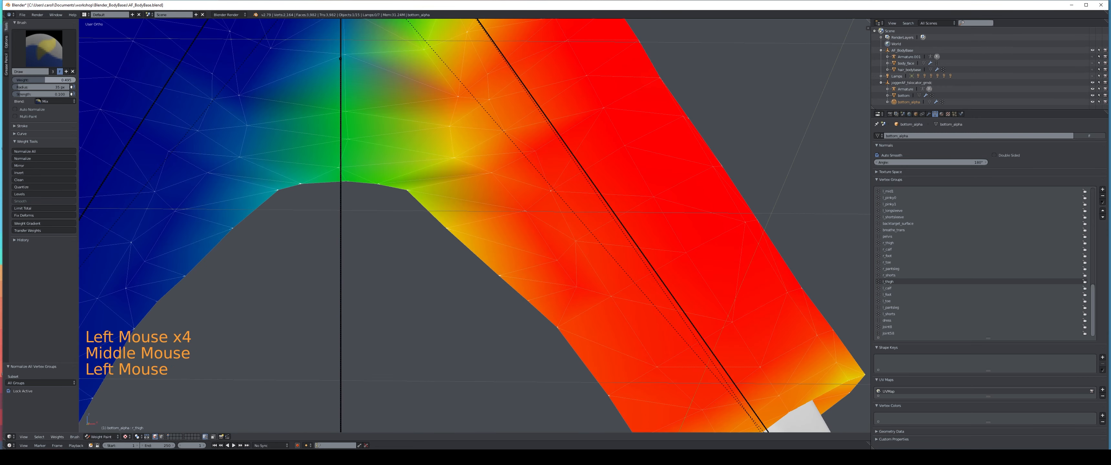
{"action": "left_click_drag", "start_coordinate": [14, 80], "coordinate": [54, 80]}
{"action": "left_click", "coordinate": [32, 151]}
{"action": "left_click", "coordinate": [31, 151]}
{"action": "left_click", "coordinate": [32, 152]}
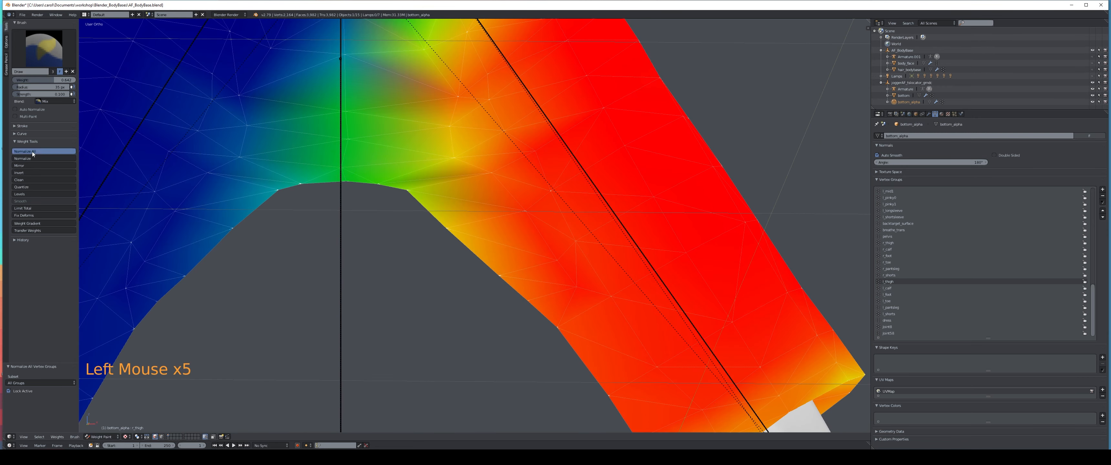
- Hide the shorts' armature and apply Limit Total to all vertex groups with a limit of 4
{"action": "scroll", "coordinate": [307, 200], "scroll_direction": "down", "scroll_amount": 5}
{"action": "middle_click_drag", "start_coordinate": [306, 200], "coordinate": [319, 202]}
{"action": "left_click", "coordinate": [1092, 88]}
{"action": "middle_click_drag", "start_coordinate": [521, 203], "coordinate": [521, 221]}
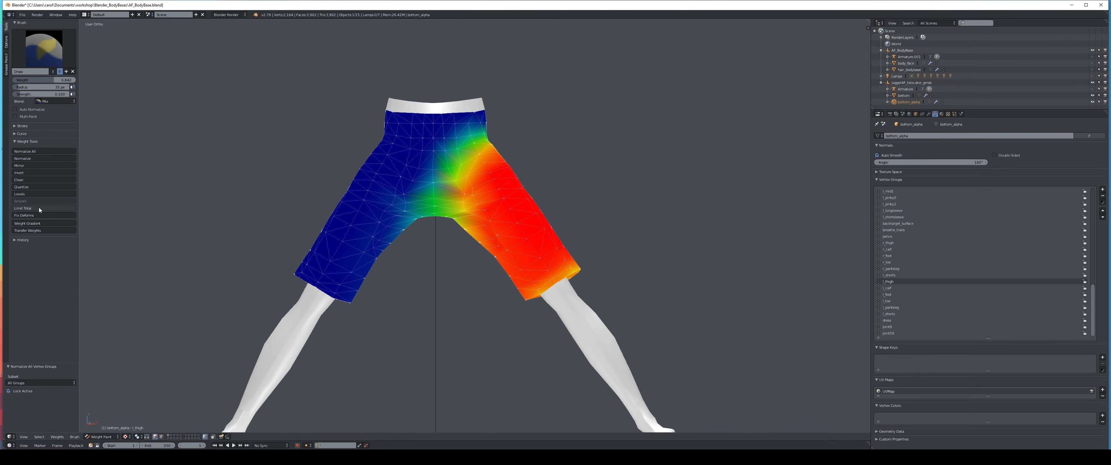
{"action": "left_click", "coordinate": [39, 208]}
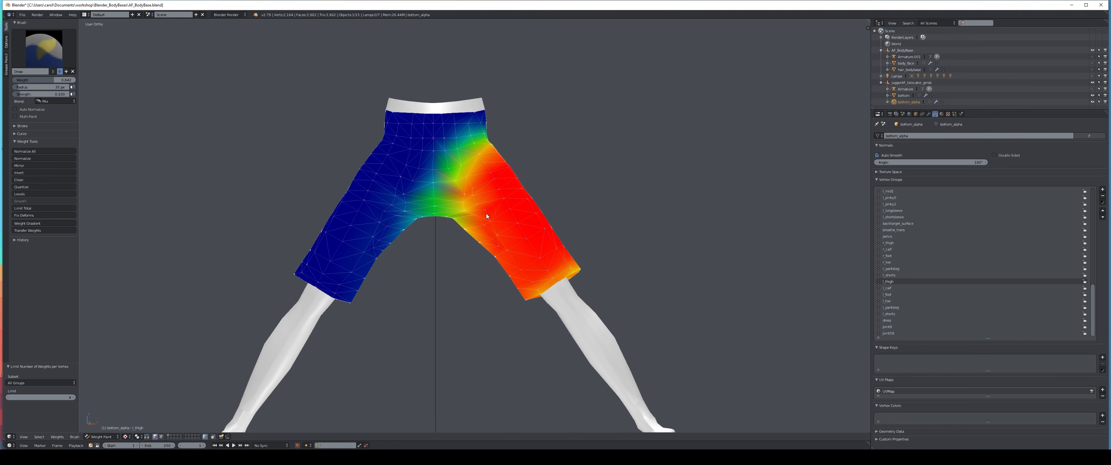
- Unhide the shorts' armature and clear all pose transforms on all of its bones
{"action": "left_click", "coordinate": [904, 89]}
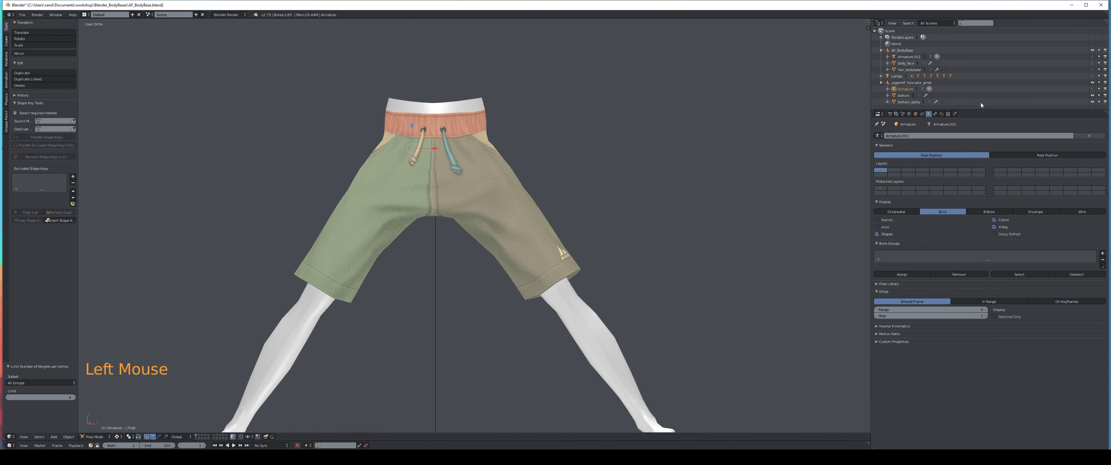
{"action": "left_click", "coordinate": [1092, 89]}
{"action": "mouse_move", "coordinate": [661, 218]}
{"action": "middle_mouse_down"}
{"action": "mouse_move", "coordinate": [571, 222]}
{"action": "mouse_move", "coordinate": [658, 221]}
{"action": "middle_mouse_up"}
{"action": "key", "text": "a"}
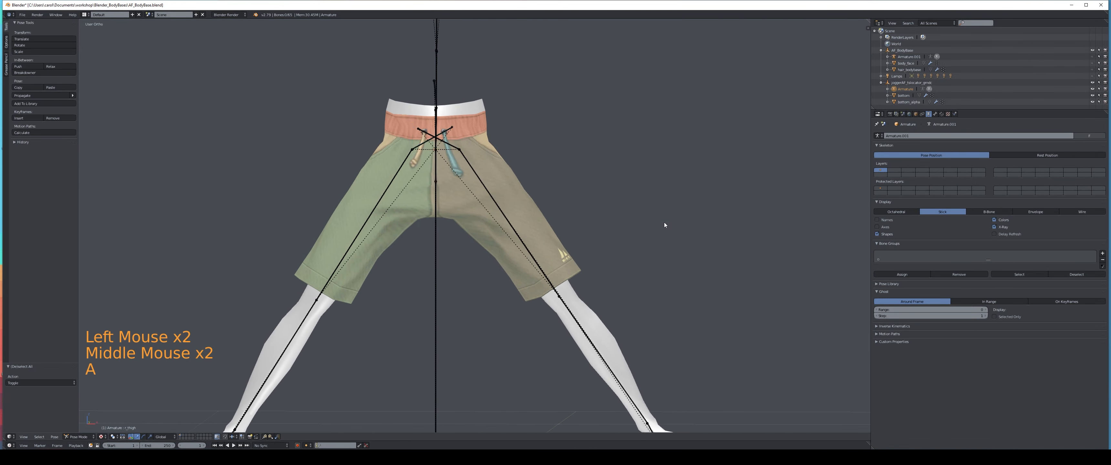
{"action": "key", "text": "a"}
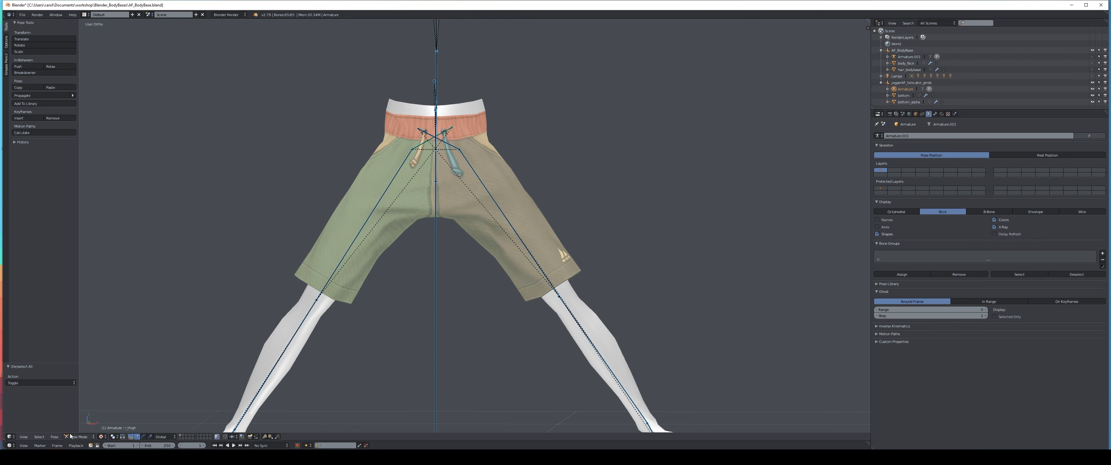
{"action": "left_click", "coordinate": [55, 437]}
{"action": "left_click", "coordinate": [55, 437]}
{"action": "left_click", "coordinate": [54, 438]}
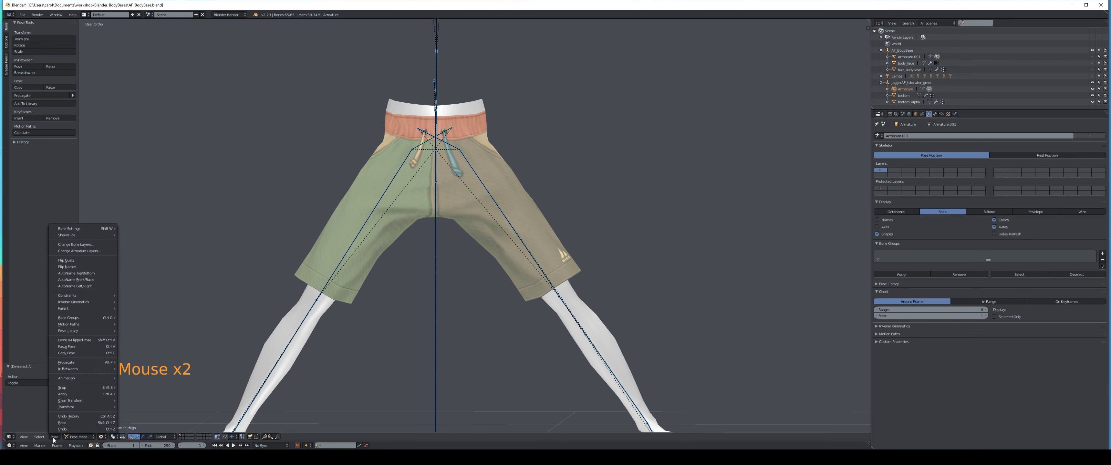
{"action": "mouse_move", "coordinate": [71, 401]}
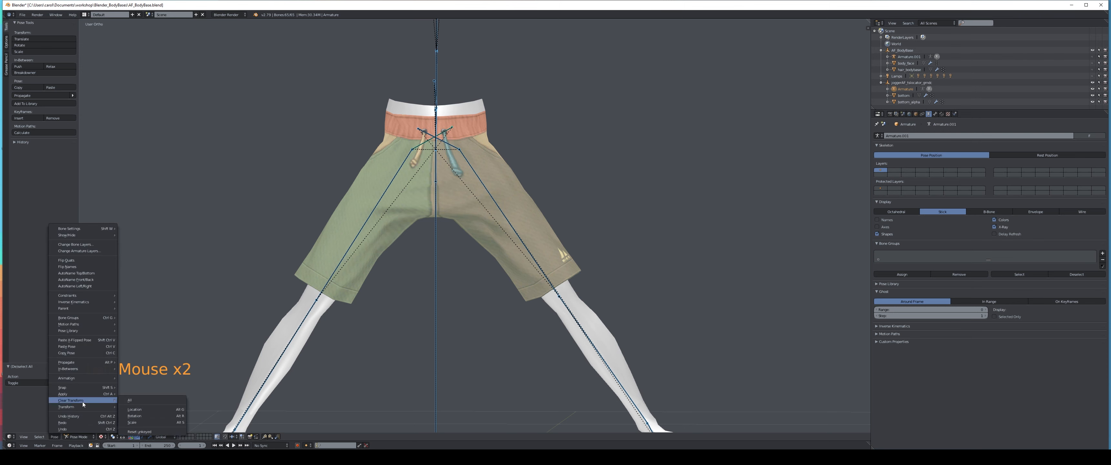
{"action": "left_click", "coordinate": [142, 402]}
{"action": "key", "text": "a"}
- Split the 3D view into two areas and turn one of them into a UV/Image Editor
{"action": "scroll", "coordinate": [361, 88], "scroll_direction": "up", "scroll_amount": 2}
{"action": "middle_click_drag", "start_coordinate": [354, 88], "coordinate": [353, 118]}
{"action": "scroll", "coordinate": [371, 83], "scroll_direction": "up", "scroll_amount": 1}
{"action": "scroll", "coordinate": [371, 83], "scroll_direction": "up", "scroll_amount": 1}
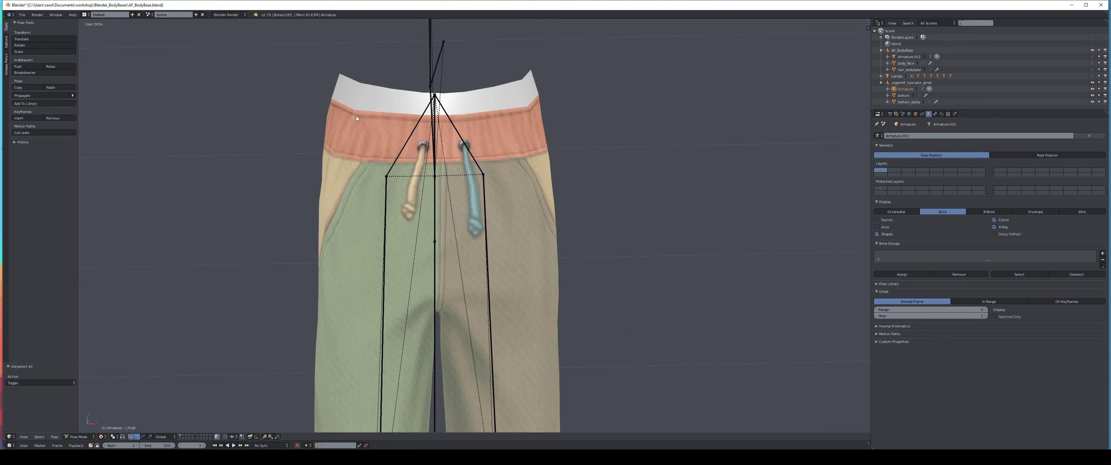
{"action": "left_click", "coordinate": [868, 25]}
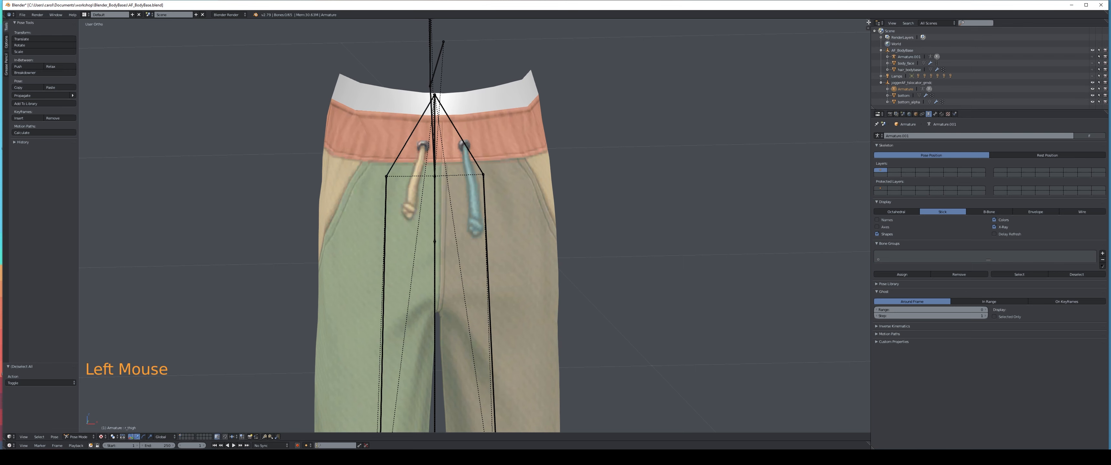
{"action": "left_click", "coordinate": [868, 24]}
{"action": "left_click_drag", "start_coordinate": [868, 22], "coordinate": [867, 22]}
{"action": "left_click_drag", "start_coordinate": [870, 25], "coordinate": [430, 39]}
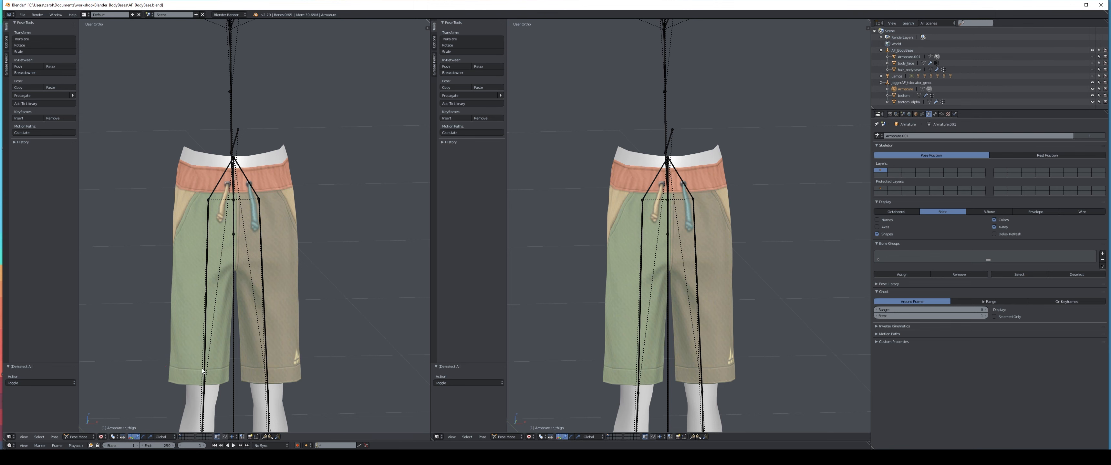
{"action": "left_click", "coordinate": [10, 437]}
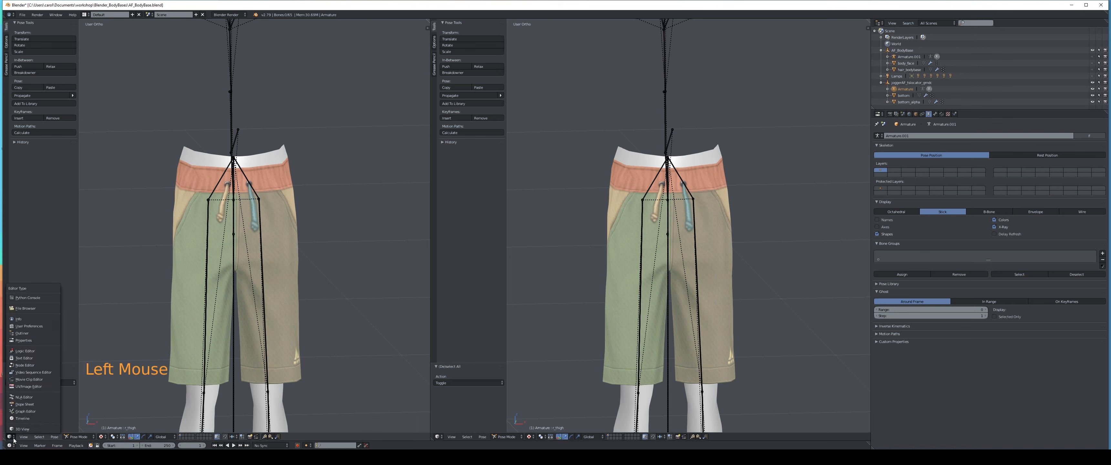
{"action": "left_click", "coordinate": [23, 386]}
- Put the bottom_alpha mesh into Edit Mode so its UV layout loads in the UV/Image Editor
{"action": "scroll", "coordinate": [190, 296], "scroll_direction": "up", "scroll_amount": 3}
{"action": "scroll", "coordinate": [193, 294], "scroll_direction": "up", "scroll_amount": 1}
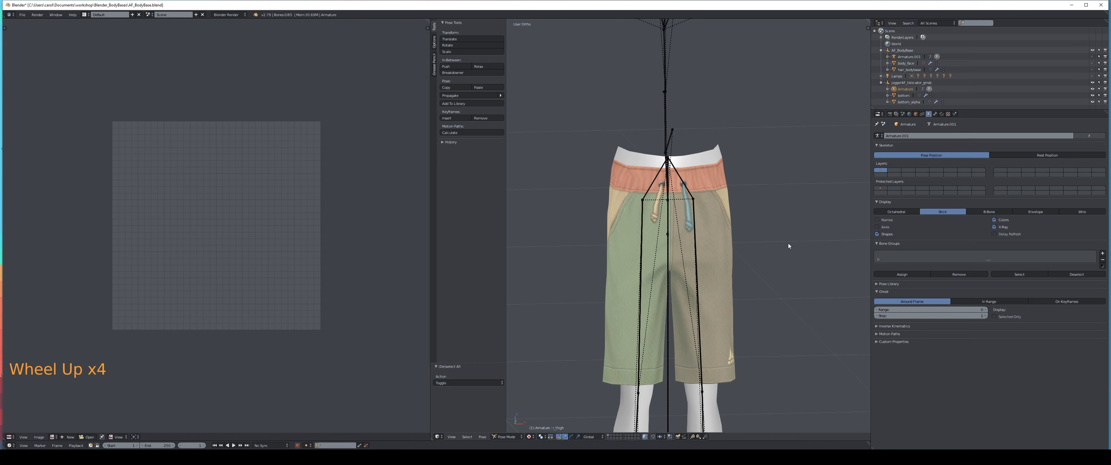
{"action": "middle_click_drag", "start_coordinate": [789, 243], "coordinate": [710, 261]}
{"action": "key", "text": "Tab"}
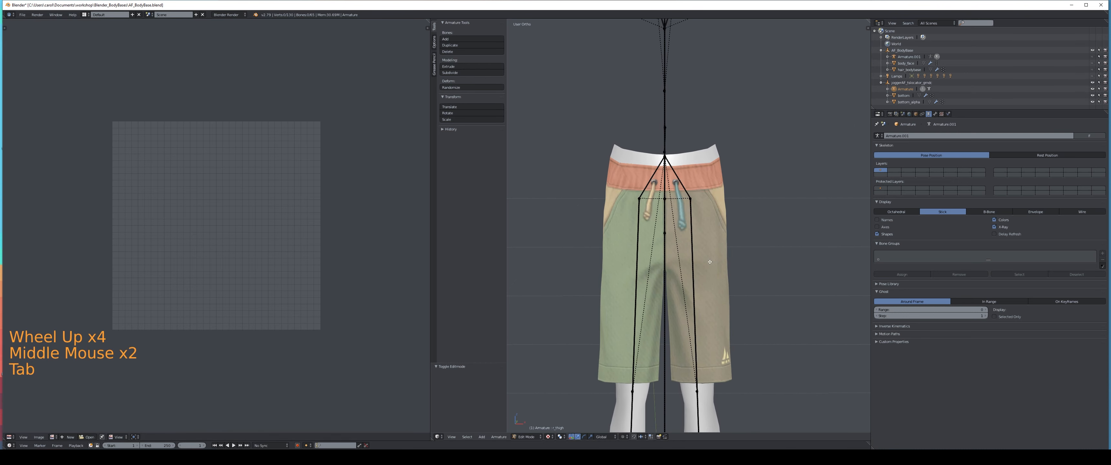
{"action": "left_click", "coordinate": [906, 104]}
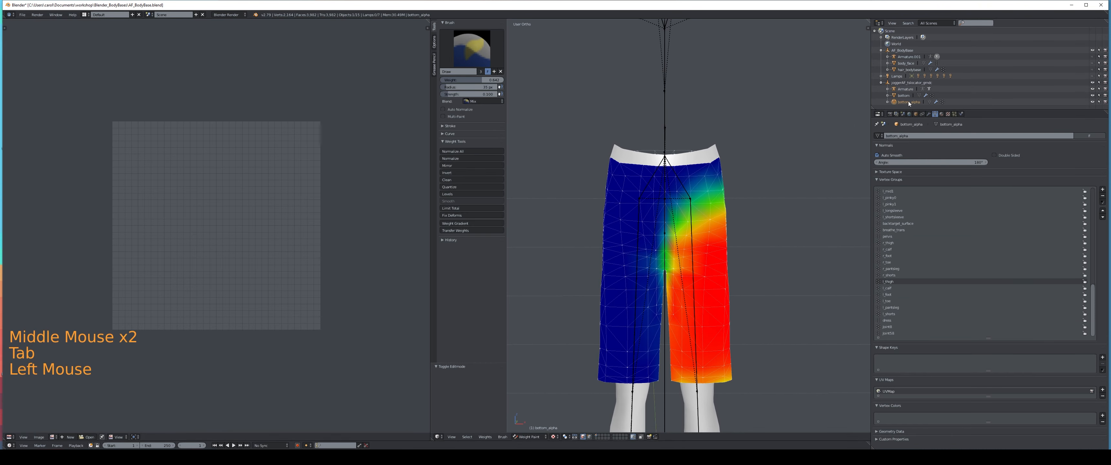
{"action": "left_click", "coordinate": [530, 437]}
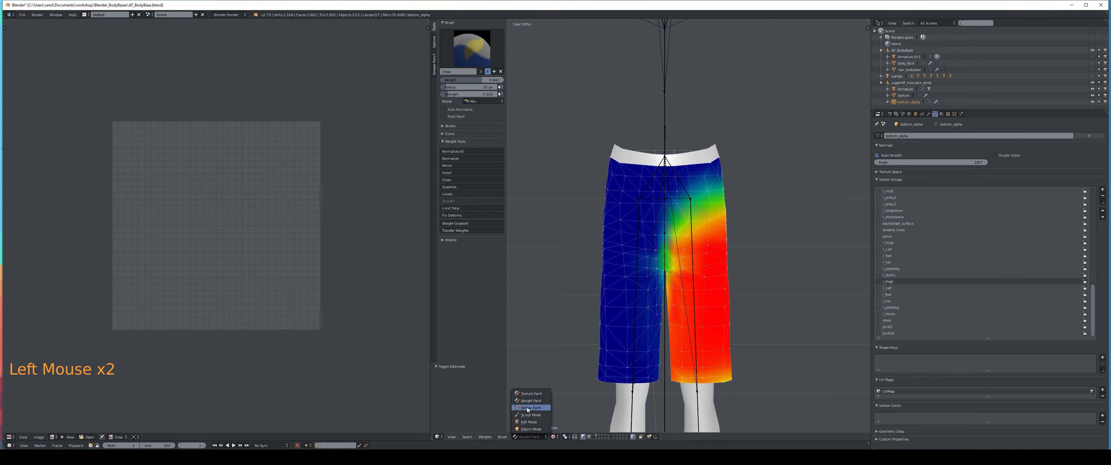
{"action": "left_click", "coordinate": [529, 422]}
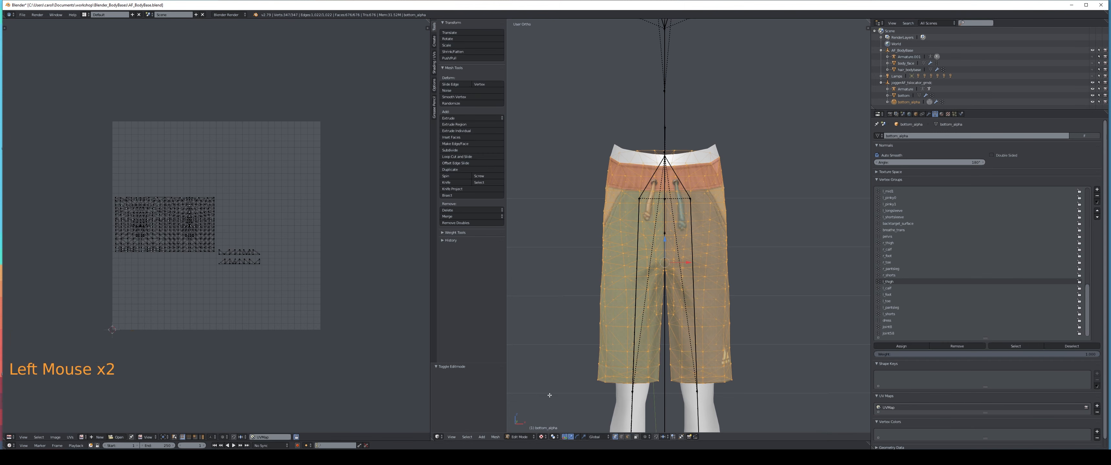
- Synchronize the UV editor's selection with the mesh selection
{"action": "middle_click_drag", "start_coordinate": [549, 396], "coordinate": [631, 302]}
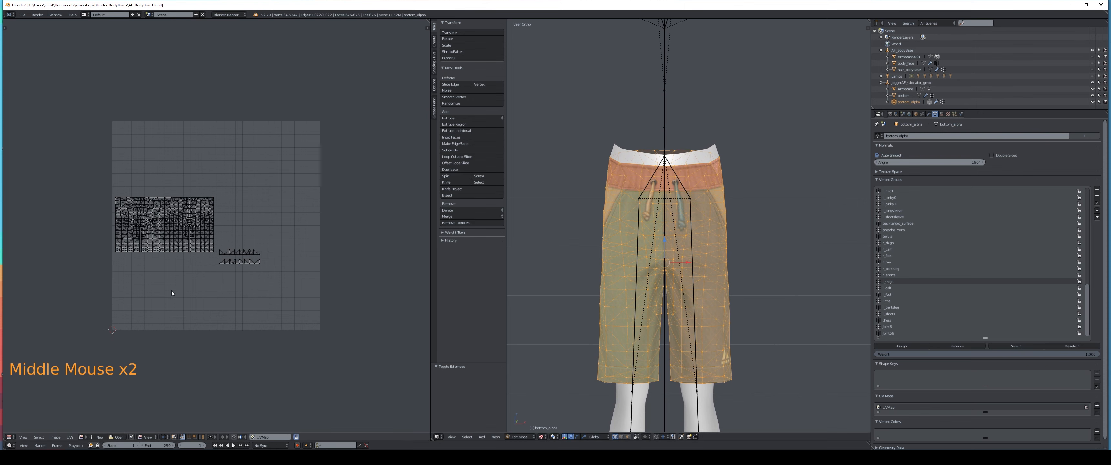
{"action": "middle_click_drag", "start_coordinate": [163, 351], "coordinate": [172, 385]}
{"action": "scroll", "coordinate": [171, 383], "scroll_direction": "up", "scroll_amount": 2}
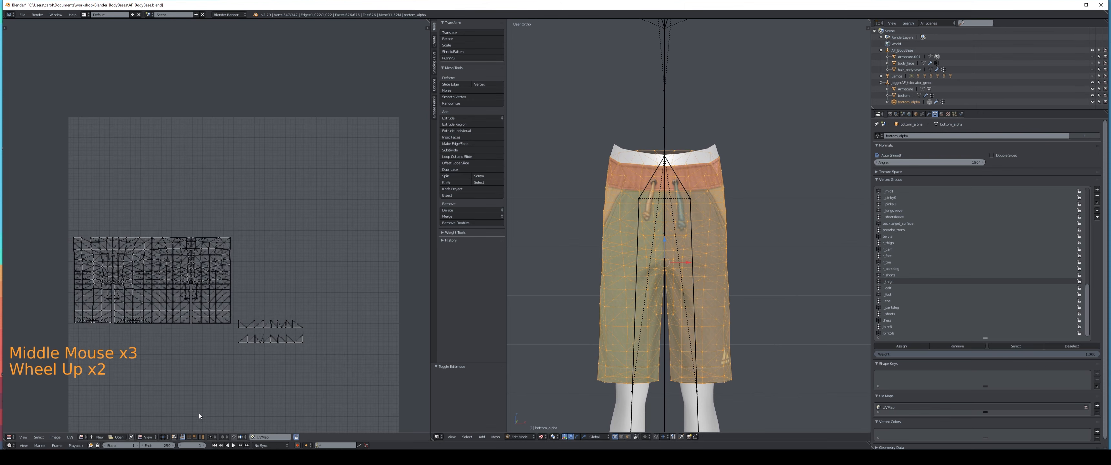
{"action": "left_click", "coordinate": [176, 439]}
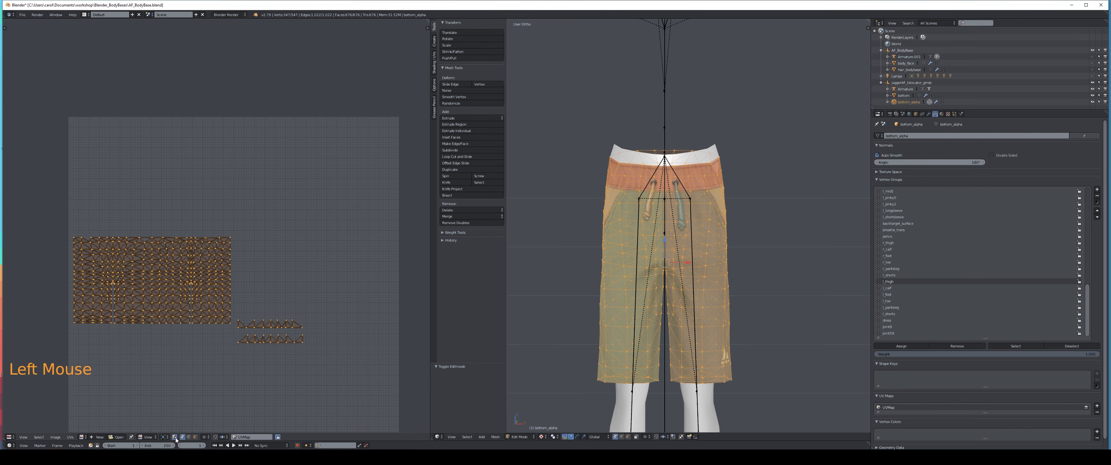
{"action": "scroll", "coordinate": [188, 368], "scroll_direction": "up", "scroll_amount": 2}
{"action": "middle_click_drag", "start_coordinate": [182, 336], "coordinate": [240, 252]}
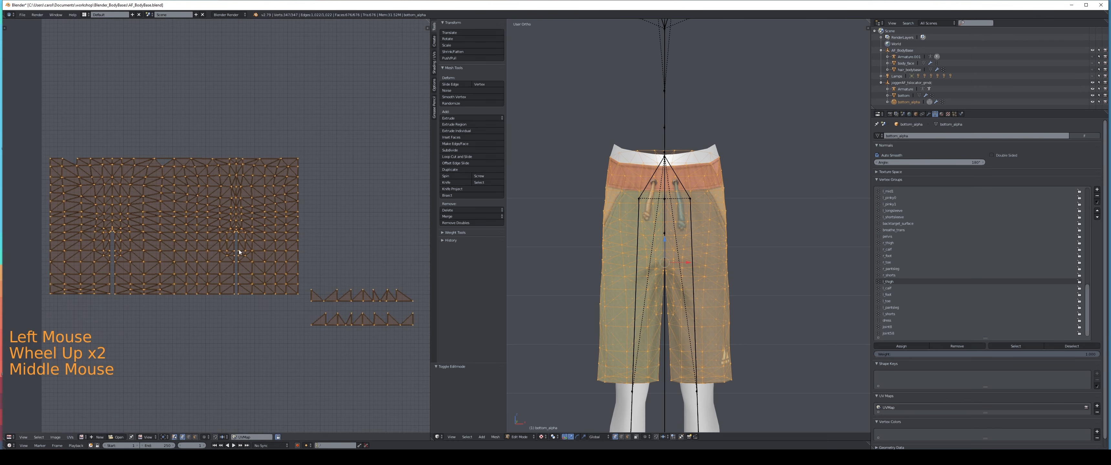
- Select UV vertices on the upper edge of the large UV island and apply Remove Doubles UV and Weld
{"action": "right_click", "coordinate": [63, 161]}
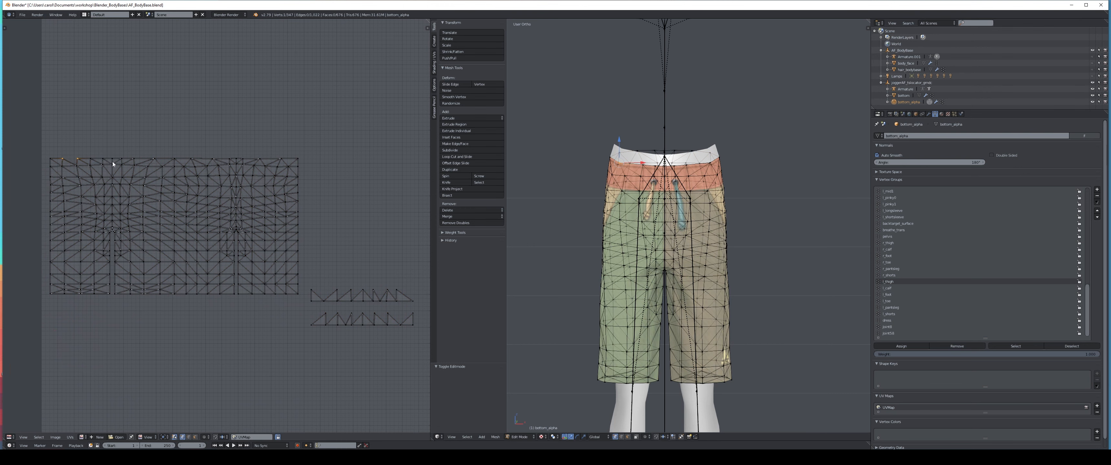
{"action": "left_click", "coordinate": [5, 29]}
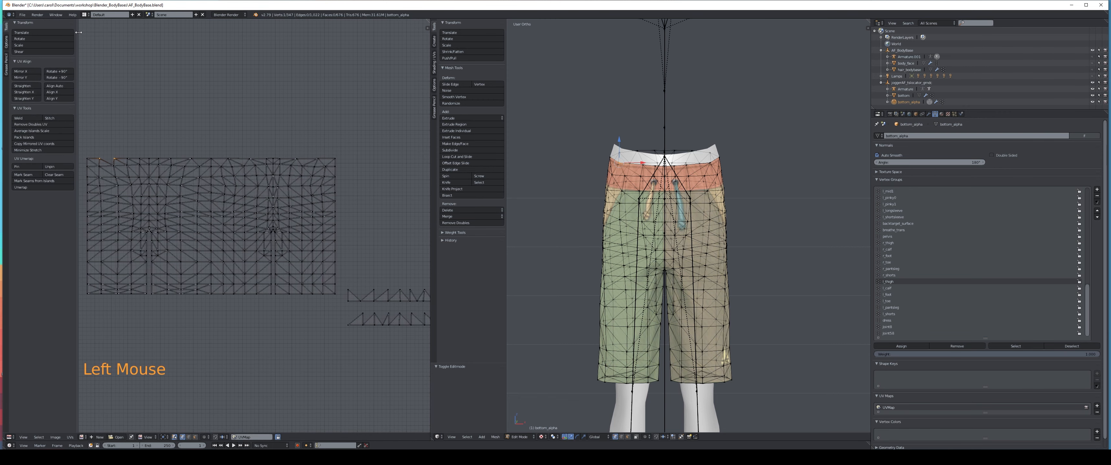
{"action": "left_click", "coordinate": [30, 125]}
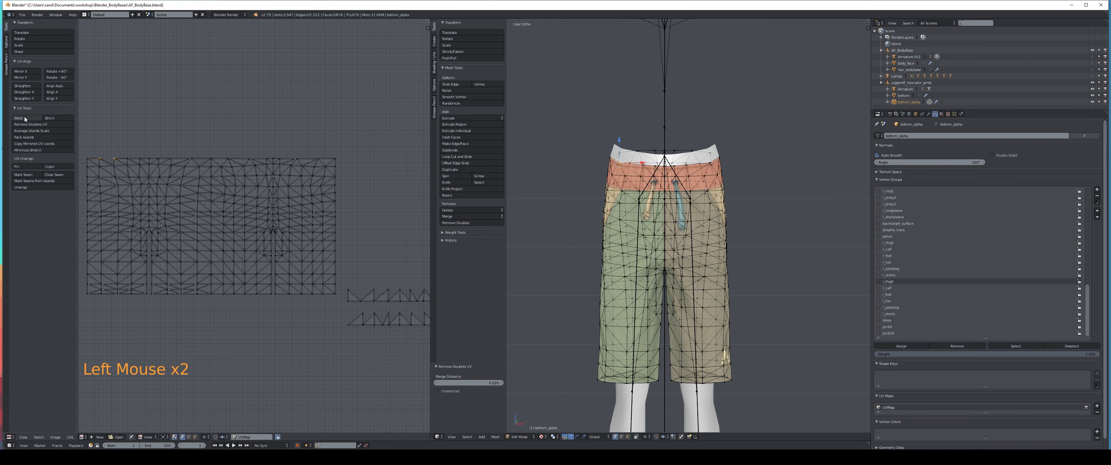
{"action": "left_click", "coordinate": [19, 119]}
- Select the shorts' parent empty and export it as a Sims 2 GMDC (.5gd) file into the shorts' resources folder
{"action": "left_click", "coordinate": [888, 84]}
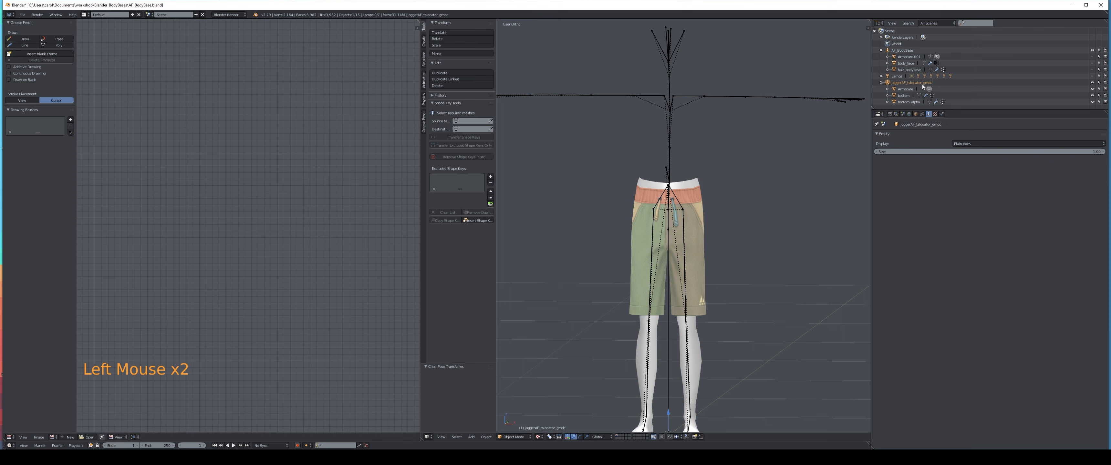
{"action": "left_click", "coordinate": [905, 88]}
{"action": "left_click", "coordinate": [897, 83]}
{"action": "left_click", "coordinate": [906, 102]}
{"action": "left_click", "coordinate": [900, 84]}
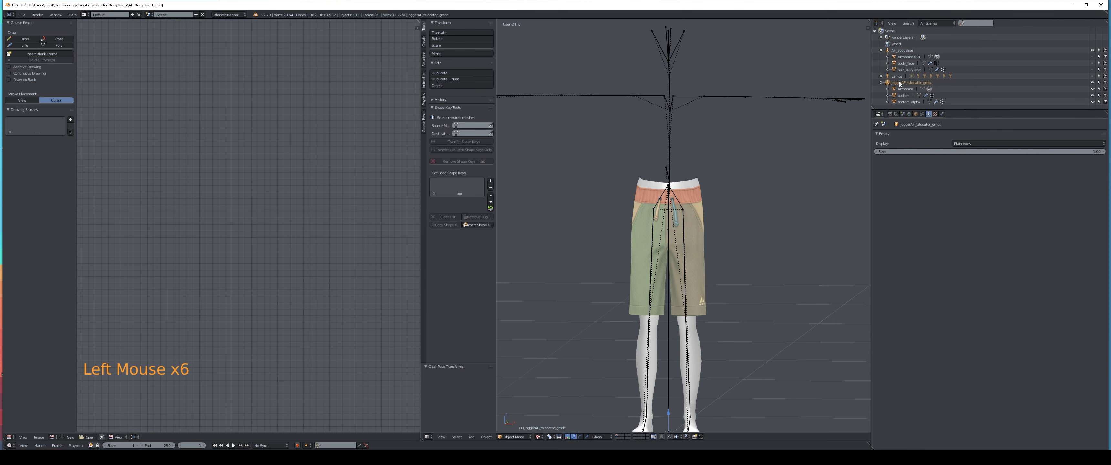
{"action": "left_click", "coordinate": [882, 82]}
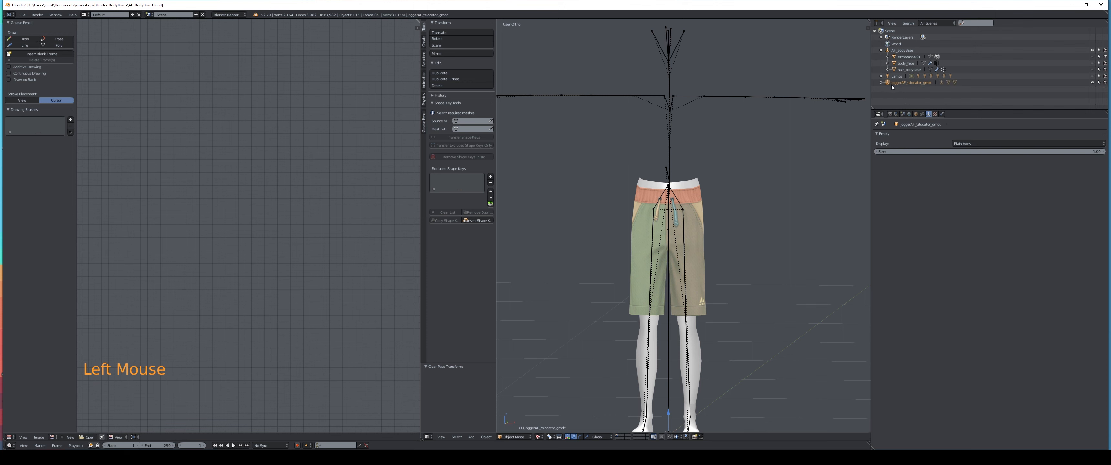
{"action": "left_click", "coordinate": [902, 86]}
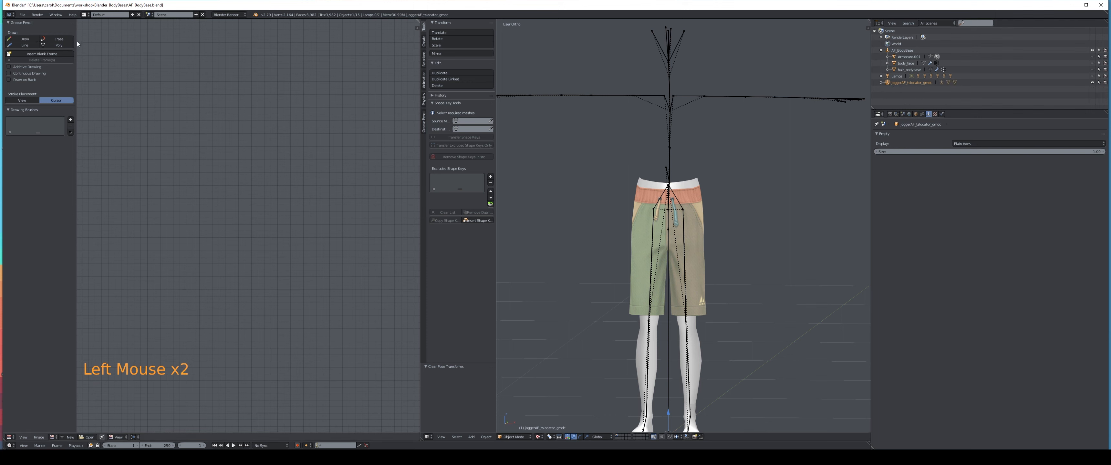
{"action": "left_click", "coordinate": [24, 15]}
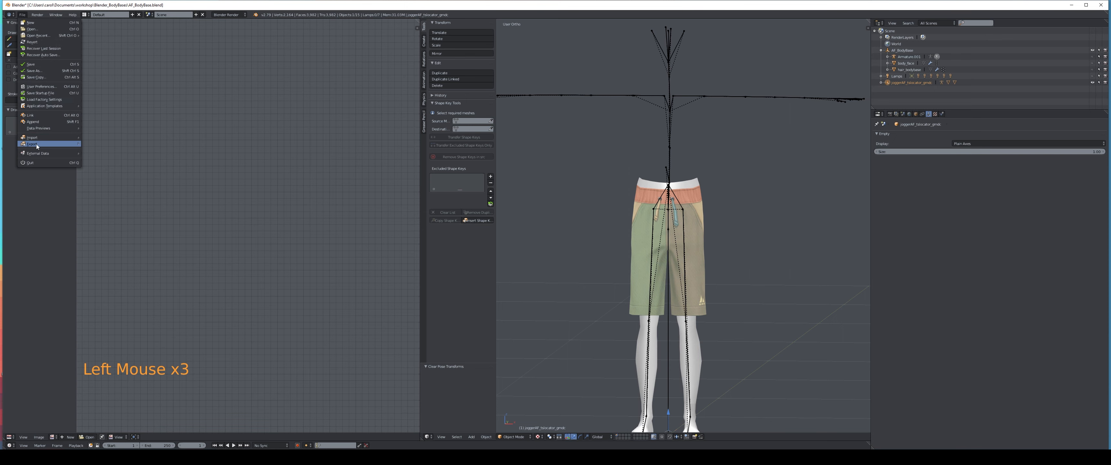
{"action": "mouse_move", "coordinate": [48, 144]}
{"action": "left_click", "coordinate": [112, 203]}
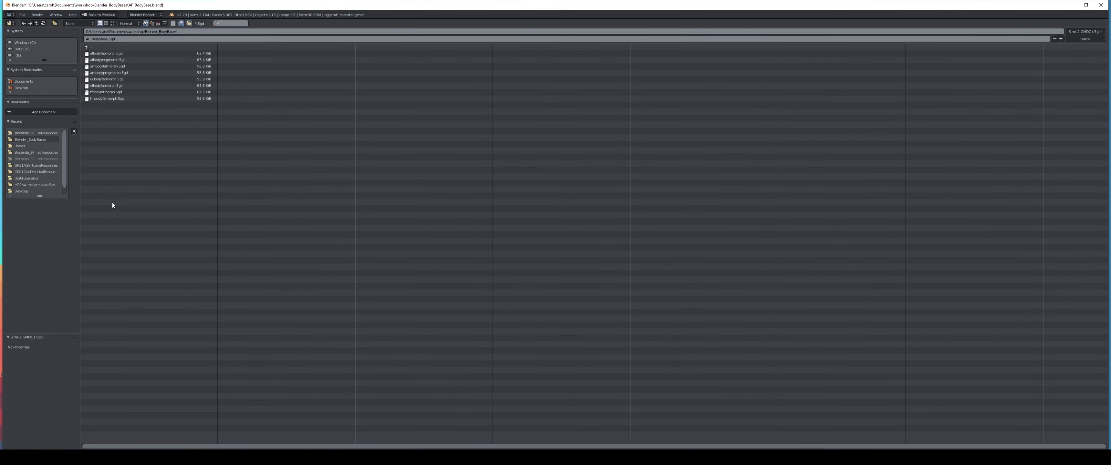
{"action": "left_click", "coordinate": [33, 133]}
{"action": "left_click", "coordinate": [129, 54]}
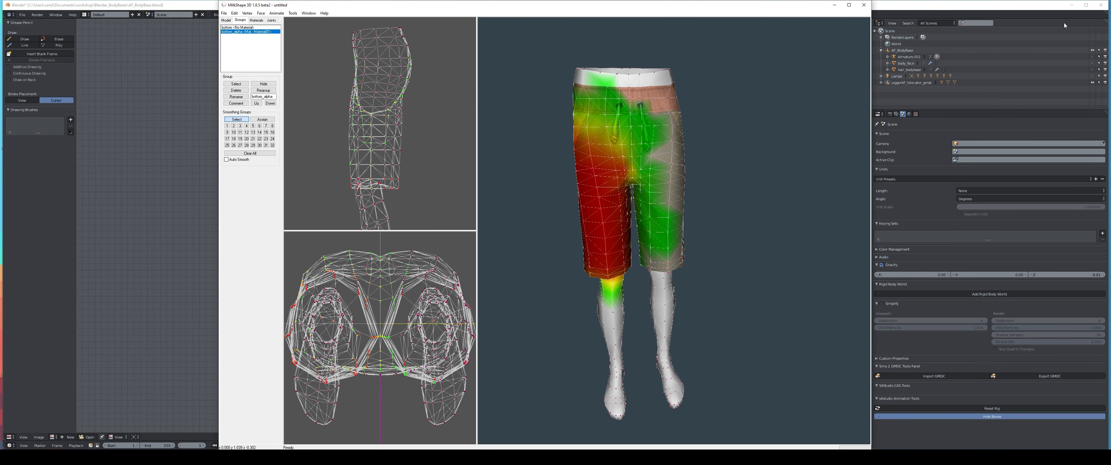
- Minimize Blender, delete the bottom_alpha group in MilkShape 3D, and show the joints list
{"action": "left_click", "coordinate": [1072, 5]}
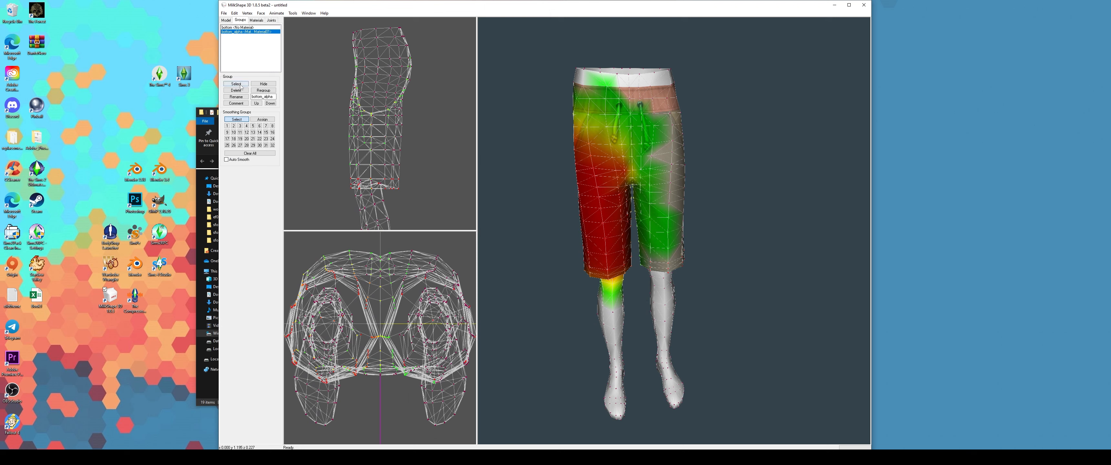
{"action": "left_click", "coordinate": [236, 91]}
{"action": "left_click", "coordinate": [271, 21]}
- Import joggerAF1.5gd with the Sims2 UniMesh importer over the existing model and have the skin weights corrected
{"action": "left_click", "coordinate": [224, 13]}
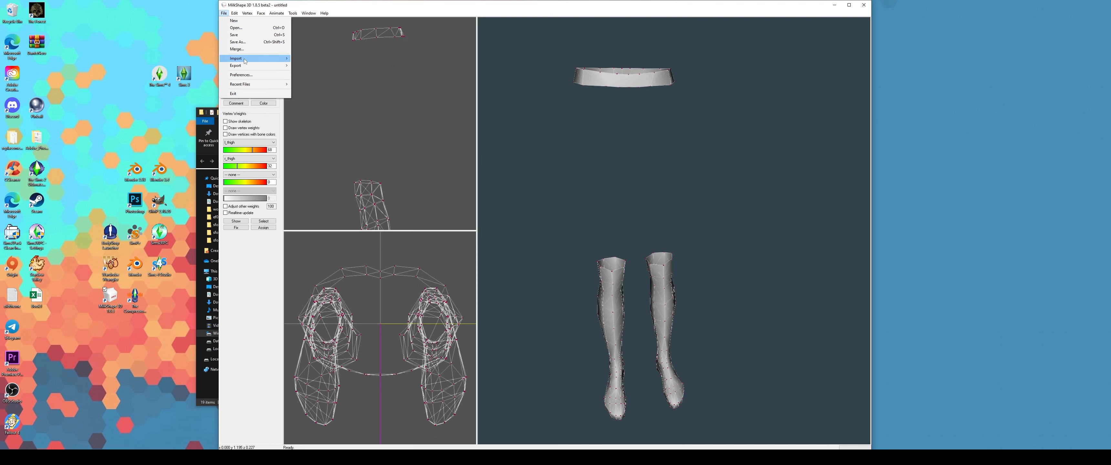
{"action": "mouse_move", "coordinate": [245, 59]}
{"action": "left_click", "coordinate": [328, 367]}
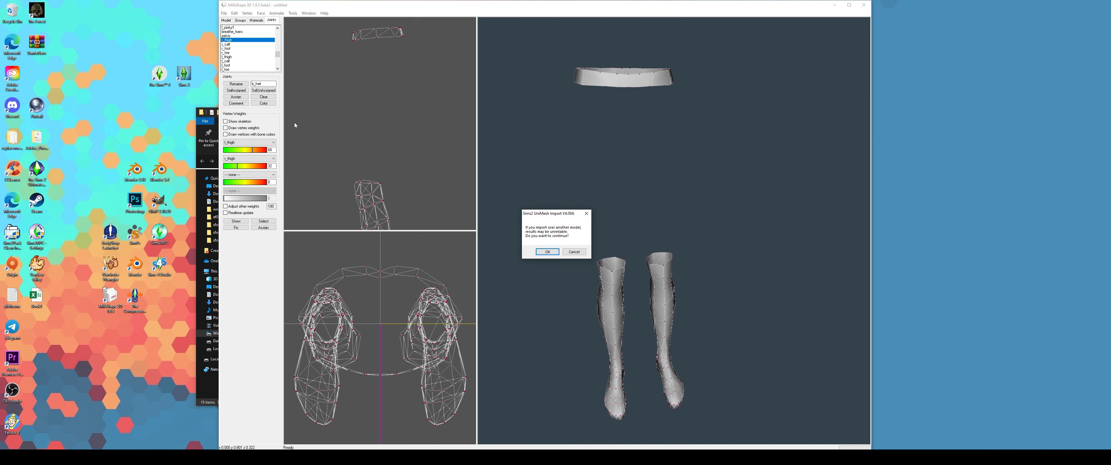
{"action": "left_click", "coordinate": [547, 252]}
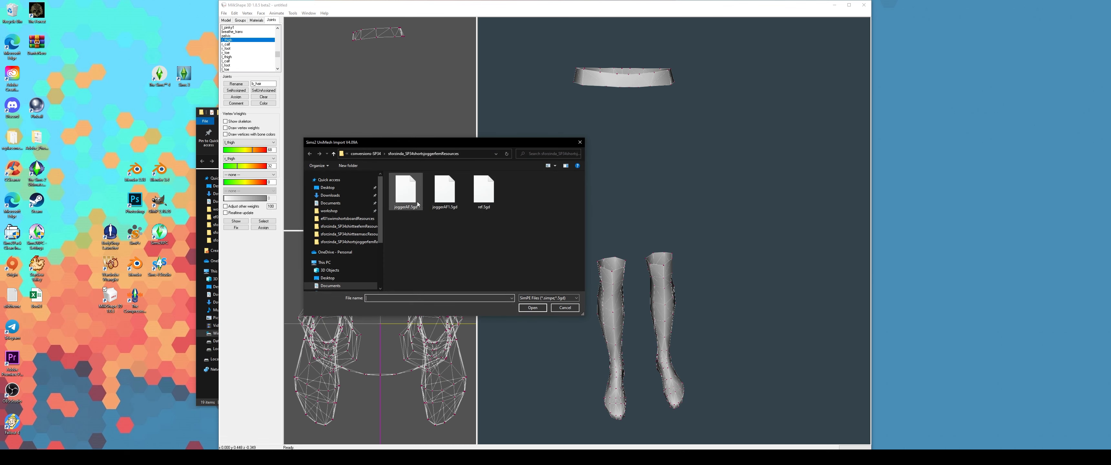
{"action": "left_click", "coordinate": [444, 190]}
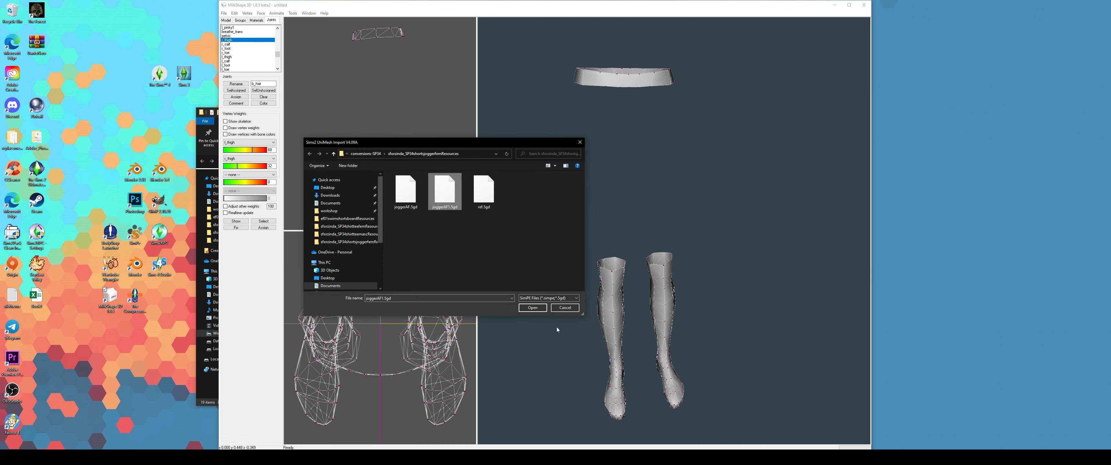
{"action": "left_click", "coordinate": [540, 310]}
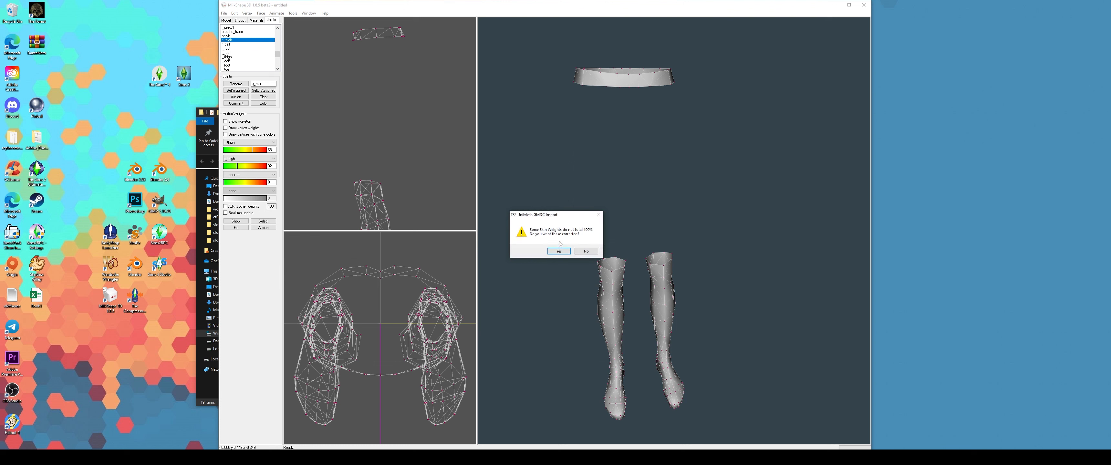
{"action": "left_click", "coordinate": [559, 251]}
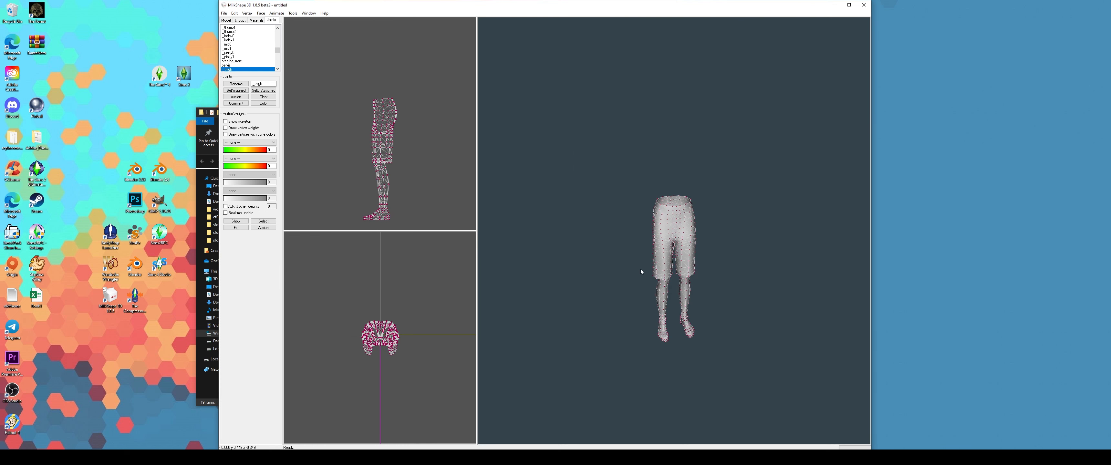
- Delete the duplicate bottom group listed below bottom_alpha
{"action": "left_click", "coordinate": [225, 28]}
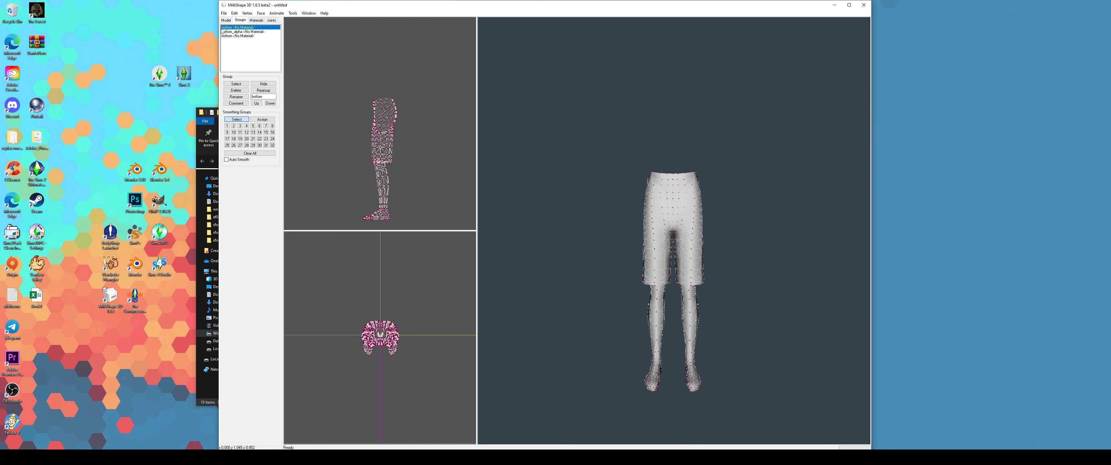
{"action": "left_click", "coordinate": [229, 36]}
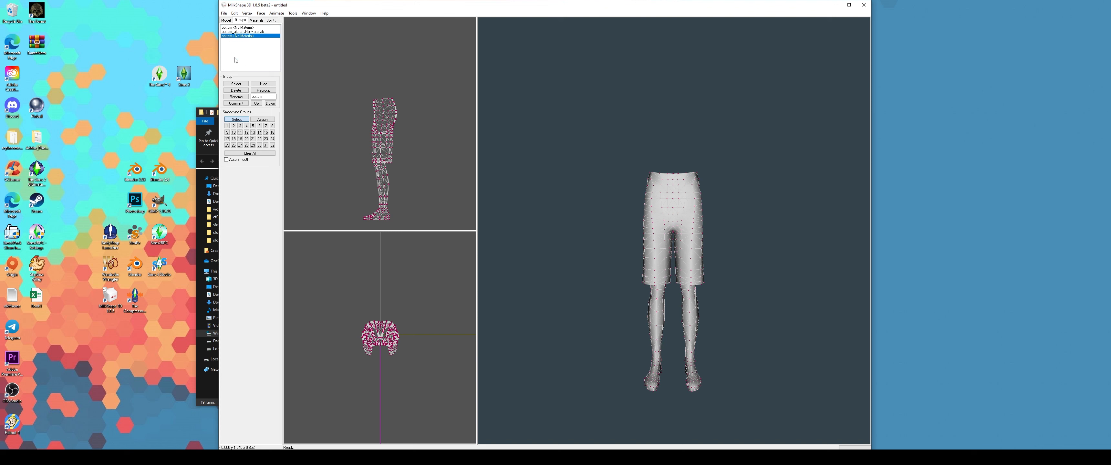
{"action": "left_click", "coordinate": [232, 91]}
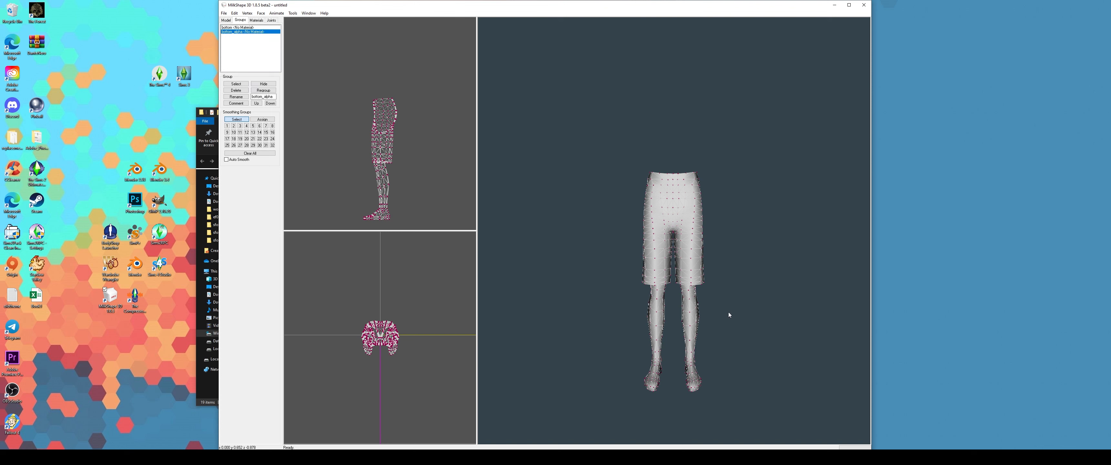
{"action": "mouse_move", "coordinate": [729, 315]}
{"action": "left_mouse_down"}
{"action": "mouse_move", "coordinate": [729, 341]}
{"action": "mouse_move", "coordinate": [705, 332]}
{"action": "left_mouse_up"}
{"action": "key", "text": "ctrl+z"}
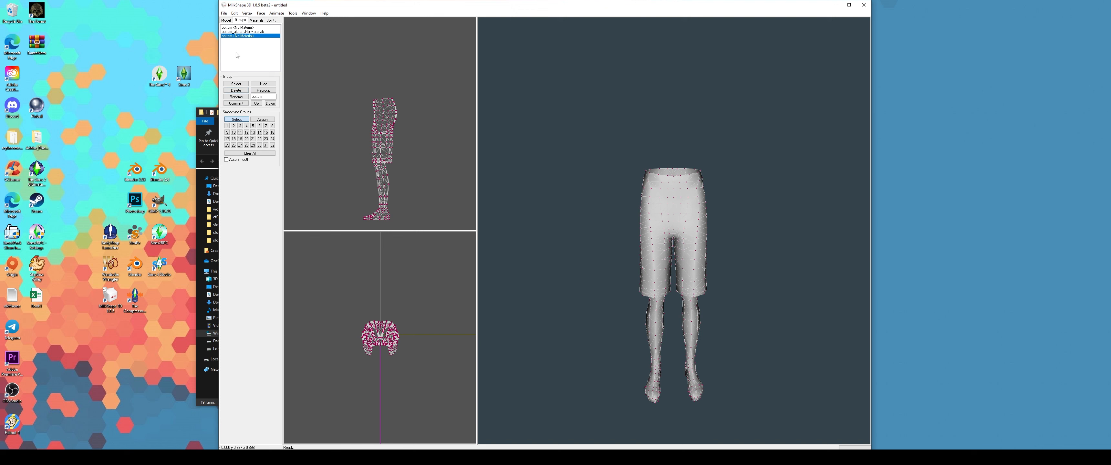
{"action": "left_click", "coordinate": [236, 90]}
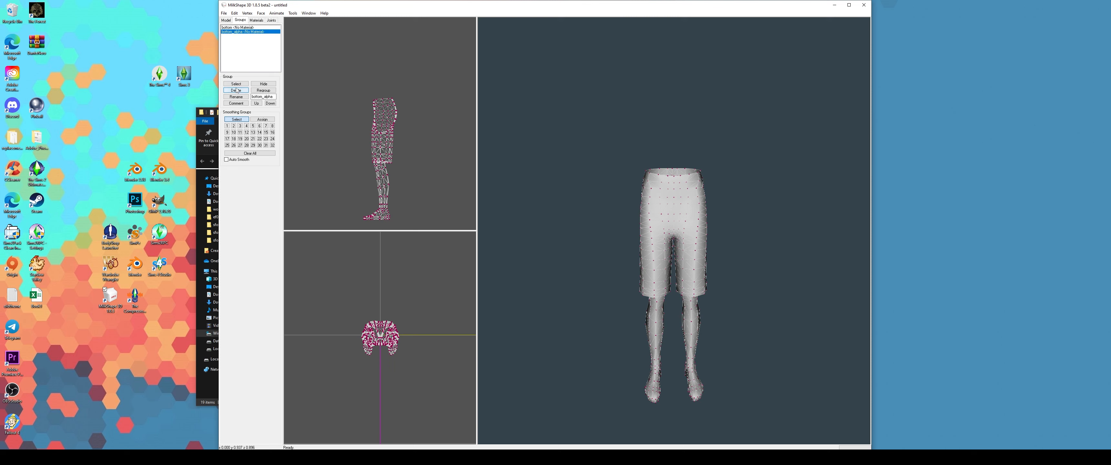
- Turn off the wireframe overlay in the 3D view and examine the shorts' shading around the back and front of the waistband
{"action": "left_click", "coordinate": [241, 27]}
{"action": "left_click_drag", "start_coordinate": [673, 237], "coordinate": [566, 243]}
{"action": "left_click_drag", "start_coordinate": [730, 251], "coordinate": [665, 261]}
{"action": "scroll", "coordinate": [674, 256], "scroll_direction": "up", "scroll_amount": 4}
{"action": "left_click_drag", "start_coordinate": [753, 192], "coordinate": [754, 254], "text": "ctrl"}
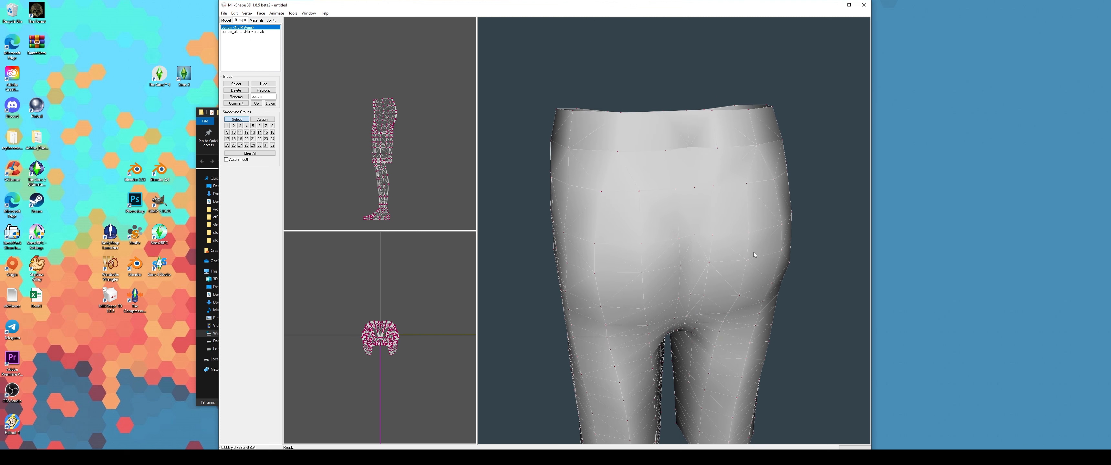
{"action": "right_click", "coordinate": [678, 211]}
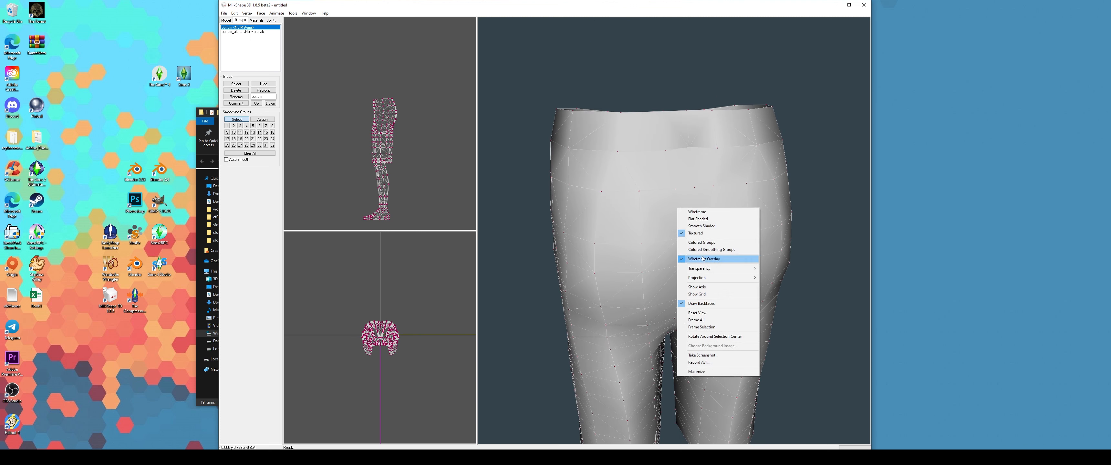
{"action": "left_click", "coordinate": [697, 259]}
{"action": "left_click_drag", "start_coordinate": [611, 244], "coordinate": [741, 238]}
{"action": "left_click_drag", "start_coordinate": [626, 242], "coordinate": [648, 240]}
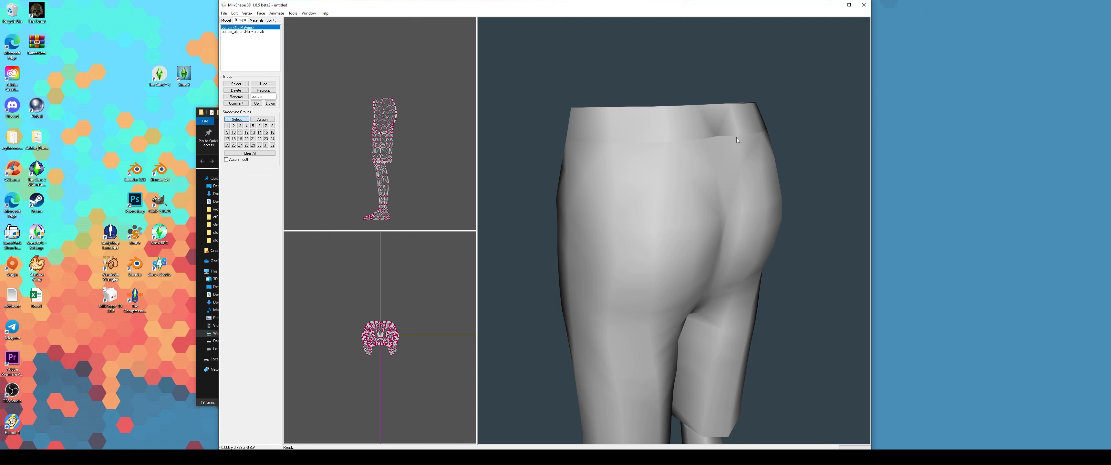
{"action": "left_click_drag", "start_coordinate": [788, 197], "coordinate": [673, 197]}
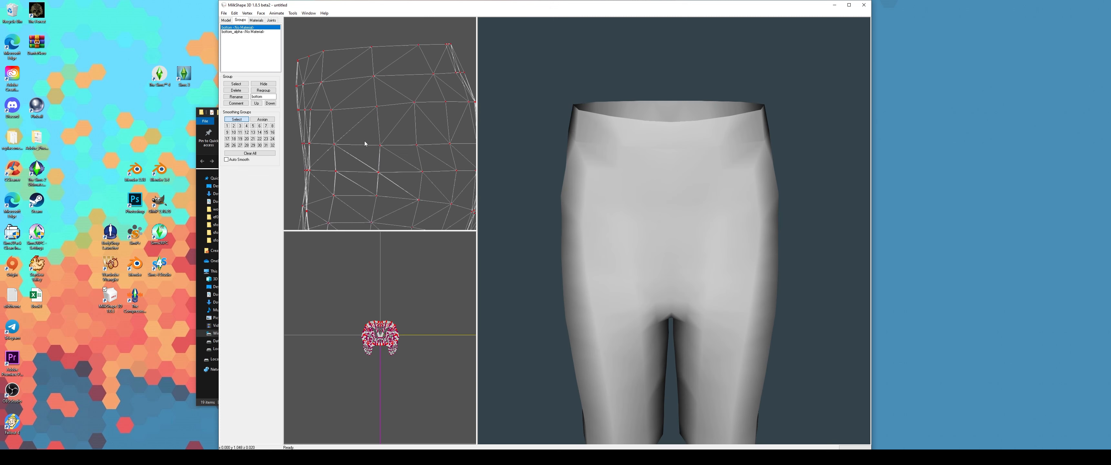
- Select the vertices along the waistband's lower seam in the side and overhead views and weld them
{"action": "left_click_drag", "start_coordinate": [365, 141], "coordinate": [391, 129], "text": "ctrl"}
{"action": "left_click_drag", "start_coordinate": [289, 74], "coordinate": [347, 104]}
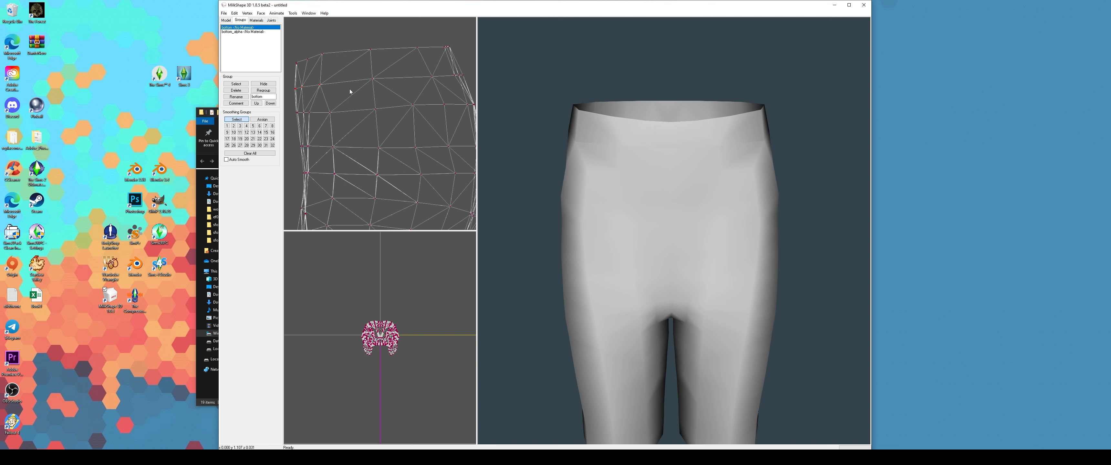
{"action": "left_click_drag", "start_coordinate": [398, 82], "coordinate": [468, 80], "text": "shift"}
{"action": "left_click", "coordinate": [447, 84]}
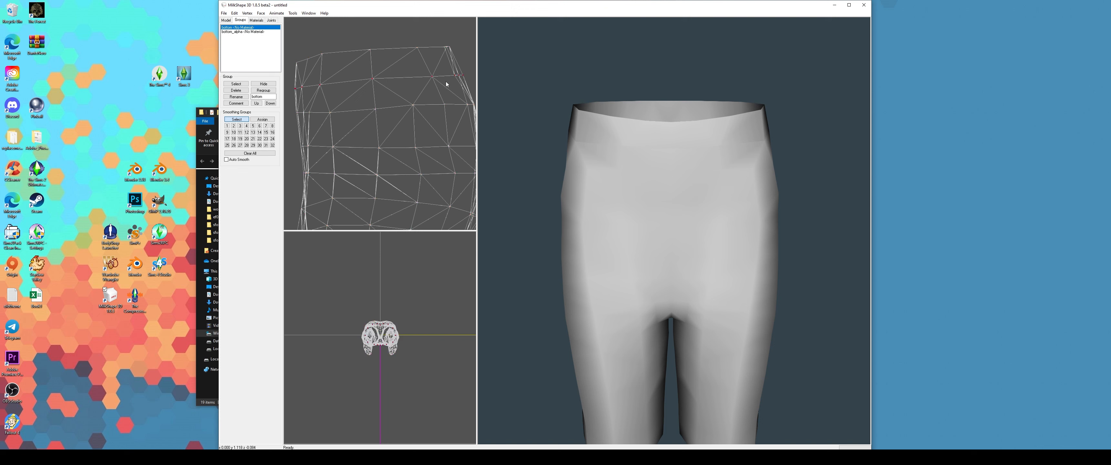
{"action": "left_click_drag", "start_coordinate": [348, 309], "coordinate": [416, 359]}
{"action": "right_click", "coordinate": [406, 356]}
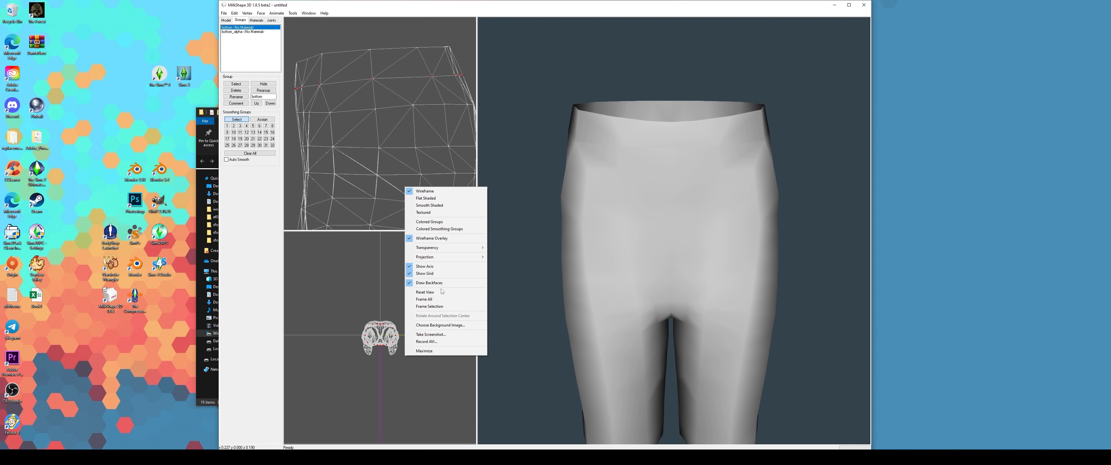
{"action": "left_click", "coordinate": [429, 306]}
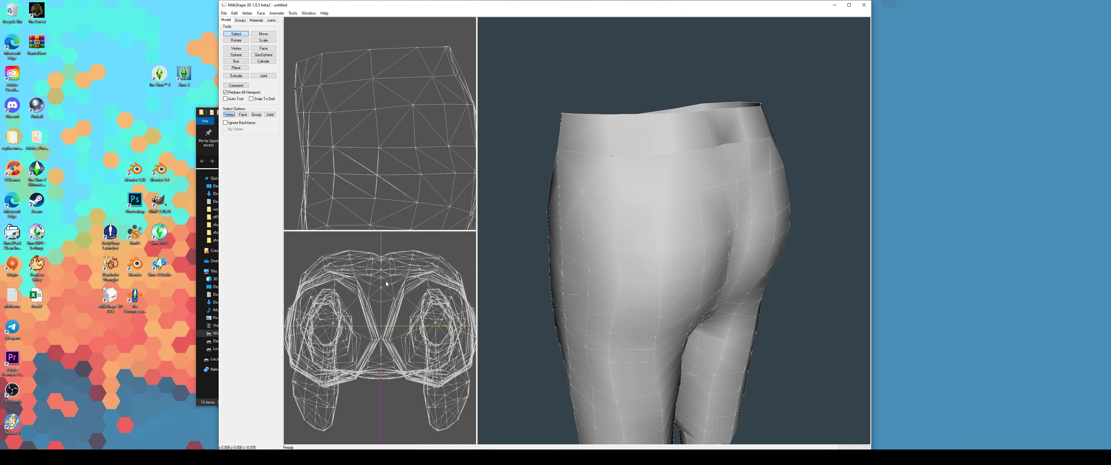
{"action": "key", "text": "ctrl+w"}
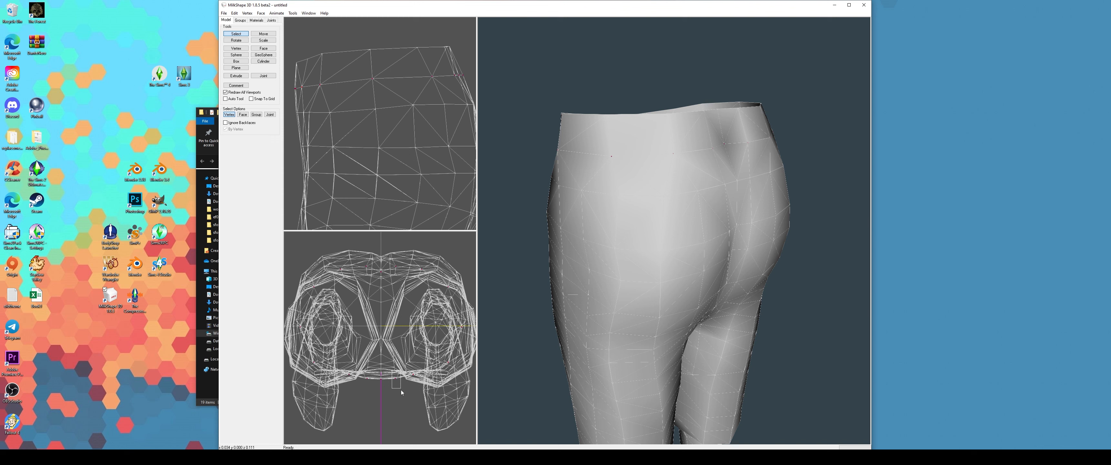
{"action": "left_click_drag", "start_coordinate": [401, 391], "coordinate": [402, 391], "text": "shift"}
- Toggle the wireframe overlay in the 3D view and inspect the welded waistband from another angle
{"action": "left_click_drag", "start_coordinate": [777, 271], "coordinate": [657, 238]}
{"action": "right_click", "coordinate": [656, 256]}
{"action": "left_click", "coordinate": [690, 309]}
{"action": "right_click", "coordinate": [658, 239]}
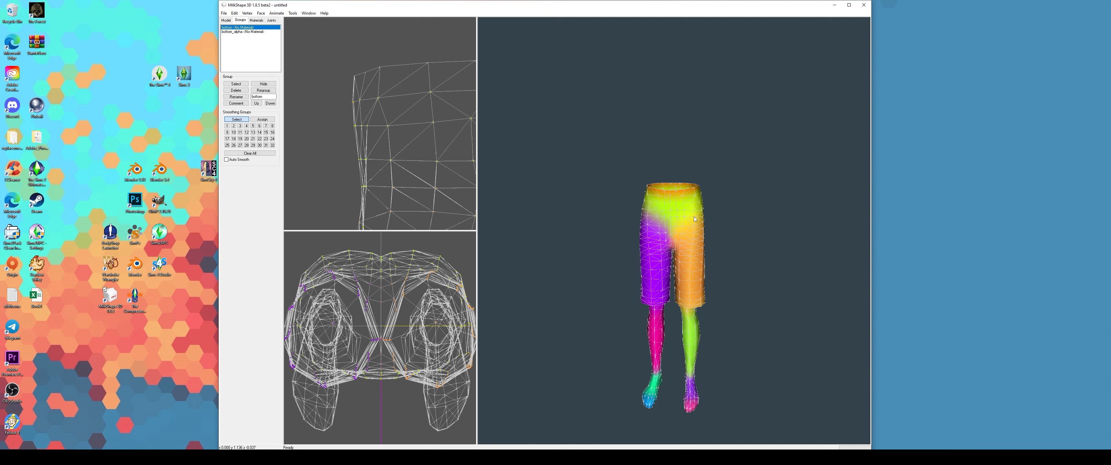
- Delete the bottom group and rename the bottom_alpha group to group_base
{"action": "left_click", "coordinate": [236, 91]}
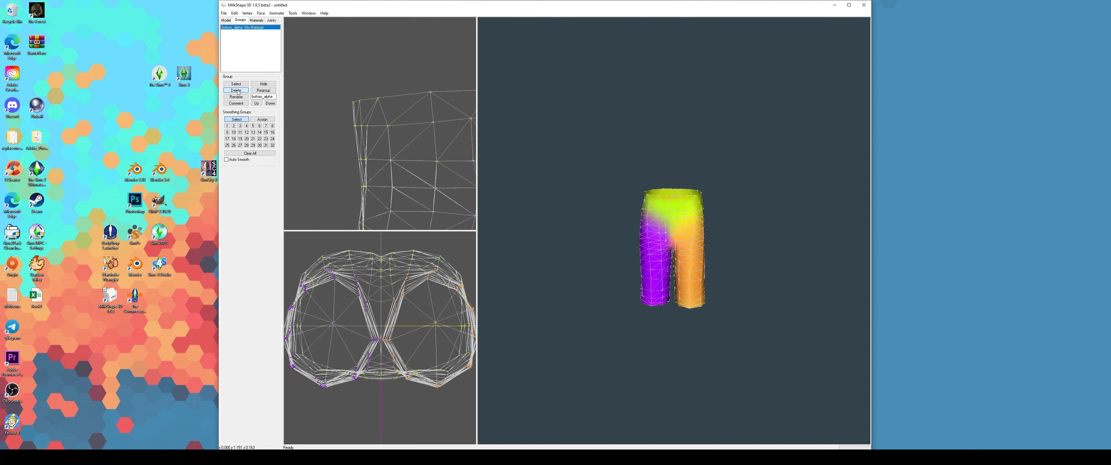
{"action": "double_click", "coordinate": [264, 96]}
{"action": "type", "text": "group_base"}
{"action": "left_click", "coordinate": [236, 97]}
- Export the group_base mesh as a TSRW Object, overwriting the second WSO file in the shorts' resources folder
{"action": "left_click", "coordinate": [223, 13]}
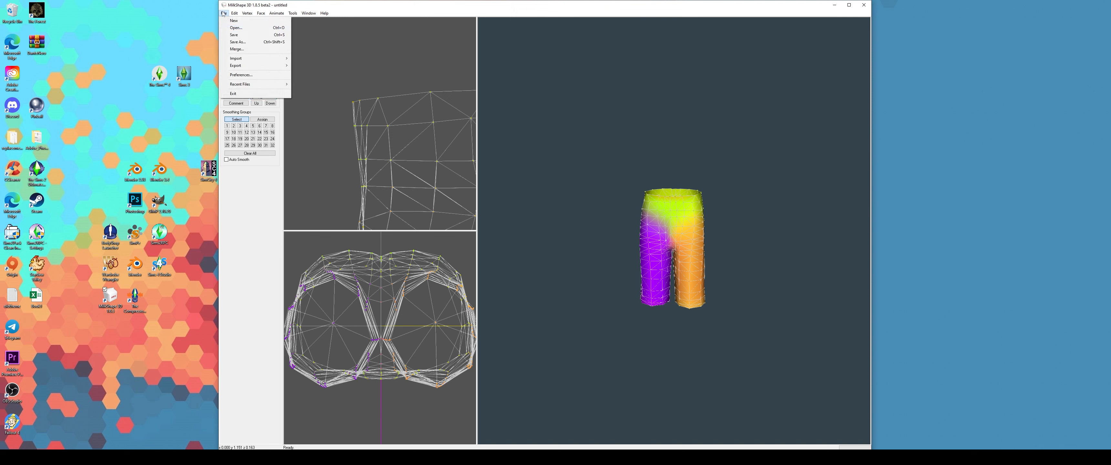
{"action": "left_click", "coordinate": [233, 66]}
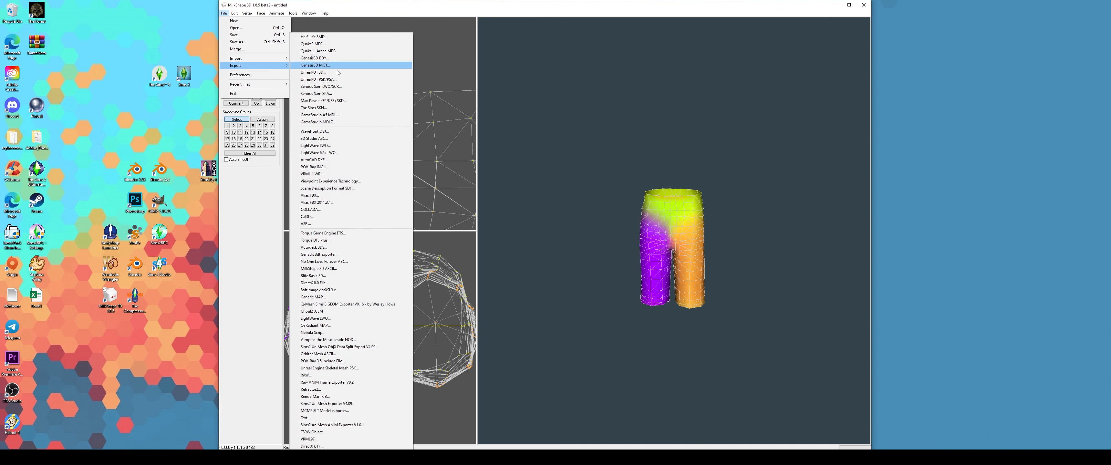
{"action": "left_click", "coordinate": [330, 434]}
{"action": "left_click", "coordinate": [423, 196]}
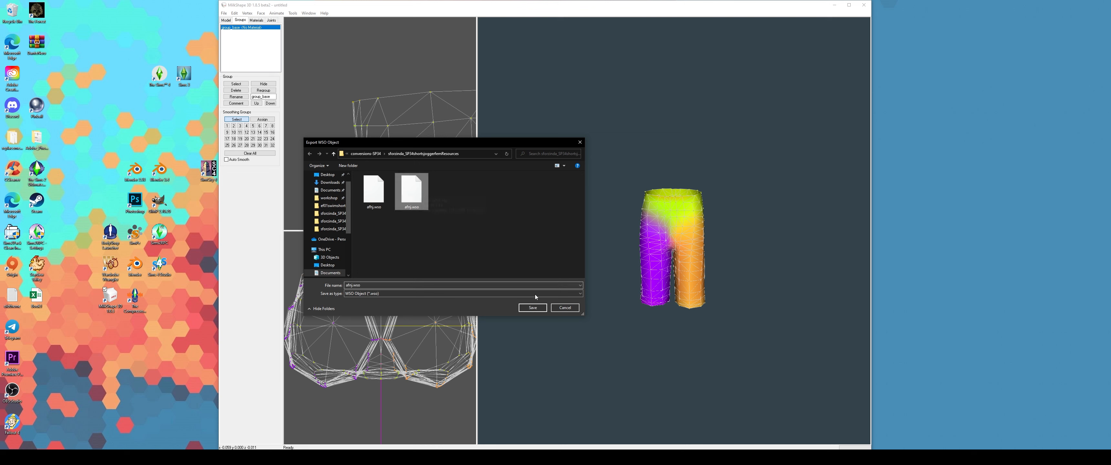
{"action": "left_click", "coordinate": [534, 309]}
{"action": "left_click", "coordinate": [571, 233]}
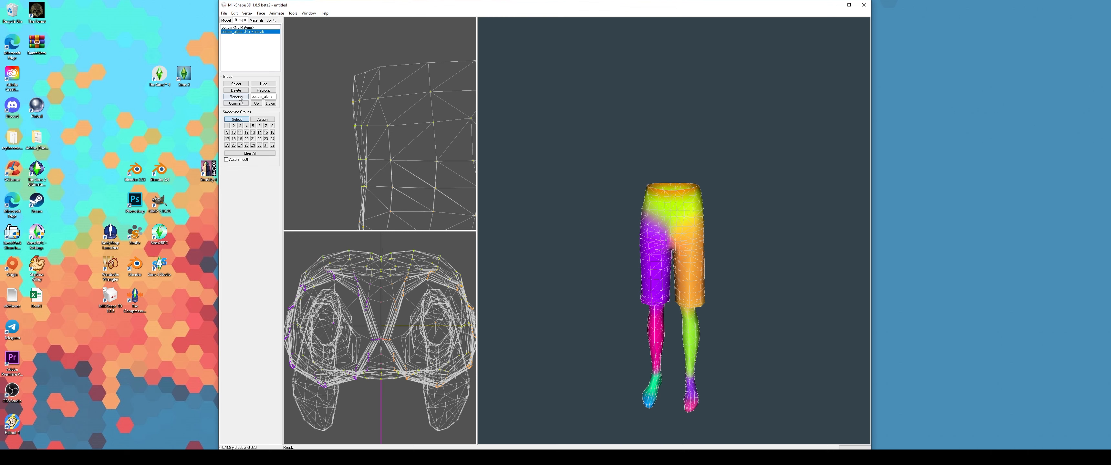
- Launch MeshToolKit from its workshop folder and load a WSO from the shorts' resources folder as the mesh to modify
{"action": "left_click", "coordinate": [167, 457]}
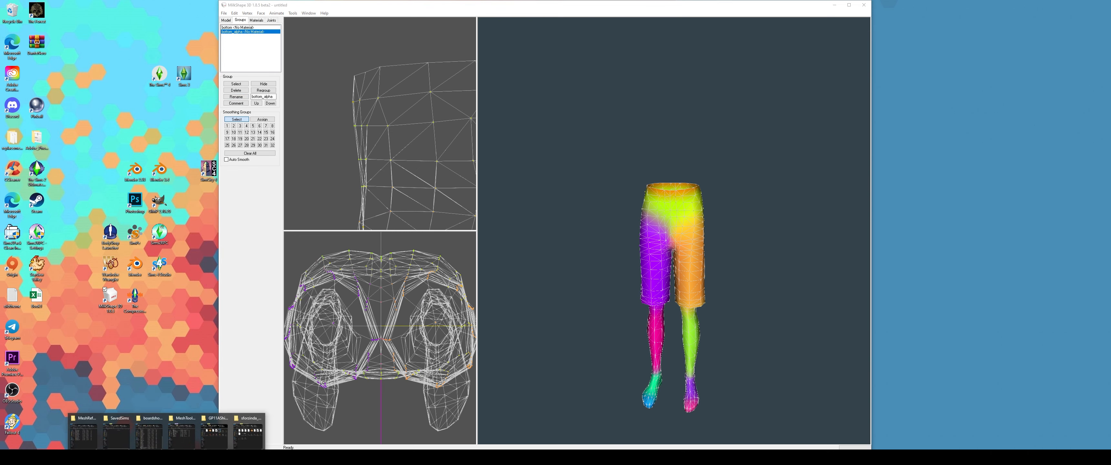
{"action": "left_click", "coordinate": [182, 431]}
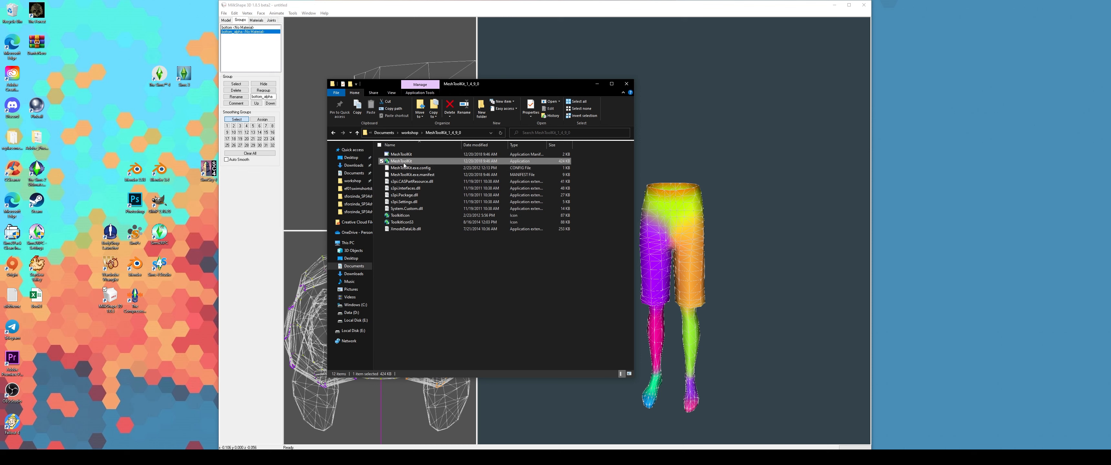
{"action": "double_click", "coordinate": [401, 161]}
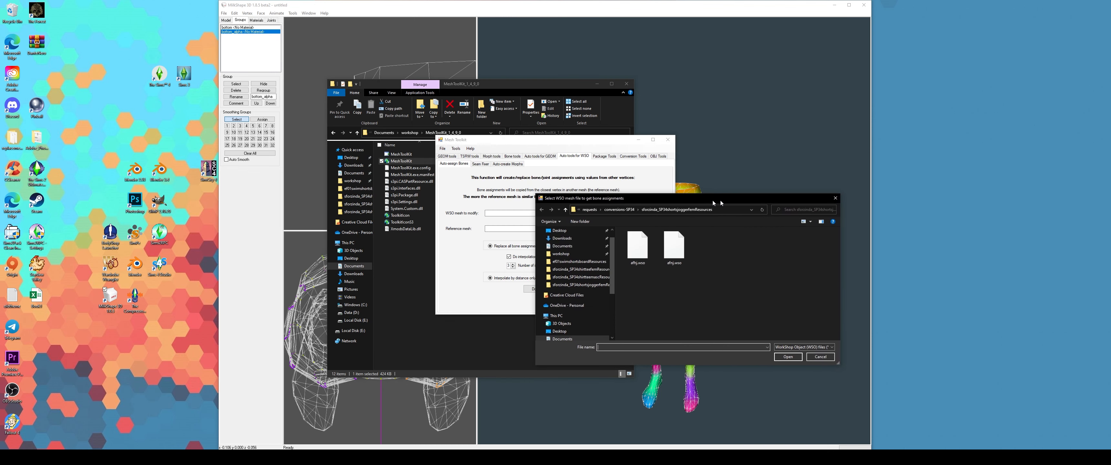
{"action": "left_click", "coordinate": [590, 247]}
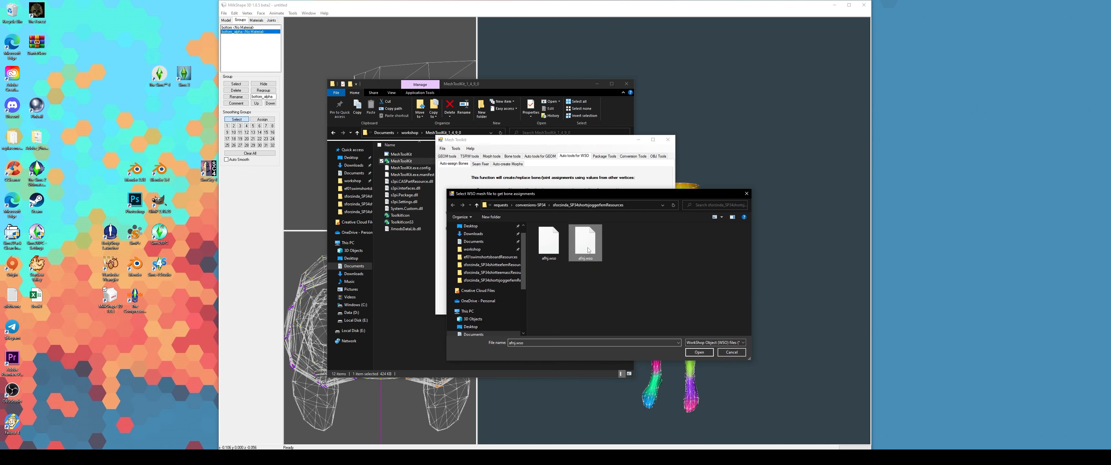
{"action": "left_click", "coordinate": [700, 352]}
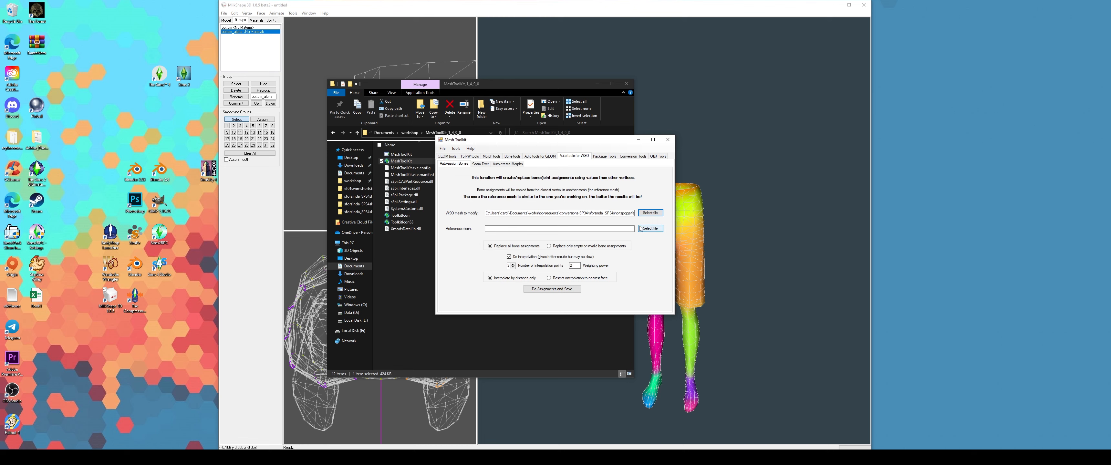
- Load the exported shorts WSO as the reference mesh for the automatic bone assignment
{"action": "left_click", "coordinate": [640, 228]}
{"action": "left_click_drag", "start_coordinate": [620, 192], "coordinate": [644, 195]}
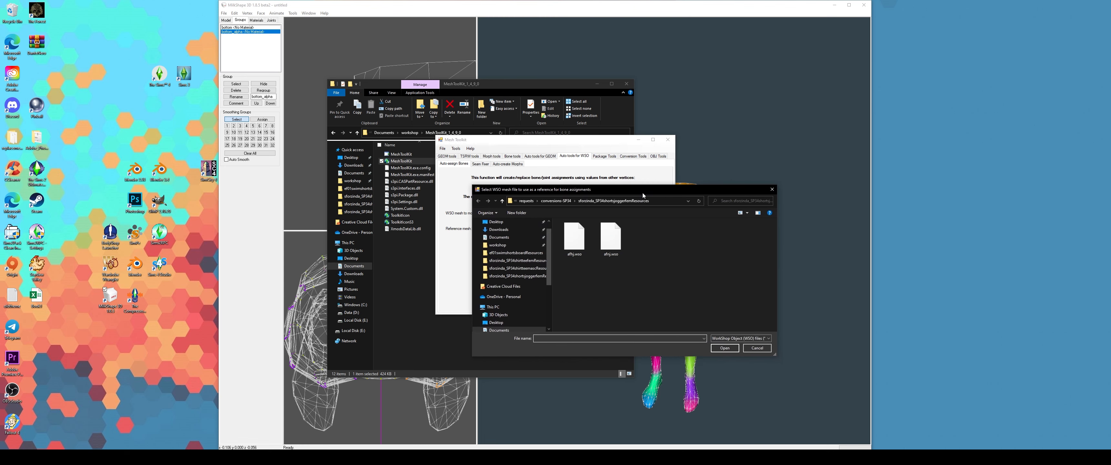
{"action": "left_click", "coordinate": [611, 238]}
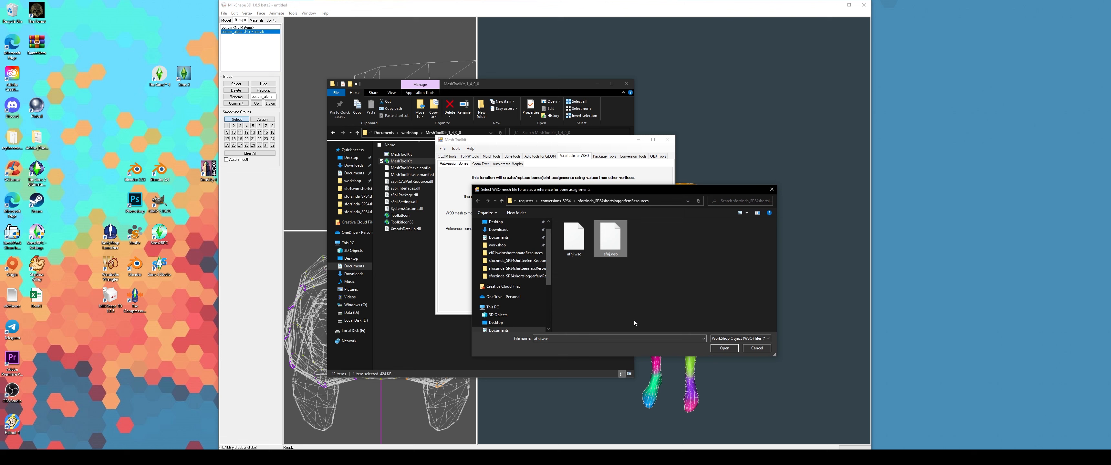
{"action": "left_click", "coordinate": [725, 347]}
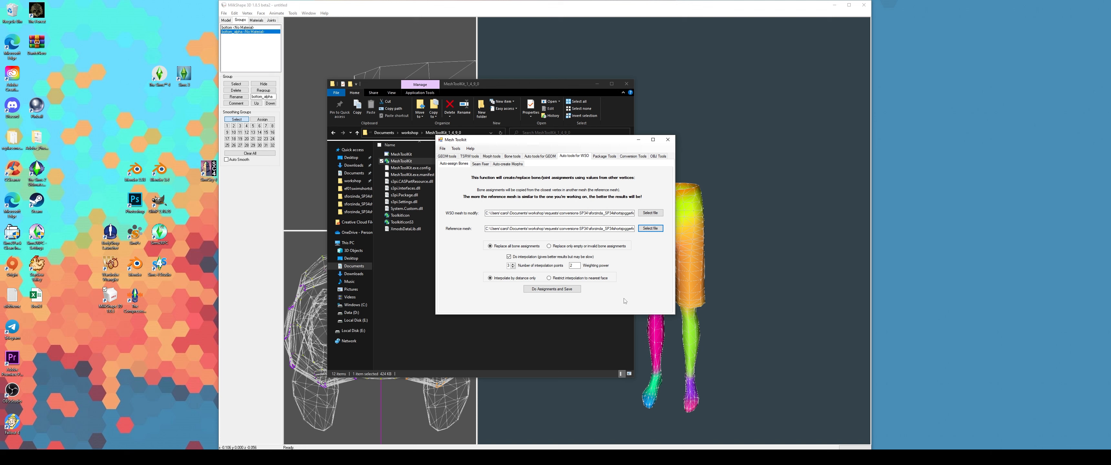
- Run the bone assignments, save the modified WSO as a new file with 2 added to its name, and close Mesh Toolkit
{"action": "left_click", "coordinate": [576, 291]}
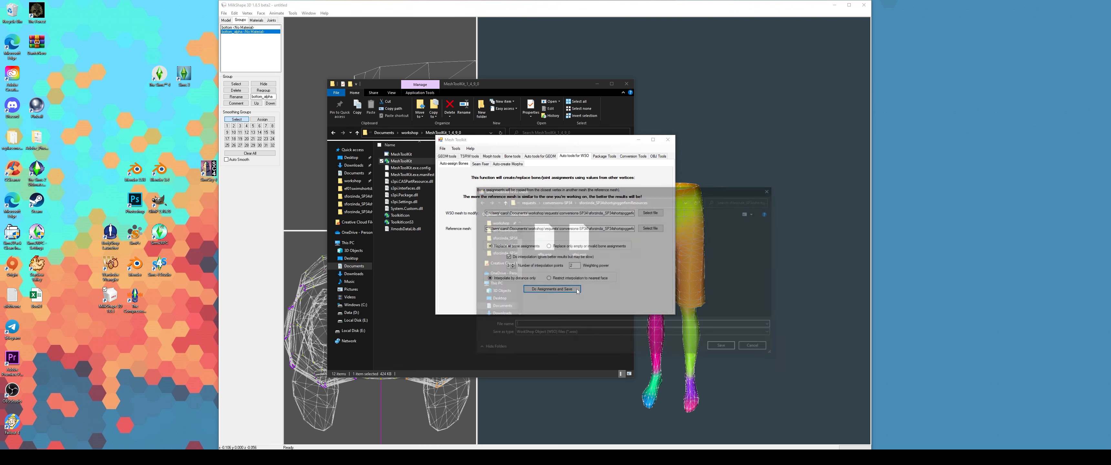
{"action": "left_click", "coordinate": [521, 325]}
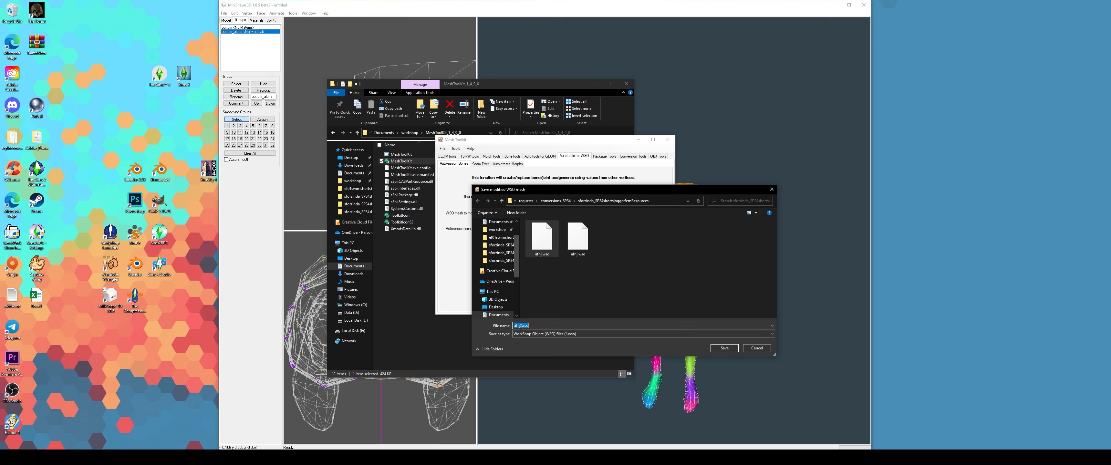
{"action": "type", "text": "2"}
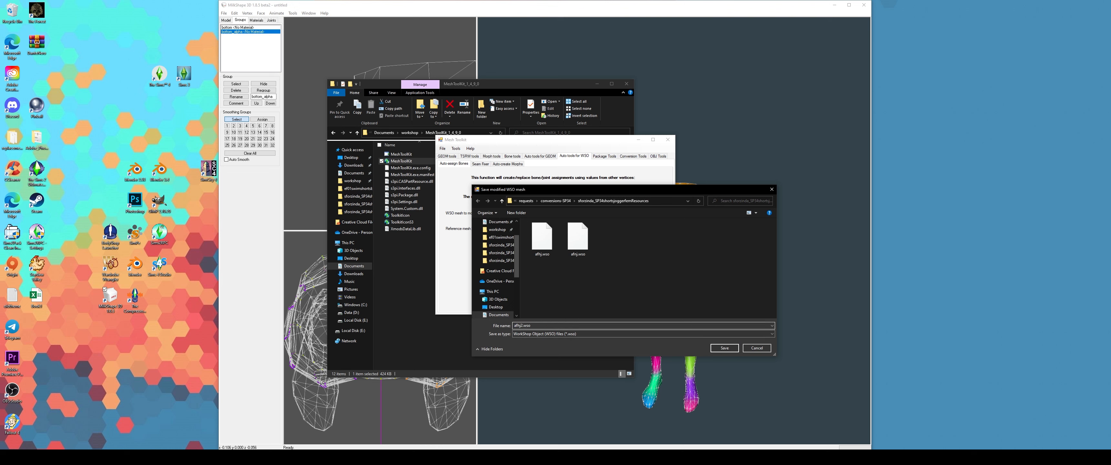
{"action": "key", "text": "Return"}
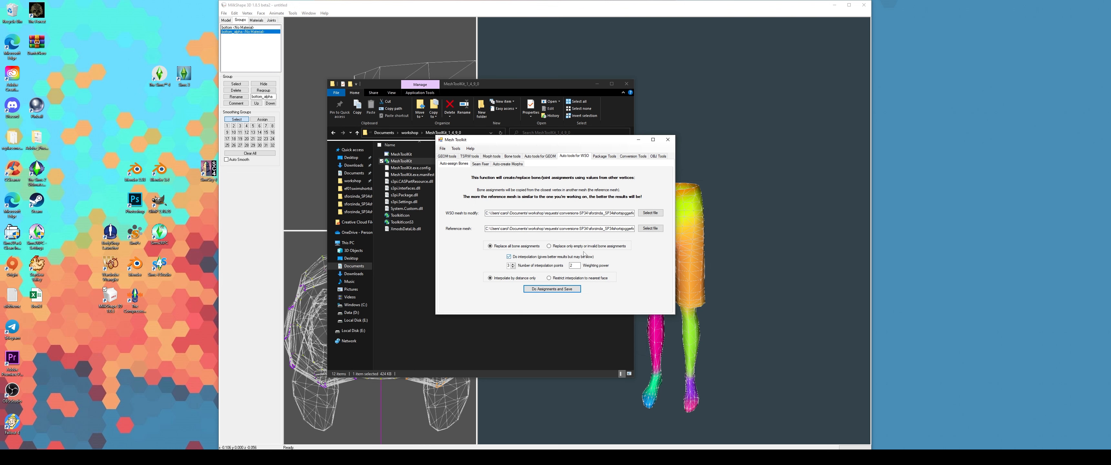
{"action": "left_click", "coordinate": [668, 141]}
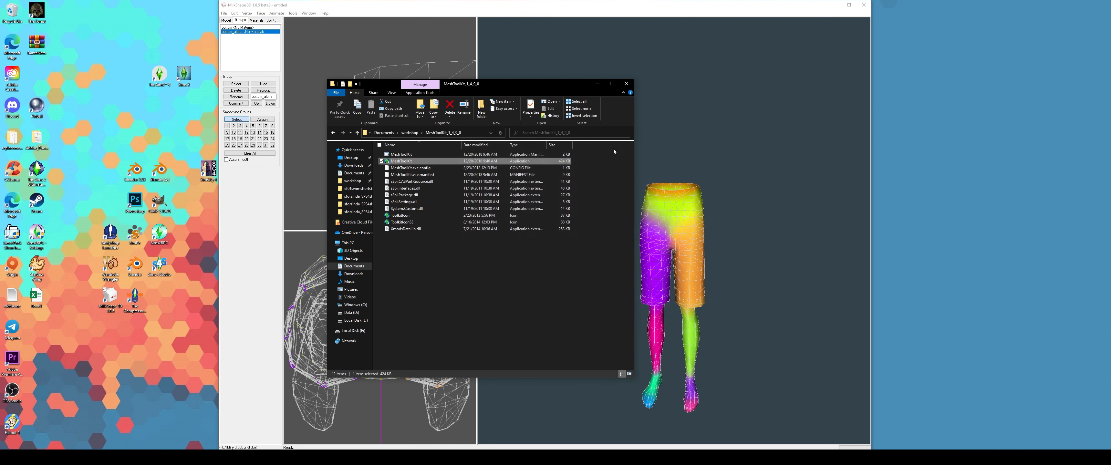
- Open the comment of the bottom_alpha group to copy its text, close it, and delete the group
{"action": "left_click", "coordinate": [238, 35]}
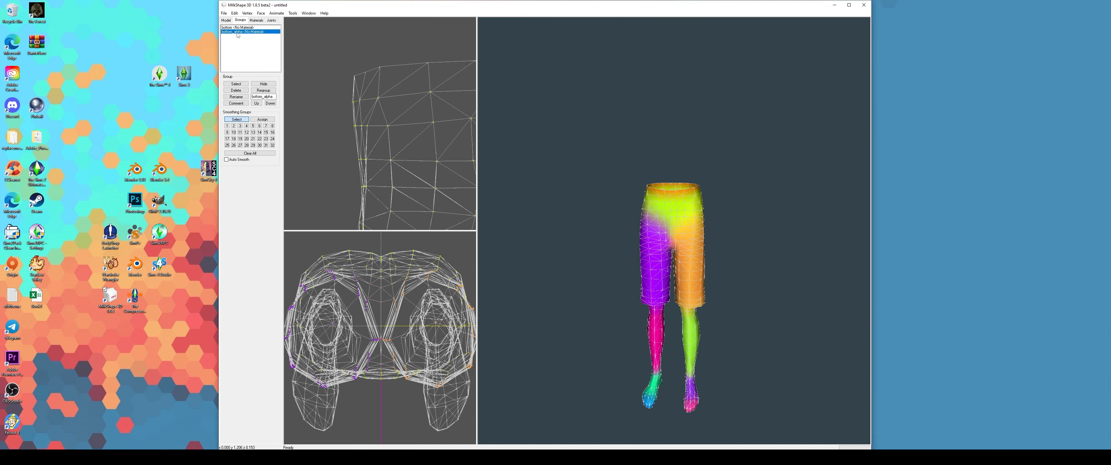
{"action": "left_click", "coordinate": [236, 103]}
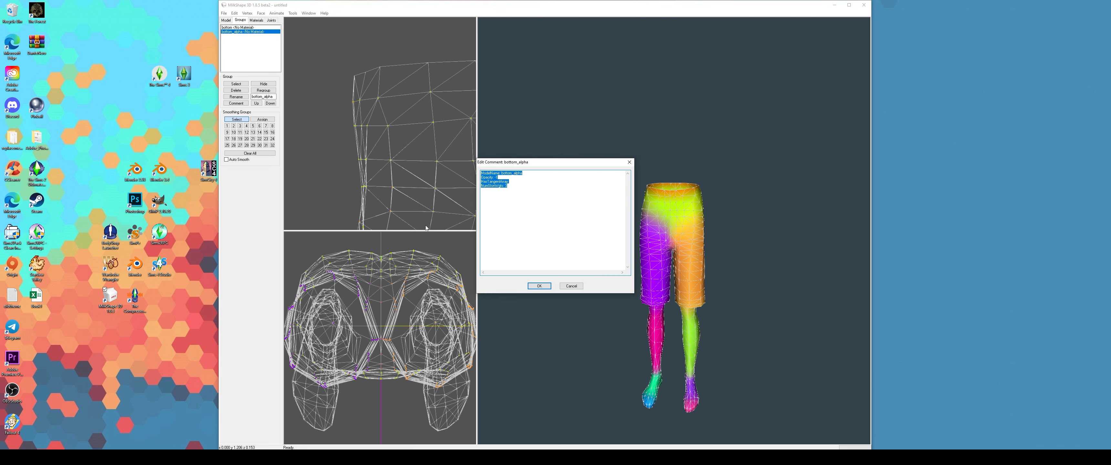
{"action": "left_click", "coordinate": [630, 162]}
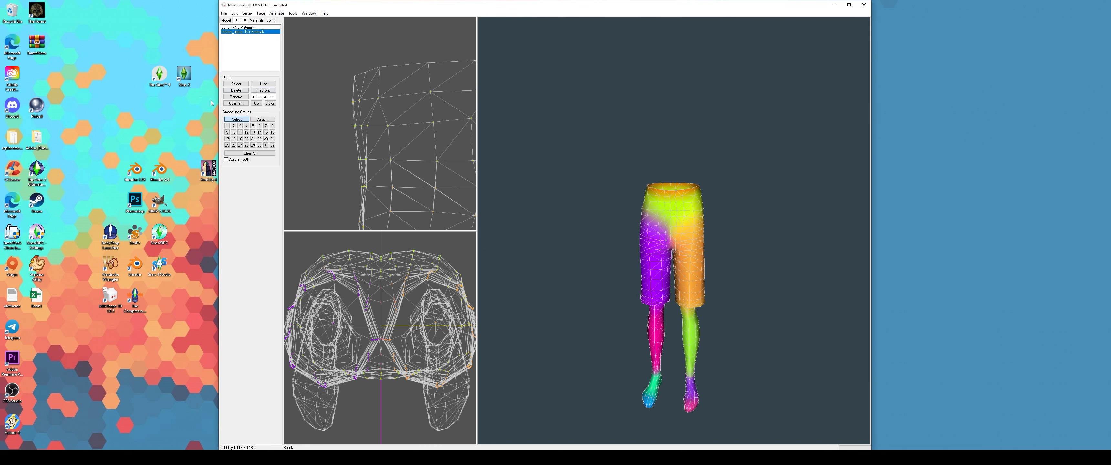
{"action": "left_click", "coordinate": [232, 90]}
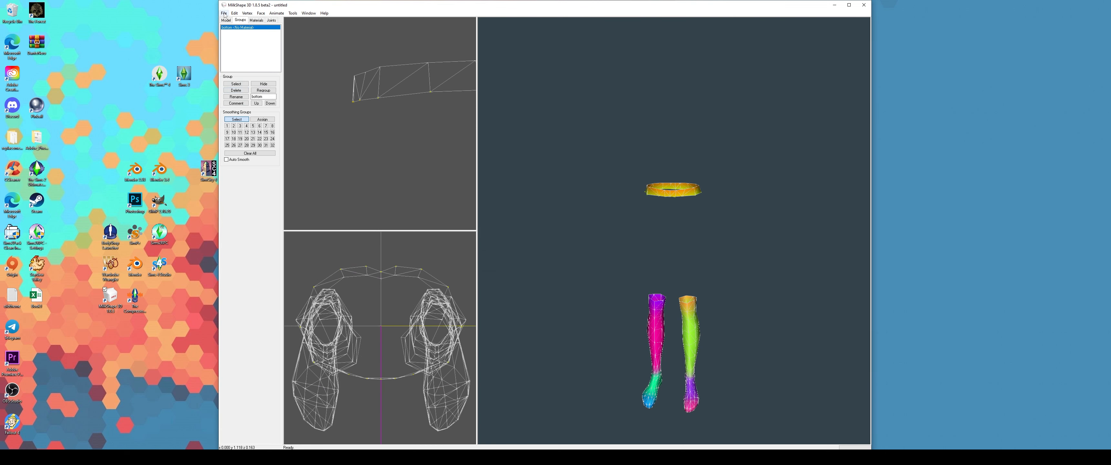
- Import afhj2.wso from the shorts' resources folder as a TSRW Object
{"action": "left_click", "coordinate": [224, 13]}
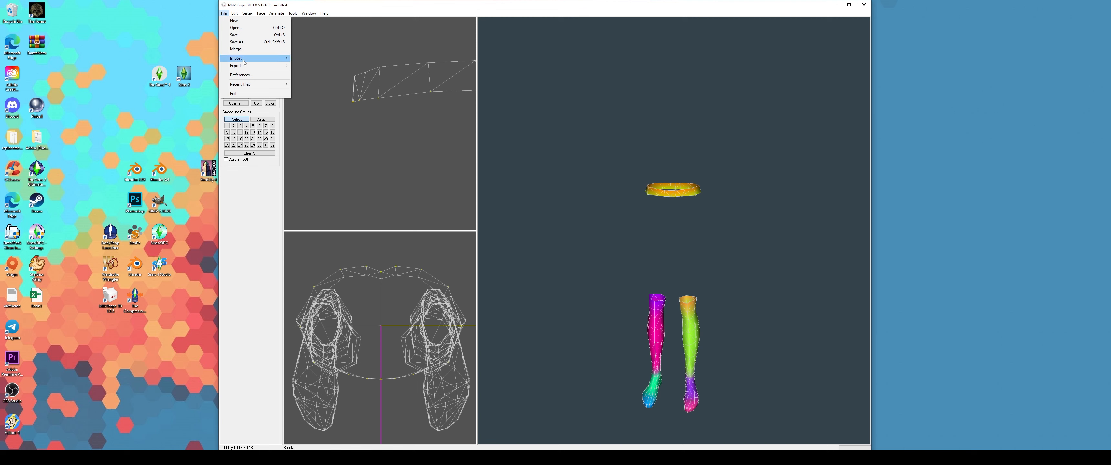
{"action": "mouse_move", "coordinate": [258, 58]}
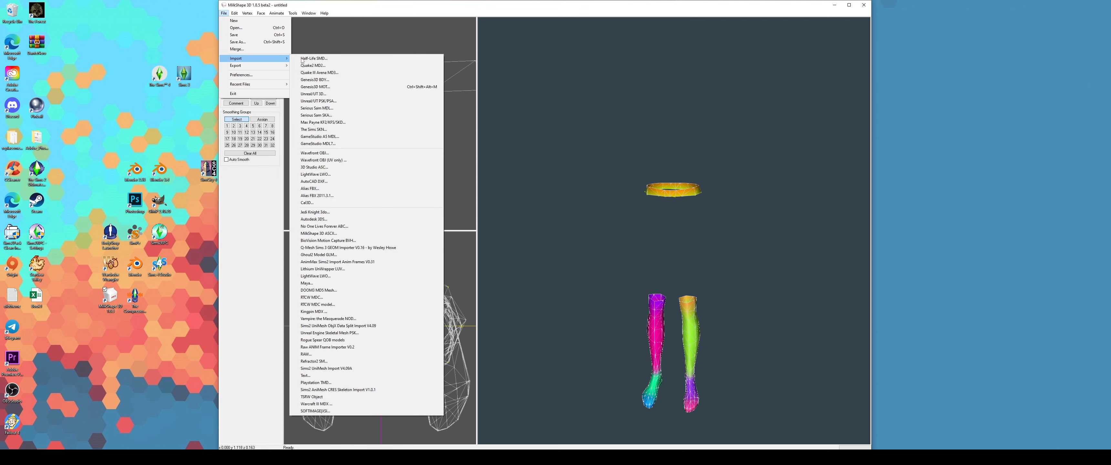
{"action": "left_click", "coordinate": [324, 397]}
{"action": "left_click", "coordinate": [453, 197]}
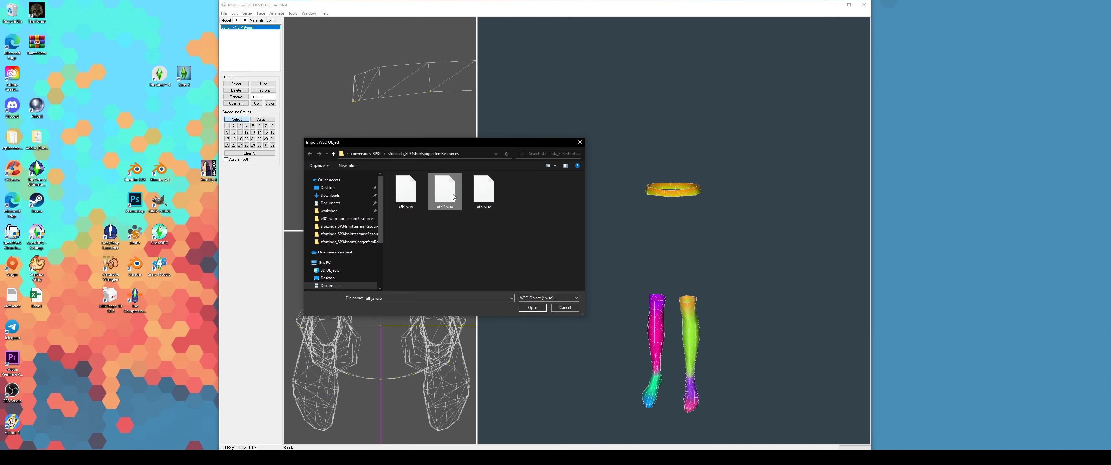
{"action": "left_click", "coordinate": [534, 308]}
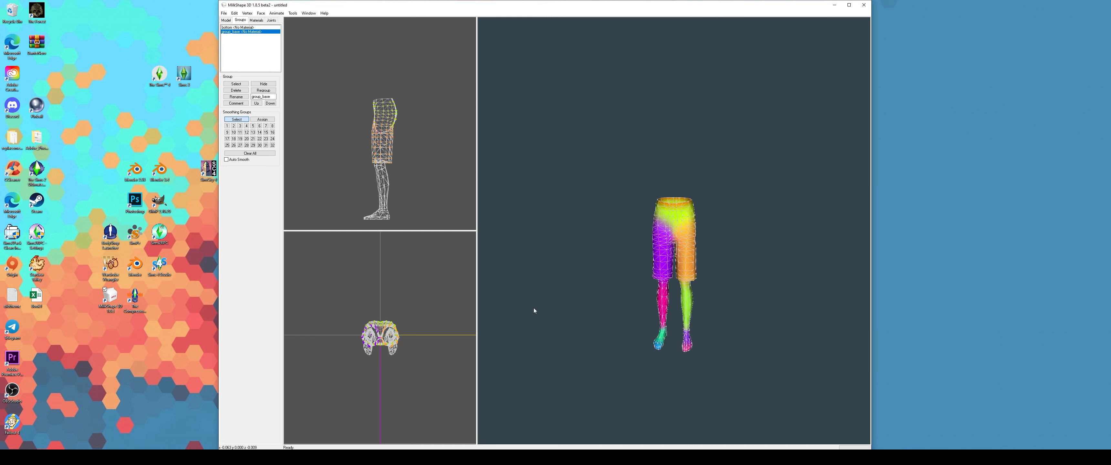
- Apply the copied comment to the imported group_base group and rename the group bottom_alpha
{"action": "left_click_drag", "start_coordinate": [631, 302], "coordinate": [541, 299]}
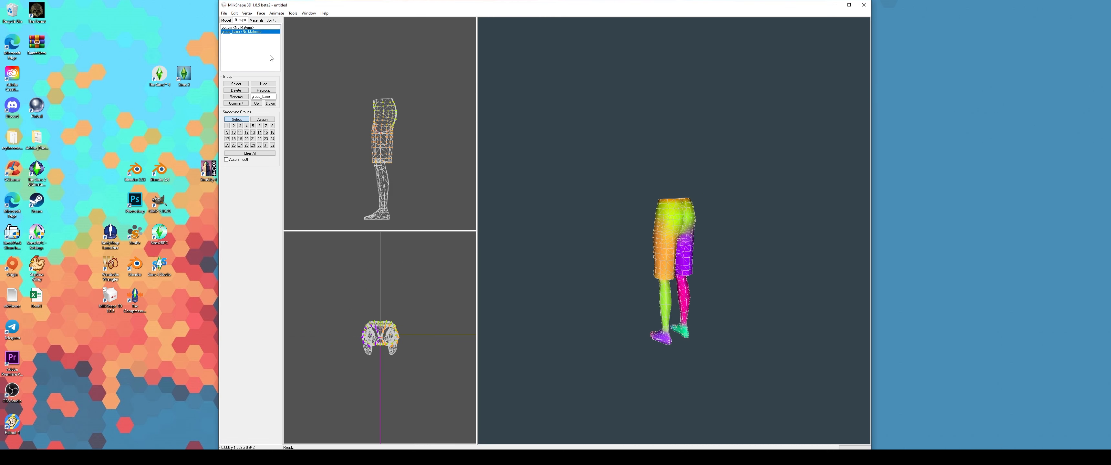
{"action": "left_click", "coordinate": [236, 104]}
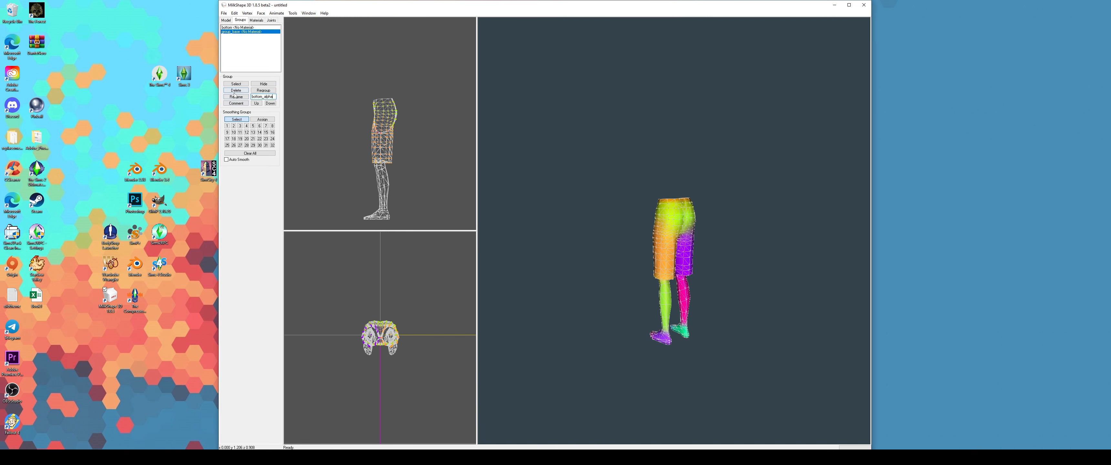
{"action": "left_click", "coordinate": [234, 95]}
{"action": "left_click_drag", "start_coordinate": [556, 190], "coordinate": [712, 276]}
{"action": "scroll", "coordinate": [644, 274], "scroll_direction": "up", "scroll_amount": 3}
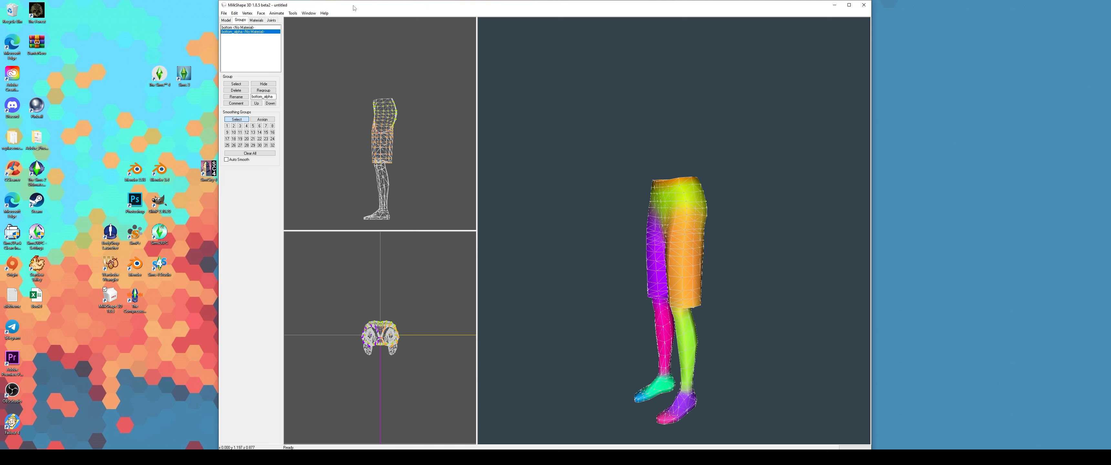
- Export the mesh with the Sims2 UniMesh Exporter into the shorts' resources folder as joggerAFnomorphs.5gd
{"action": "left_click", "coordinate": [224, 13]}
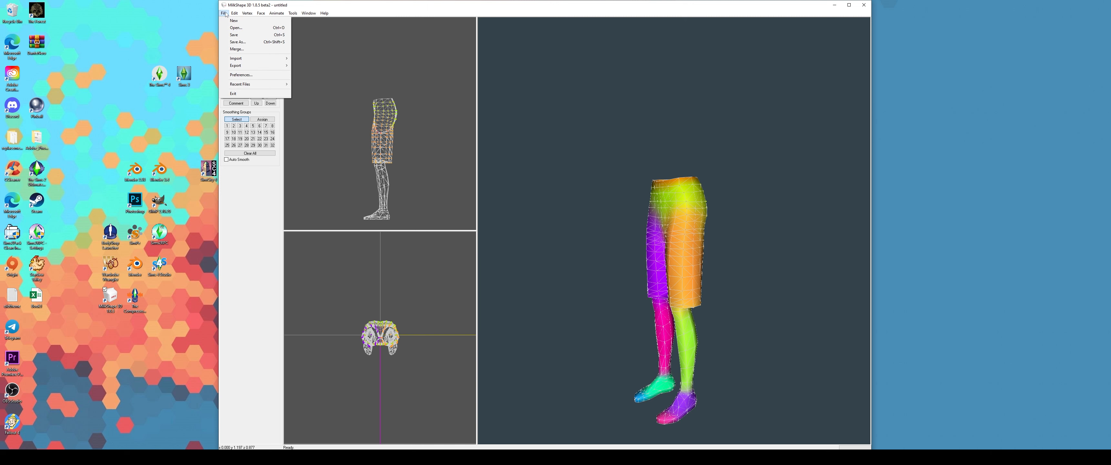
{"action": "mouse_move", "coordinate": [250, 65]}
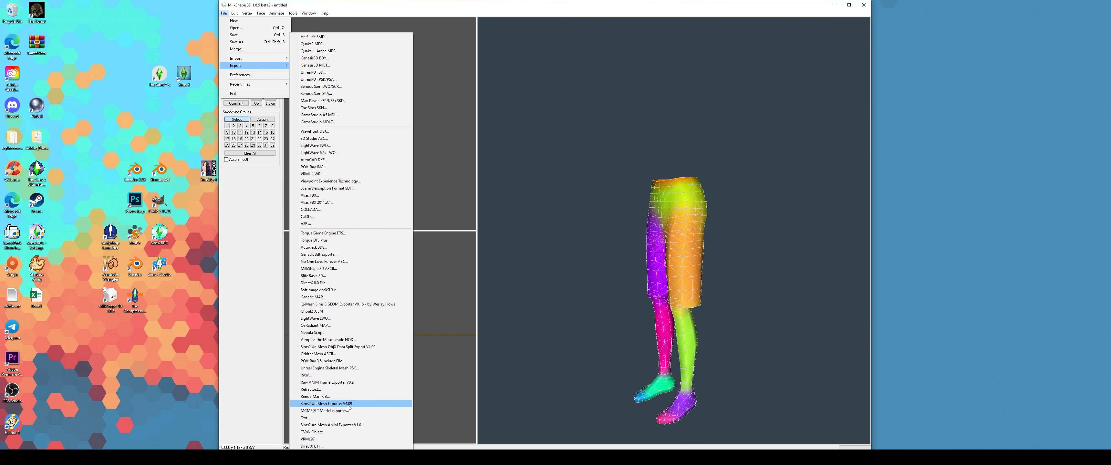
{"action": "left_click", "coordinate": [327, 404]}
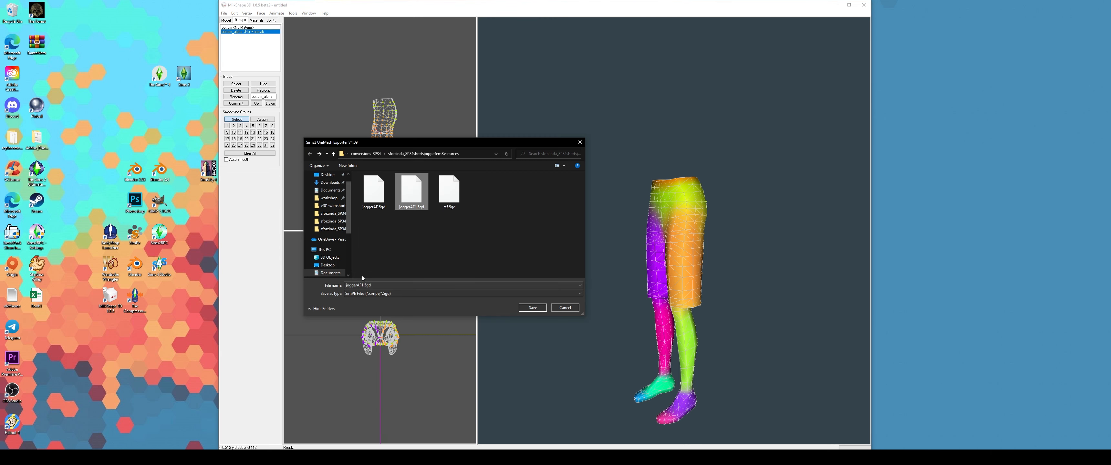
{"action": "left_click", "coordinate": [363, 285]}
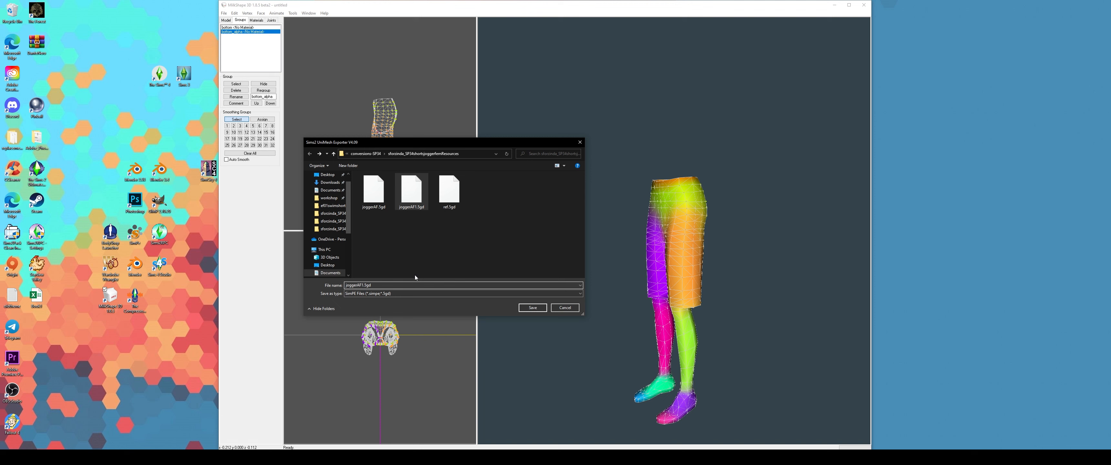
{"action": "key", "text": "BackSpace"}
{"action": "type", "text": "no"}
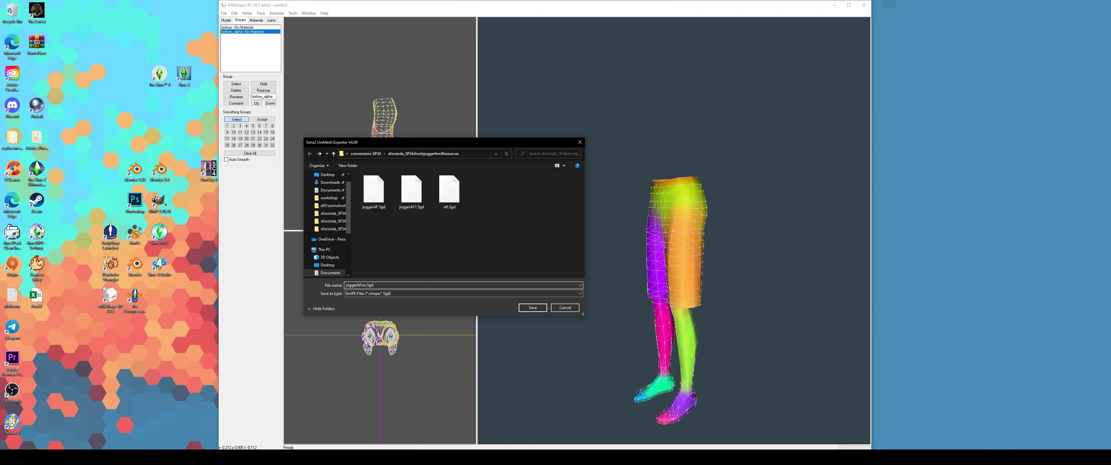
{"action": "type", "text": "morphs"}
{"action": "left_click", "coordinate": [532, 308]}
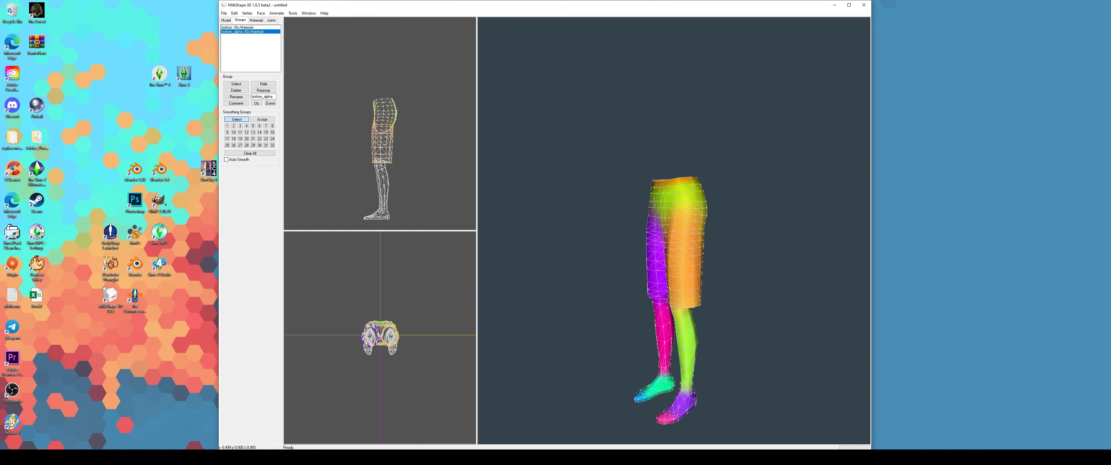
- Copy the Adult Bottom Mesh File package from the MeshReferences folder into the shorts' resources folder
{"action": "left_click", "coordinate": [166, 457]}
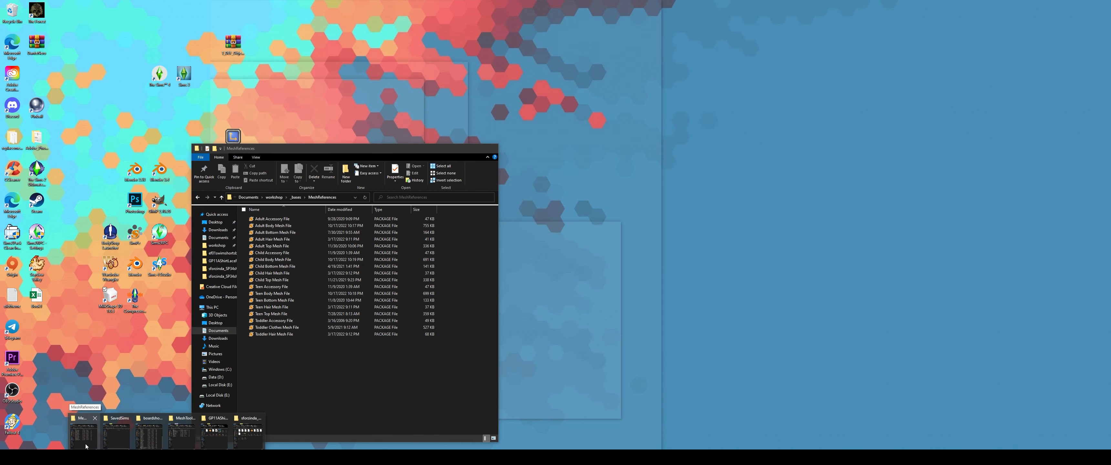
{"action": "left_click", "coordinate": [87, 446]}
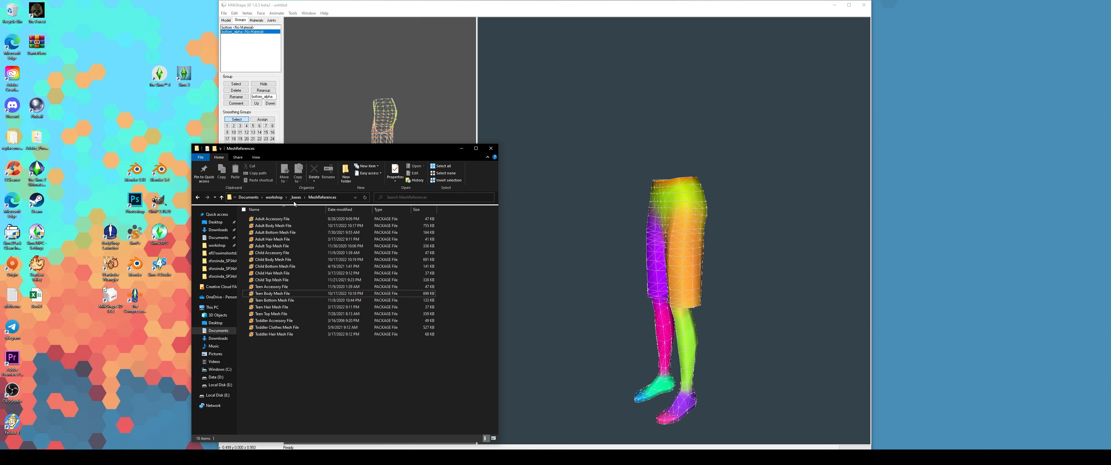
{"action": "left_click", "coordinate": [276, 232]}
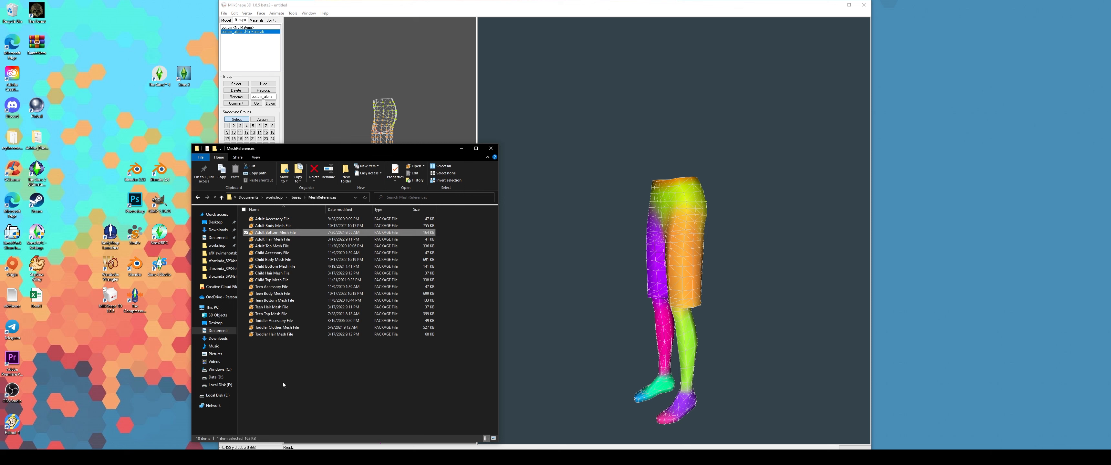
{"action": "right_click", "coordinate": [430, 232]}
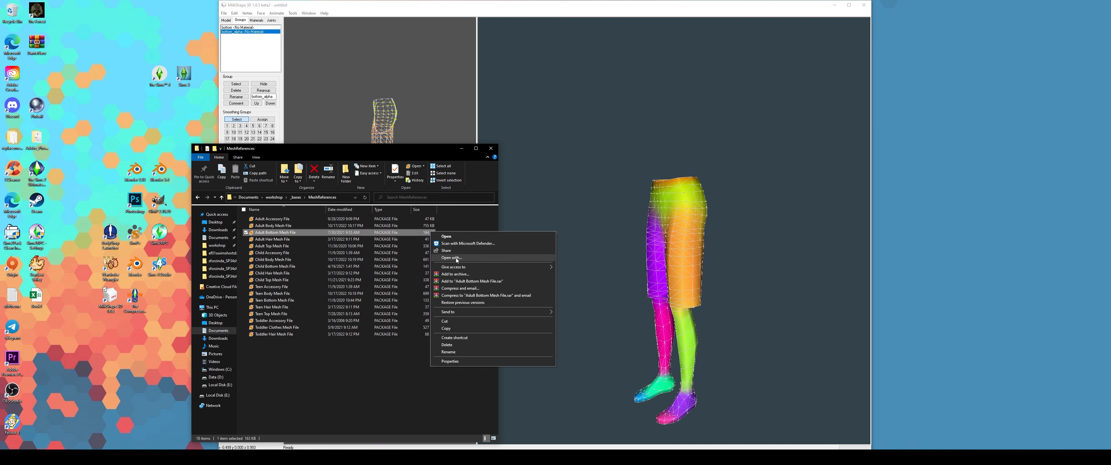
{"action": "left_click", "coordinate": [455, 329]}
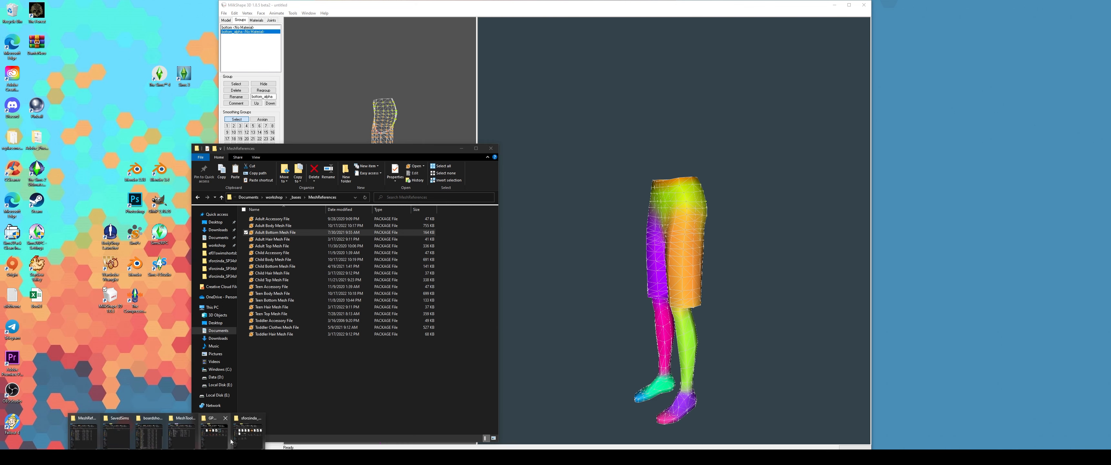
{"action": "left_click", "coordinate": [237, 440]}
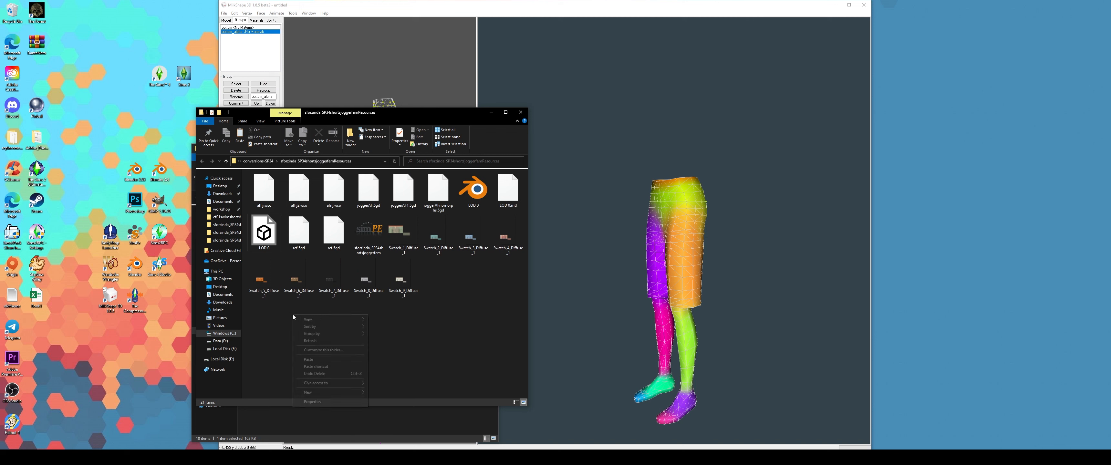
{"action": "right_click", "coordinate": [292, 315]}
{"action": "left_click", "coordinate": [310, 361]}
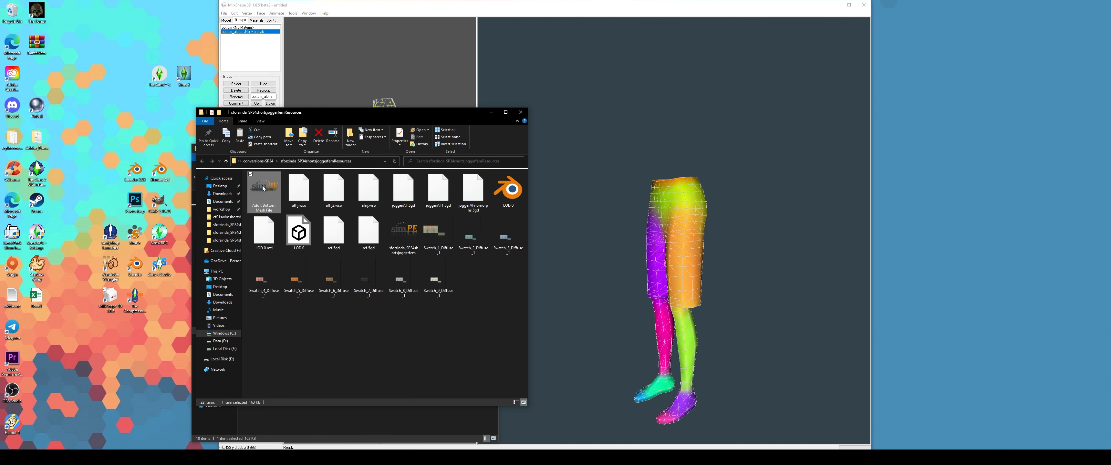
- Rename the copied Adult Bottom Mesh File package as sforzindashortsjoggerAF_mesh
{"action": "left_click", "coordinate": [271, 211]}
{"action": "type", "text": "sforzin"}
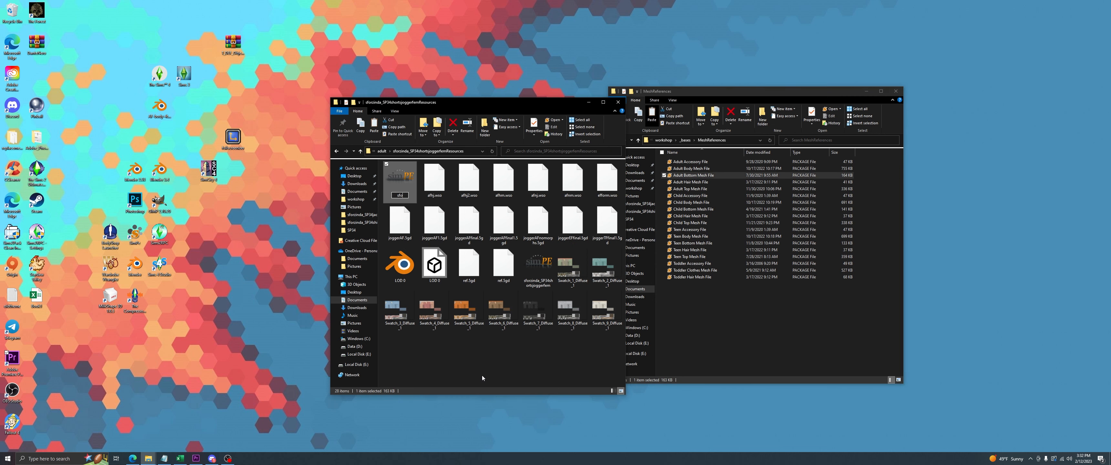
{"action": "type", "text": "indashortsjoggerAF.5gd"}
{"action": "key", "text": "Return"}
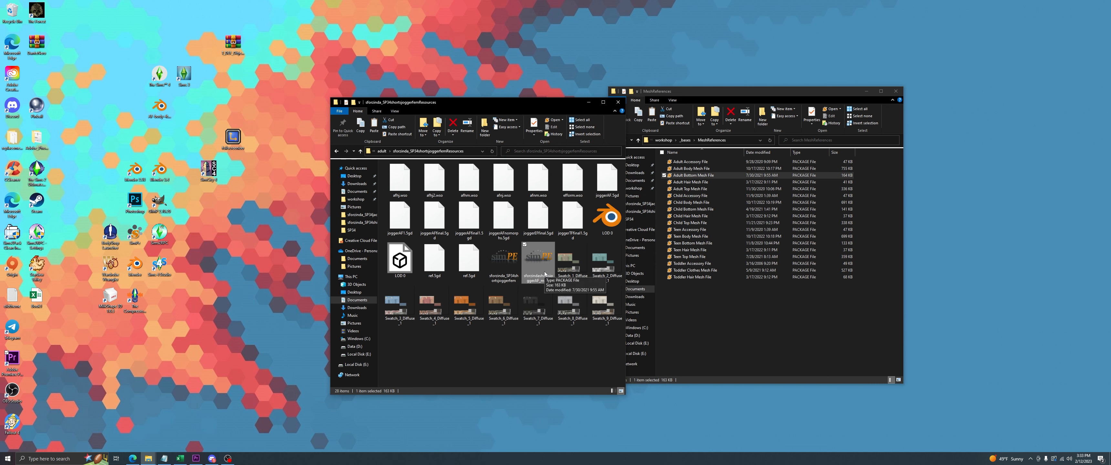
- Open the renamed mesh package in SimPE and clone all four of its resources
{"action": "double_click", "coordinate": [545, 274]}
{"action": "left_click_drag", "start_coordinate": [171, 72], "coordinate": [185, 38]}
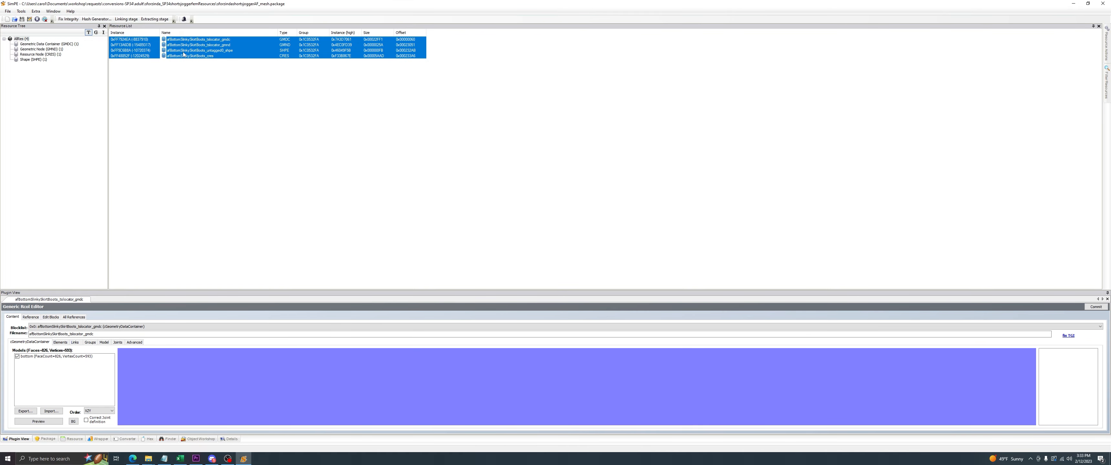
{"action": "right_click", "coordinate": [183, 54]}
{"action": "left_click", "coordinate": [208, 92]}
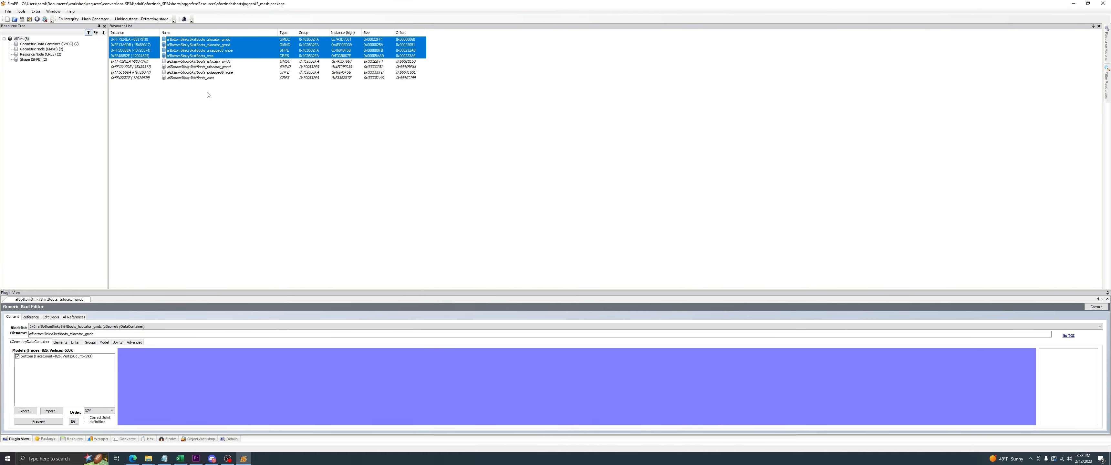
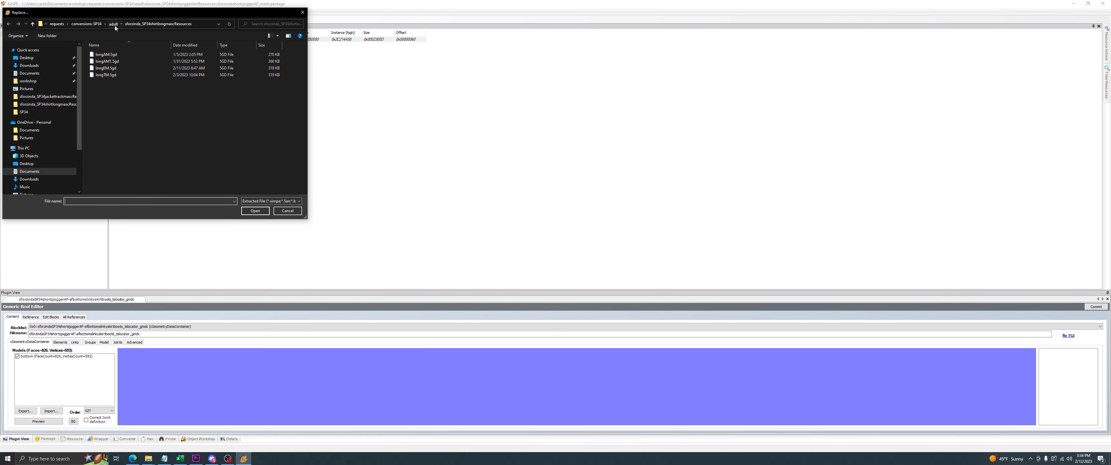
- Replace the Geometric Data Container with joggerAFnomorphs.5gd from the shorts' resources folder and reload the changed resource
{"action": "left_click", "coordinate": [114, 25]}
{"action": "scroll", "coordinate": [149, 146], "scroll_direction": "down", "scroll_amount": 2}
{"action": "scroll", "coordinate": [149, 156], "scroll_direction": "down", "scroll_amount": 1}
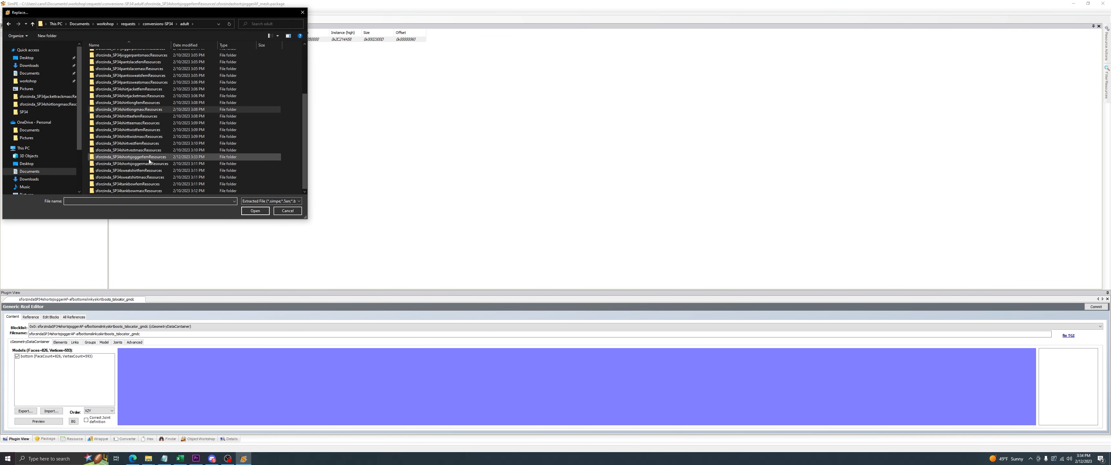
{"action": "double_click", "coordinate": [149, 159]}
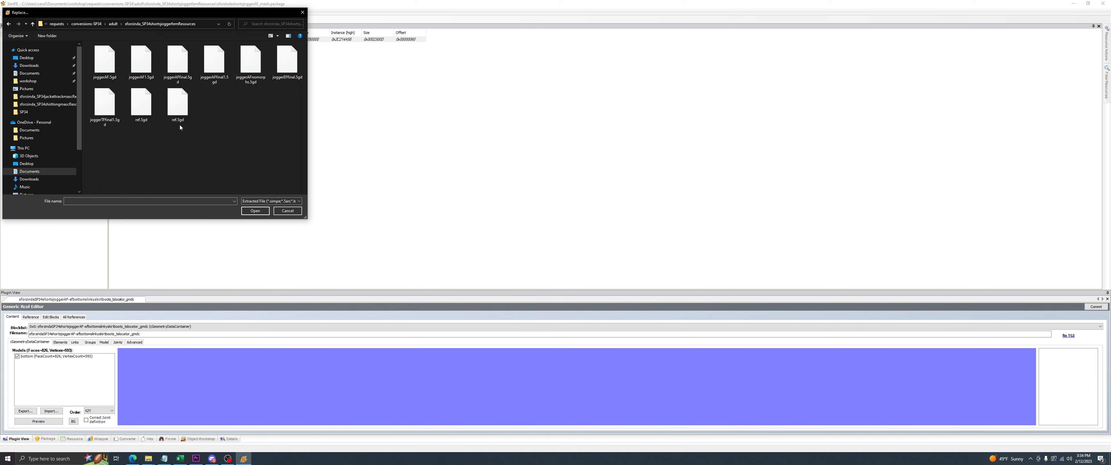
{"action": "left_click", "coordinate": [246, 69]}
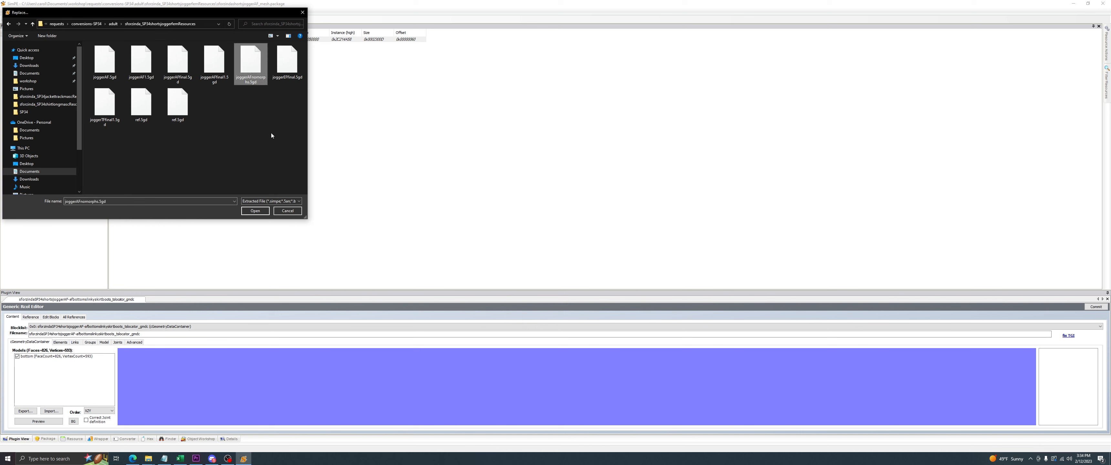
{"action": "left_click", "coordinate": [255, 211]}
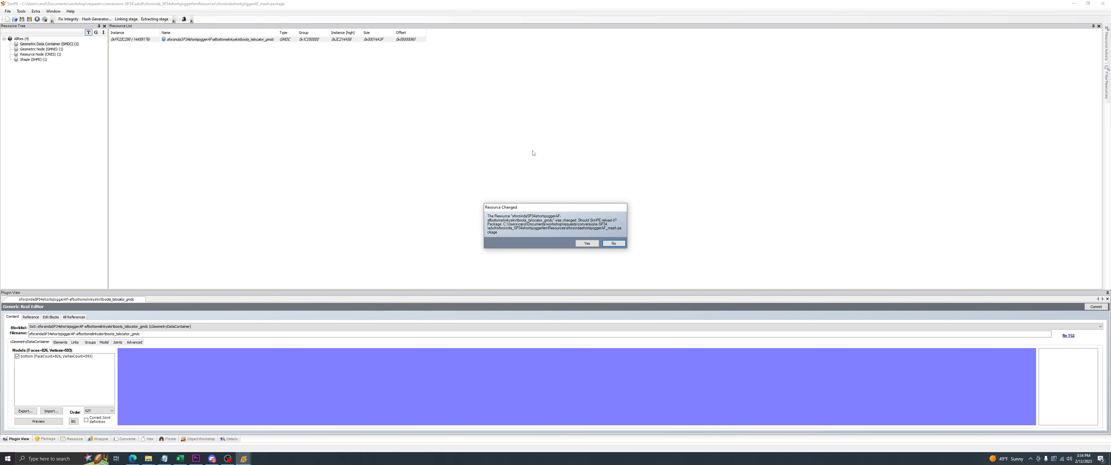
{"action": "left_click", "coordinate": [587, 245]}
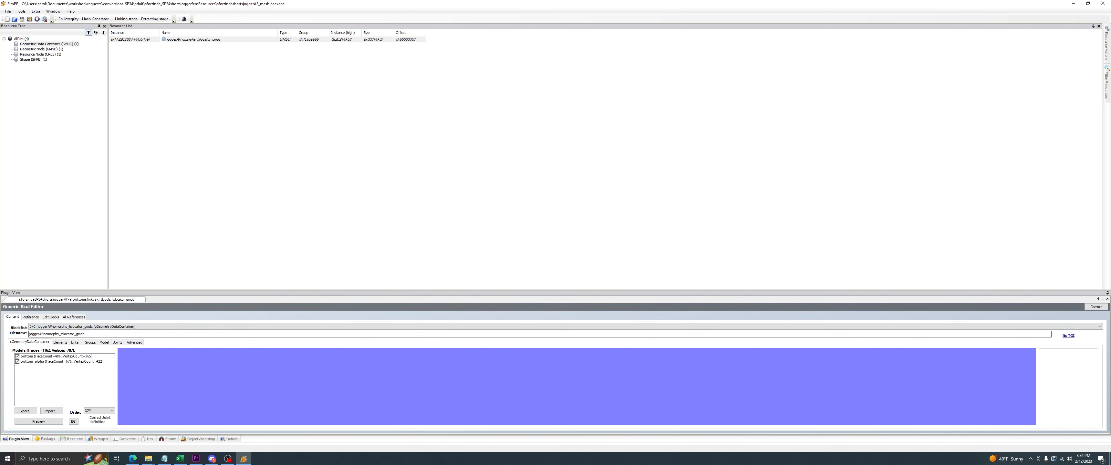
- Replace the Geometric Data Container's file name with the copied original resource name, commit it and save the mesh package
{"action": "left_click_drag", "start_coordinate": [94, 332], "coordinate": [27, 333]}
{"action": "right_click", "coordinate": [59, 335]}
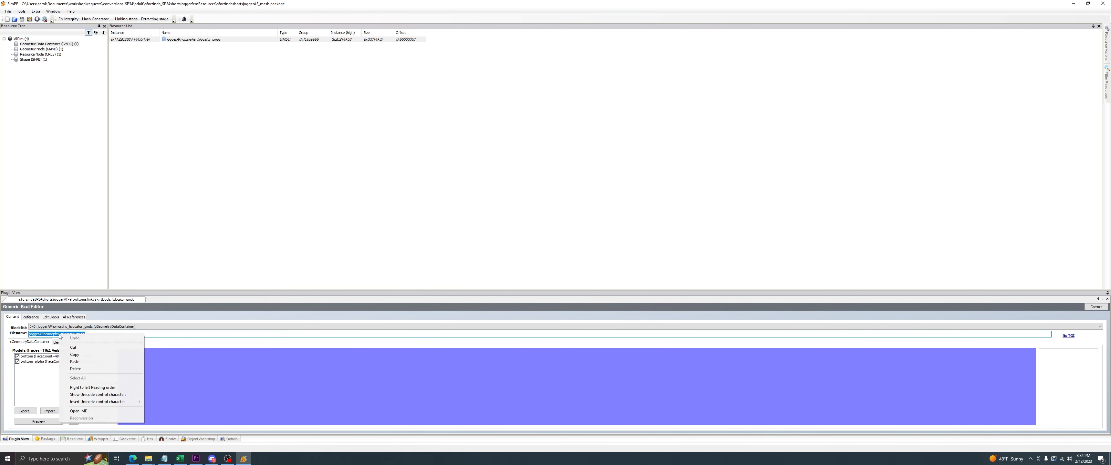
{"action": "left_click", "coordinate": [81, 362]}
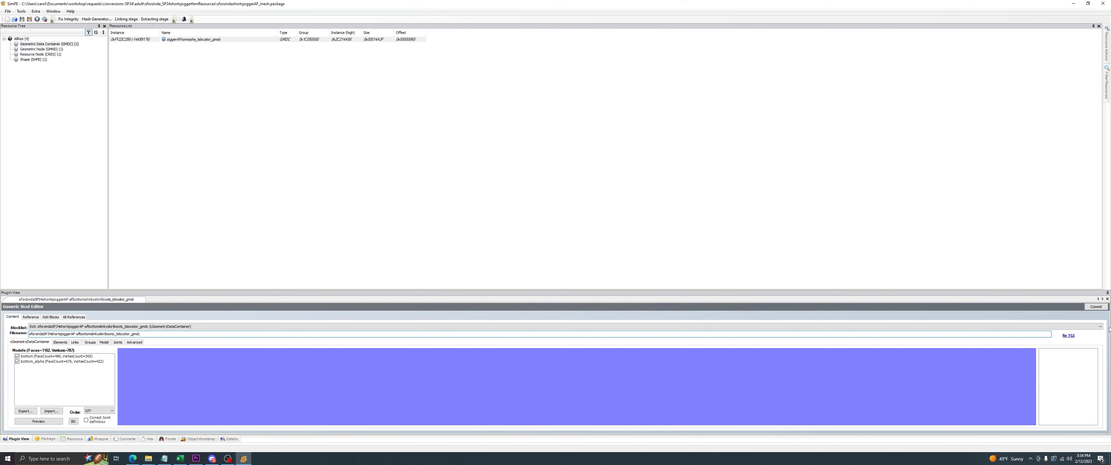
{"action": "left_click", "coordinate": [1103, 307]}
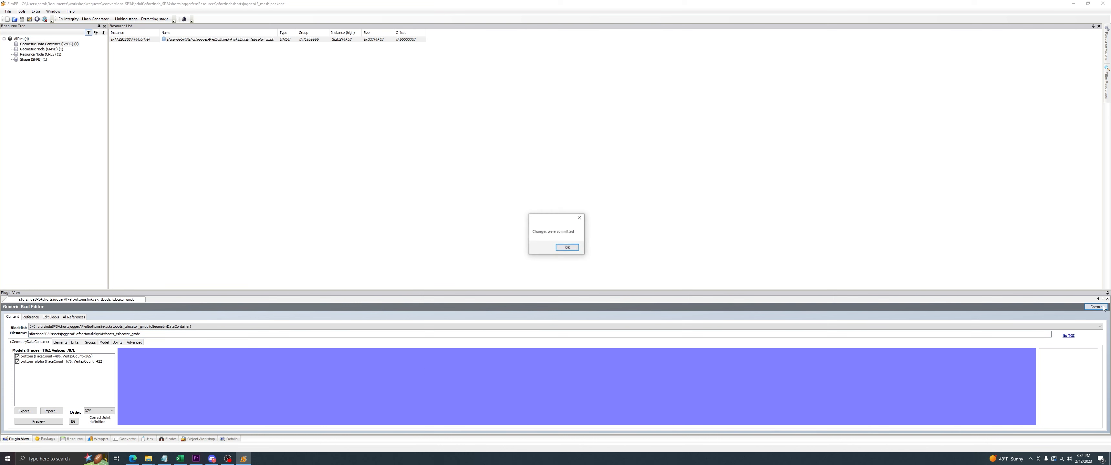
{"action": "left_click", "coordinate": [576, 249]}
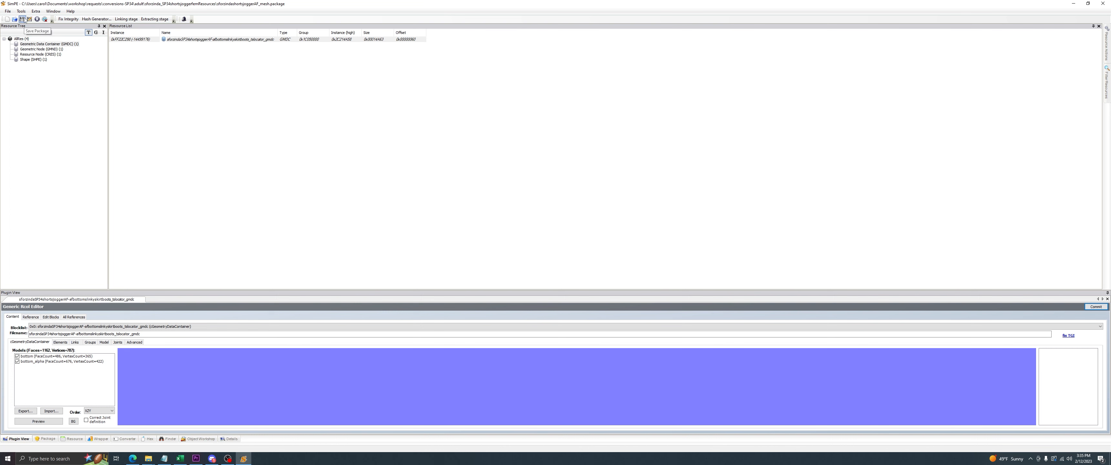
{"action": "double_click", "coordinate": [279, 3]}
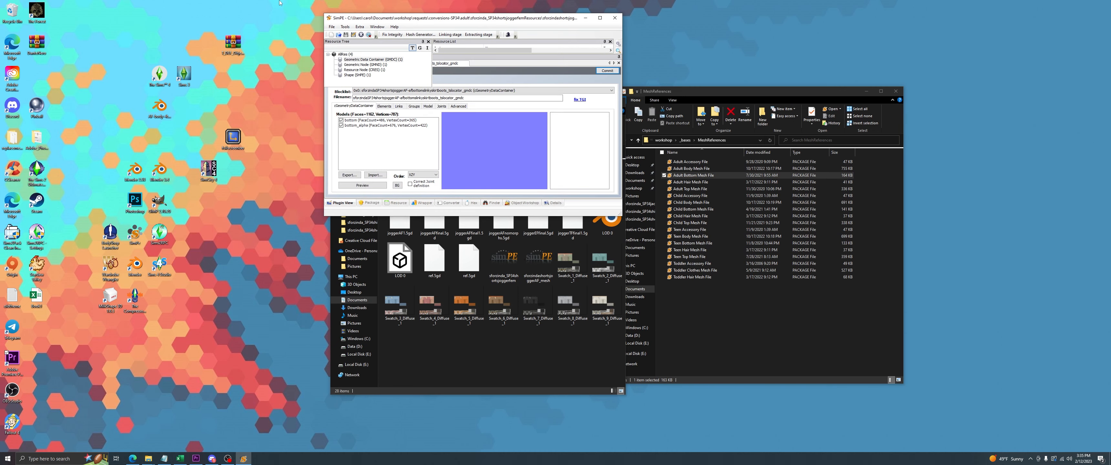
{"action": "left_click", "coordinate": [616, 18]}
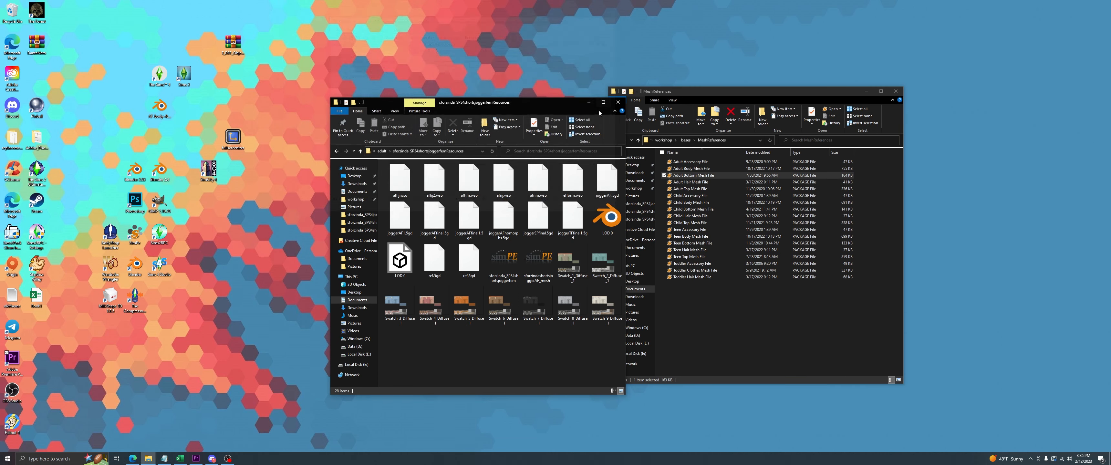
- Move the sforzindashortsjoggerAF_mesh package from the shorts' resources folder into The Sims 2 Ultimate Collection's Downloads folder
{"action": "left_click", "coordinate": [530, 263]}
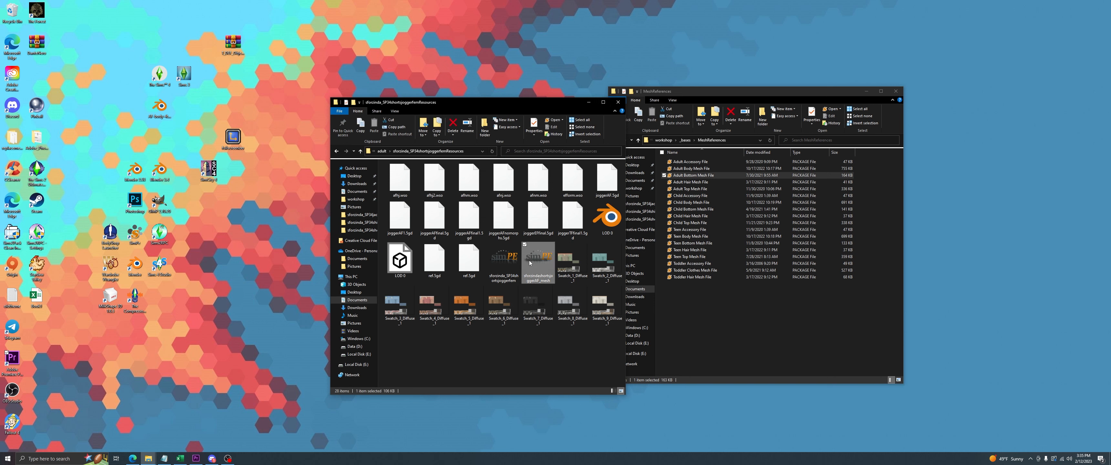
{"action": "key", "text": "ctrl+c"}
{"action": "left_click", "coordinate": [750, 298]}
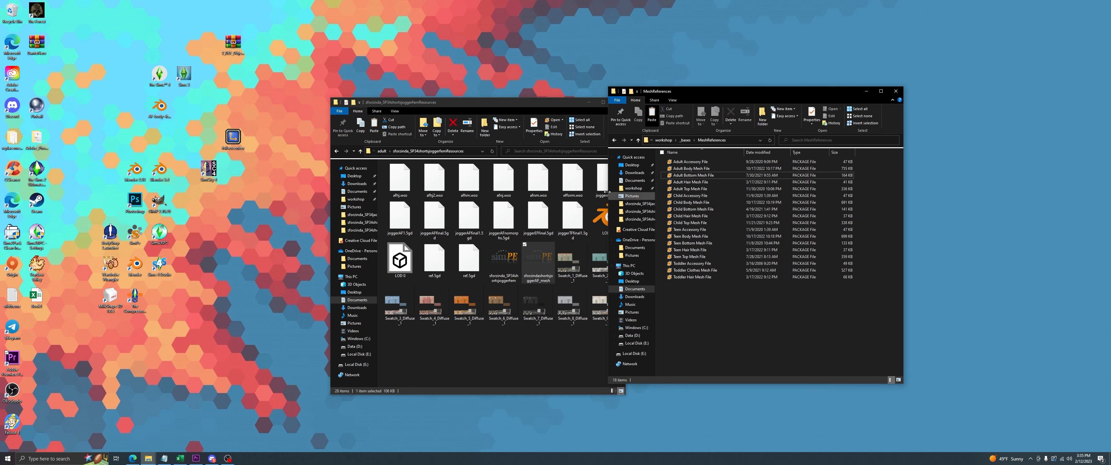
{"action": "left_click", "coordinate": [635, 173]}
{"action": "key", "text": "ctrl+v"}
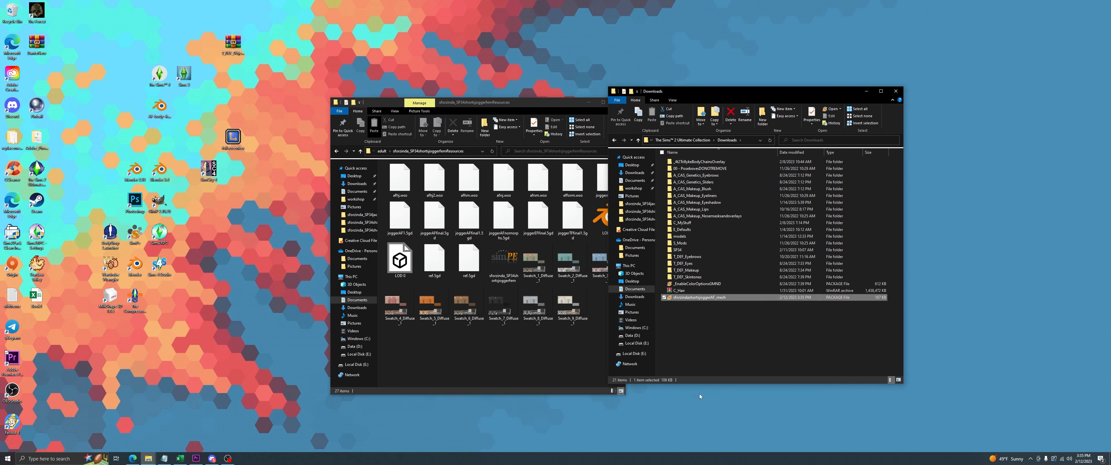
{"action": "left_click", "coordinate": [686, 363]}
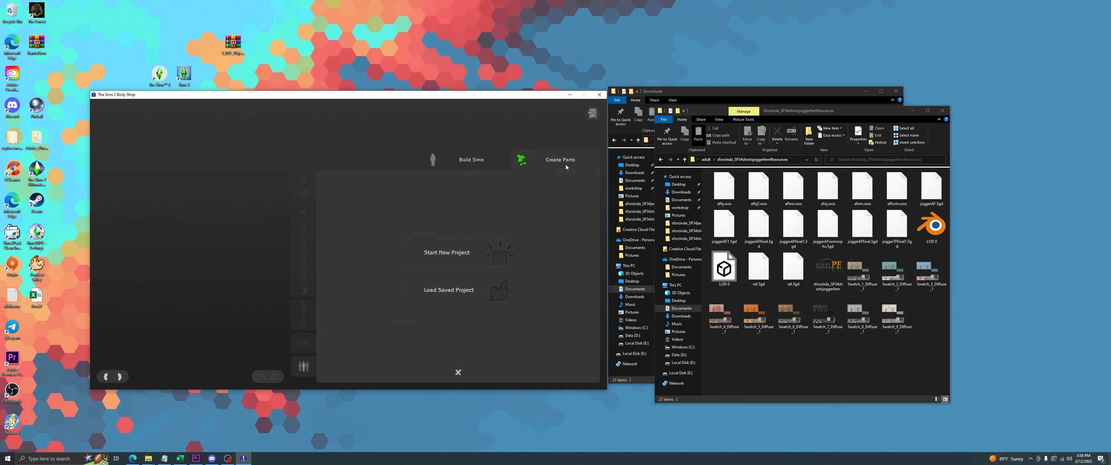
- Start a new clothing project in The Sims 2 Body Shop and list the adult female everyday bottoms
{"action": "left_click", "coordinate": [473, 262]}
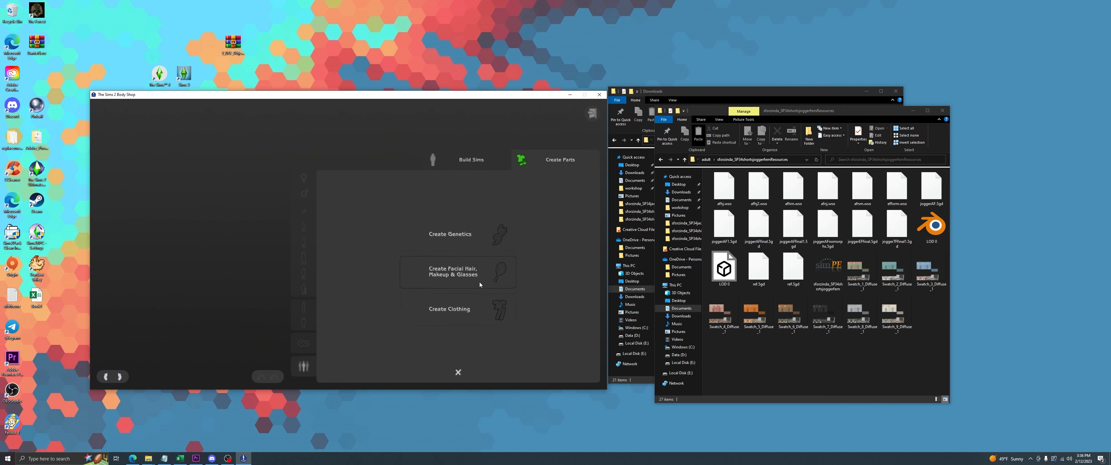
{"action": "left_click", "coordinate": [484, 314]}
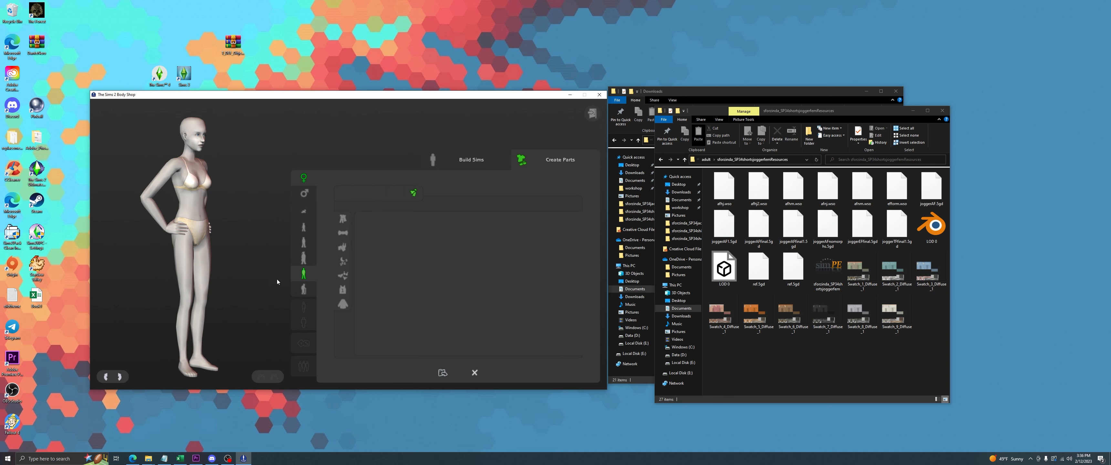
{"action": "left_click", "coordinate": [343, 219]}
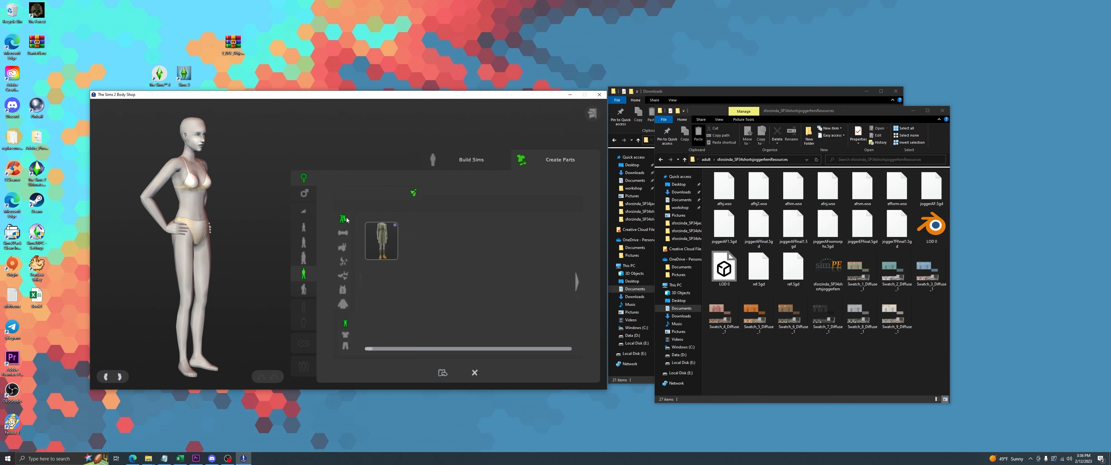
{"action": "left_click", "coordinate": [345, 348]}
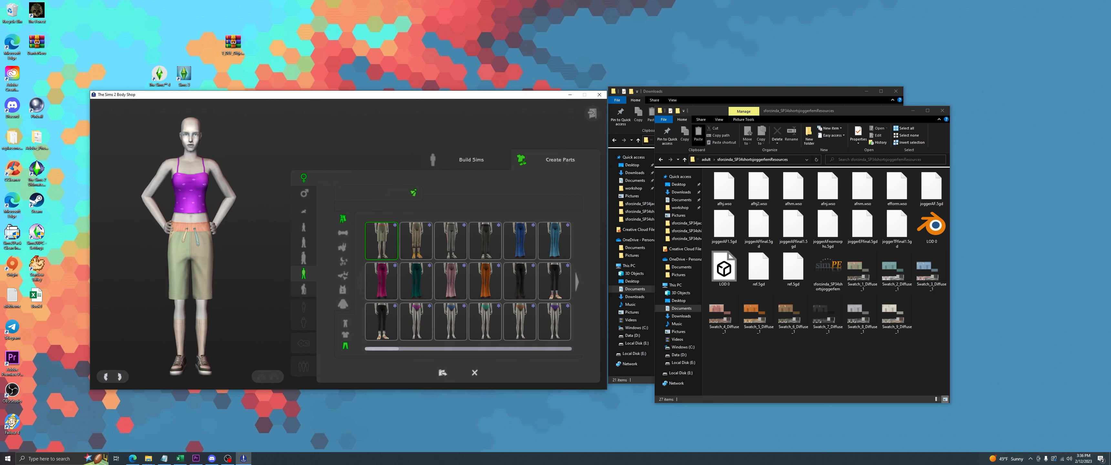
- Export the khaki shorts as a project named shortsAFold and import it into the game, closing Body Shop
{"action": "left_click", "coordinate": [442, 373]}
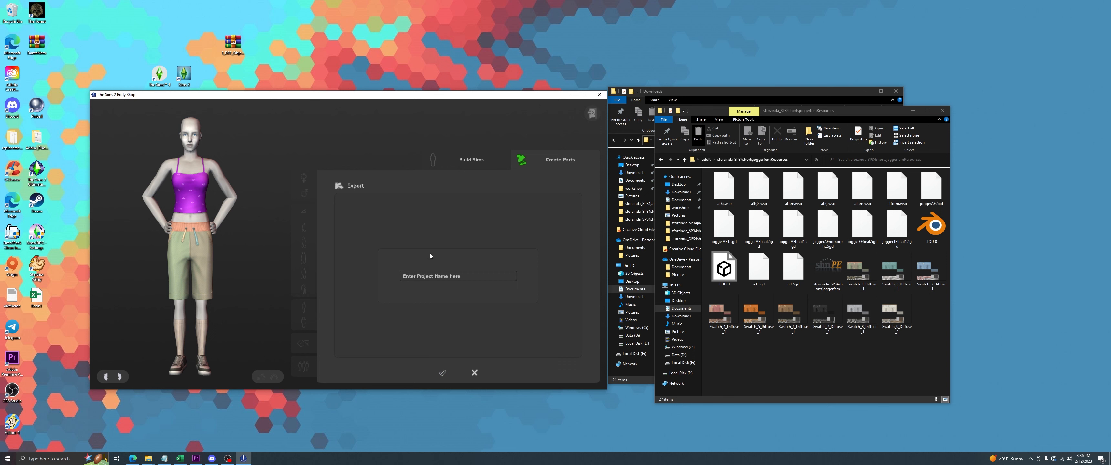
{"action": "left_click", "coordinate": [436, 275]}
{"action": "left_click", "coordinate": [441, 373]}
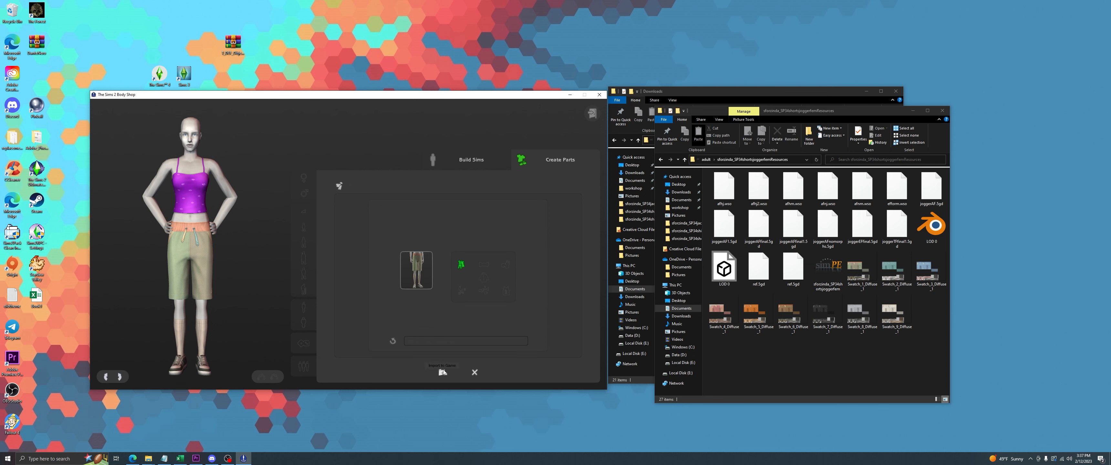
{"action": "left_click", "coordinate": [443, 372]}
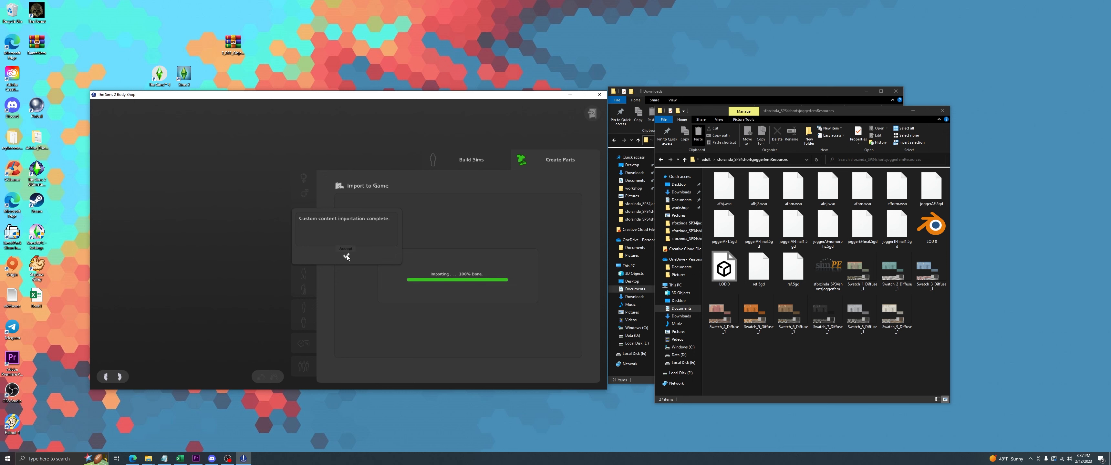
{"action": "left_click", "coordinate": [347, 256]}
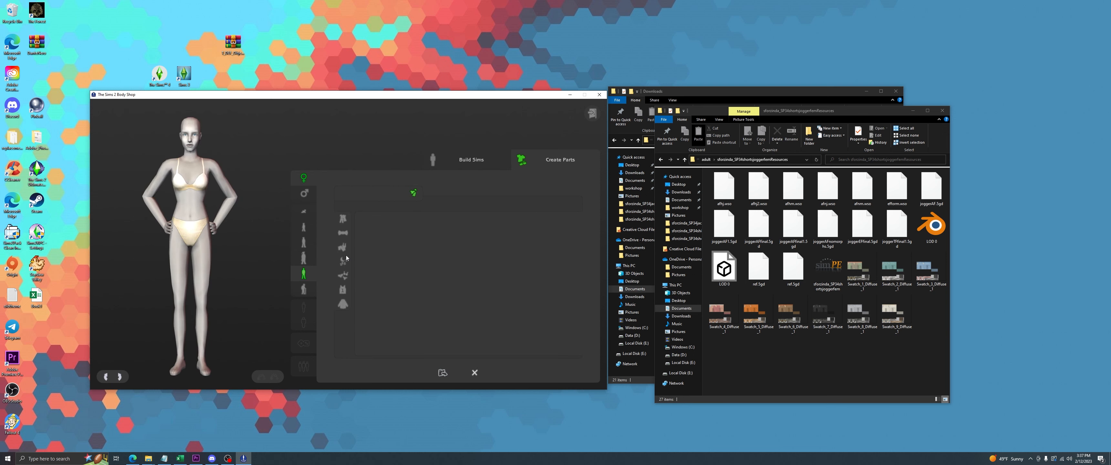
{"action": "left_click", "coordinate": [593, 114]}
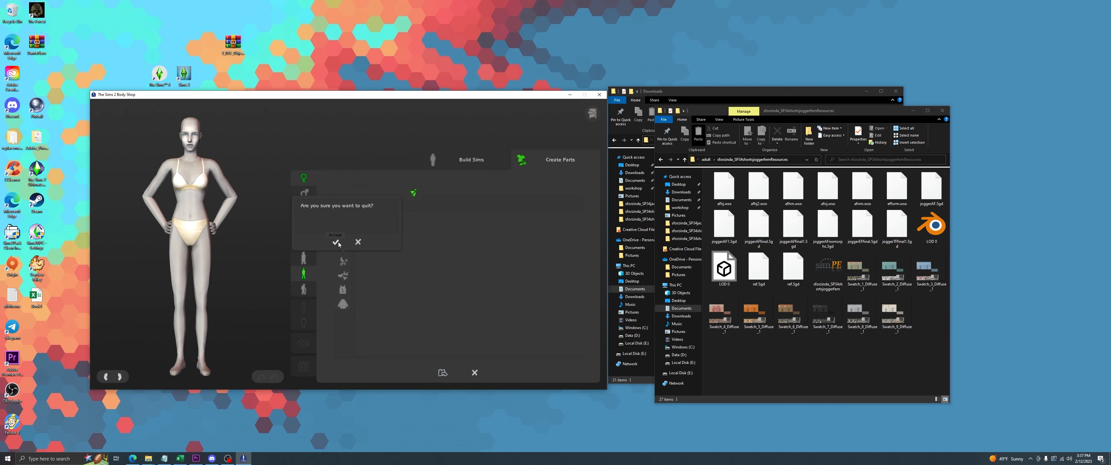
{"action": "left_click", "coordinate": [336, 242]}
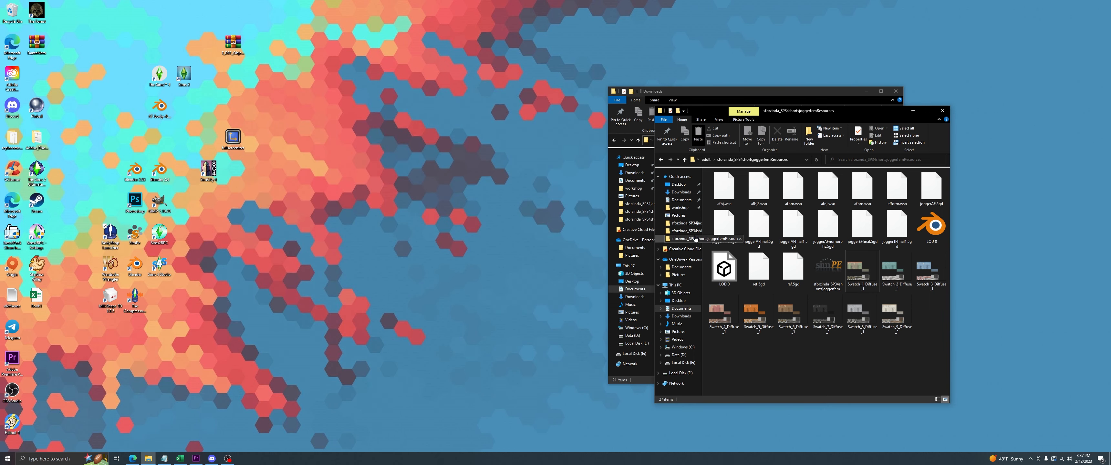
- Open the shortsAFold package from The Sims 2 SavedSims folder in SimPE
{"action": "left_click", "coordinate": [682, 200]}
{"action": "left_click", "coordinate": [734, 222]}
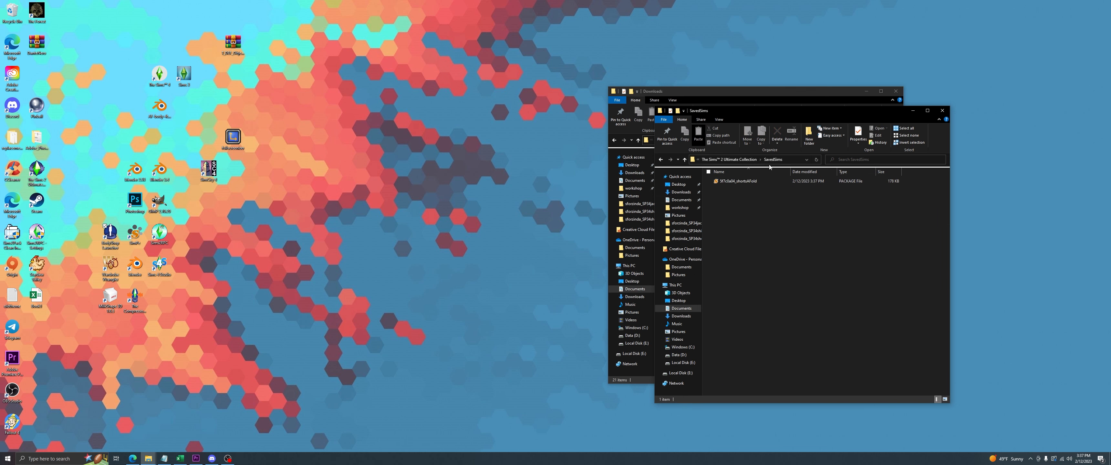
{"action": "double_click", "coordinate": [754, 183]}
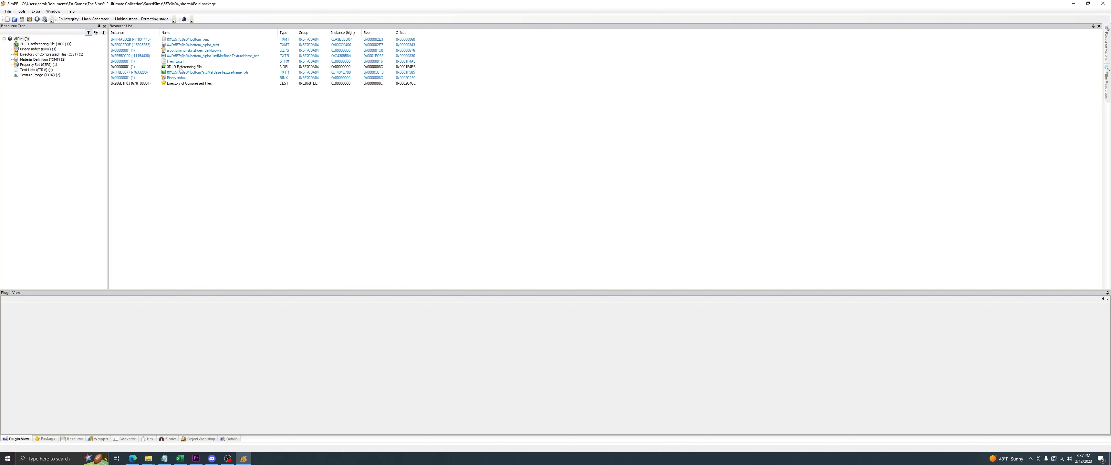
- Load the recolor package's 3D ID Referencing File and start the Body Mesh Tool's linking stage
{"action": "left_click", "coordinate": [181, 67]}
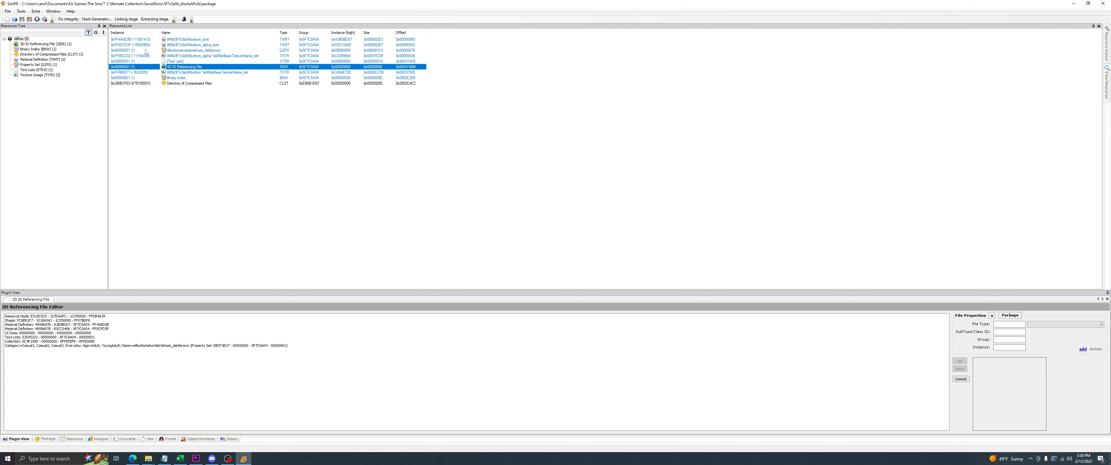
{"action": "left_click", "coordinate": [22, 12]}
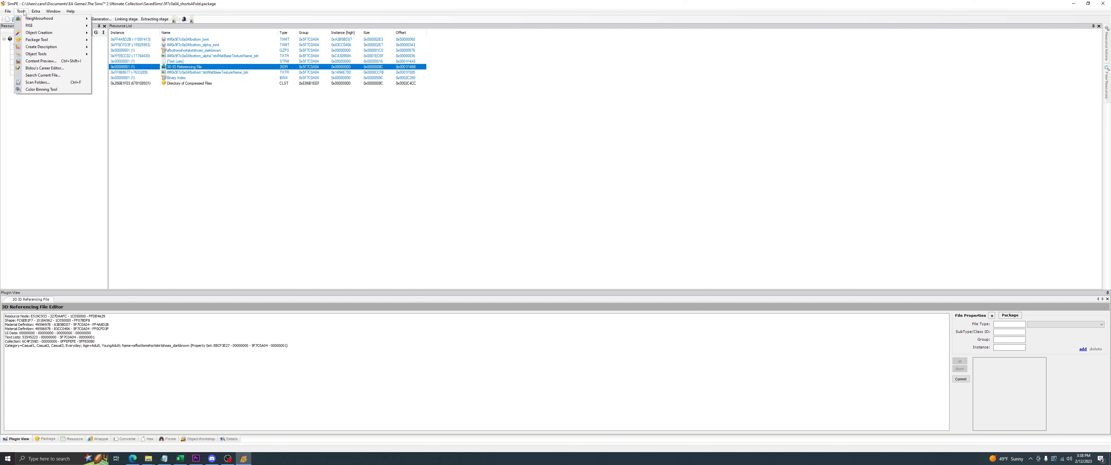
{"action": "mouse_move", "coordinate": [33, 27]}
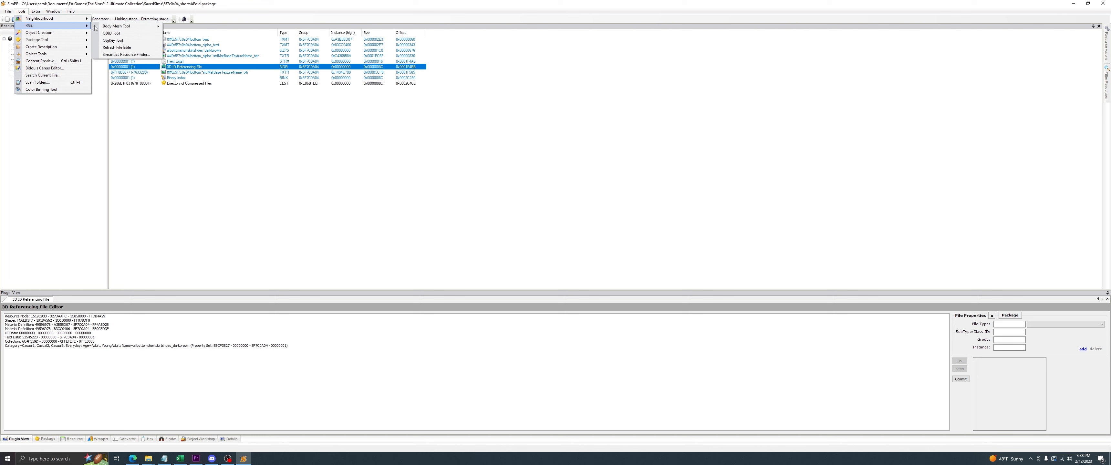
{"action": "mouse_move", "coordinate": [121, 26]}
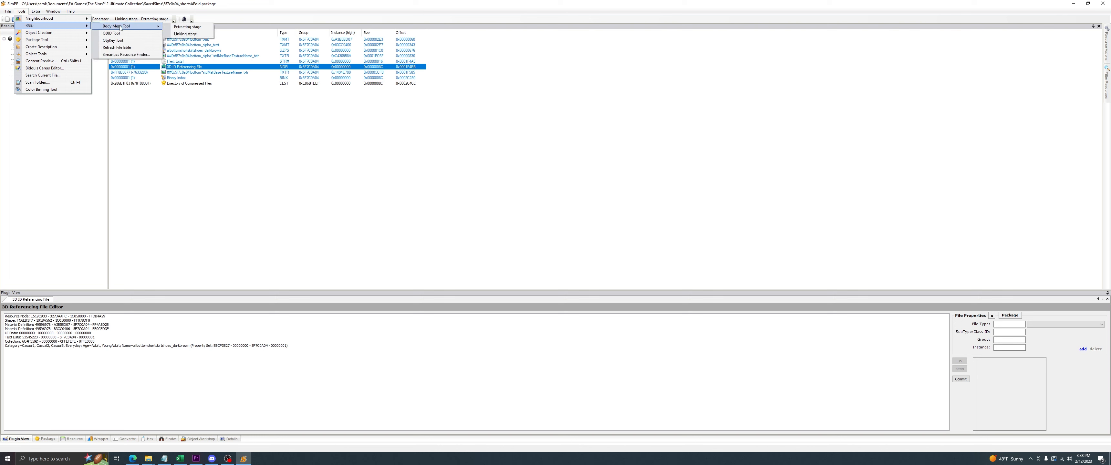
{"action": "left_click", "coordinate": [183, 34]}
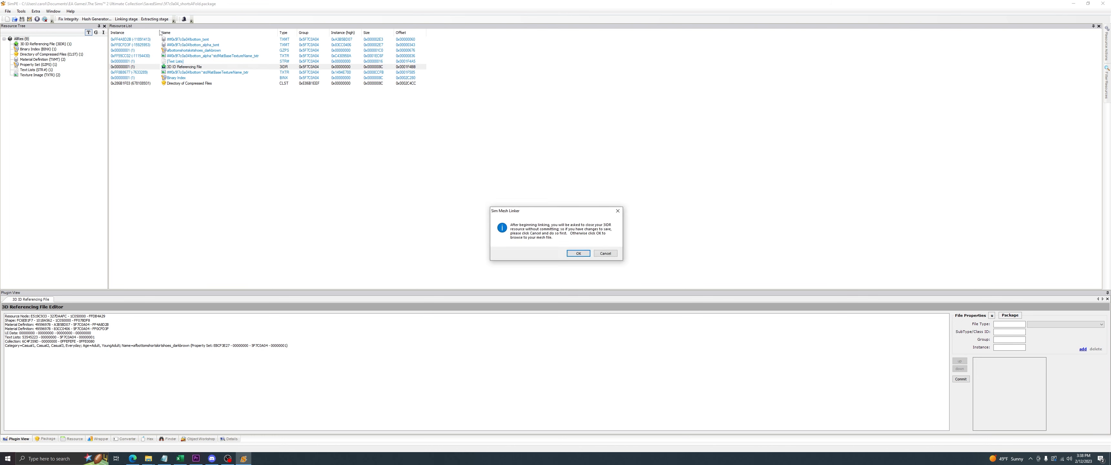
{"action": "left_click", "coordinate": [577, 254]}
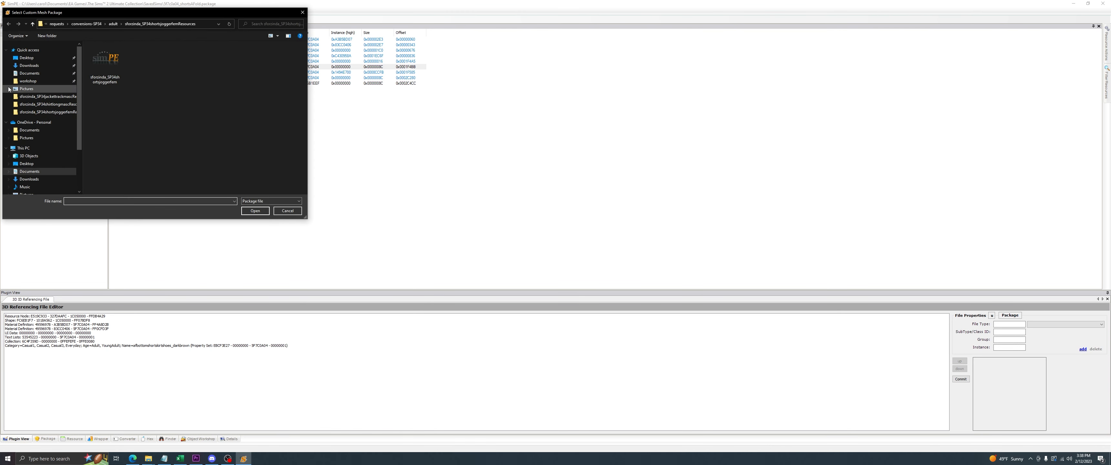
- Link the recolor to sforzindashortsjoggerAF_mesh from The Sims 2 Downloads folder, and switch to the bottom_alpha texture resource without committing
{"action": "left_click", "coordinate": [37, 113]}
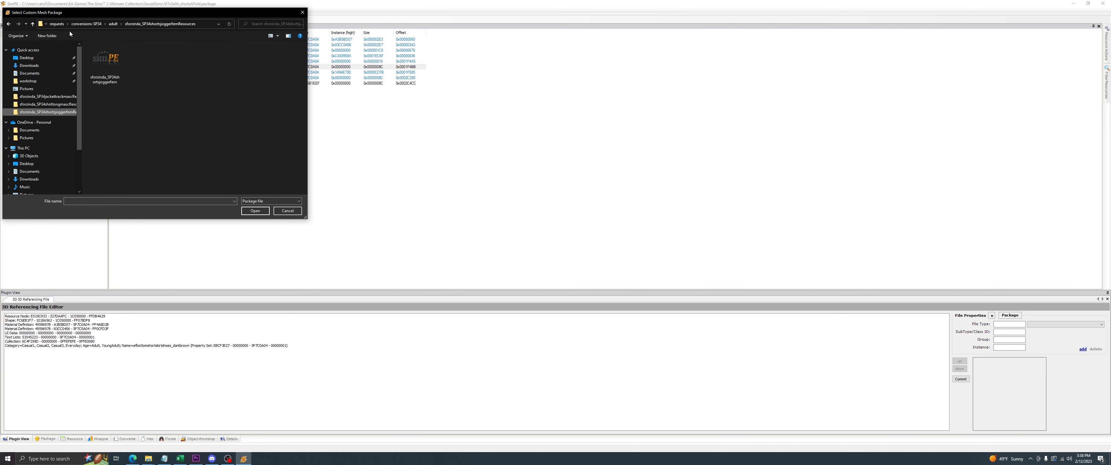
{"action": "left_click", "coordinate": [47, 73]}
{"action": "scroll", "coordinate": [108, 77], "scroll_direction": "up", "scroll_amount": 2}
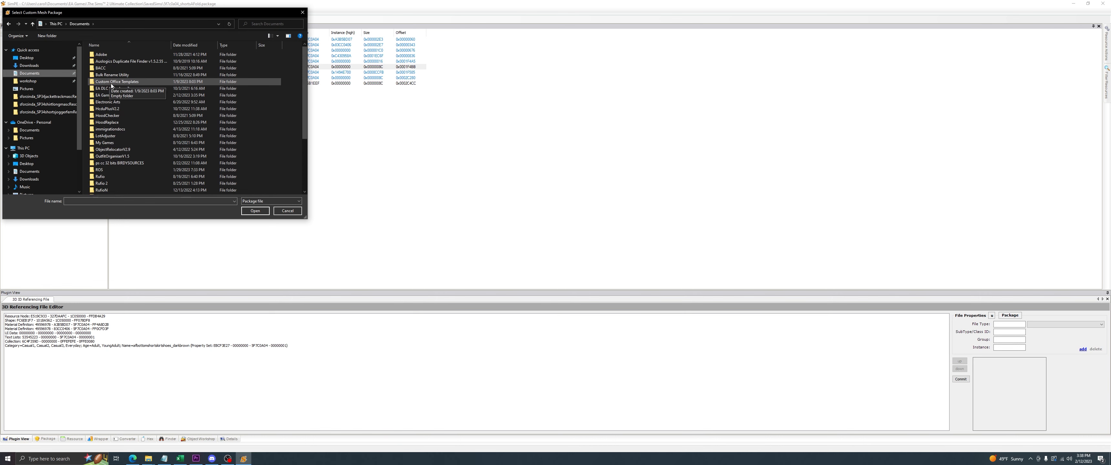
{"action": "double_click", "coordinate": [109, 83]}
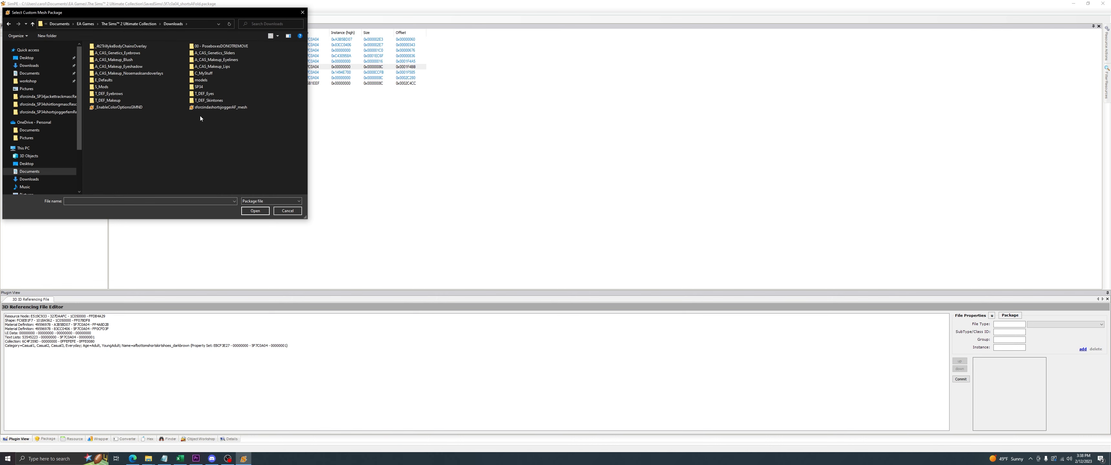
{"action": "left_click", "coordinate": [209, 108]}
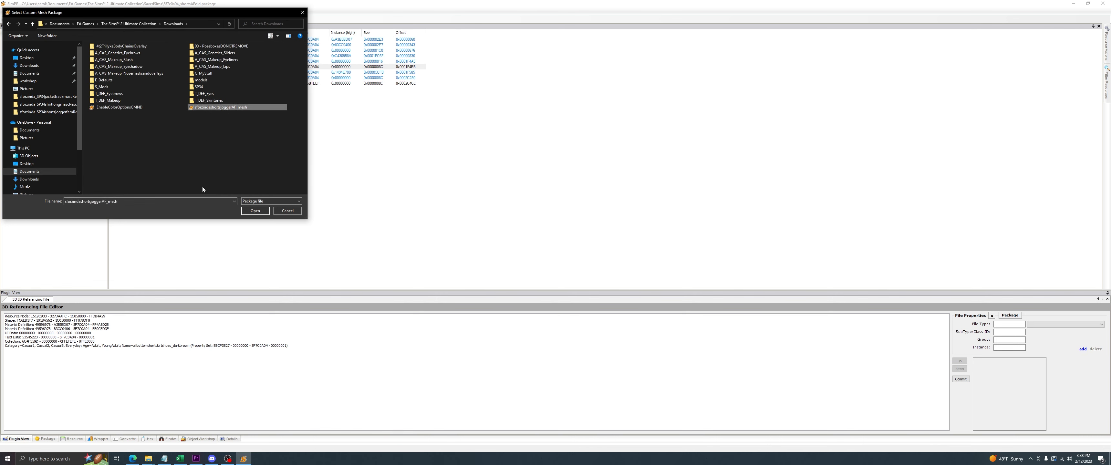
{"action": "left_click", "coordinate": [262, 213]}
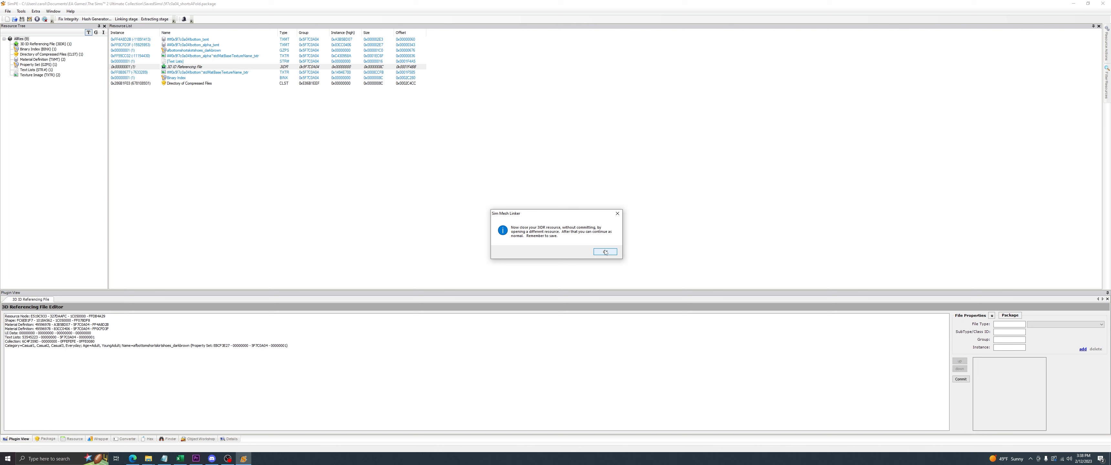
{"action": "left_click", "coordinate": [605, 252]}
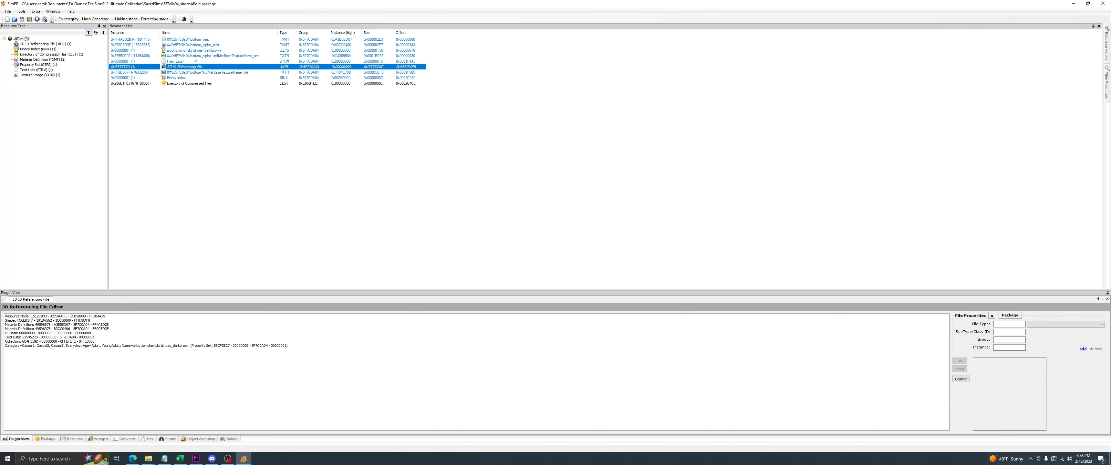
{"action": "left_click", "coordinate": [194, 57]}
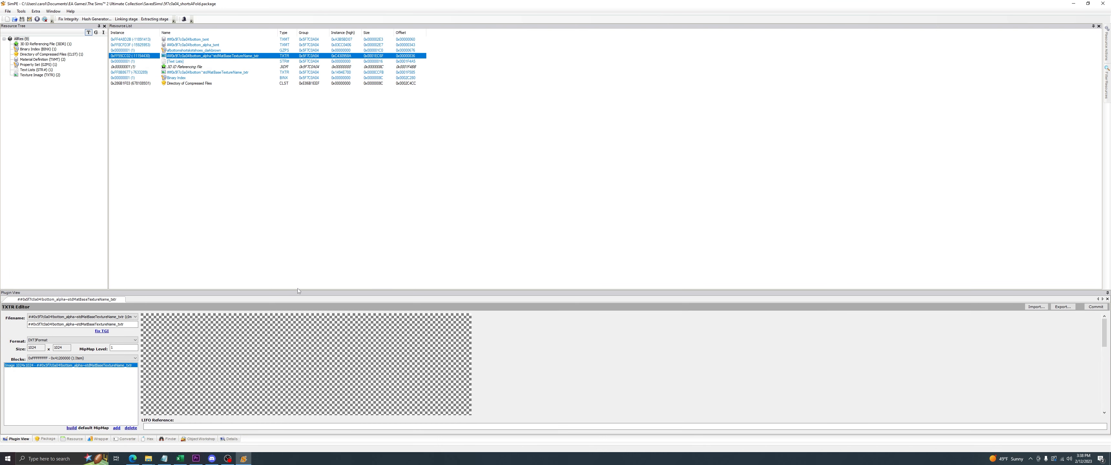
- Build a DXT texture for the bottom_alpha resource from the Swatch_4_Diffuse_1 image in the shorts' resources folder
{"action": "left_click_drag", "start_coordinate": [300, 288], "coordinate": [303, 194]}
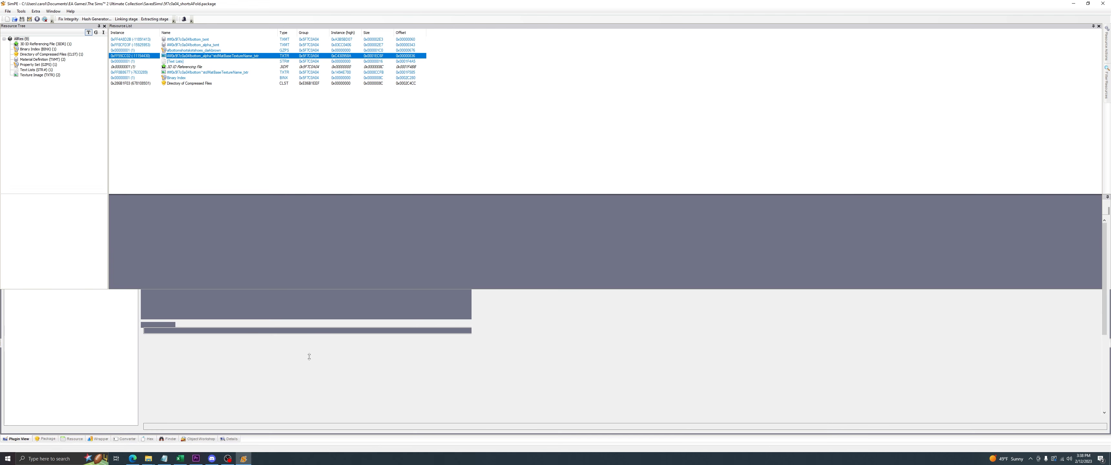
{"action": "right_click", "coordinate": [211, 288]}
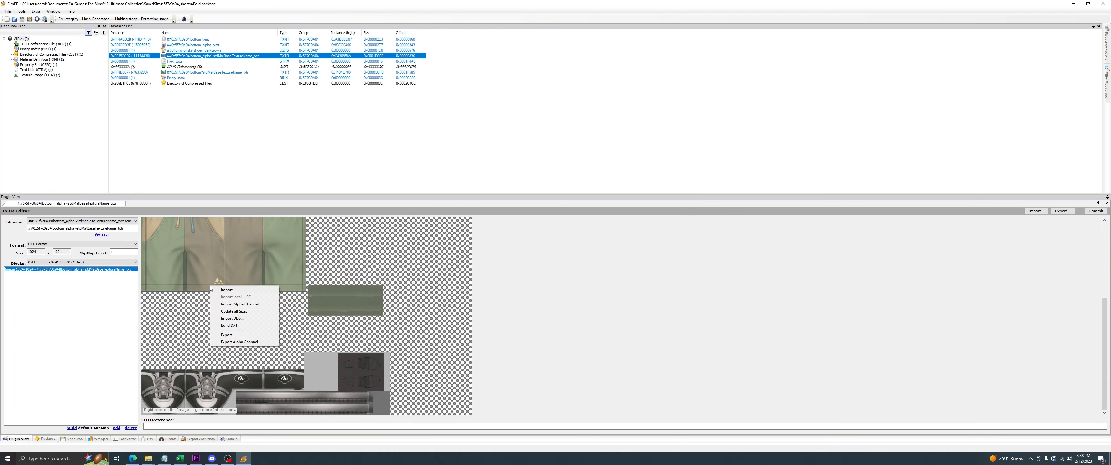
{"action": "left_click", "coordinate": [259, 326]}
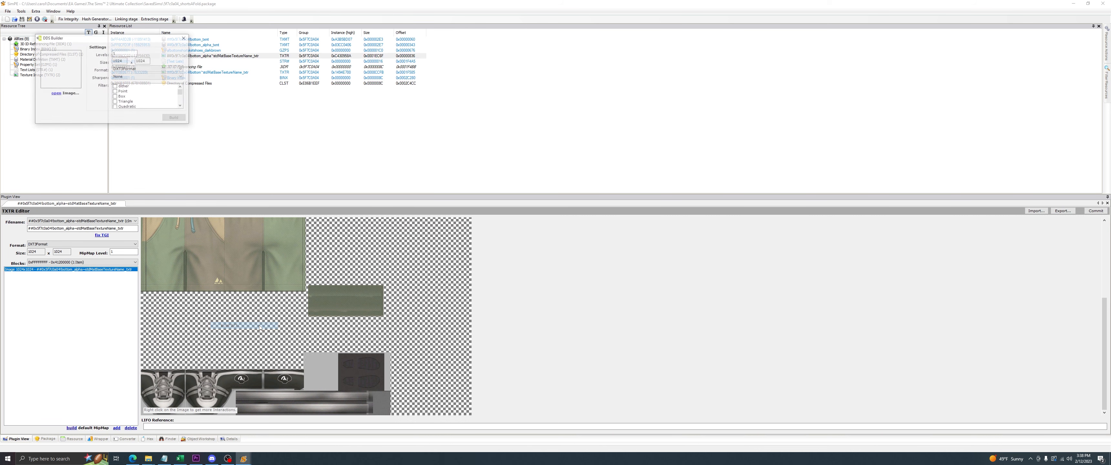
{"action": "left_click", "coordinate": [55, 94]}
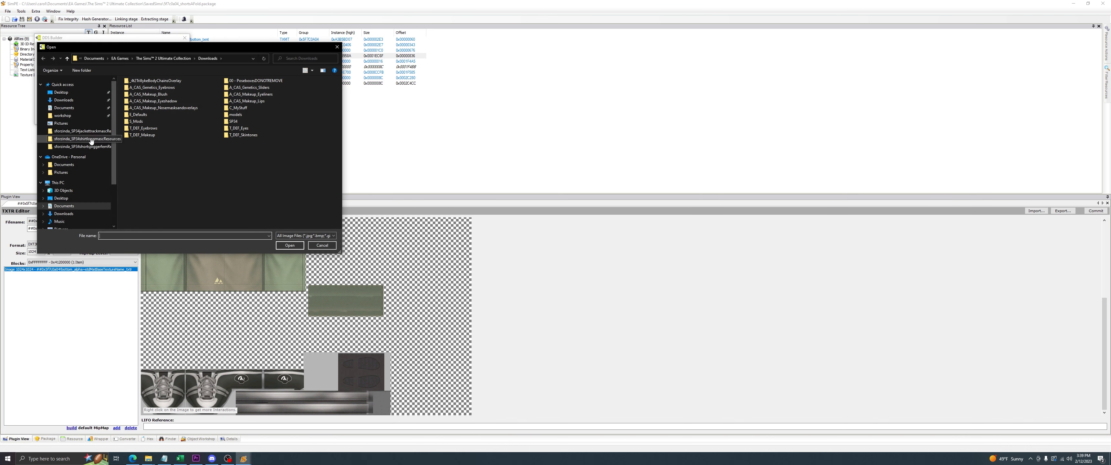
{"action": "left_click", "coordinate": [82, 146]}
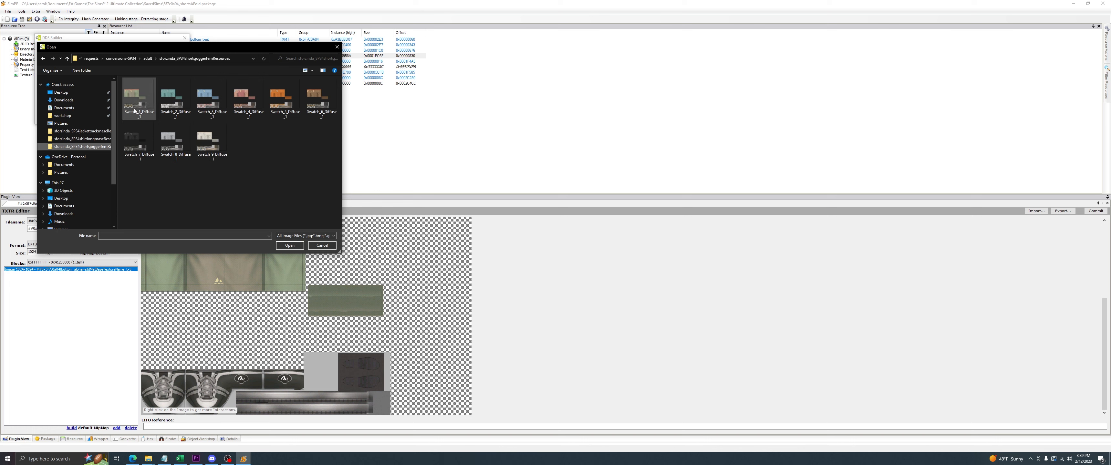
{"action": "left_click", "coordinate": [211, 97]}
{"action": "left_click", "coordinate": [257, 97]}
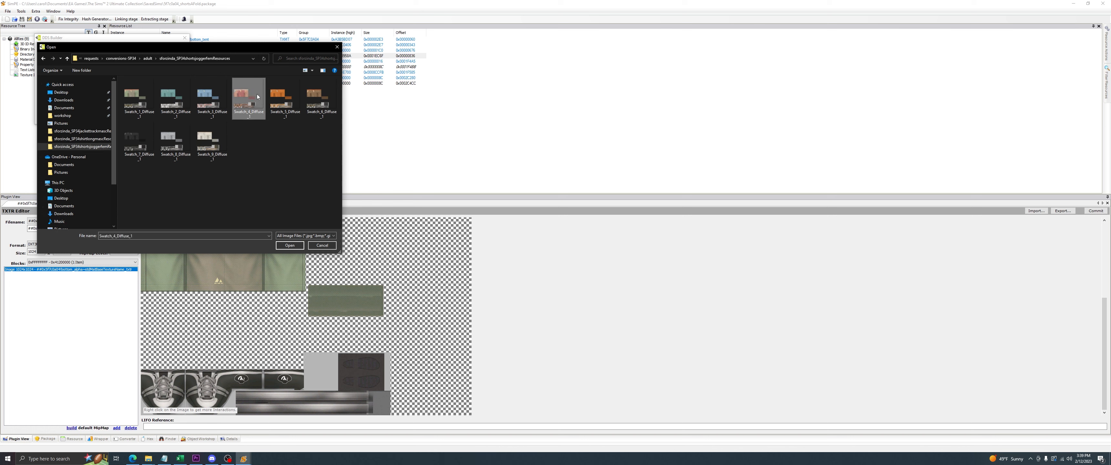
{"action": "left_click", "coordinate": [289, 245]}
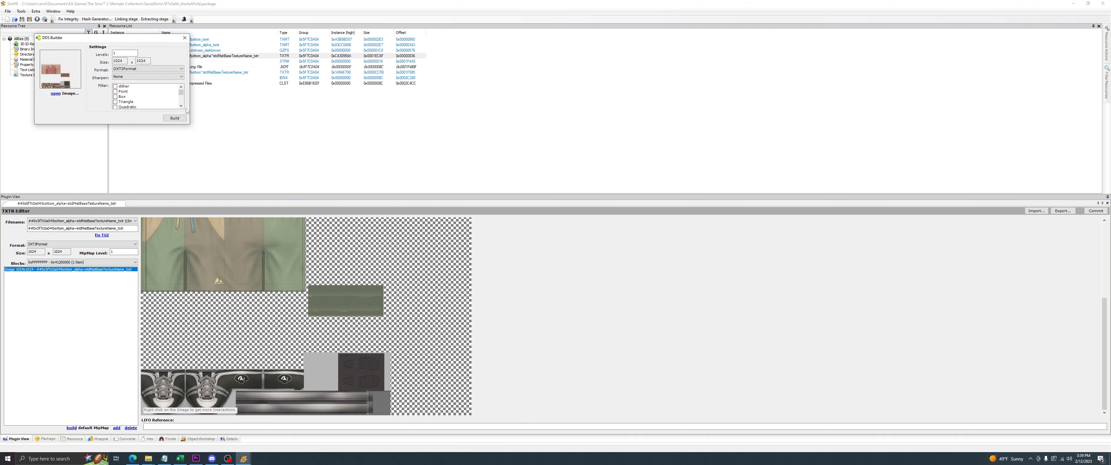
{"action": "left_click", "coordinate": [170, 119]}
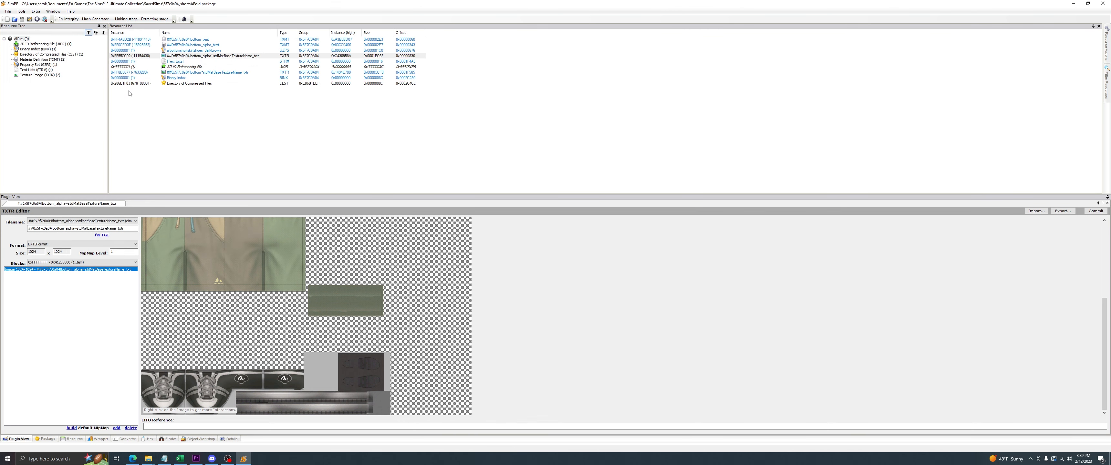
- Commit the rebuilt texture, save the shortsAFold package and close SimPE
{"action": "scroll", "coordinate": [700, 380], "scroll_direction": "down", "scroll_amount": 5}
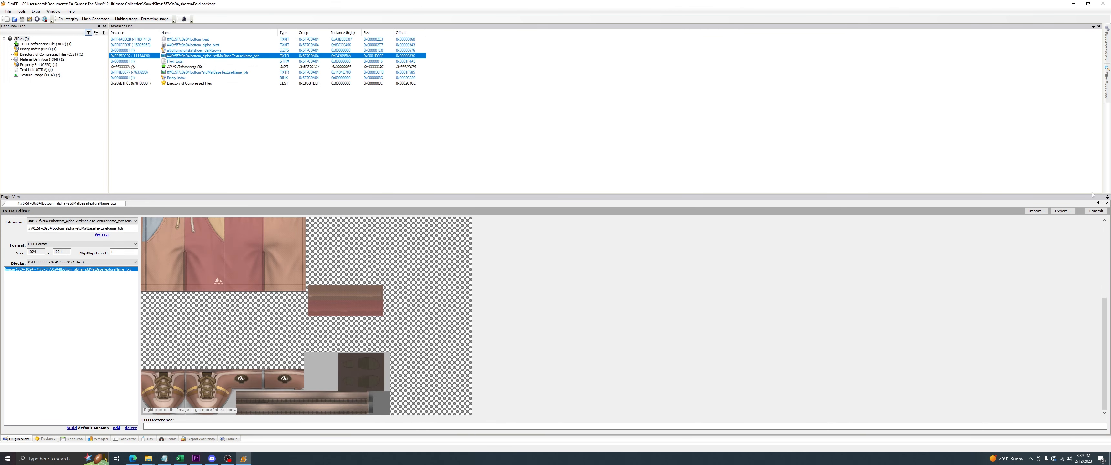
{"action": "left_click", "coordinate": [1096, 211]}
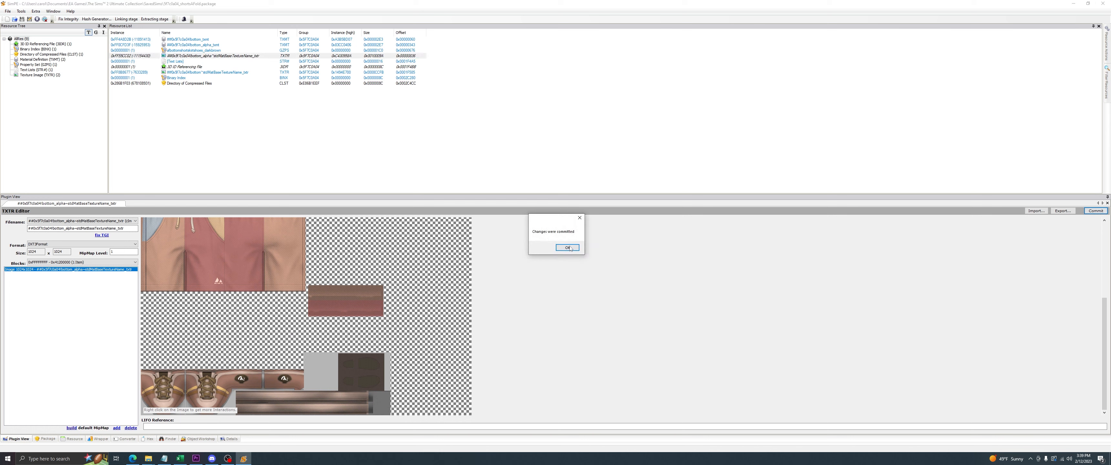
{"action": "left_click", "coordinate": [568, 247]}
{"action": "key", "text": "ctrl+s"}
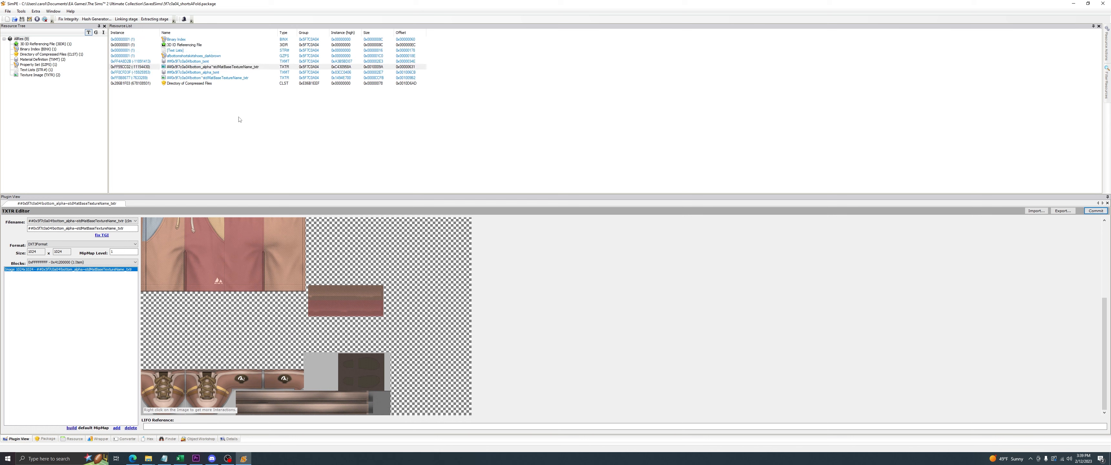
{"action": "left_click", "coordinate": [1102, 4]}
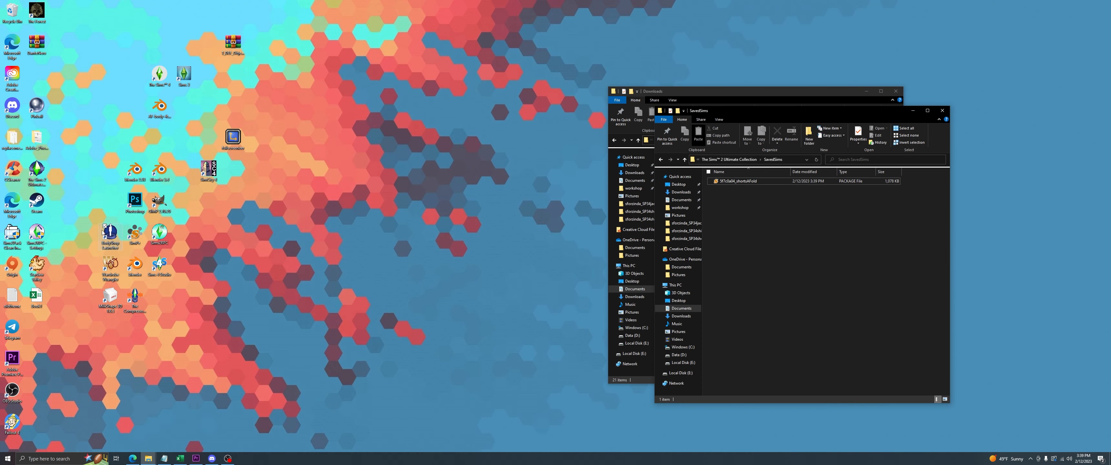
- Launch The Sims 2 and bring the Sim wearing the converted shorts into close view on the lot
{"action": "double_click", "coordinate": [160, 235]}
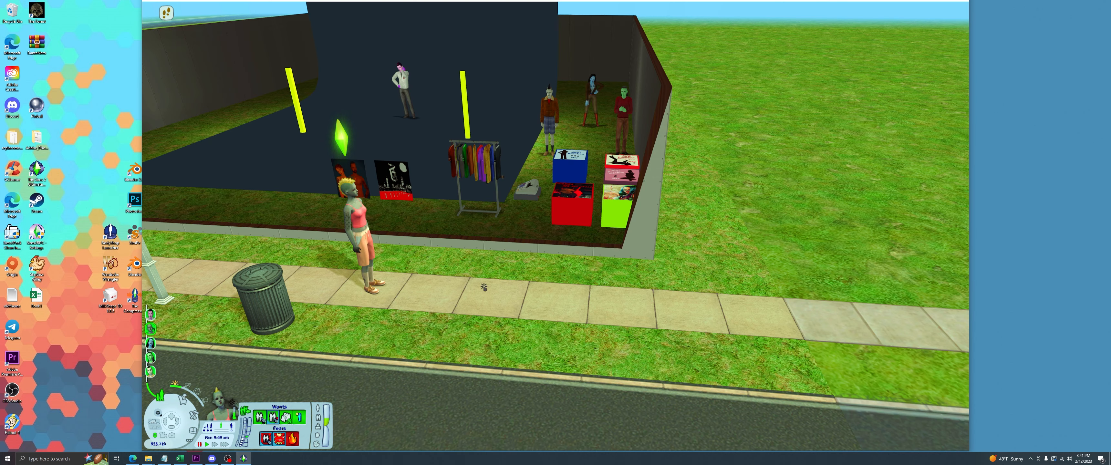
{"action": "left_click", "coordinate": [431, 325]}
{"action": "left_click", "coordinate": [430, 295]}
{"action": "key", "text": "a"}
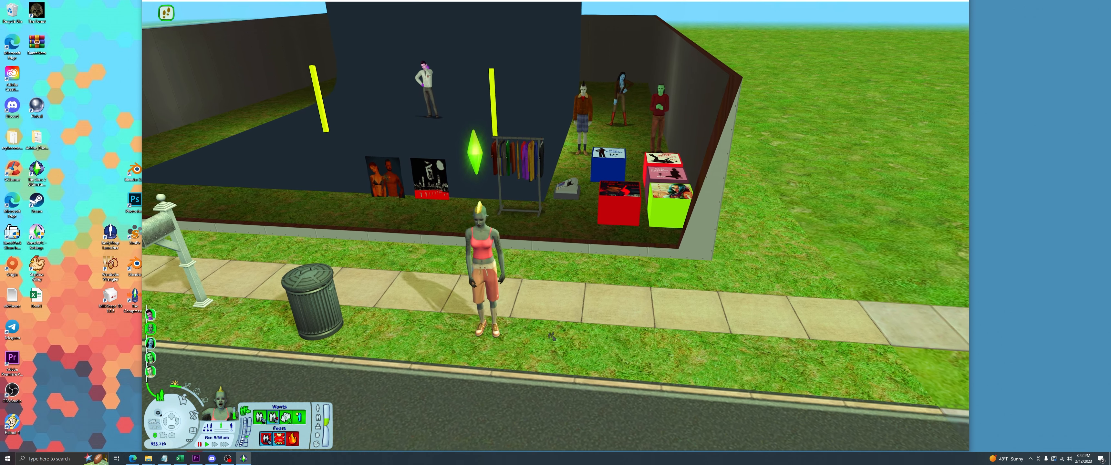
{"action": "scroll", "coordinate": [638, 376], "scroll_direction": "up", "scroll_amount": 3}
{"action": "key", "text": "p"}
{"action": "scroll", "coordinate": [638, 376], "scroll_direction": "up", "scroll_amount": 2}
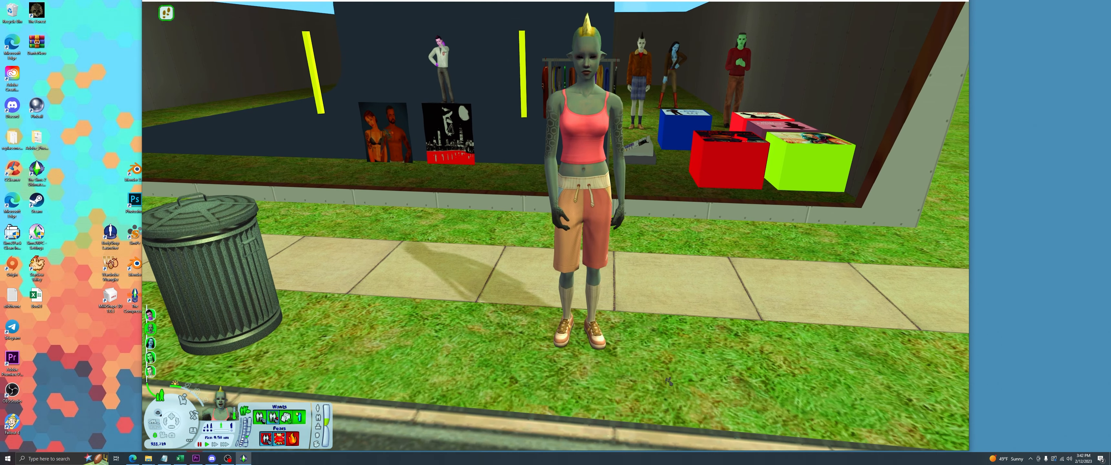
{"action": "scroll", "coordinate": [673, 318], "scroll_direction": "up", "scroll_amount": 1}
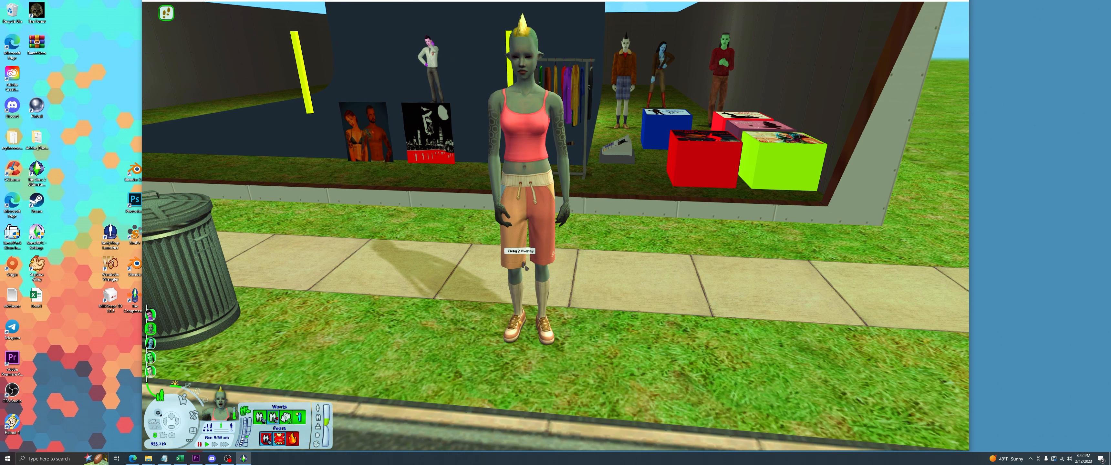
- Examine the fit of the shorts and shoes from the front at near and far distances while the Sim stands idle
{"action": "left_click", "coordinate": [542, 192]}
{"action": "left_click", "coordinate": [533, 190]}
{"action": "left_click", "coordinate": [531, 197]}
{"action": "left_click", "coordinate": [531, 197]}
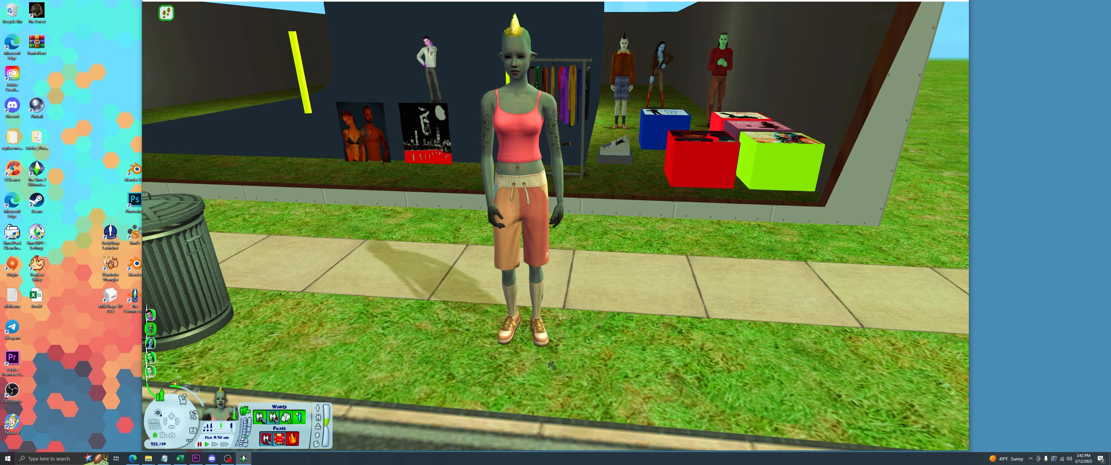
{"action": "scroll", "coordinate": [552, 366], "scroll_direction": "down", "scroll_amount": 2}
{"action": "scroll", "coordinate": [552, 366], "scroll_direction": "up", "scroll_amount": 2}
{"action": "right_click_drag", "start_coordinate": [578, 401], "coordinate": [592, 269]}
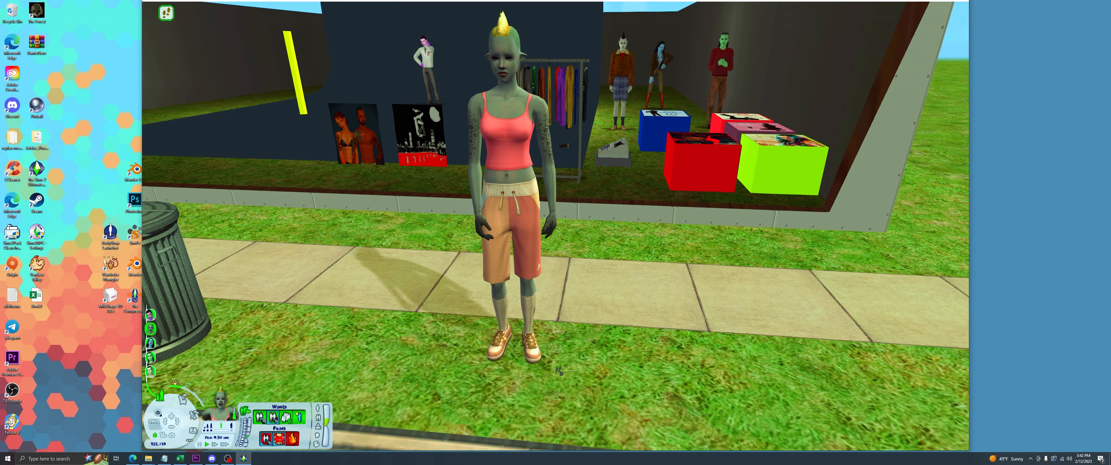
{"action": "scroll", "coordinate": [609, 354], "scroll_direction": "down", "scroll_amount": 3}
{"action": "scroll", "coordinate": [610, 354], "scroll_direction": "up", "scroll_amount": 3}
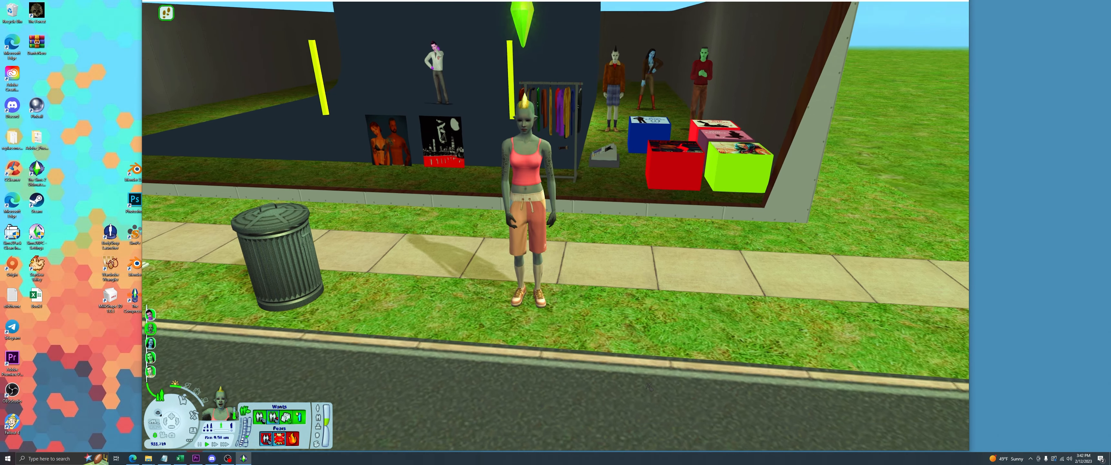
{"action": "scroll", "coordinate": [612, 347], "scroll_direction": "down", "scroll_amount": 2}
{"action": "scroll", "coordinate": [613, 347], "scroll_direction": "up", "scroll_amount": 2}
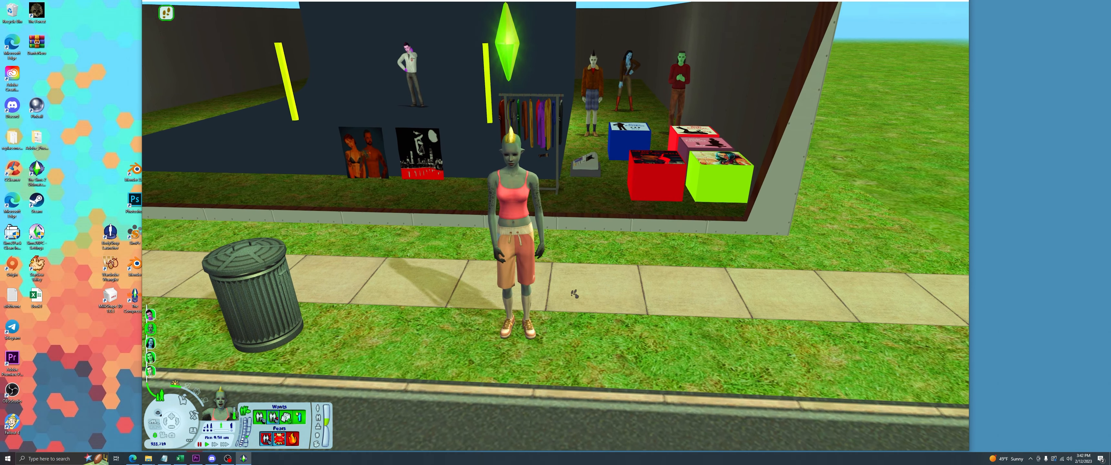
{"action": "scroll", "coordinate": [575, 294], "scroll_direction": "up", "scroll_amount": 2}
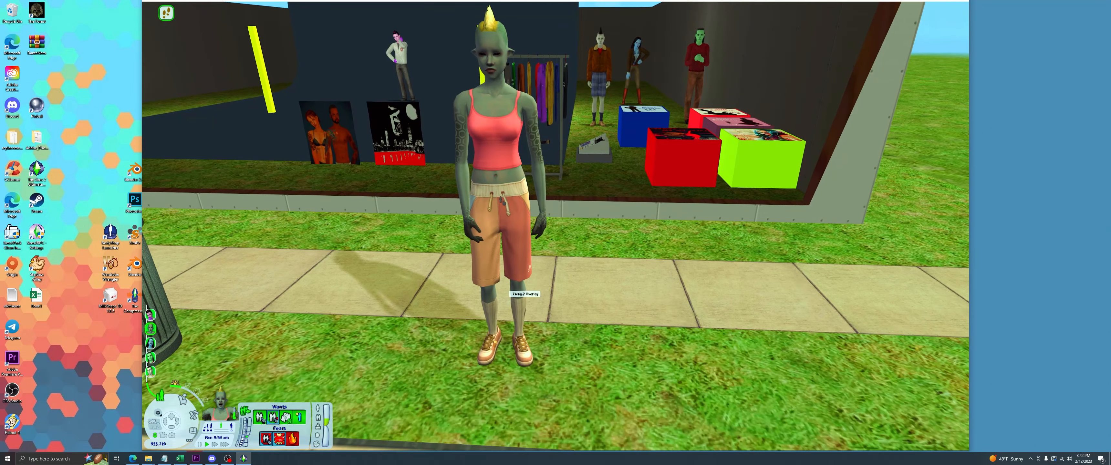
- Inspect the shorts' waistband, drawstrings and texture at close range around the Sim's waist
{"action": "left_click", "coordinate": [502, 200]}
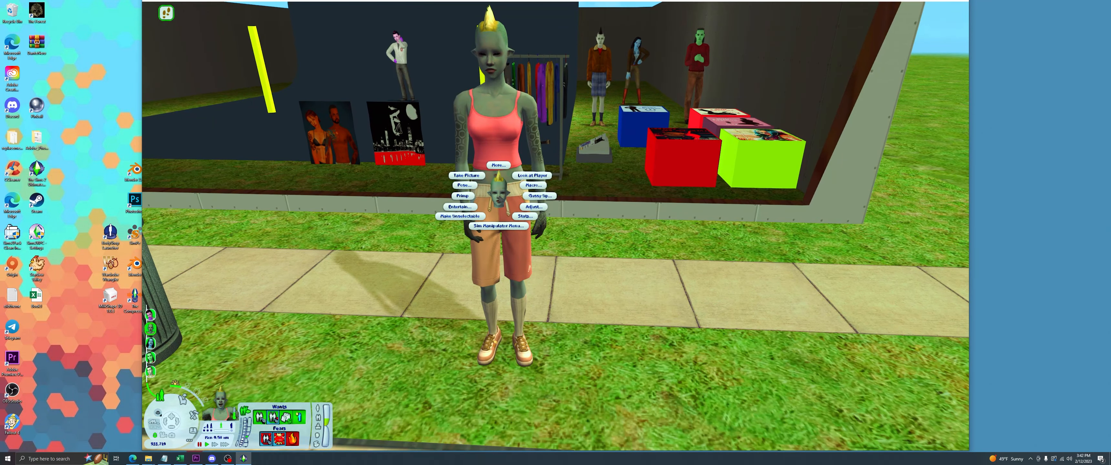
{"action": "left_click", "coordinate": [502, 200]}
{"action": "scroll", "coordinate": [667, 361], "scroll_direction": "up", "scroll_amount": 2}
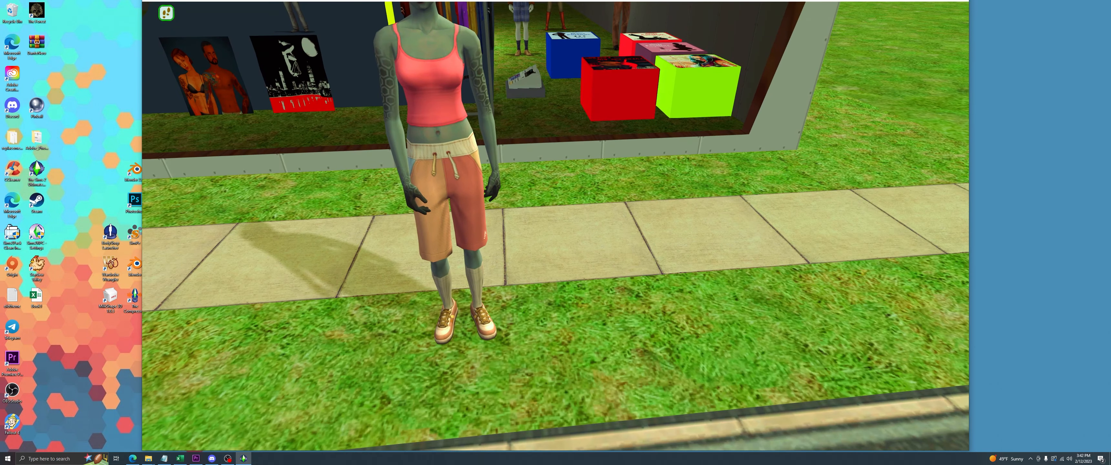
{"action": "scroll", "coordinate": [555, 226], "scroll_direction": "up", "scroll_amount": 3}
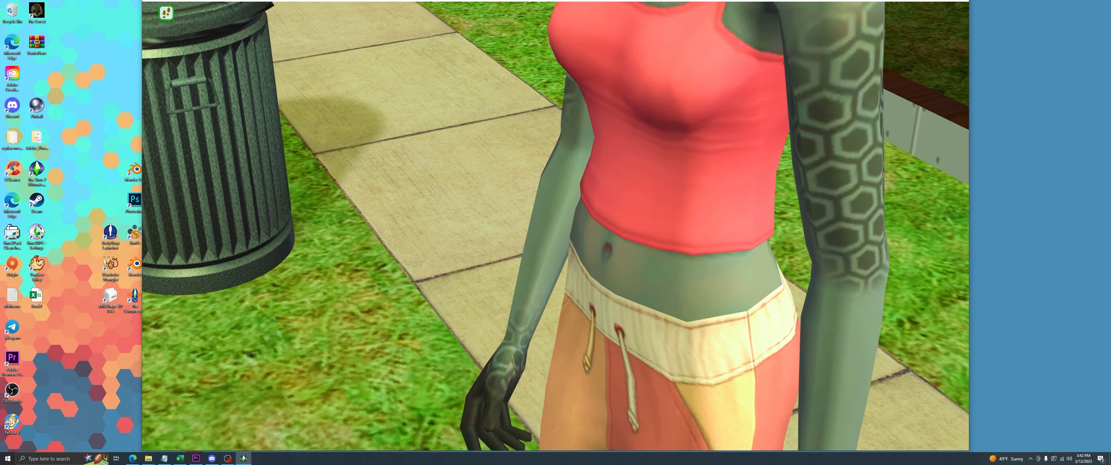
{"action": "key", "text": "d"}
{"action": "key", "text": "Tab"}
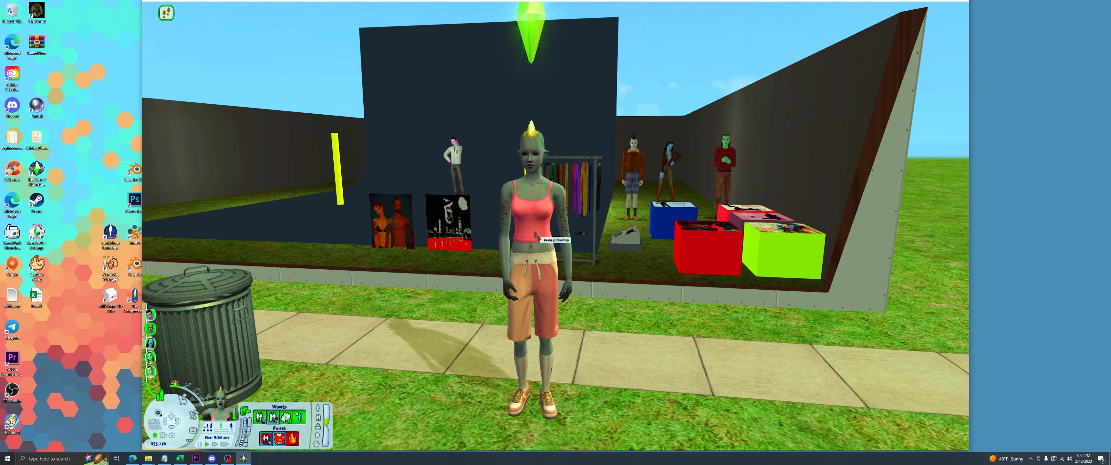
- Have the Sim perform an Entertain interaction and check how the shorts deform during the animation
{"action": "left_click", "coordinate": [536, 235]}
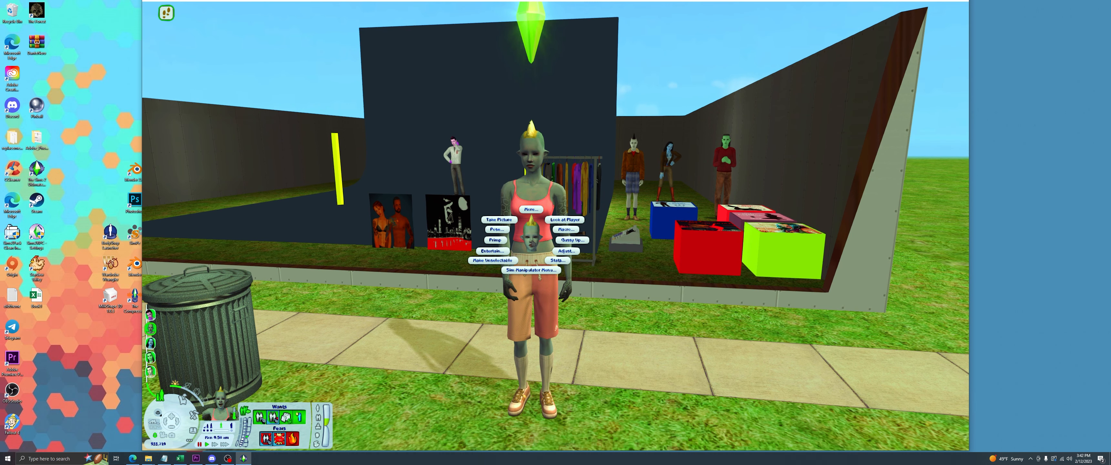
{"action": "left_click", "coordinate": [496, 251]}
{"action": "left_click", "coordinate": [497, 221]}
{"action": "scroll", "coordinate": [735, 385], "scroll_direction": "up", "scroll_amount": 2}
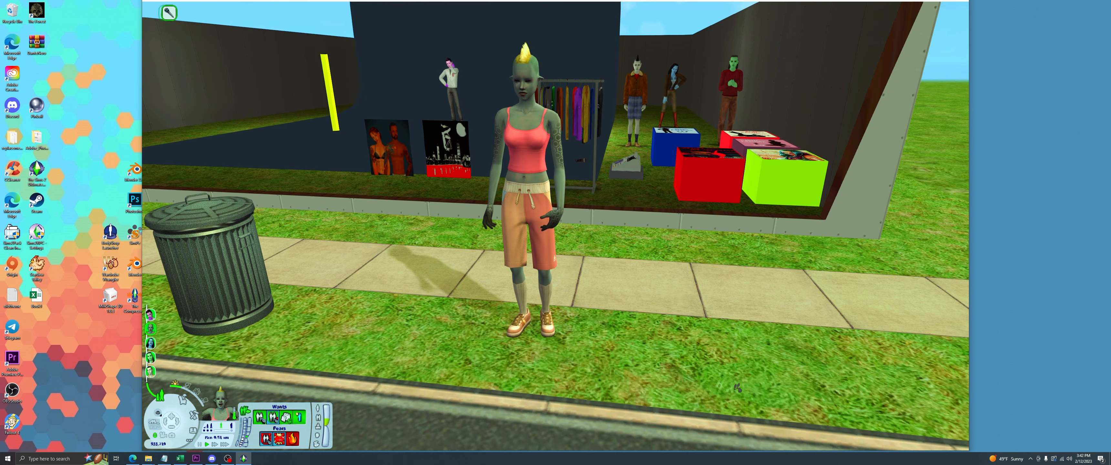
{"action": "right_click_drag", "start_coordinate": [636, 379], "coordinate": [647, 385]}
{"action": "middle_click_drag", "start_coordinate": [647, 384], "coordinate": [672, 393]}
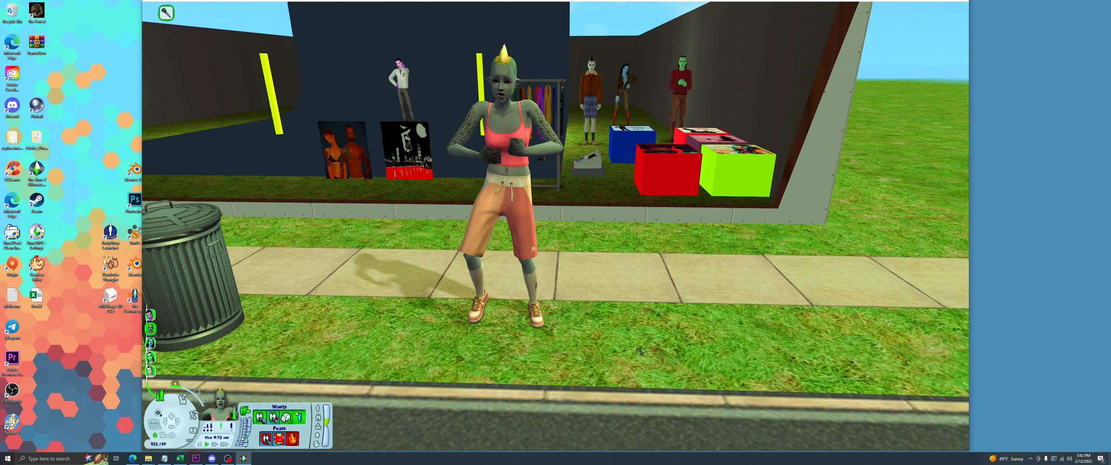
{"action": "right_click_drag", "start_coordinate": [706, 327], "coordinate": [667, 390]}
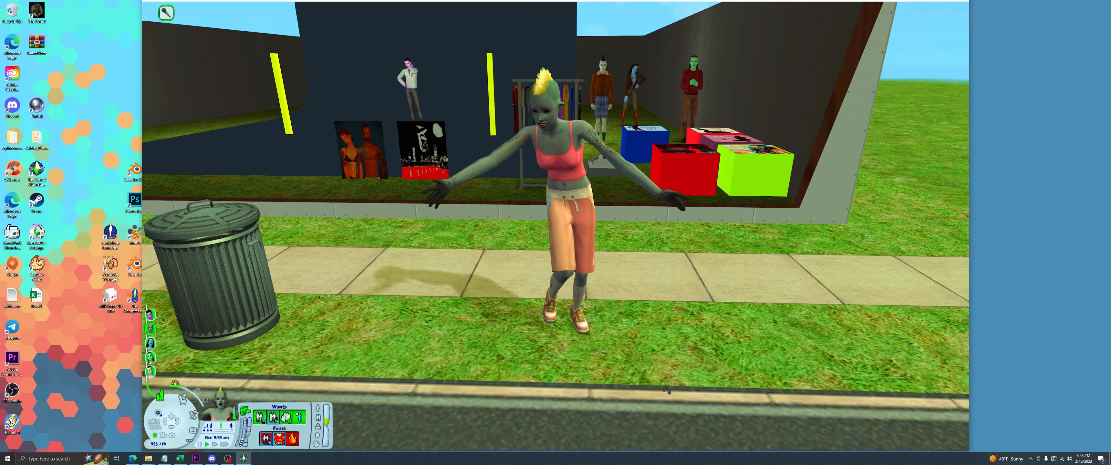
{"action": "scroll", "coordinate": [667, 390], "scroll_direction": "down", "scroll_amount": 3}
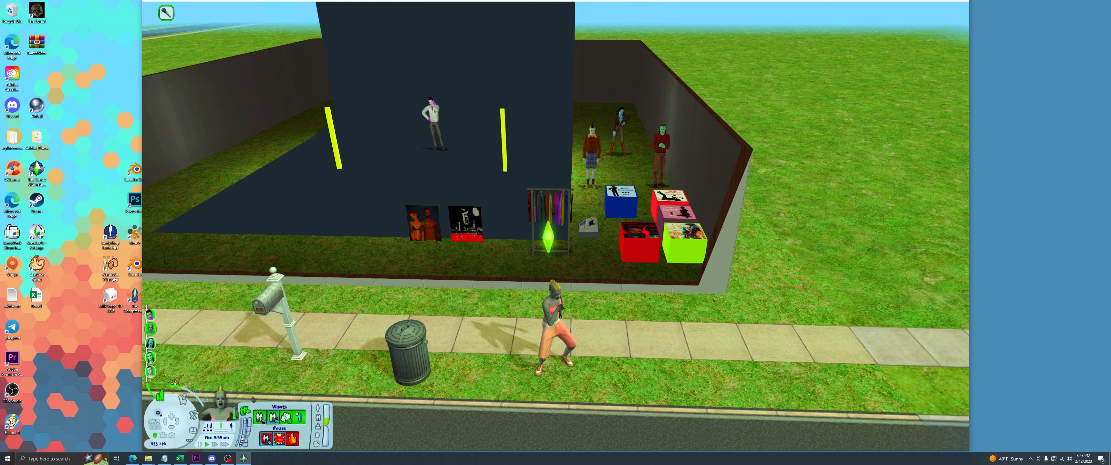
{"action": "mouse_move", "coordinate": [228, 460]}
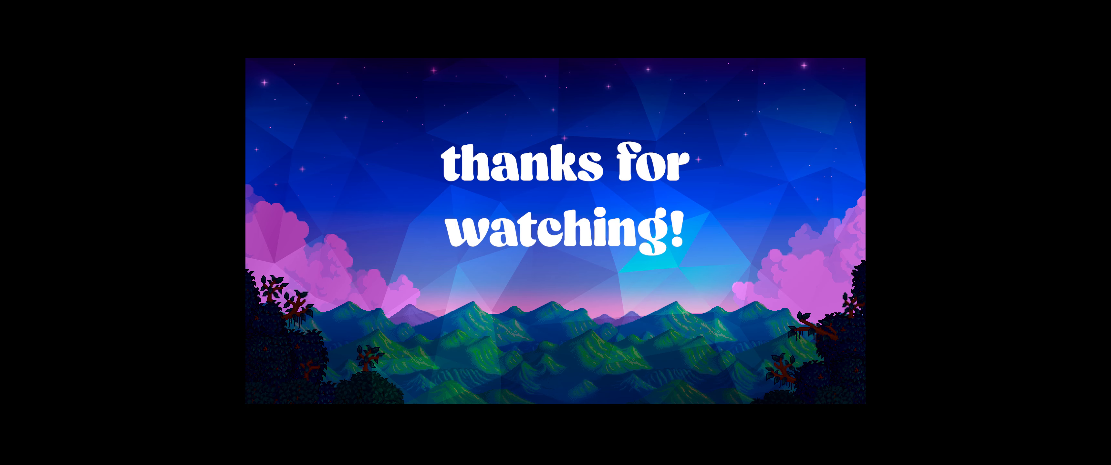